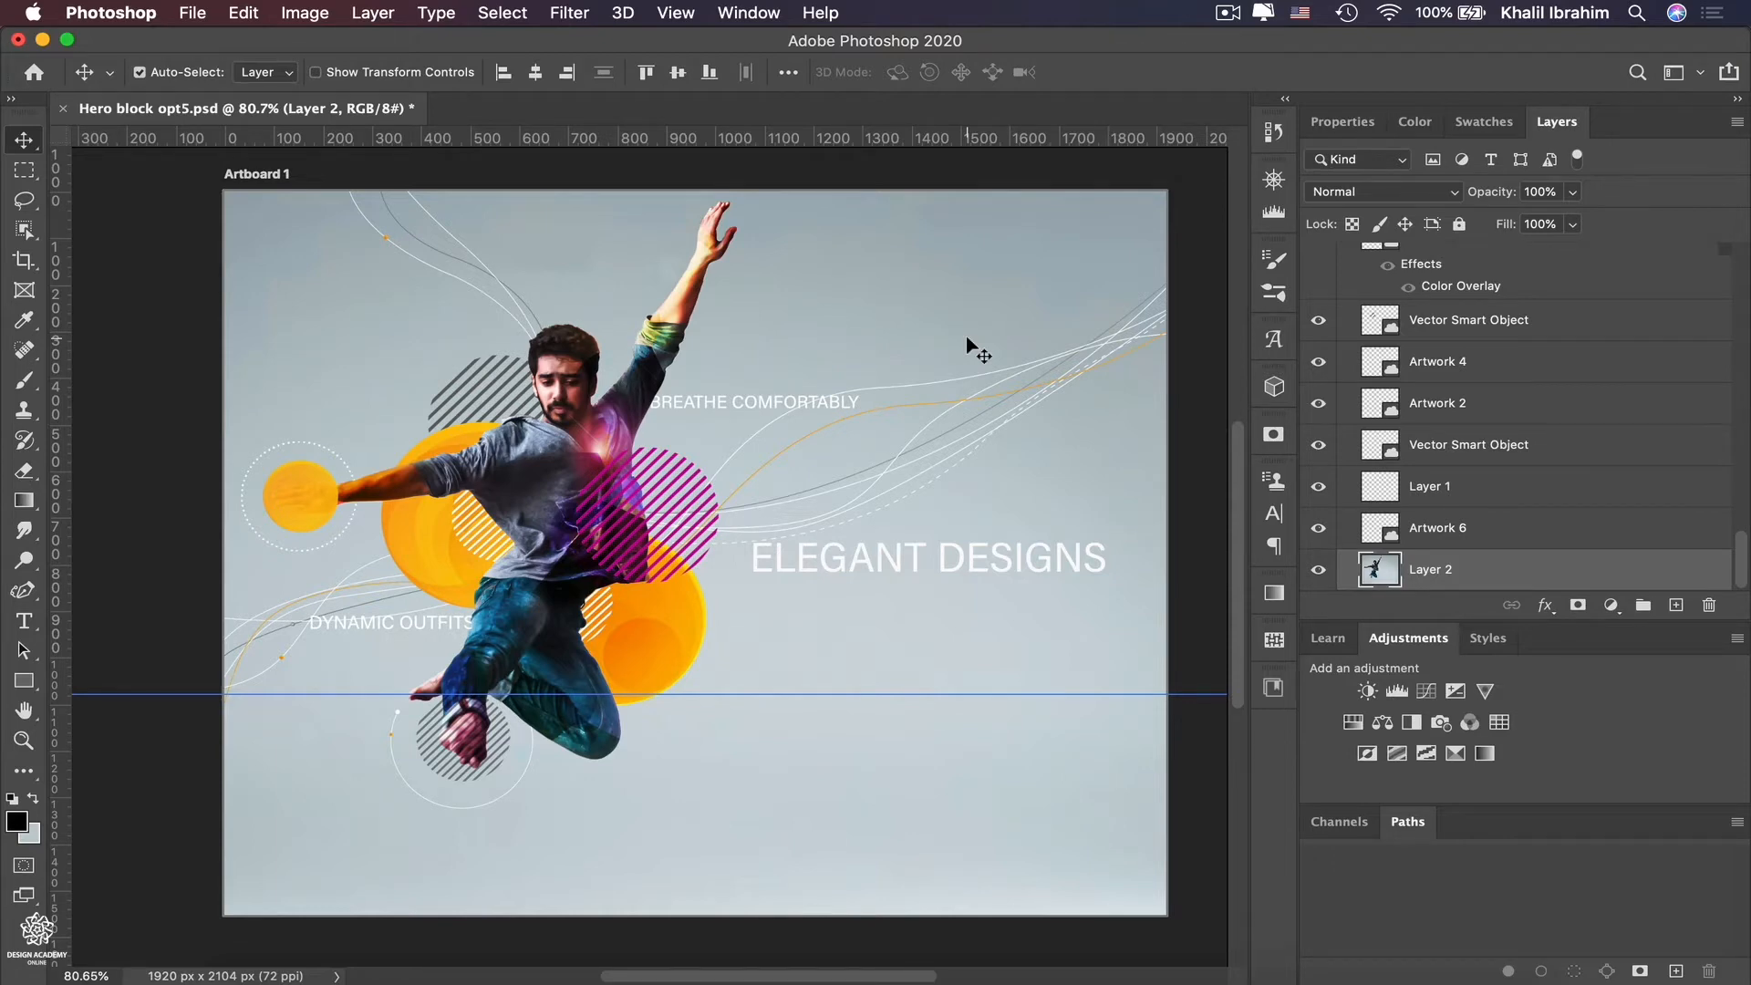
Step: Isolate Layer 2 to view the original photo without the hero artwork, and restore all other layers' visibility
left_click(1319, 572, "alt")
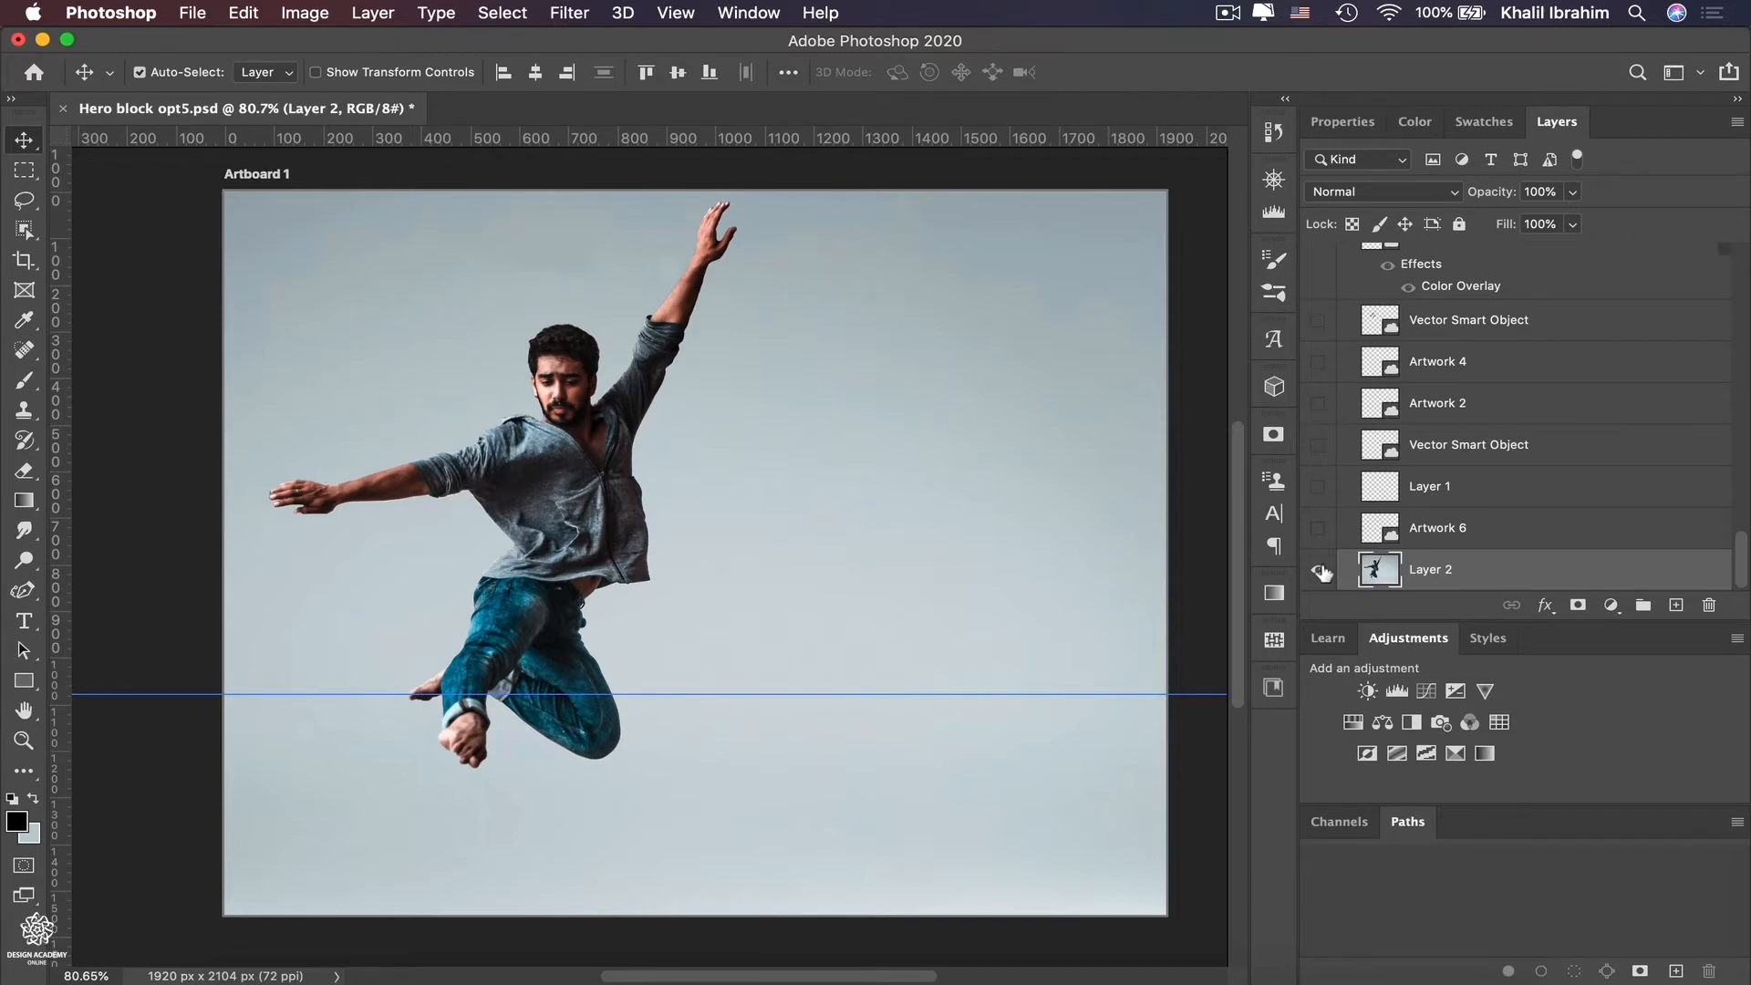
left_click(1320, 571, "alt")
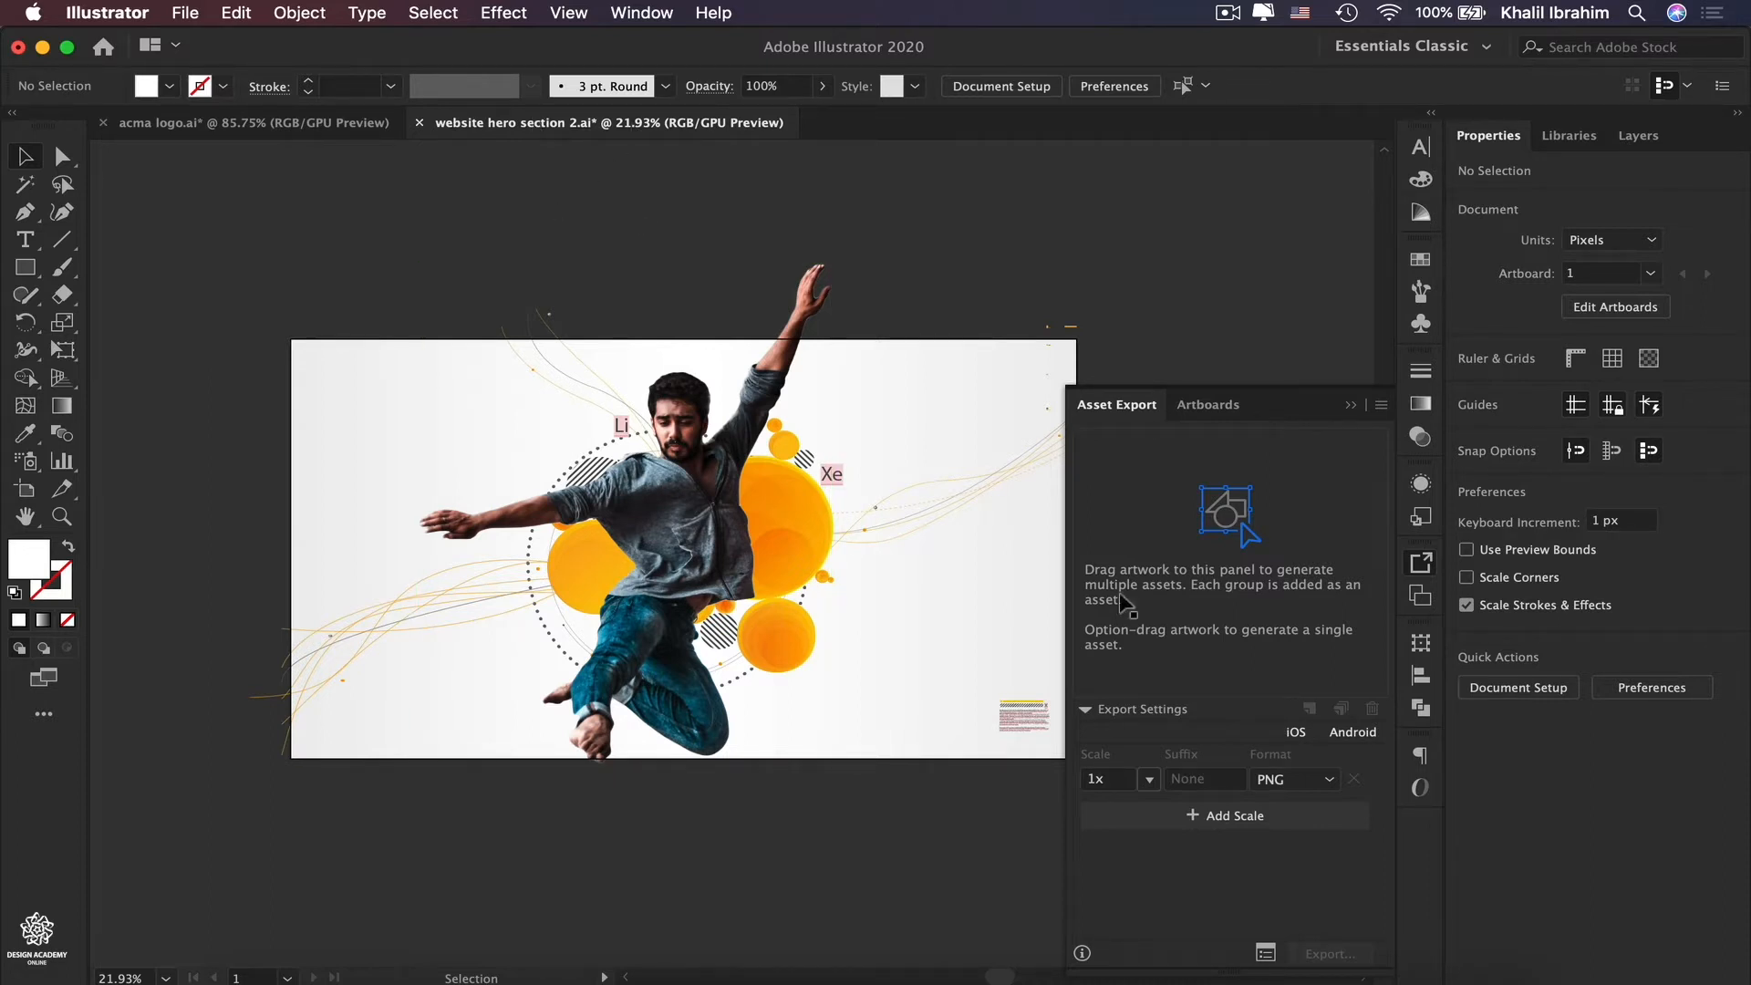
Step: Switch to Chrome and review the finished Services page preview down its full length
left_click(1236, 978)
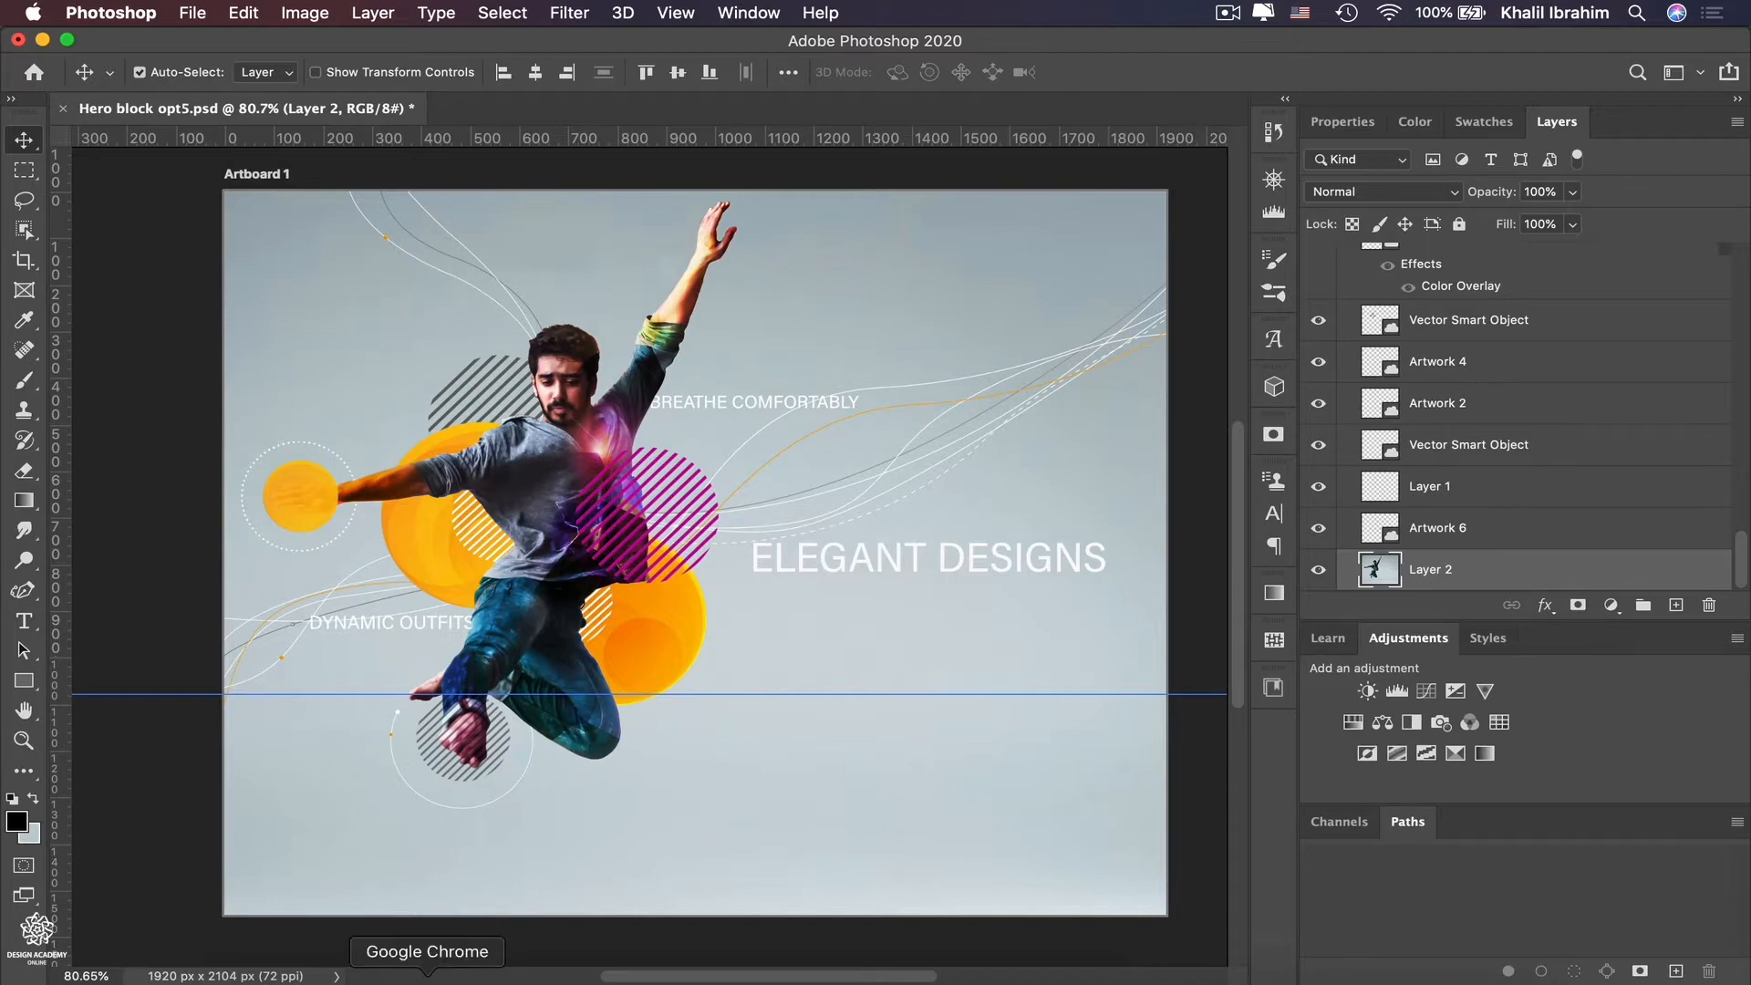
left_click(417, 970)
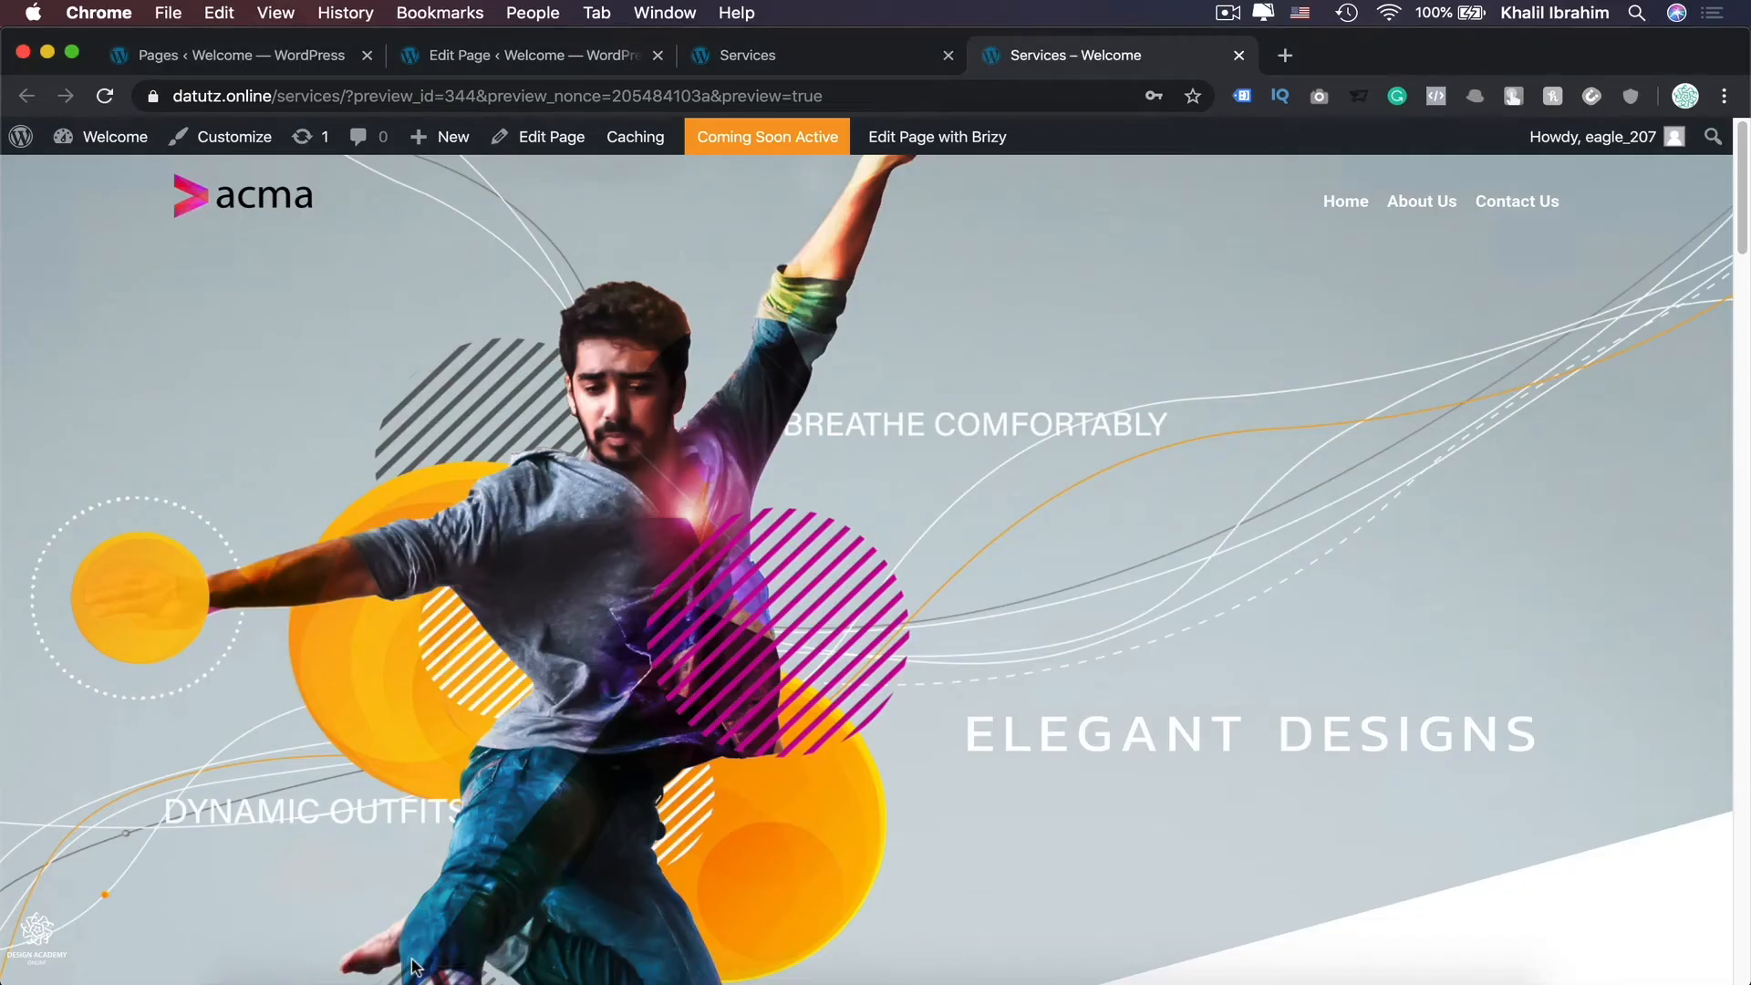
left_click(152, 53)
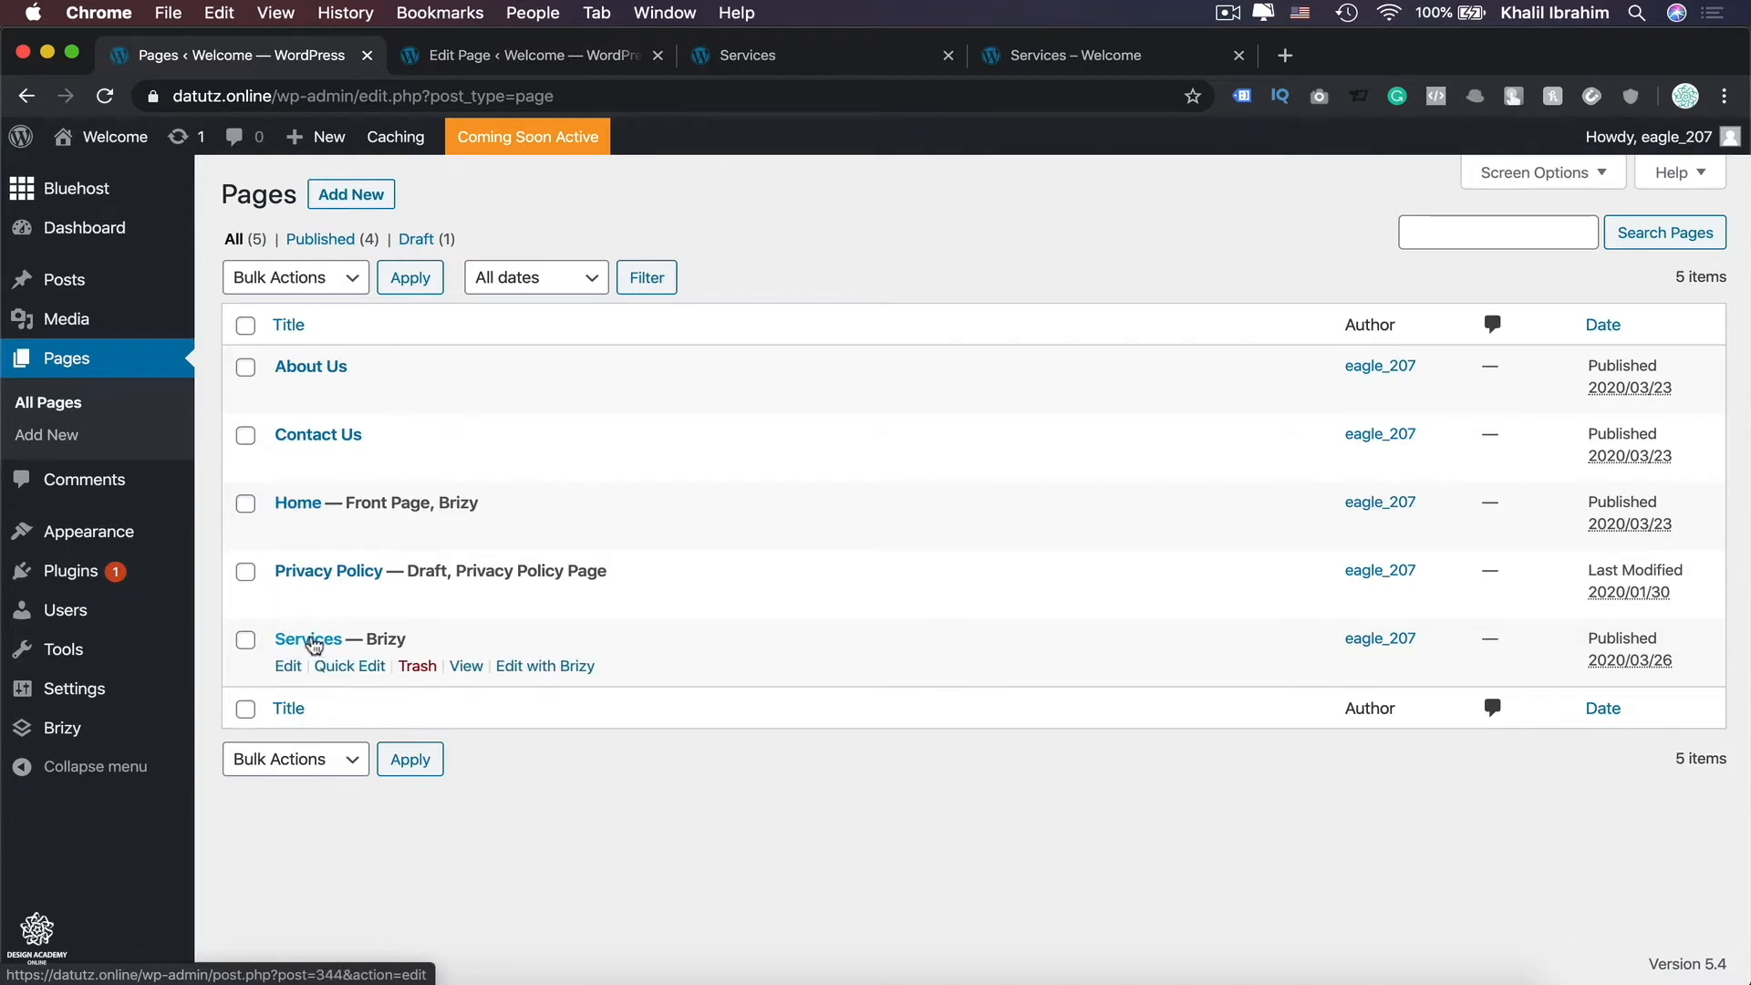
left_click(1099, 55)
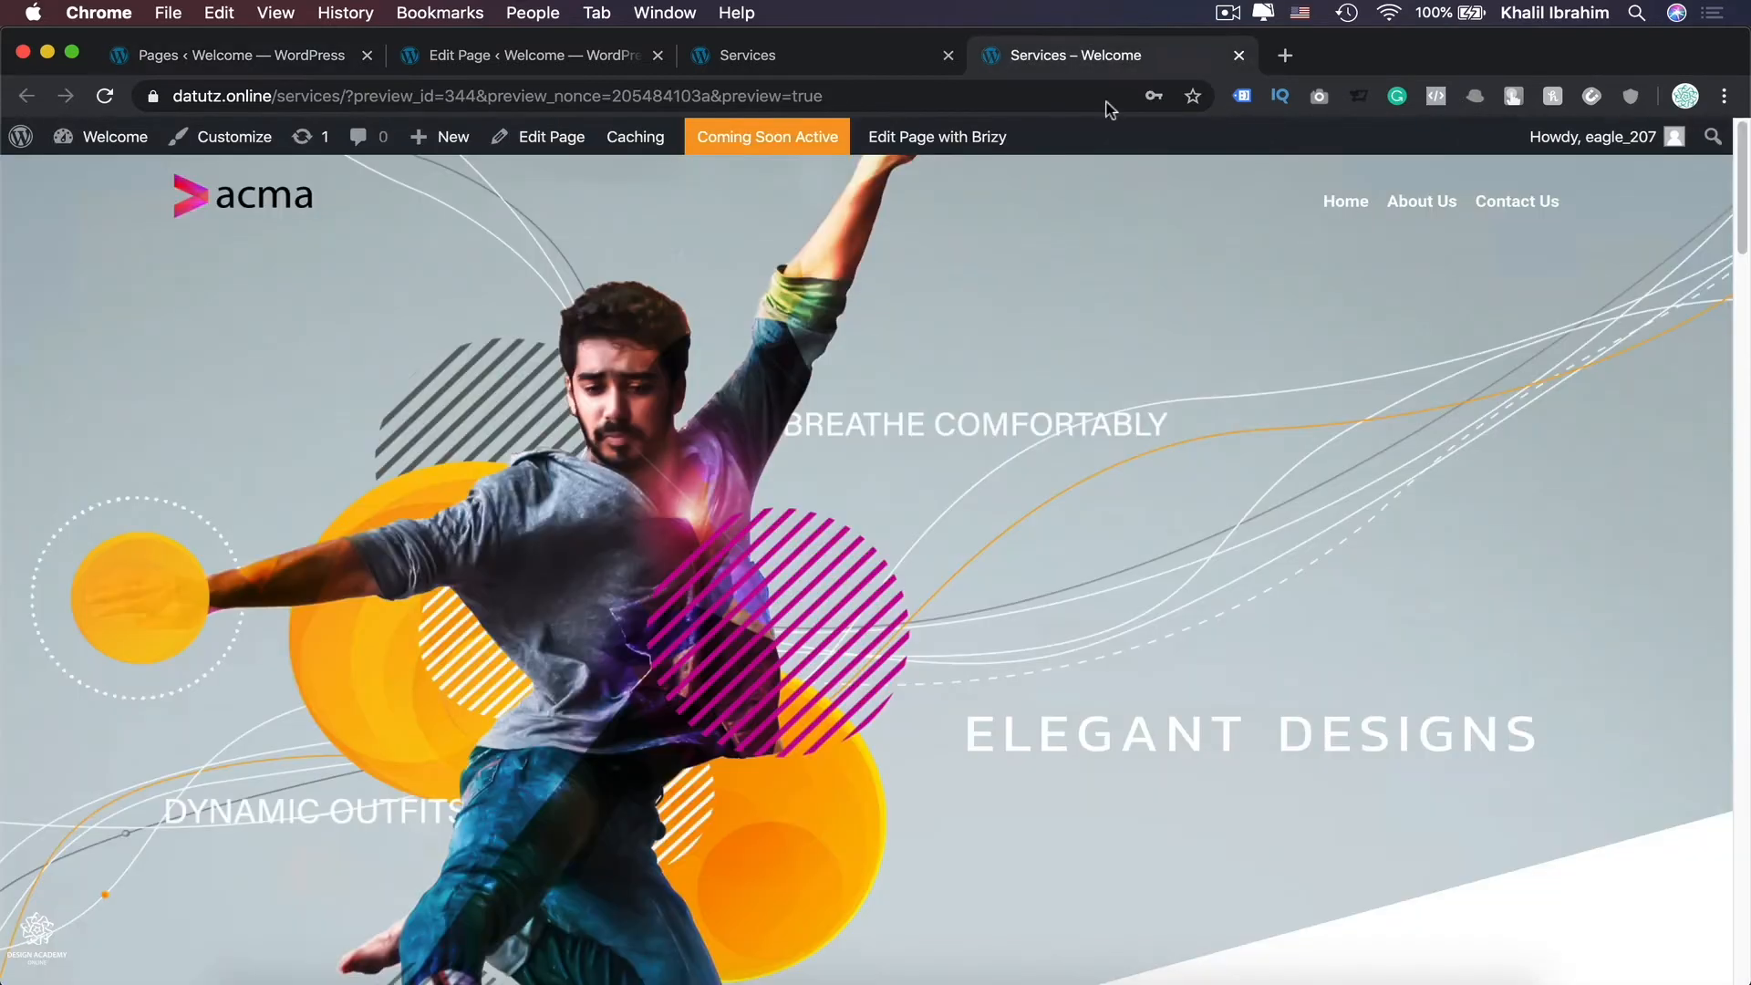
scroll(921, 530, "down", 5)
scroll(920, 524, "down", 10)
scroll(919, 524, "up", 15)
Step: Examine the Home page's Astra Settings for sidebar, content layout and disabled sections
left_click(304, 60)
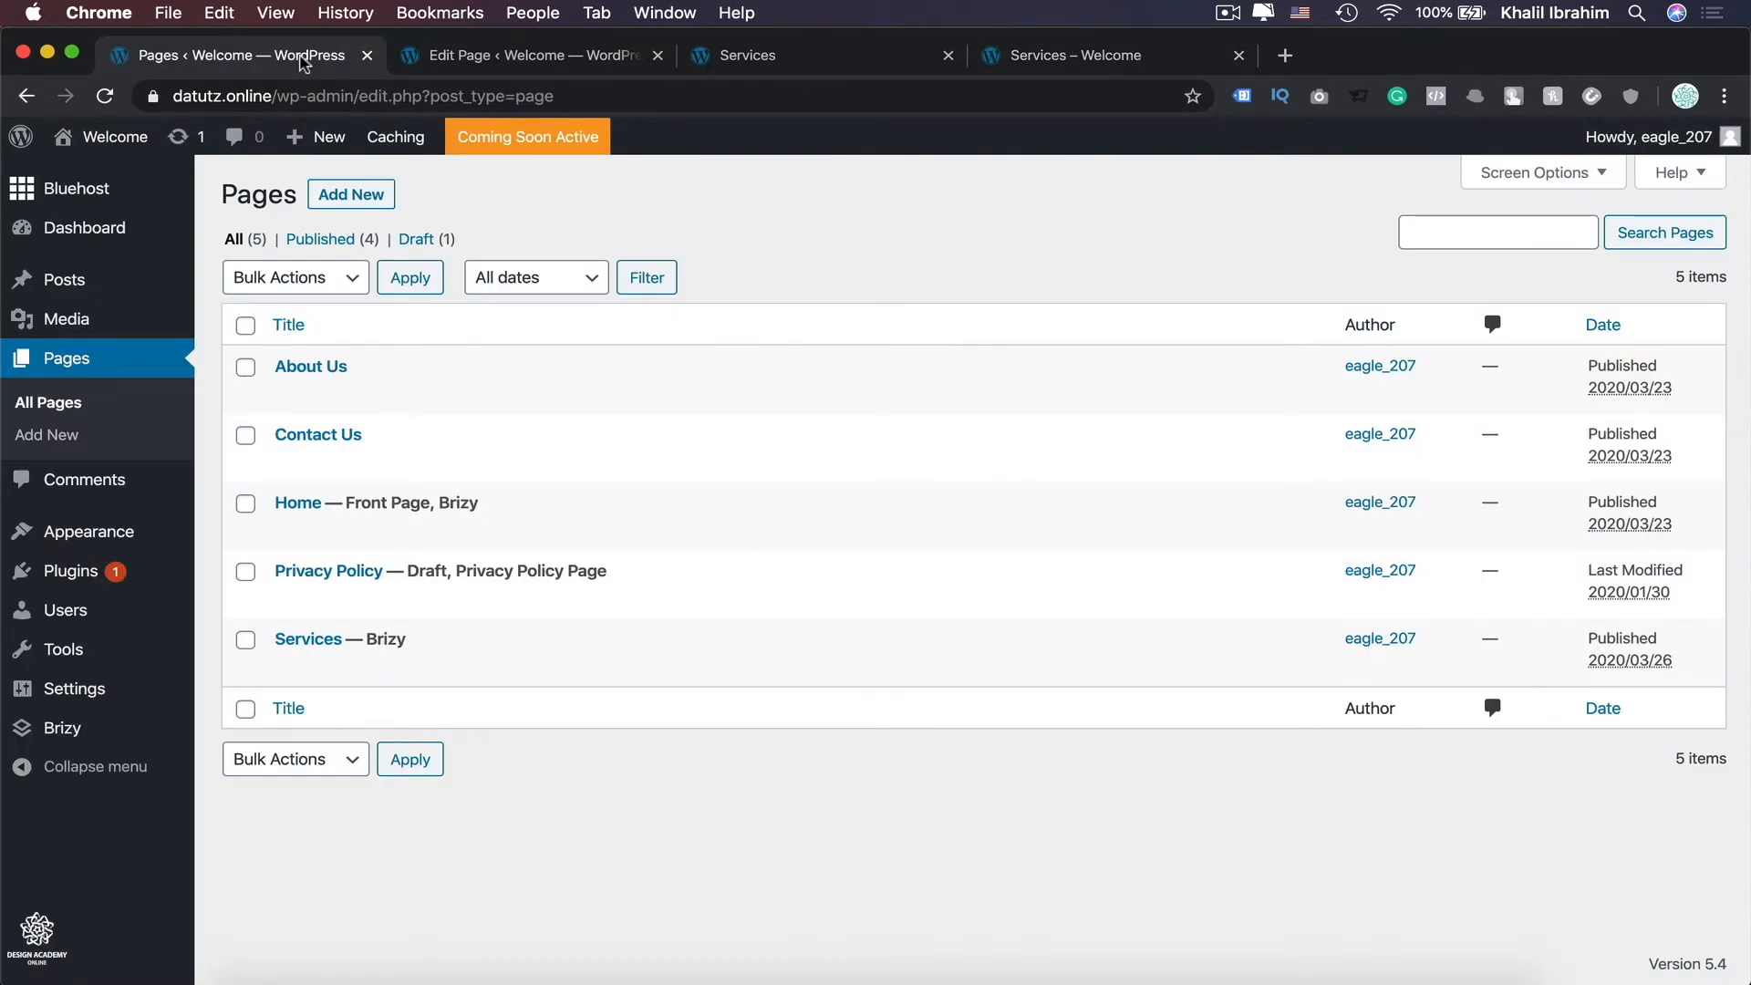
mouse_move(441, 538)
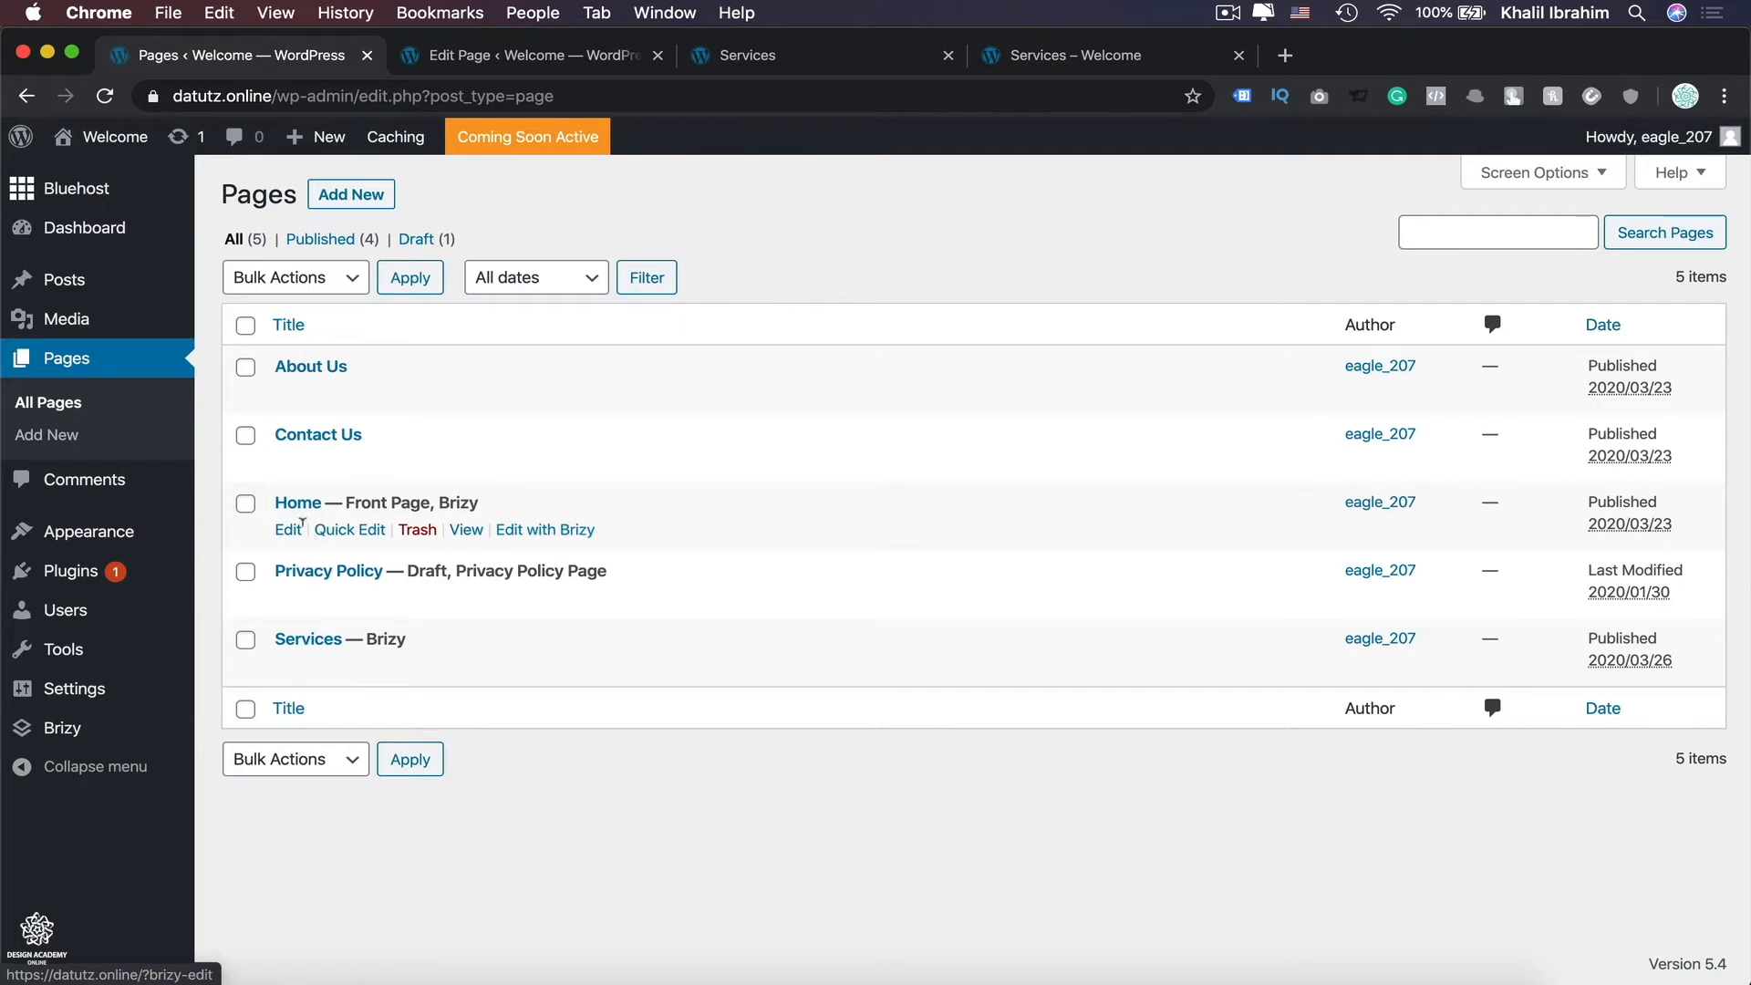
left_click(587, 62)
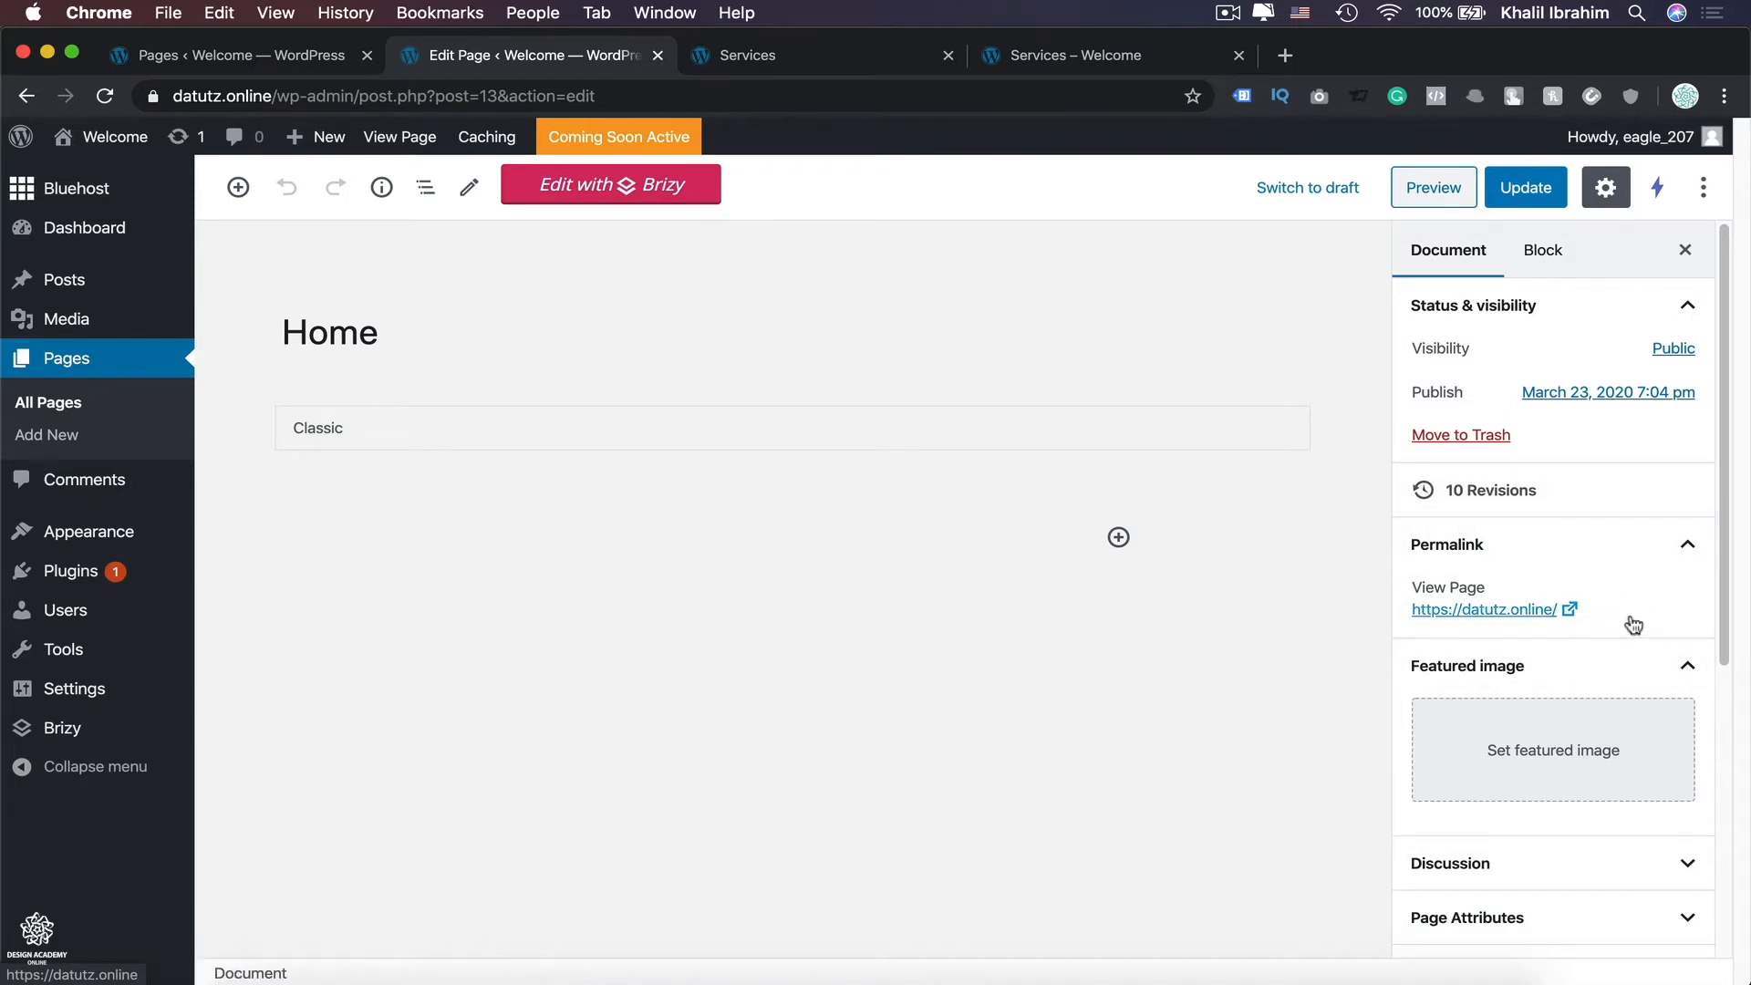
scroll(1634, 625, "down", 5)
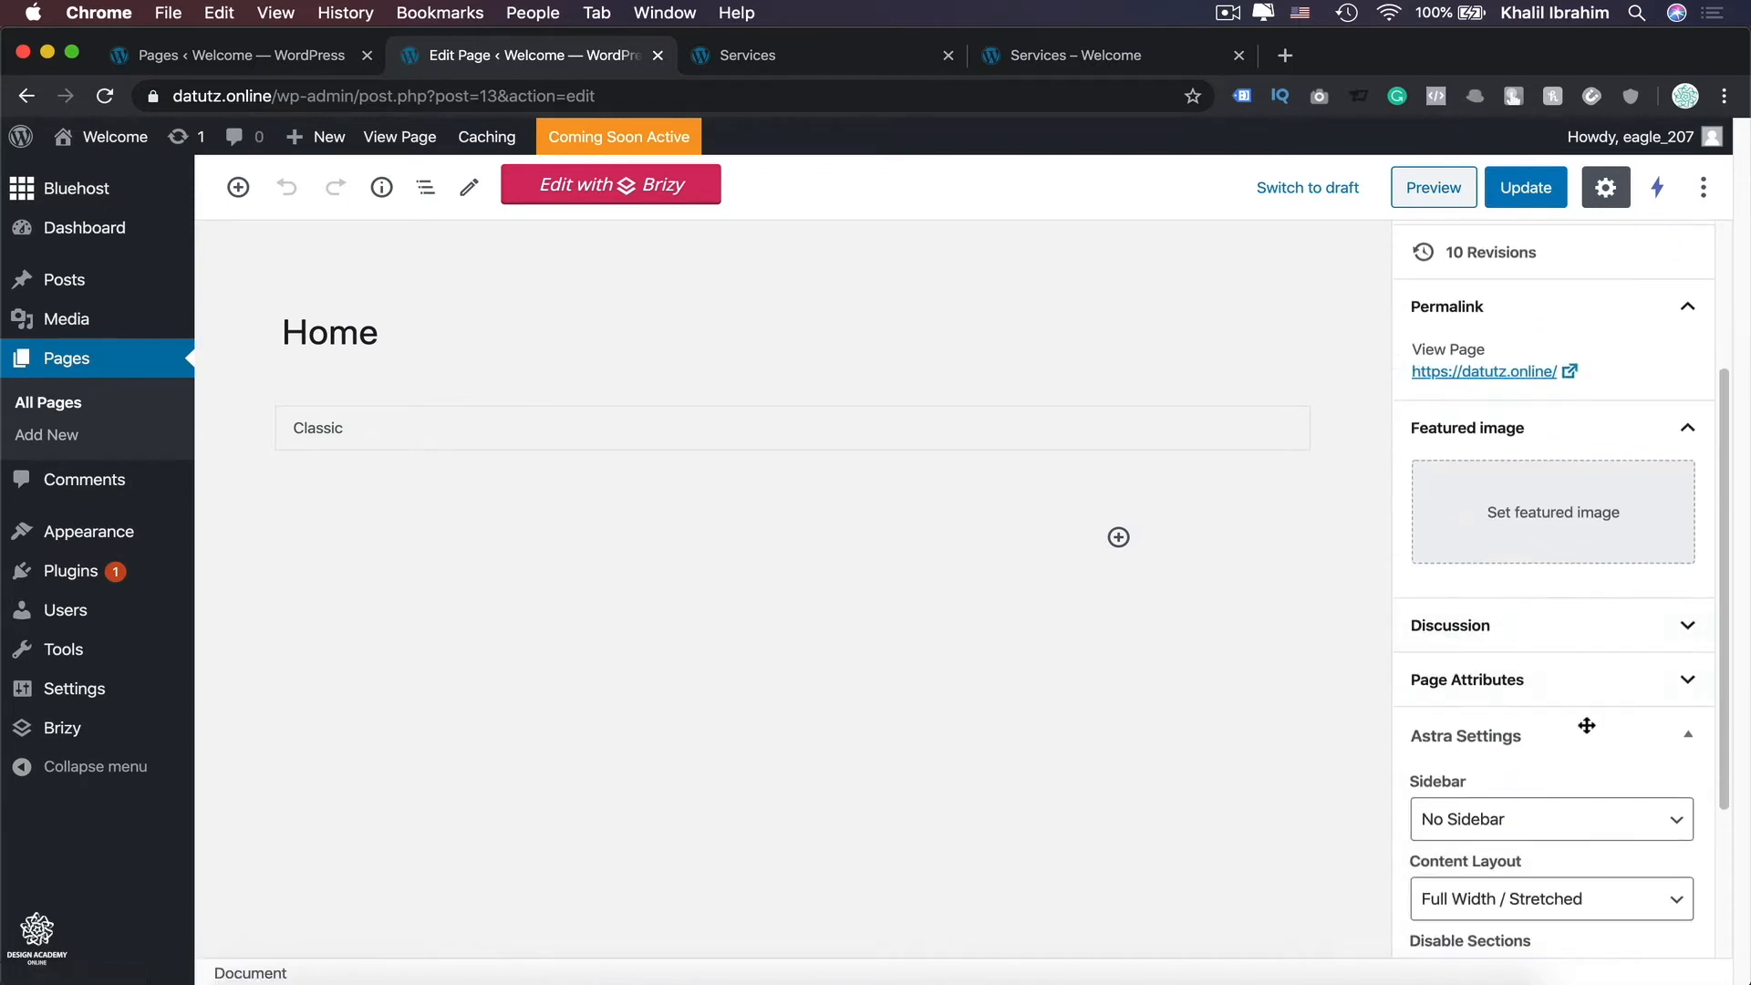
scroll(1637, 700, "down", 3)
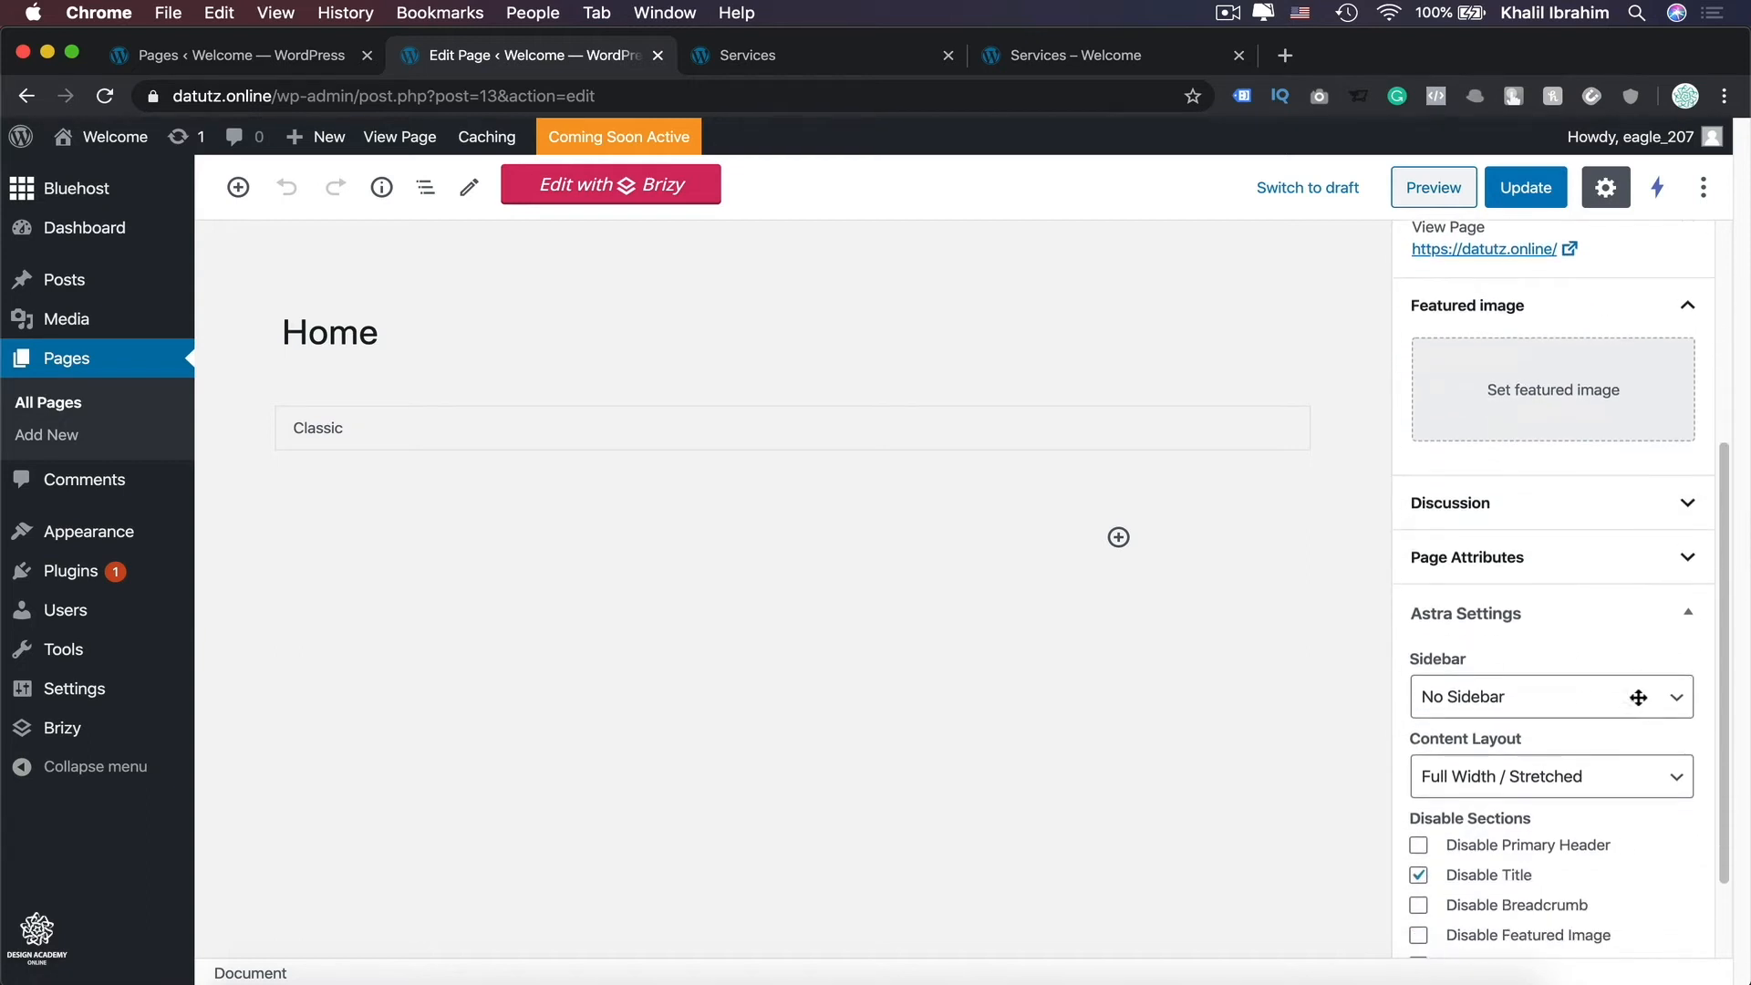
scroll(1651, 650, "down", 1)
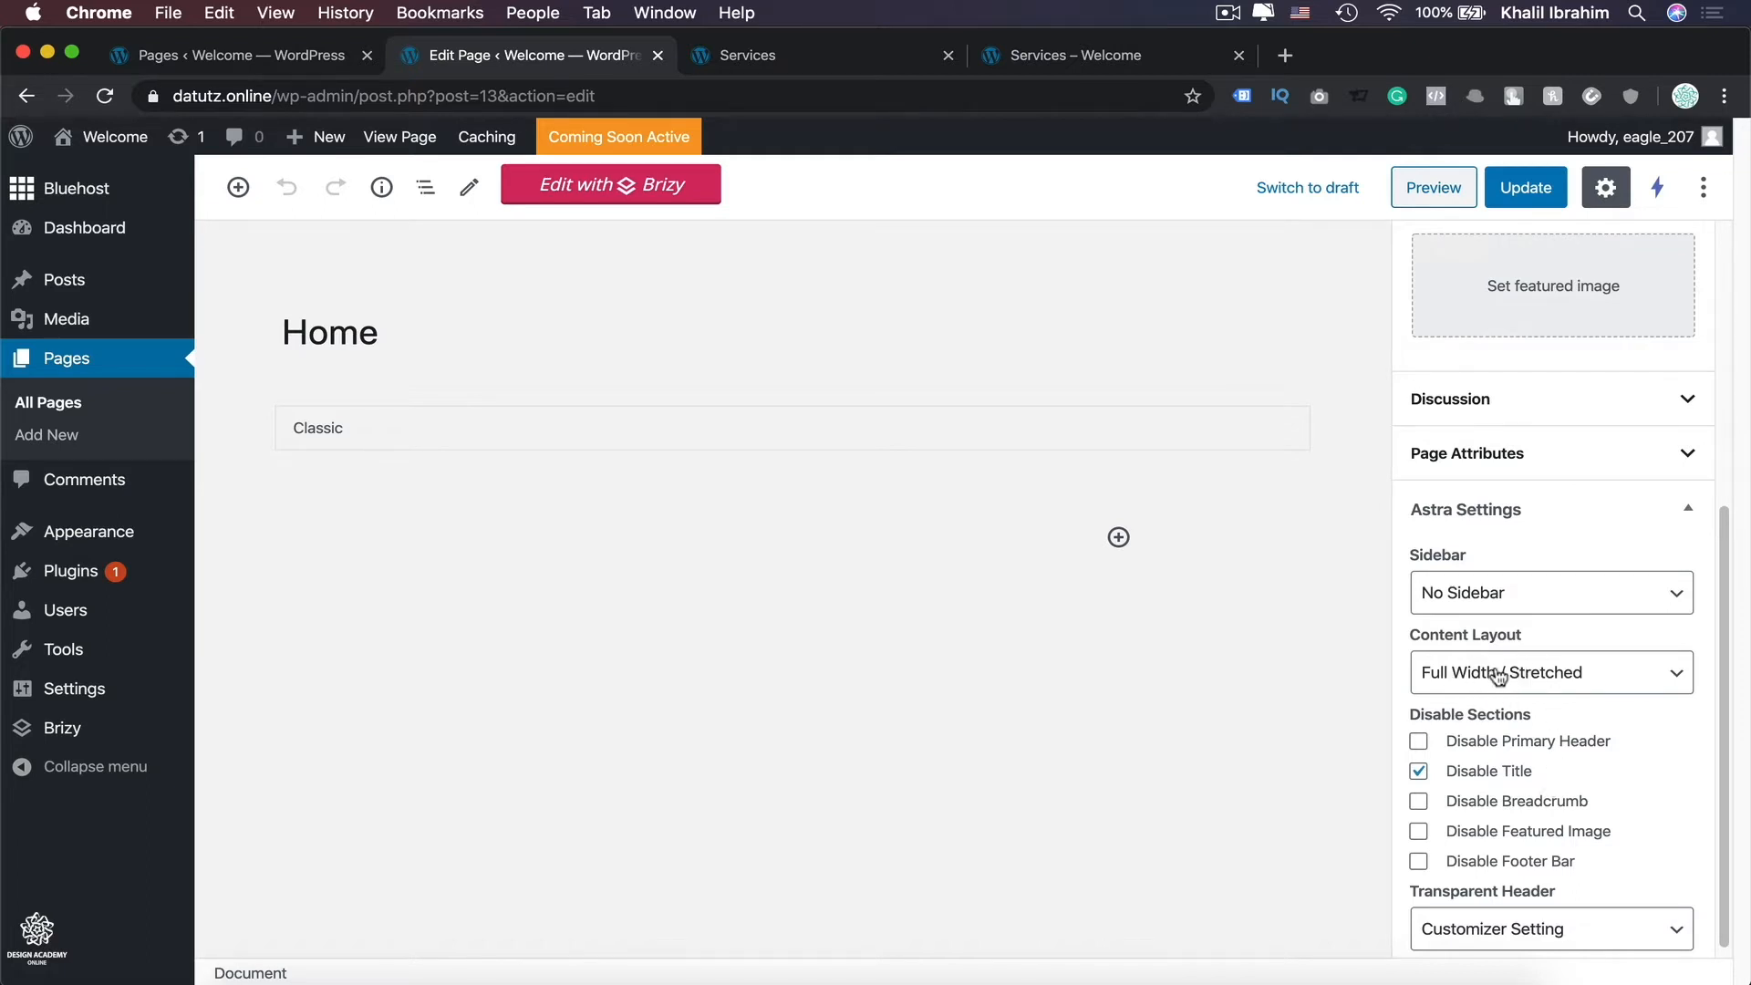
Step: Open the Home page in the Brizy editor and check its page template options
left_click(600, 187)
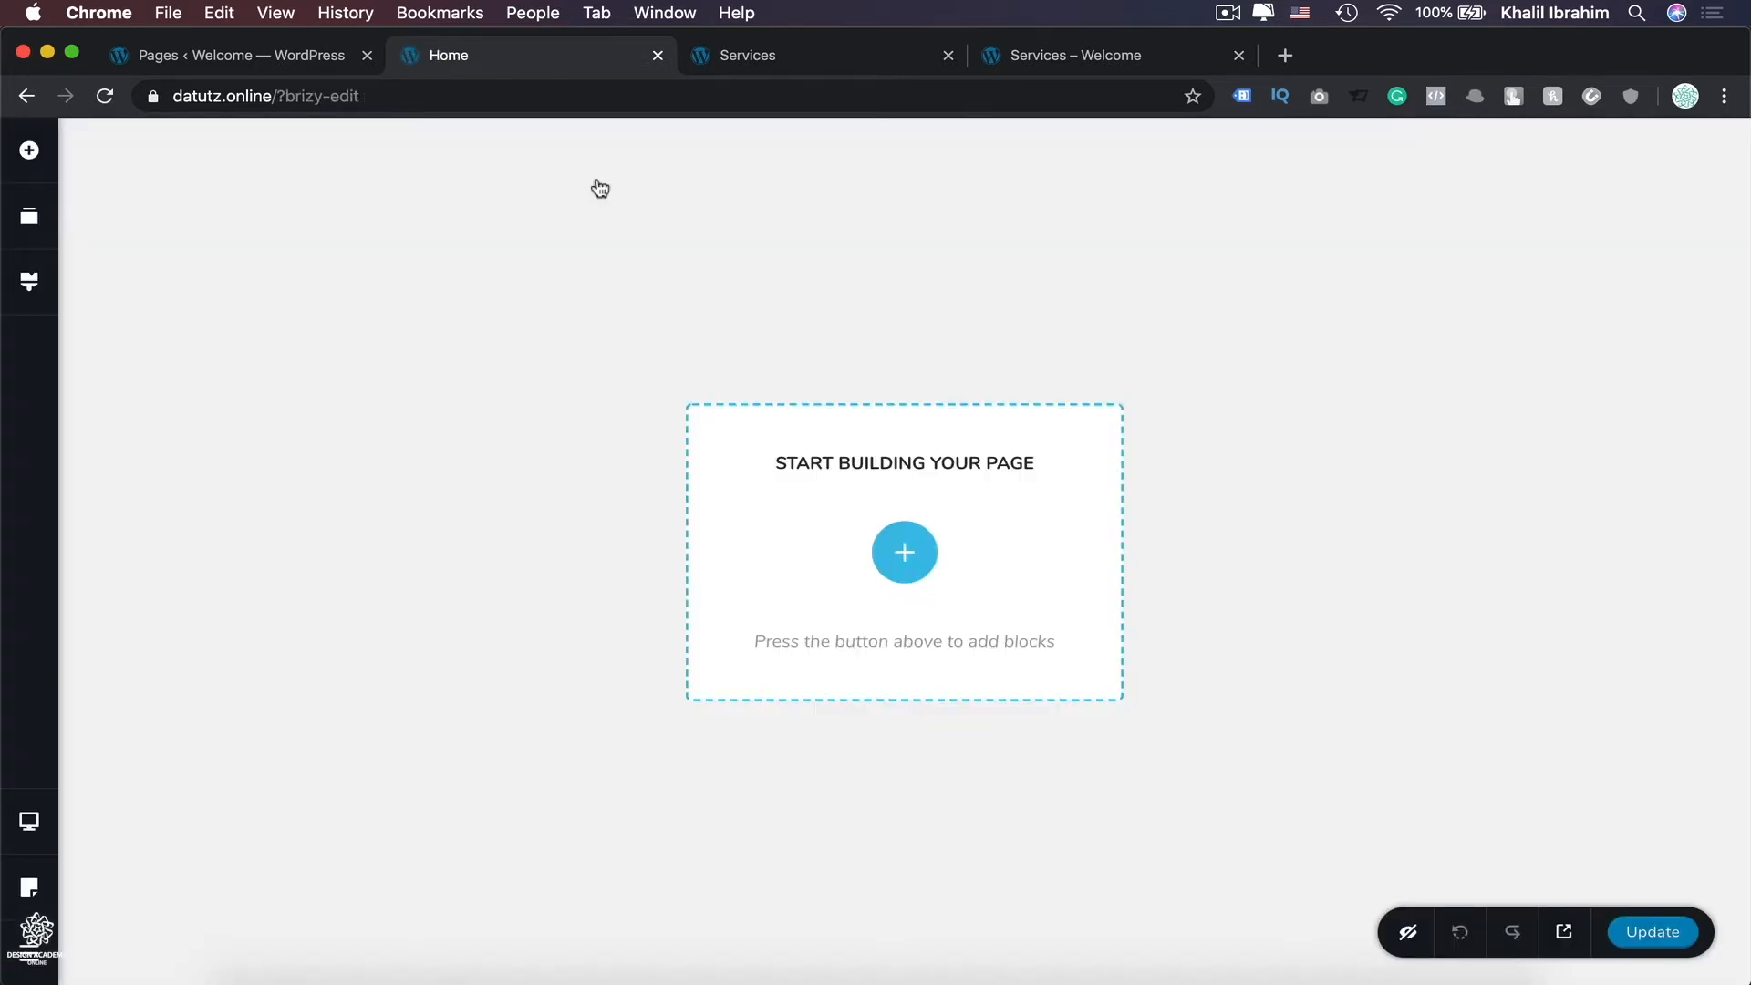
left_click(29, 888)
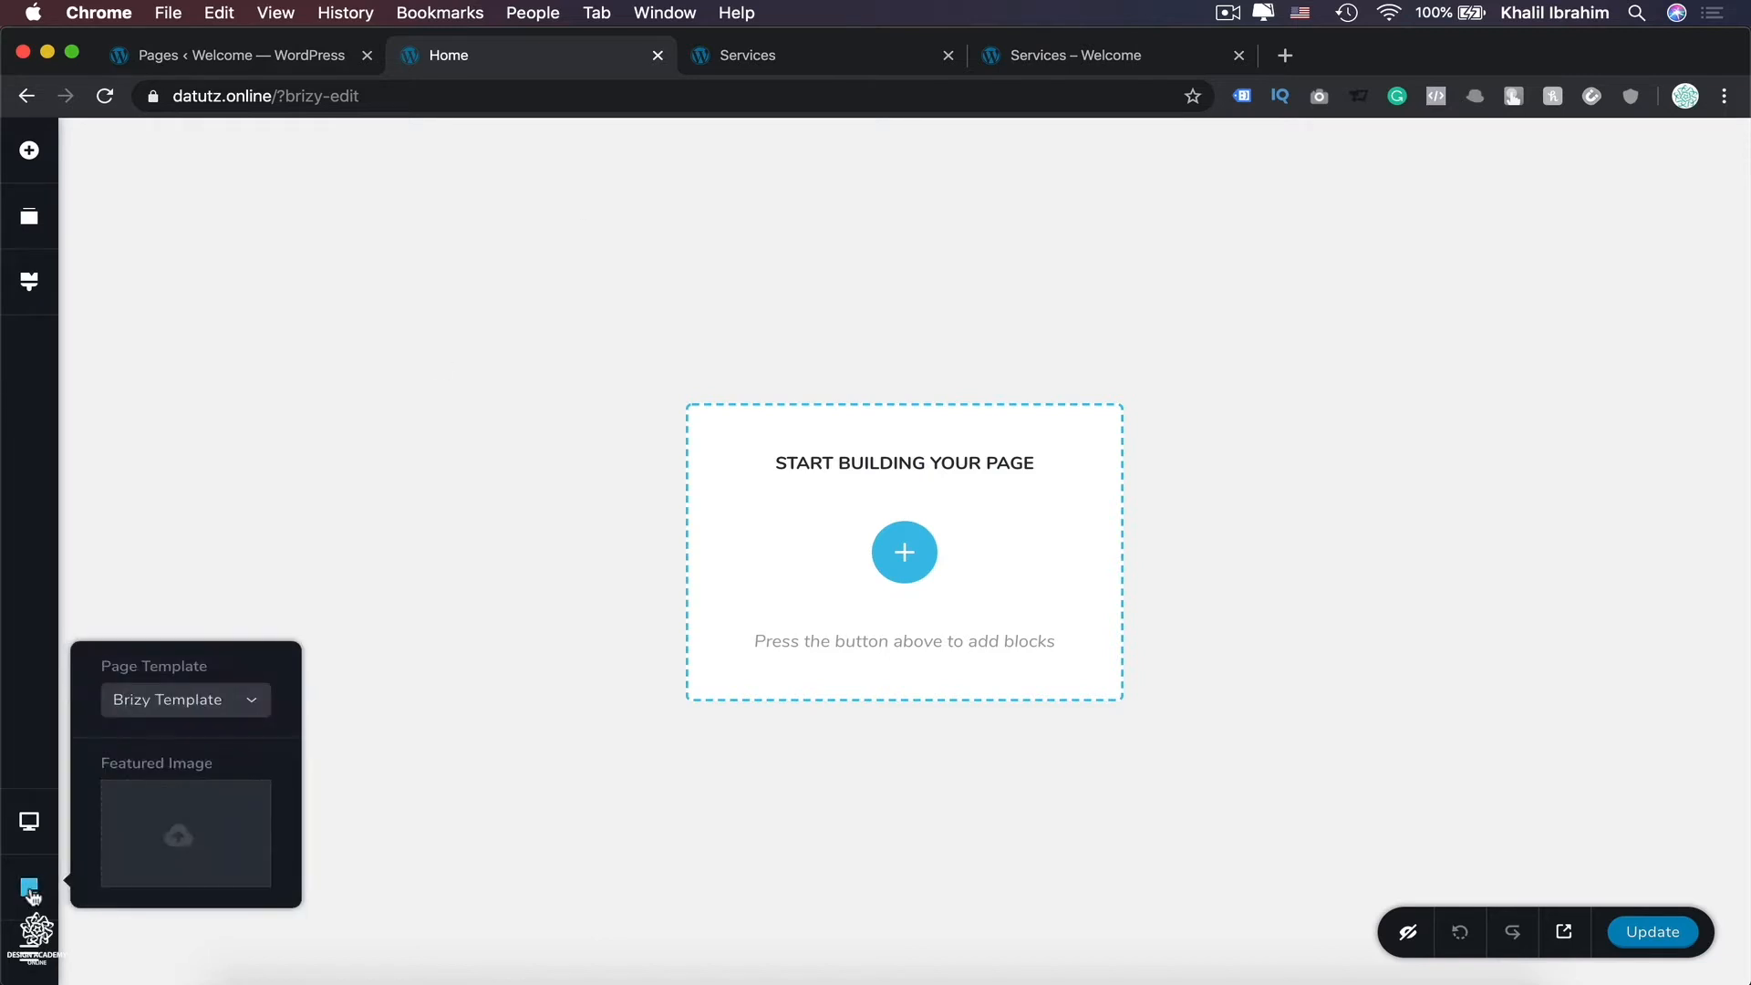
left_click(255, 701)
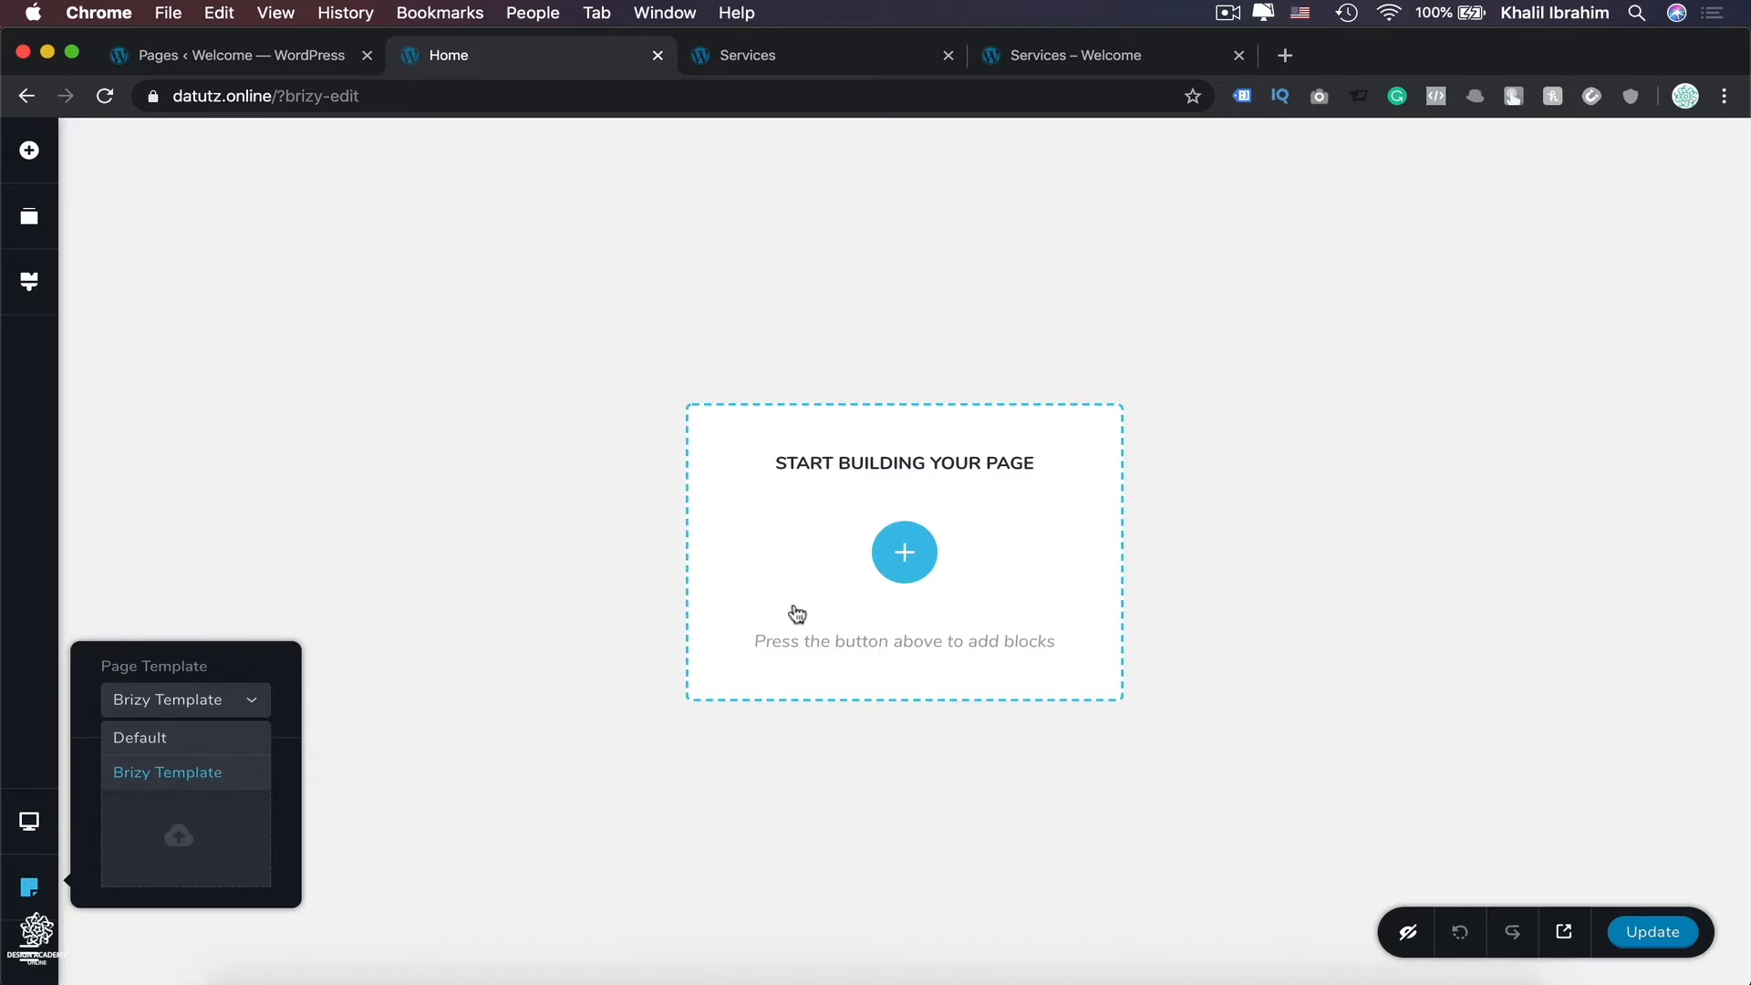
Step: Add a blank block to the Home page and open the media picker for its background image
left_click(896, 565)
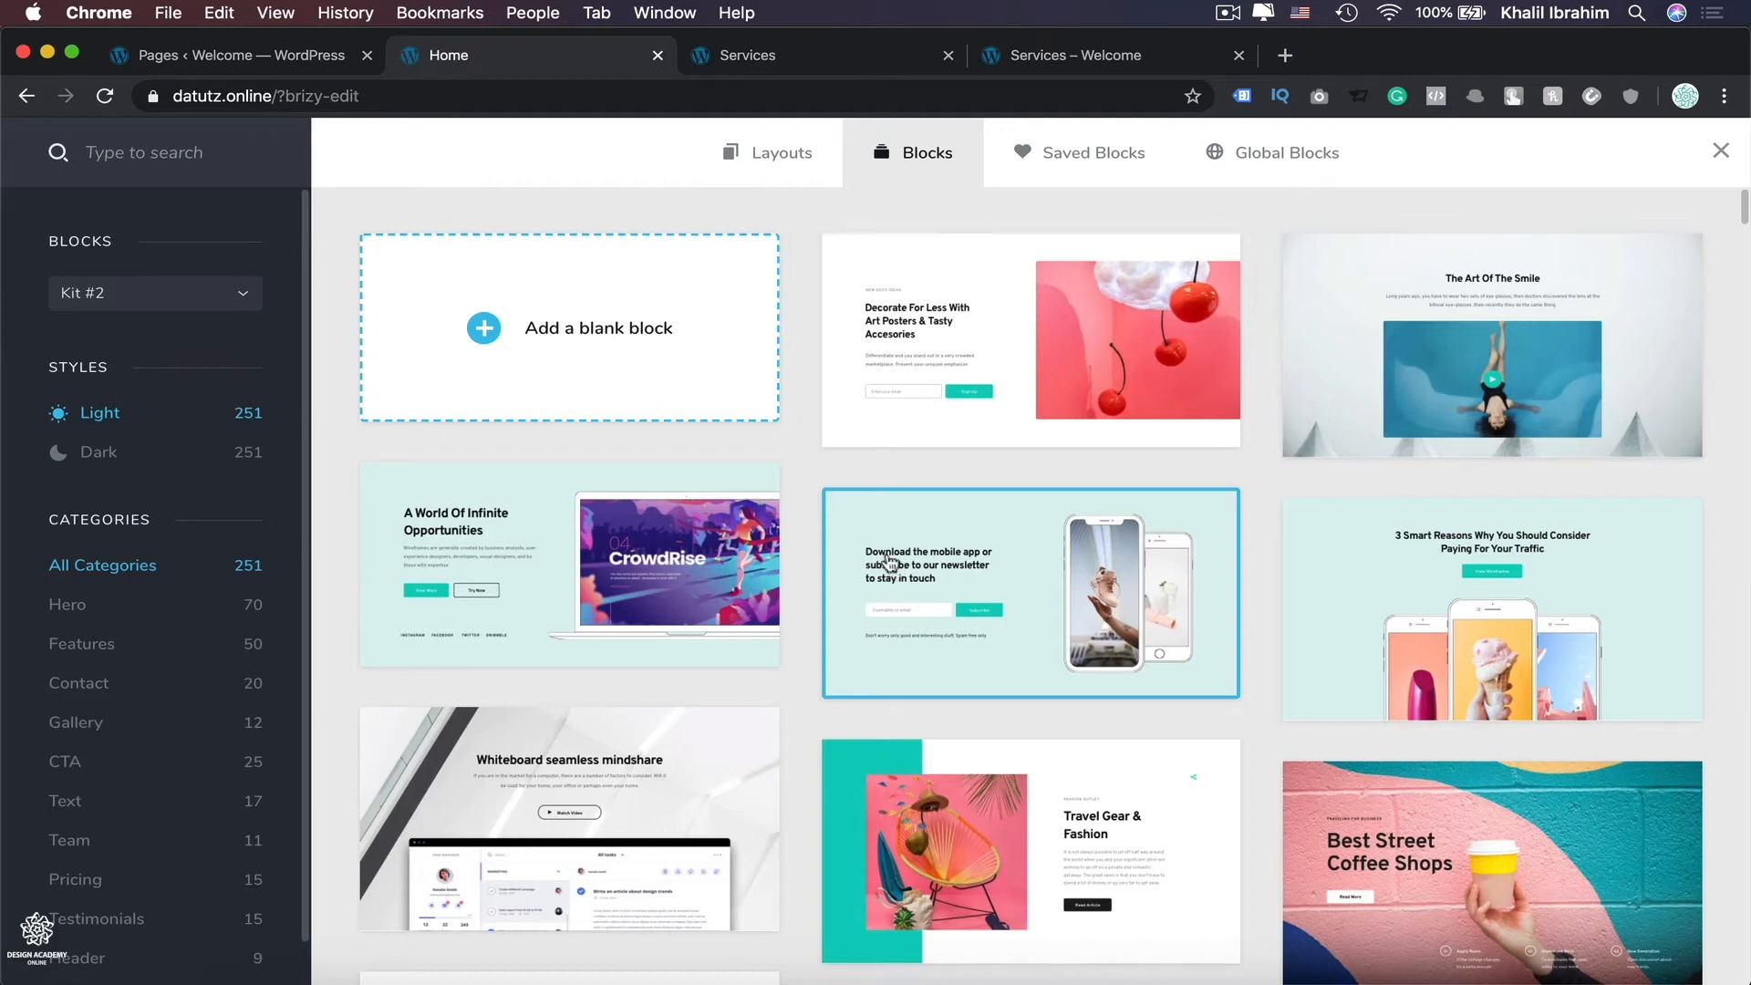
left_click(629, 348)
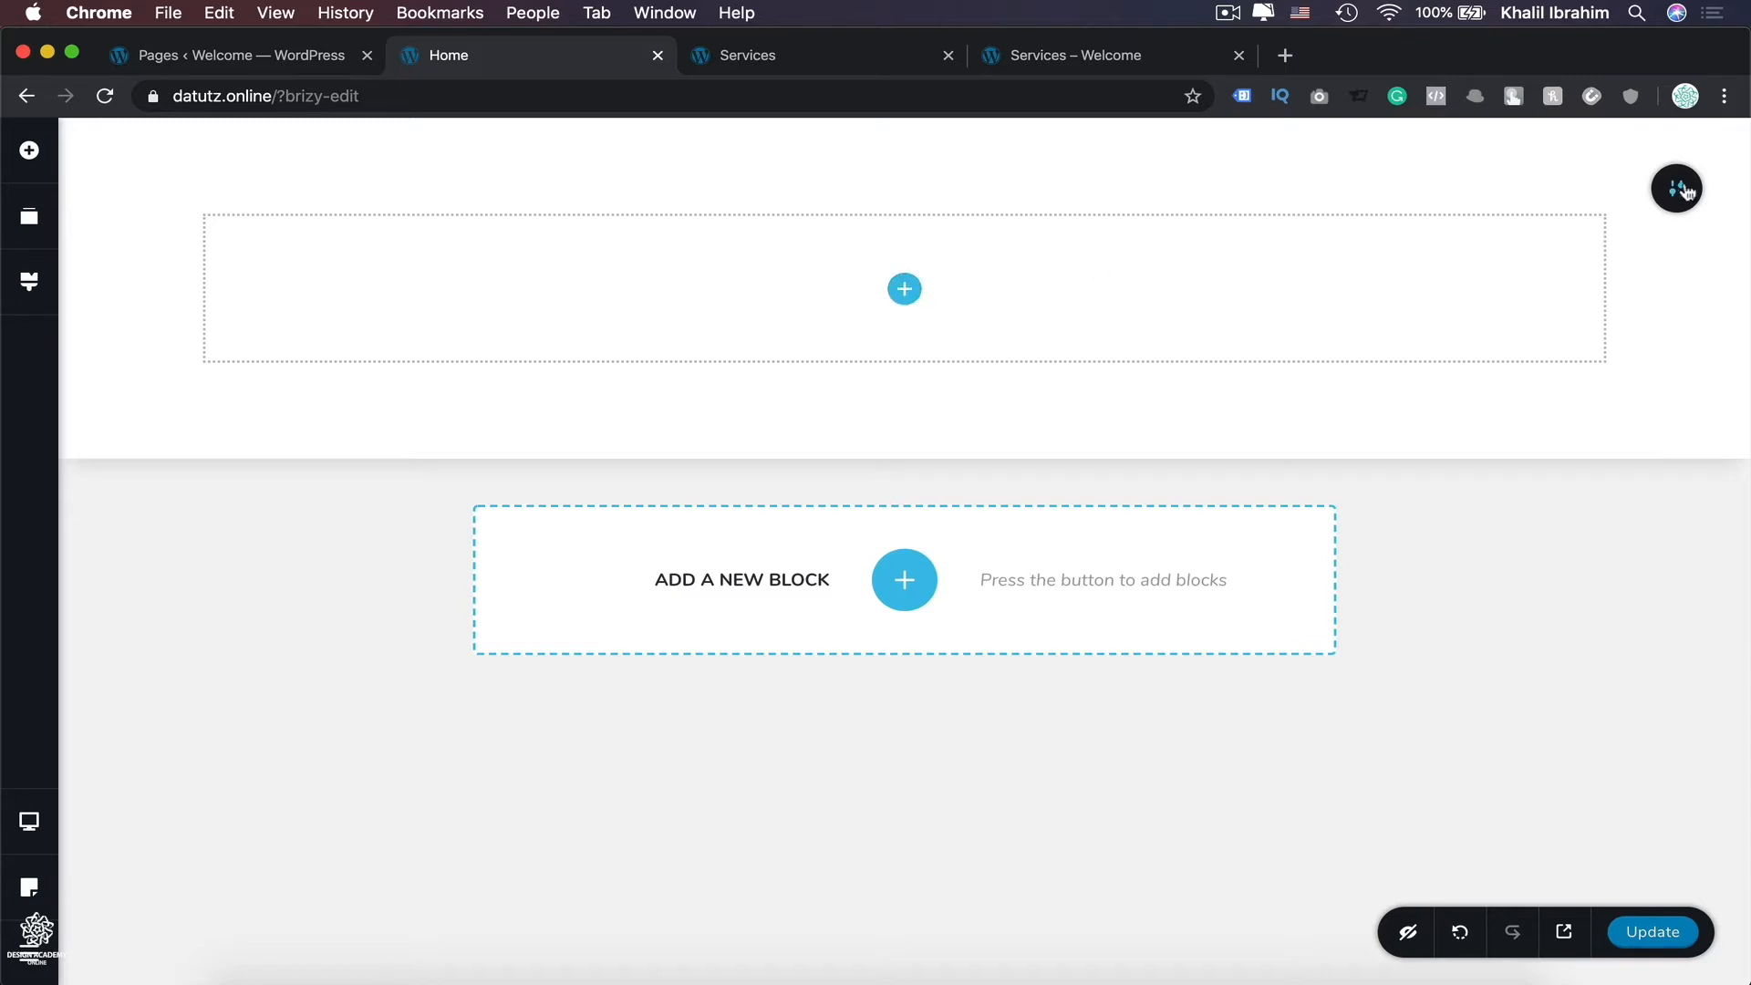
mouse_move(1677, 190)
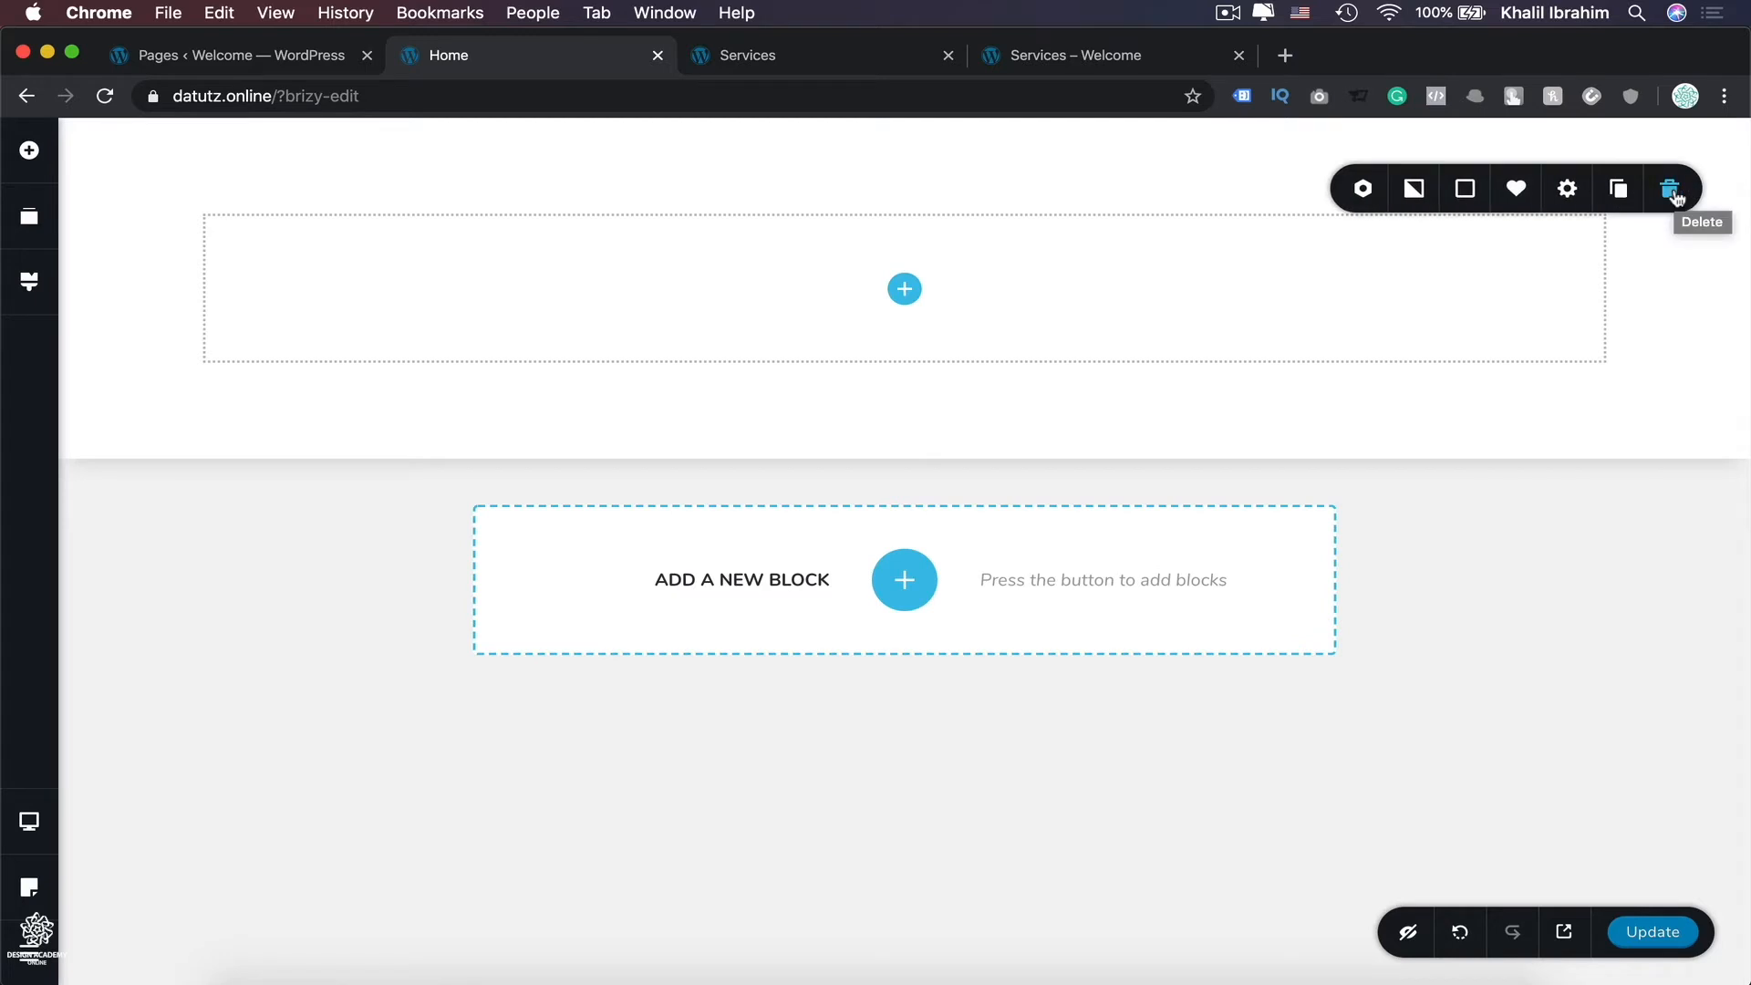
left_click(1426, 199)
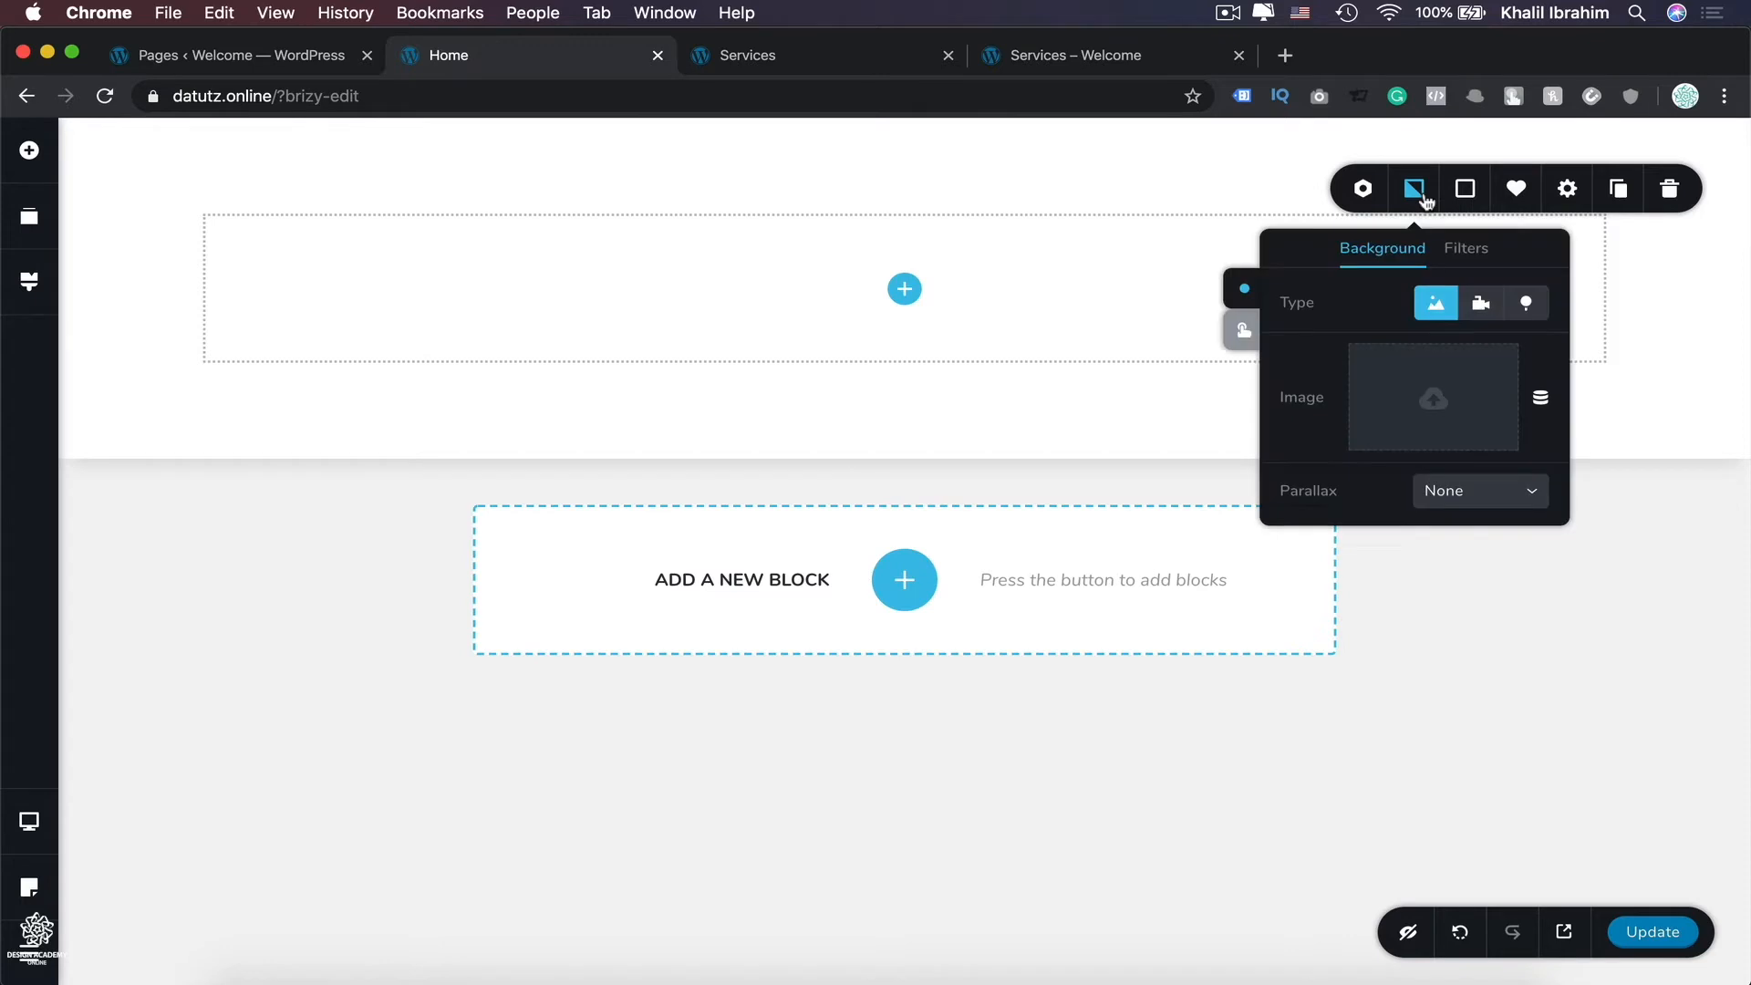
left_click(1434, 404)
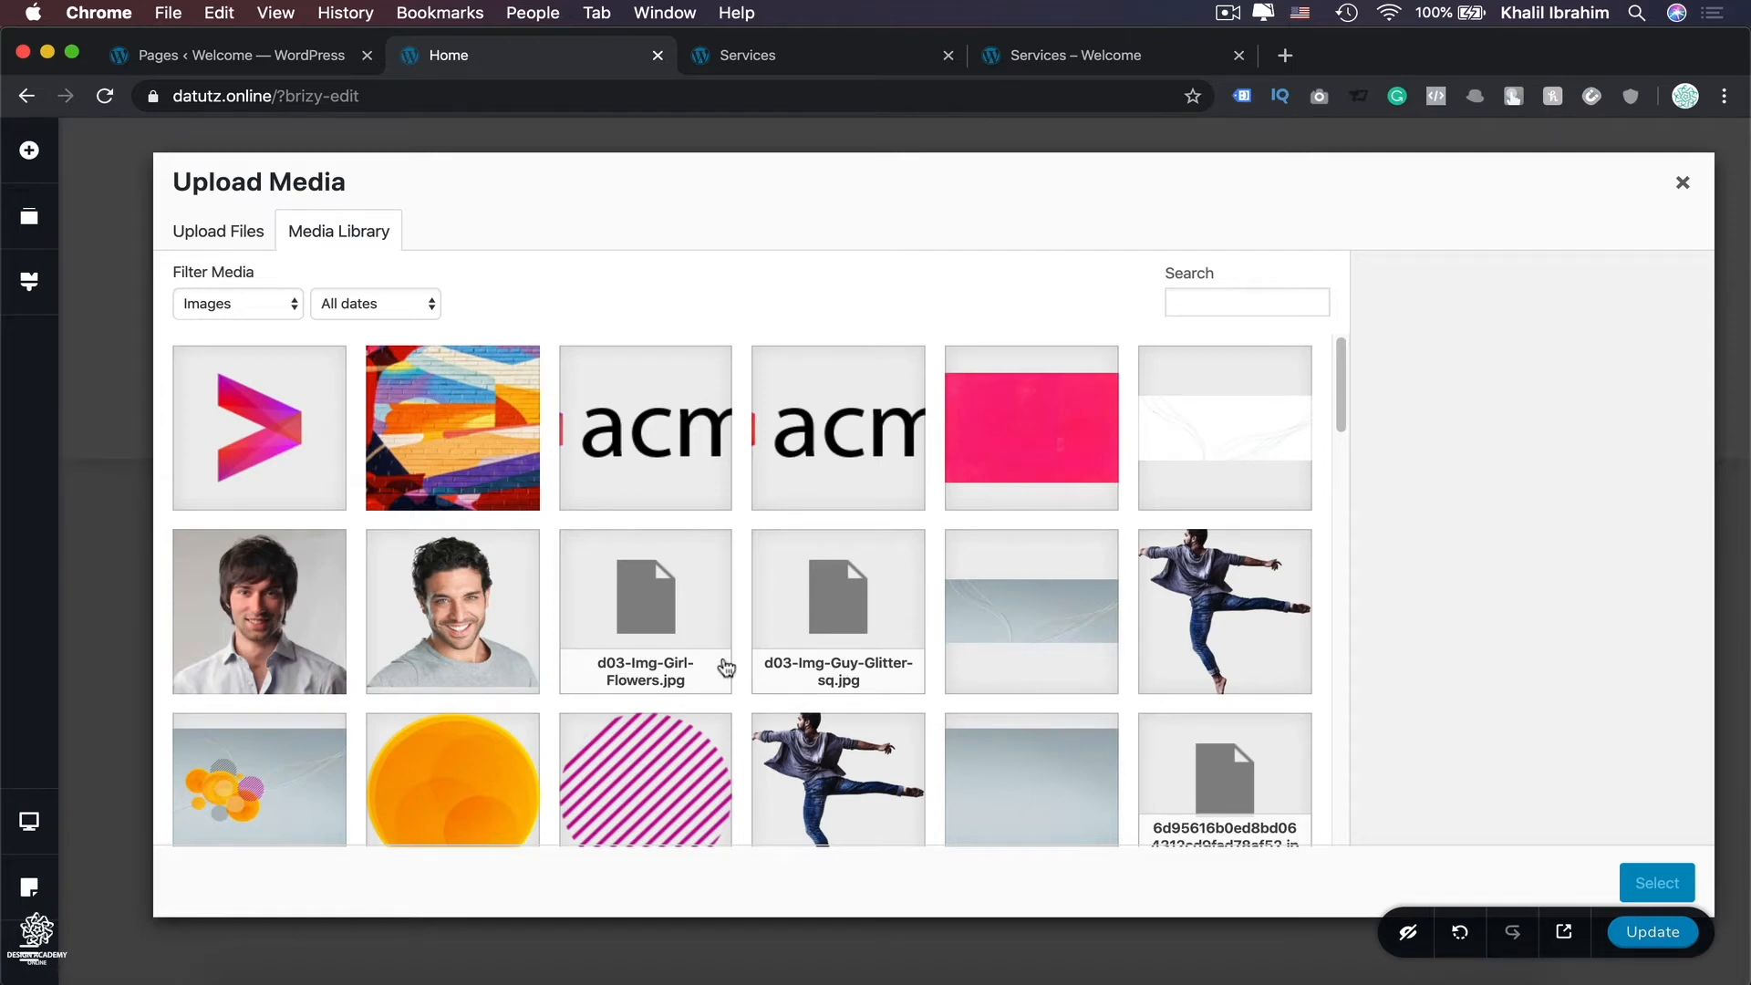
left_click(220, 239)
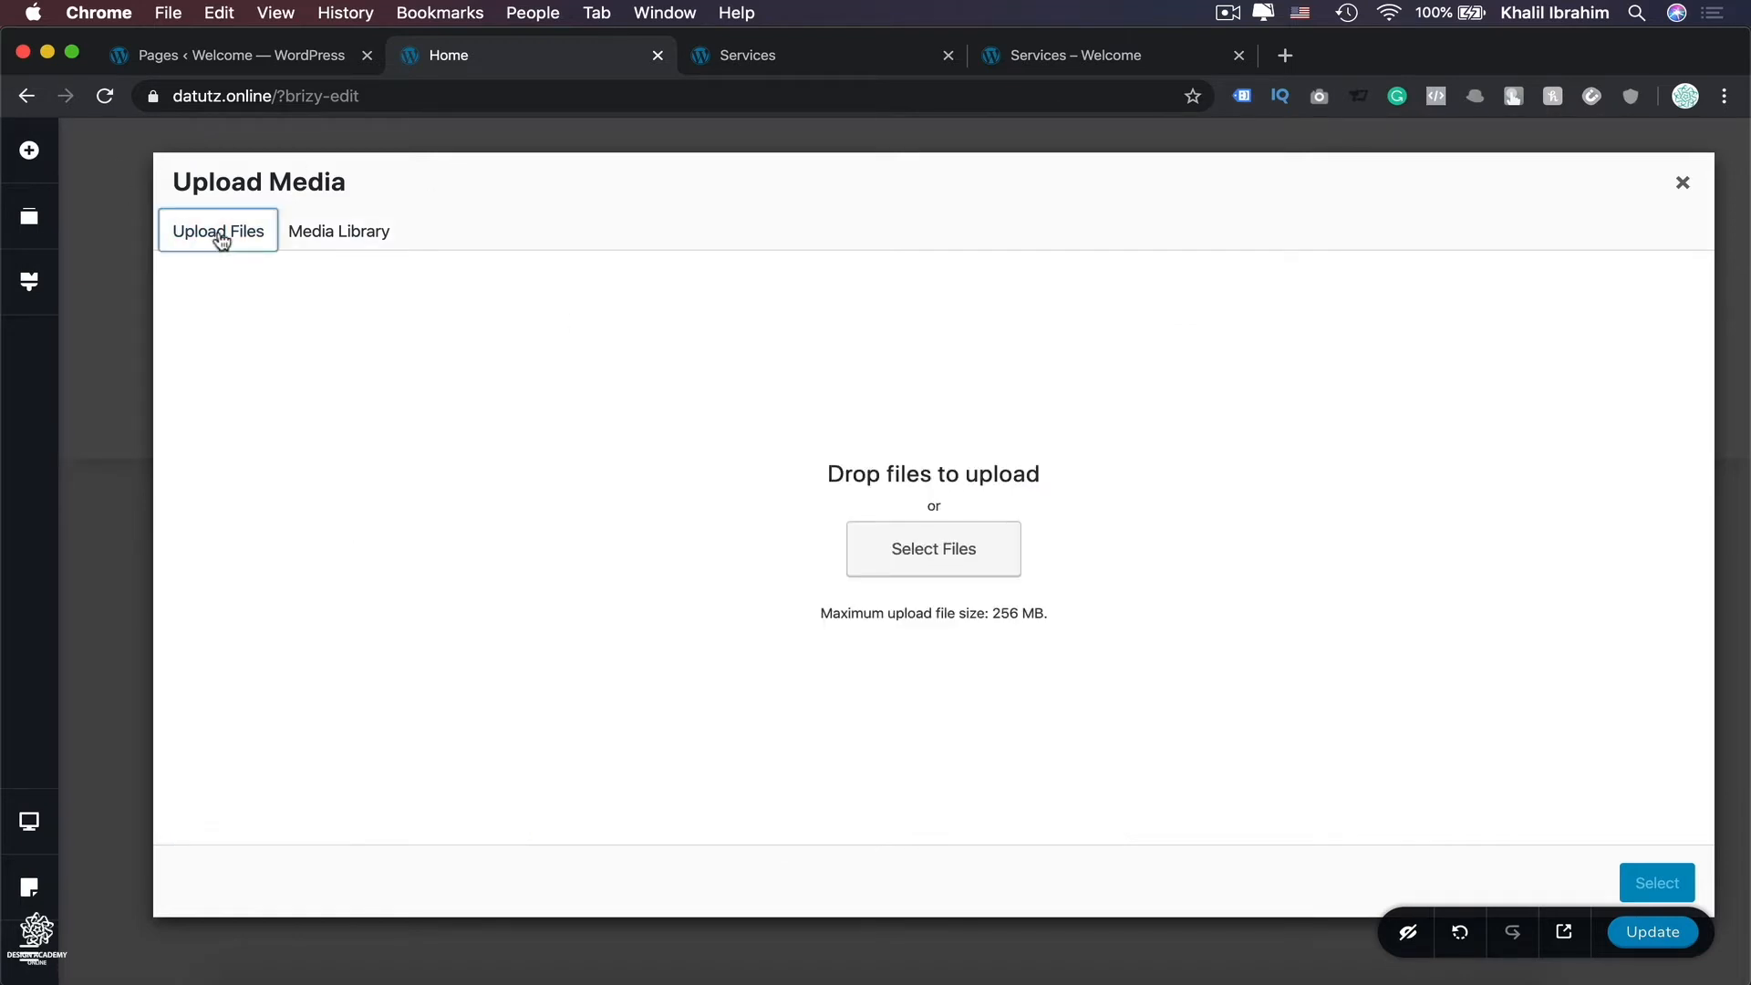
left_click(965, 569)
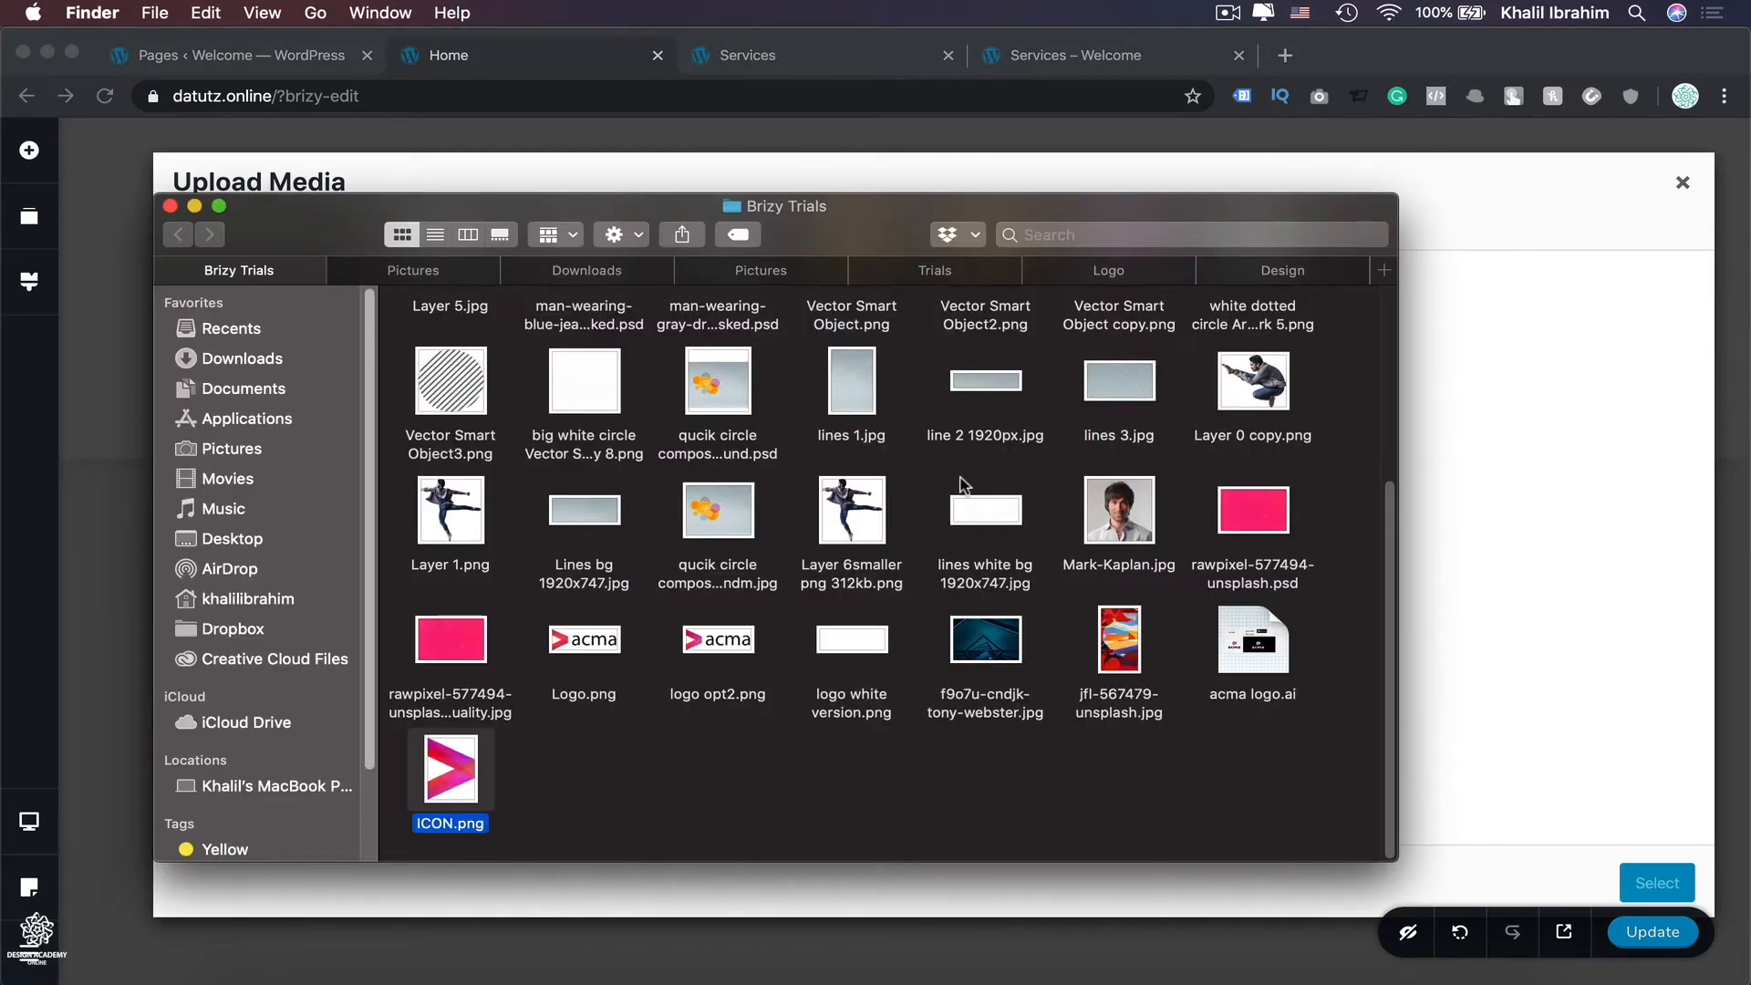
scroll(966, 467, "up", 2)
left_click_drag(1176, 212, 1104, 241)
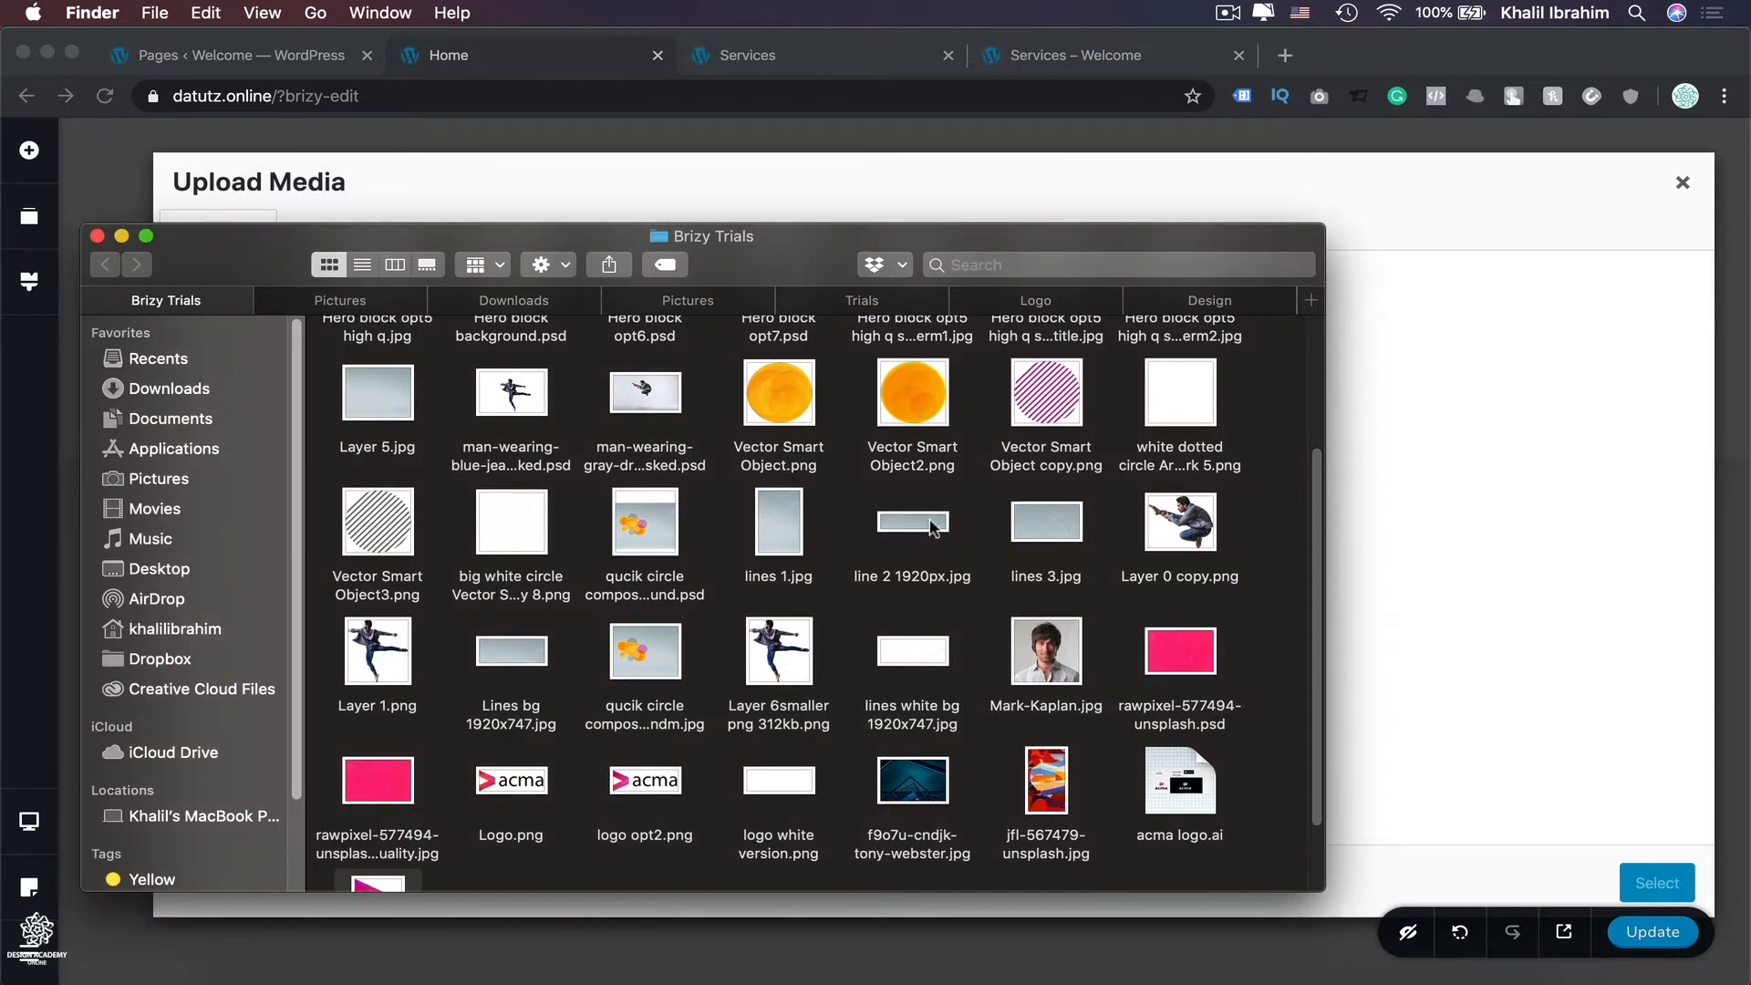
mouse_move(932, 527)
left_mouse_down()
mouse_move(1396, 503)
mouse_move(935, 518)
left_mouse_up()
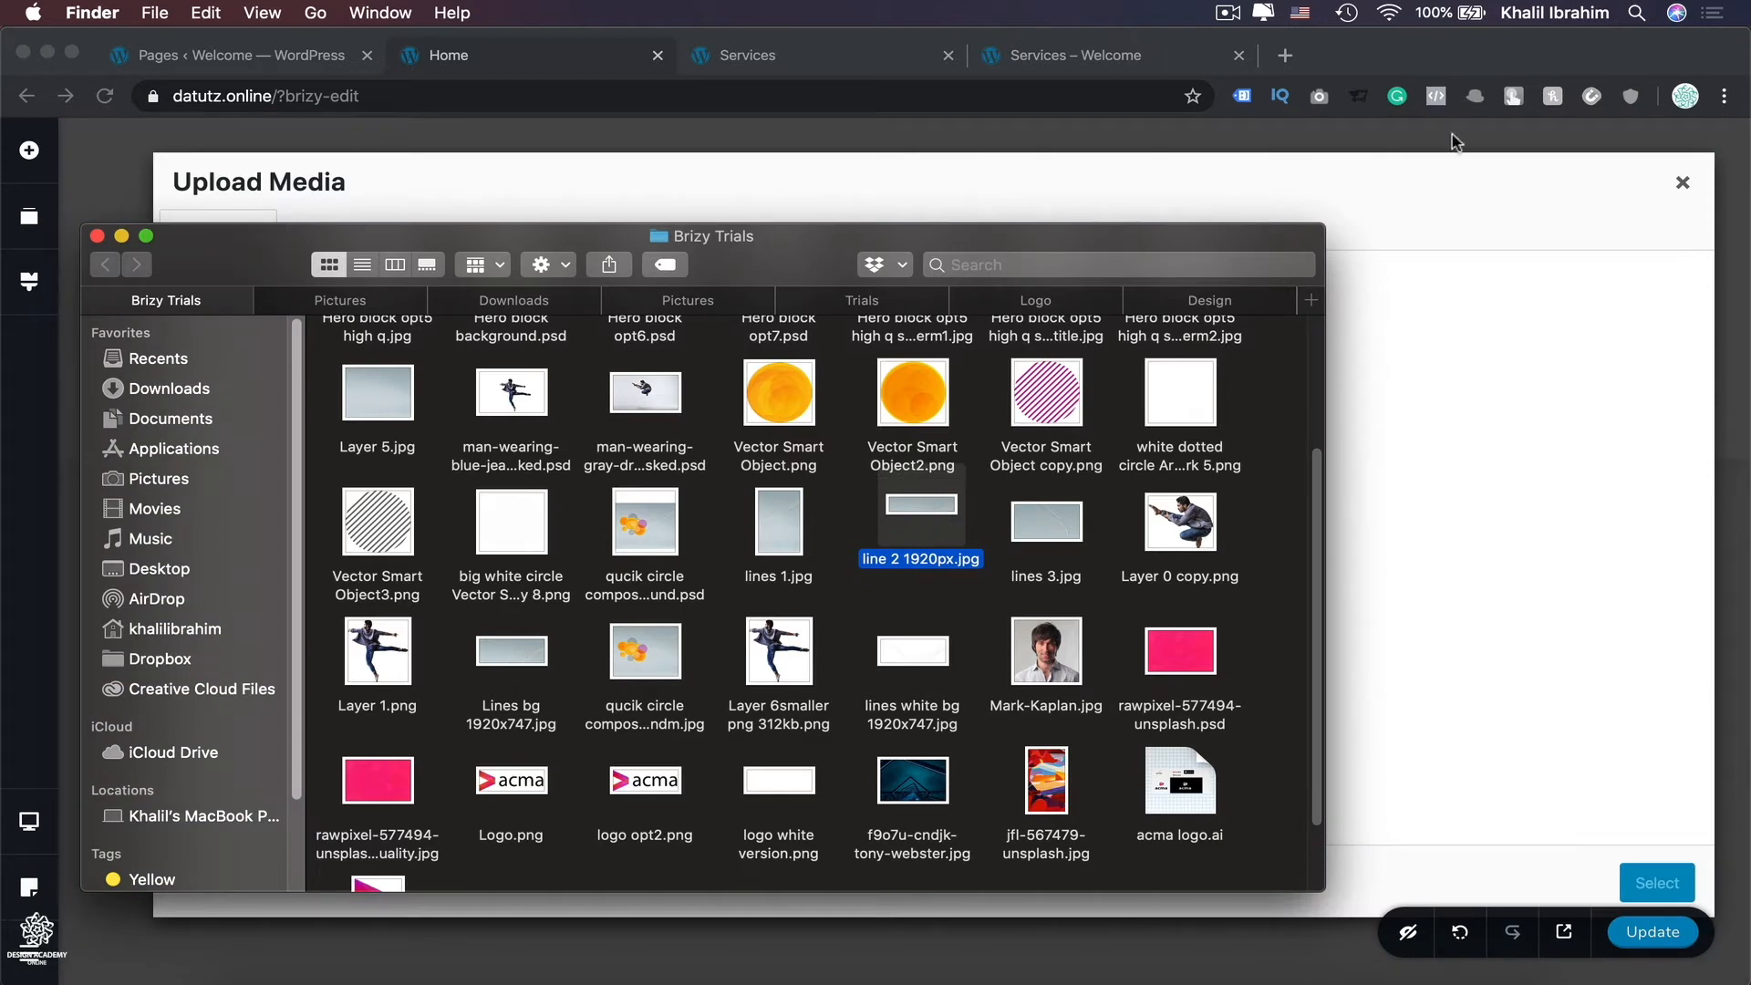
left_click(1398, 179)
Step: Set the block's background to Hero-block-opt5-high-q-shorterm2-No-title.jpg from the media library
left_click(357, 235)
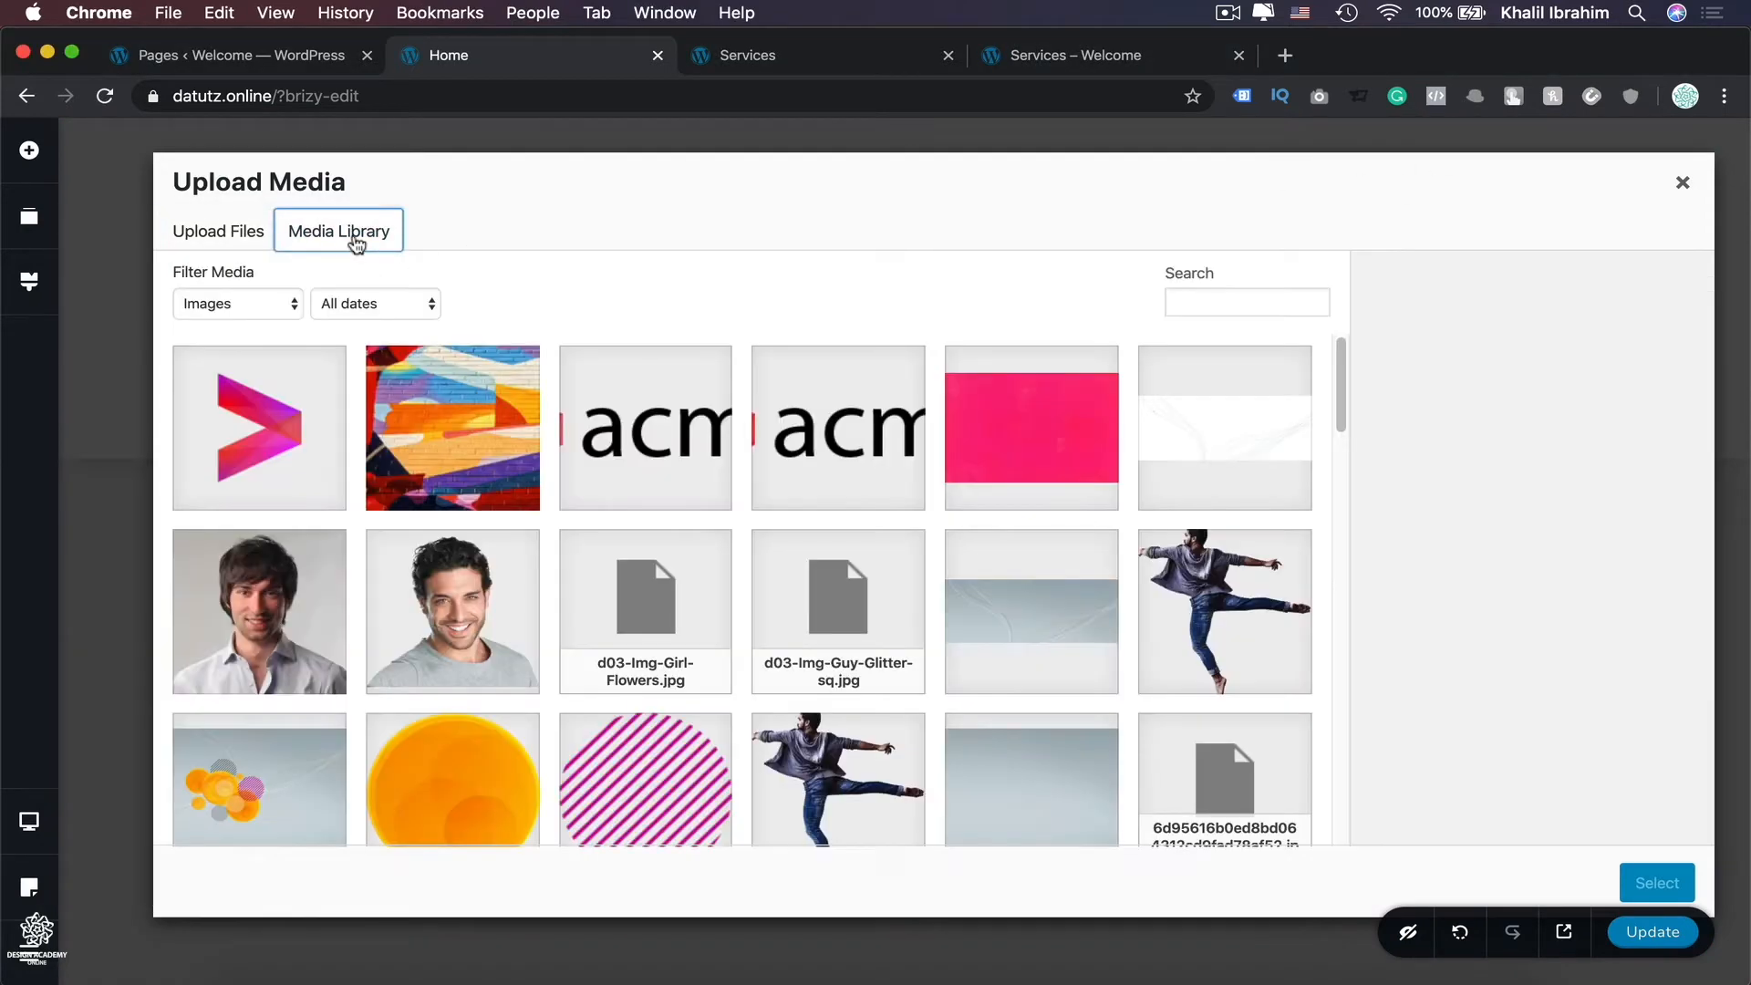
scroll(770, 688, "down", 6)
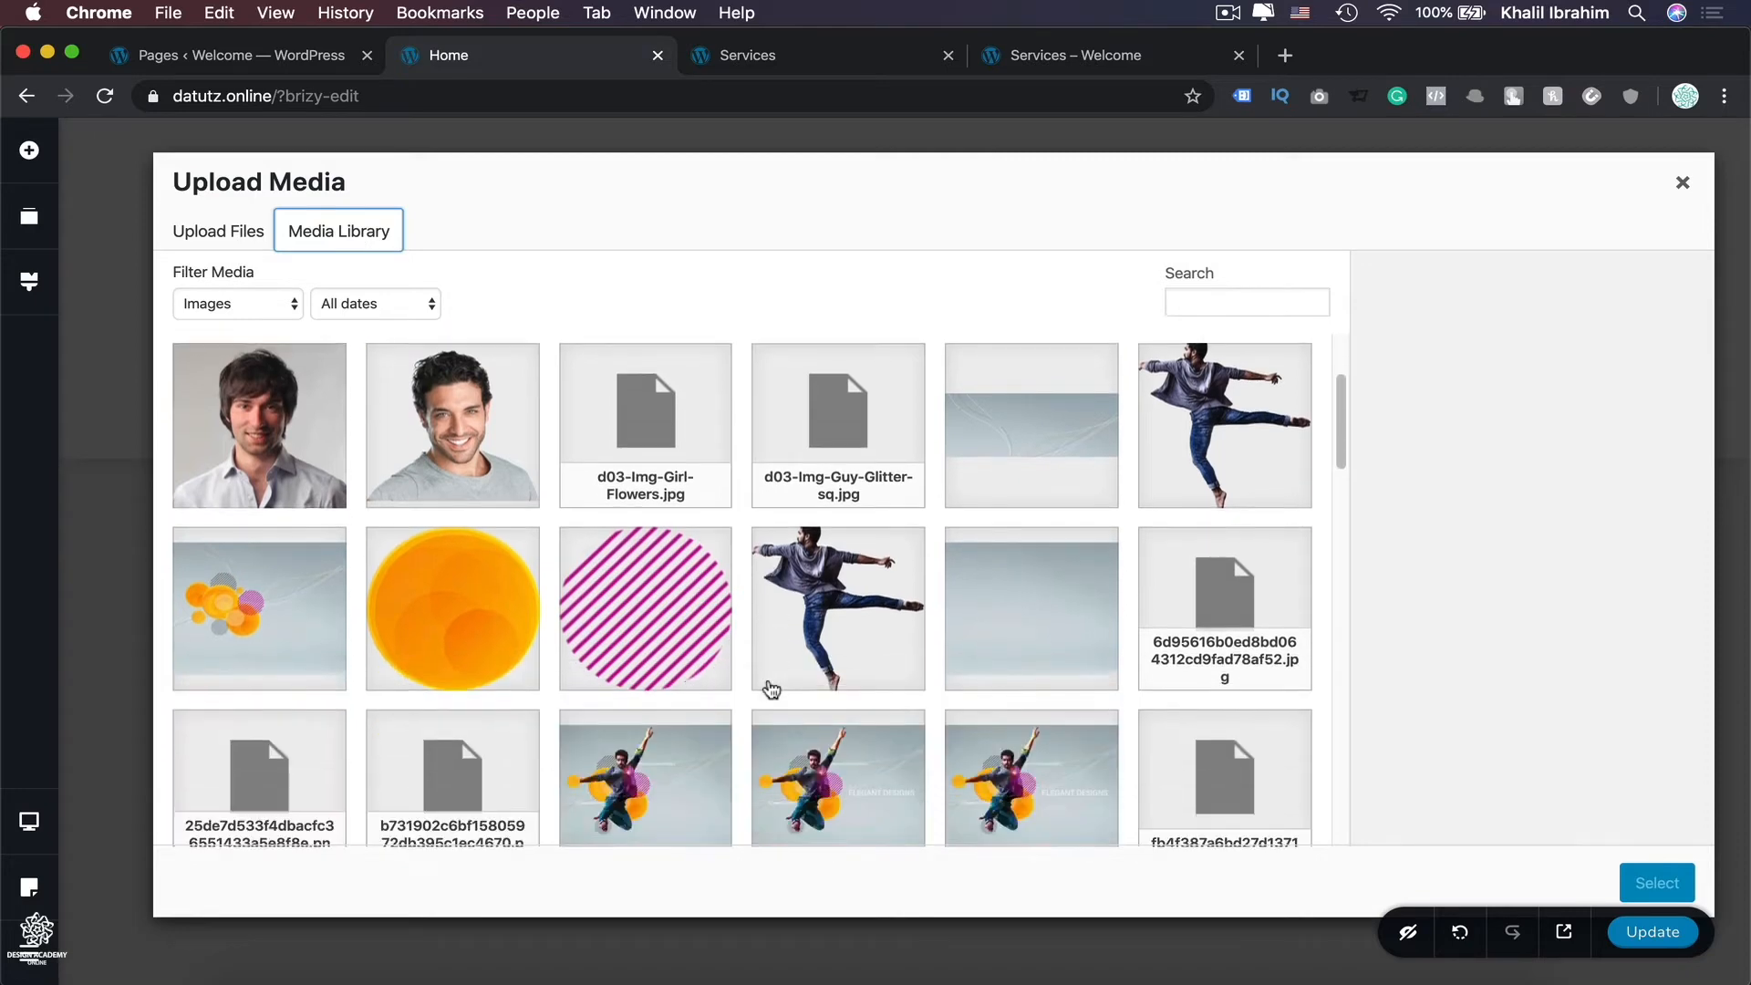
scroll(770, 687, "down", 1)
scroll(770, 689, "up", 3)
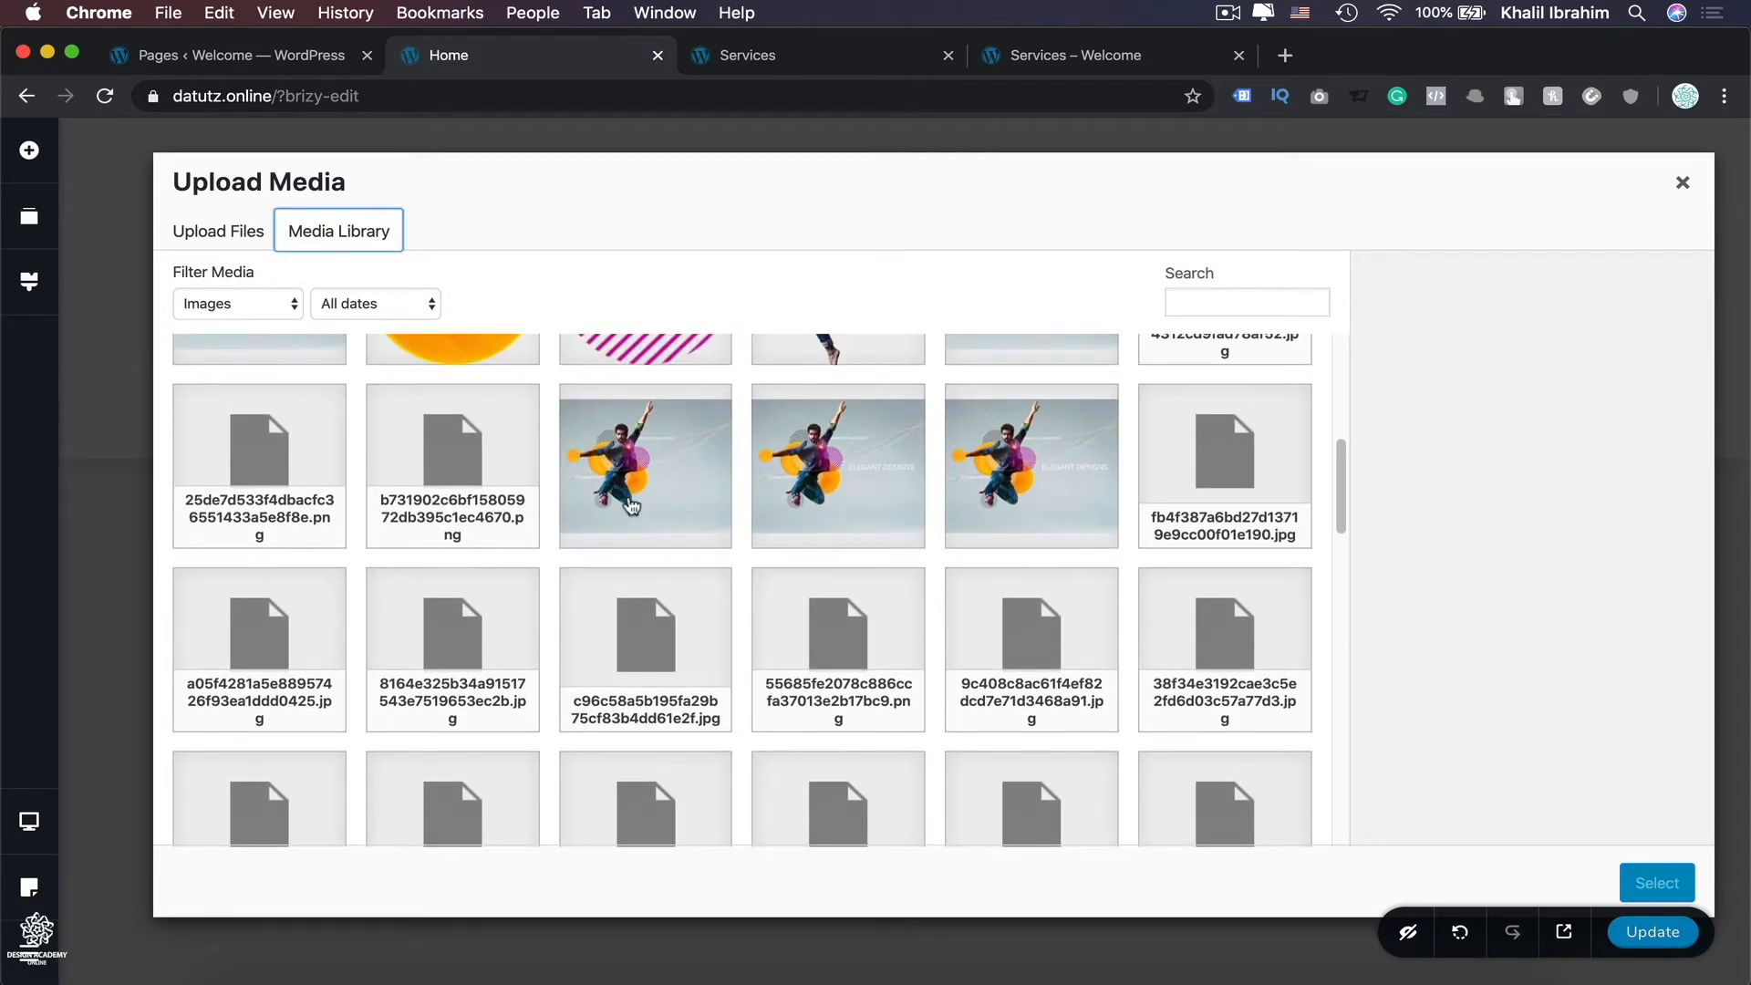
scroll(631, 507, "up", 2)
scroll(631, 506, "up", 1)
left_click(653, 684)
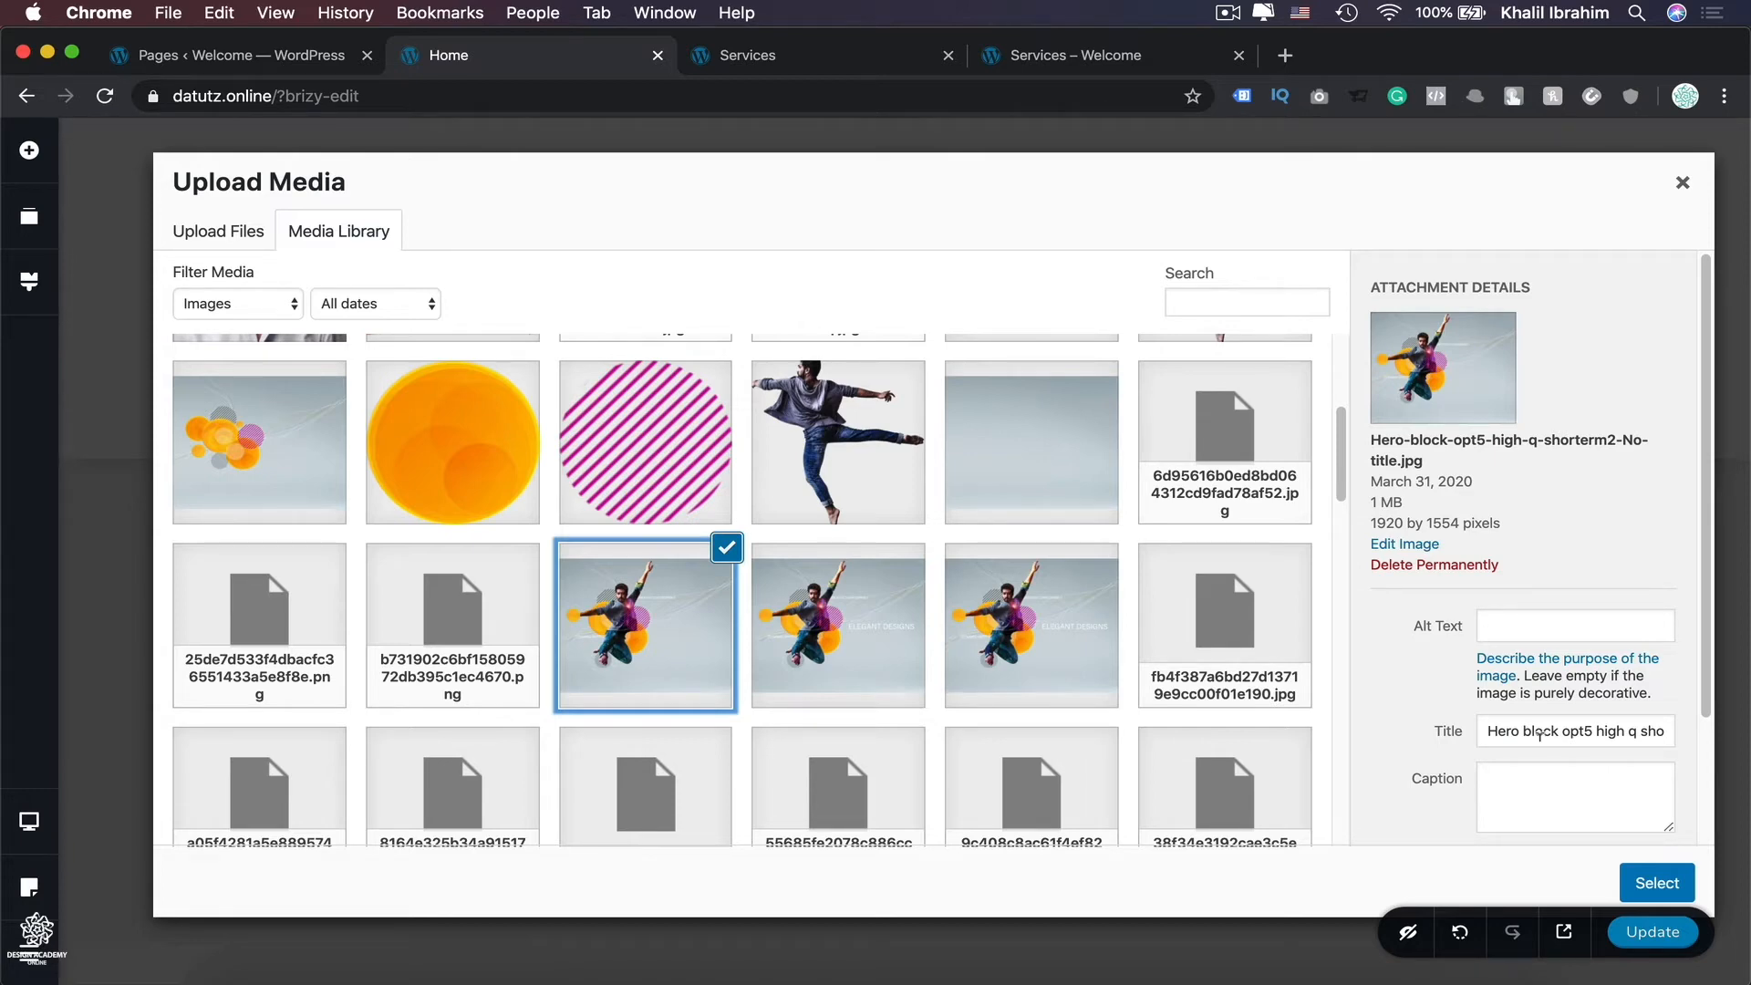
left_click(1653, 883)
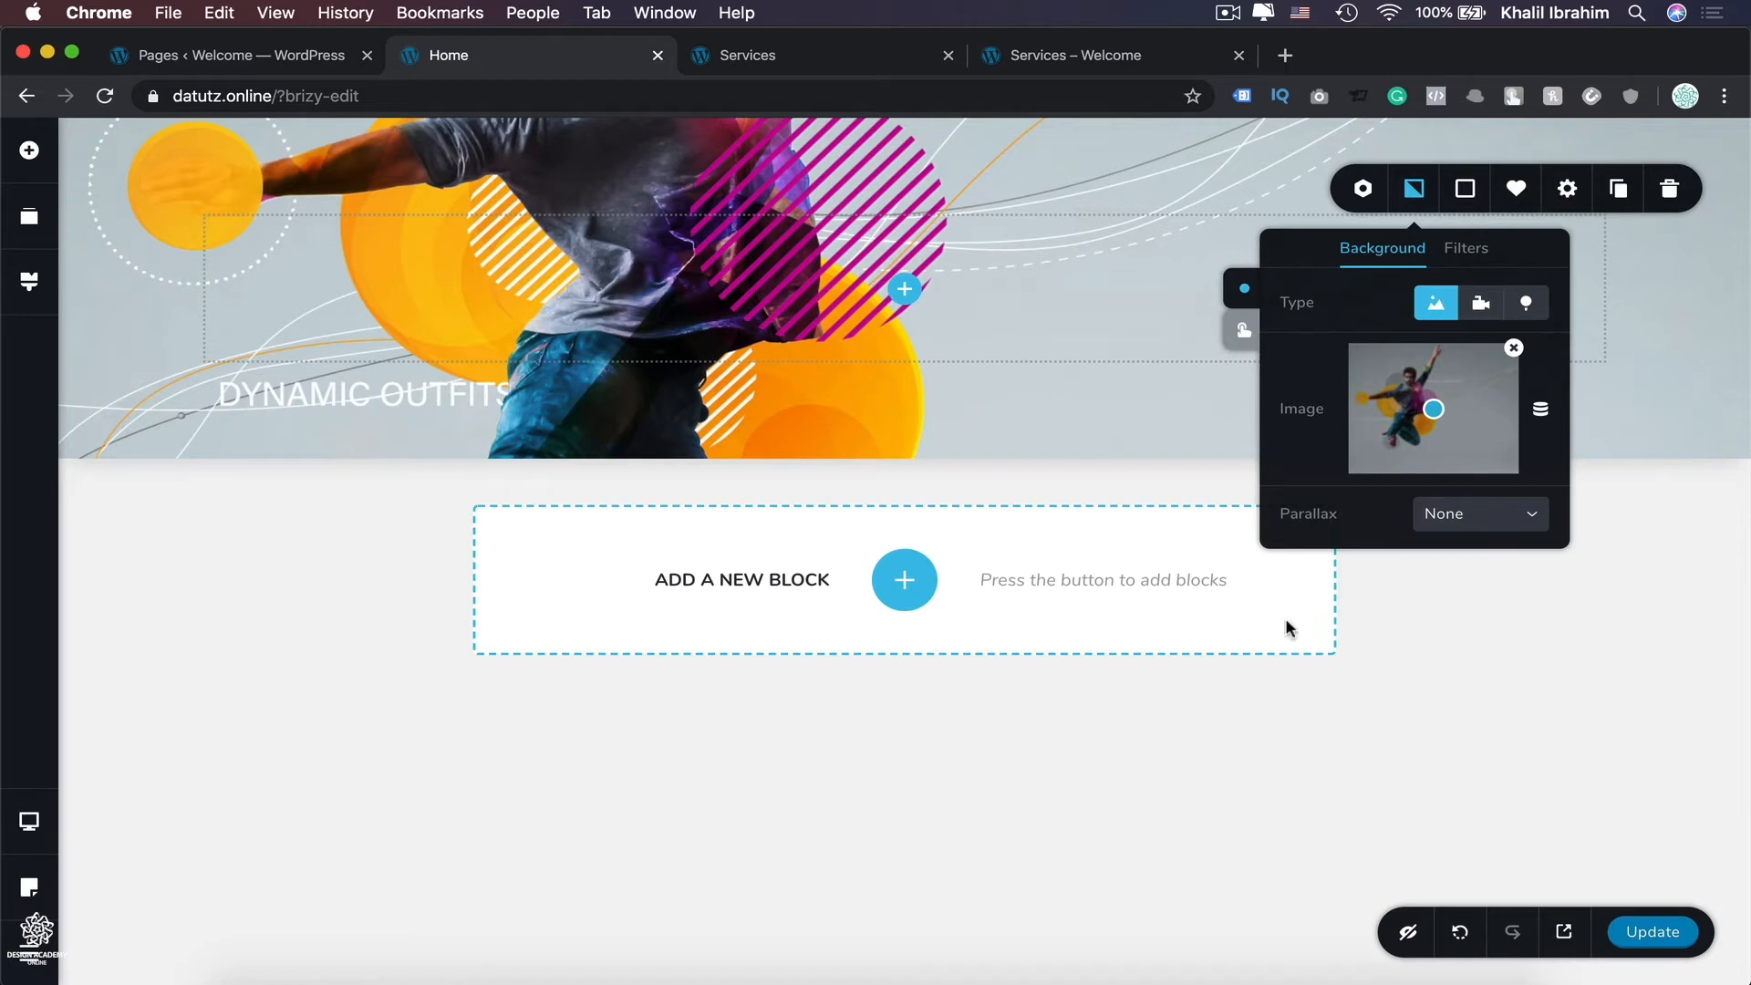
left_click(948, 422)
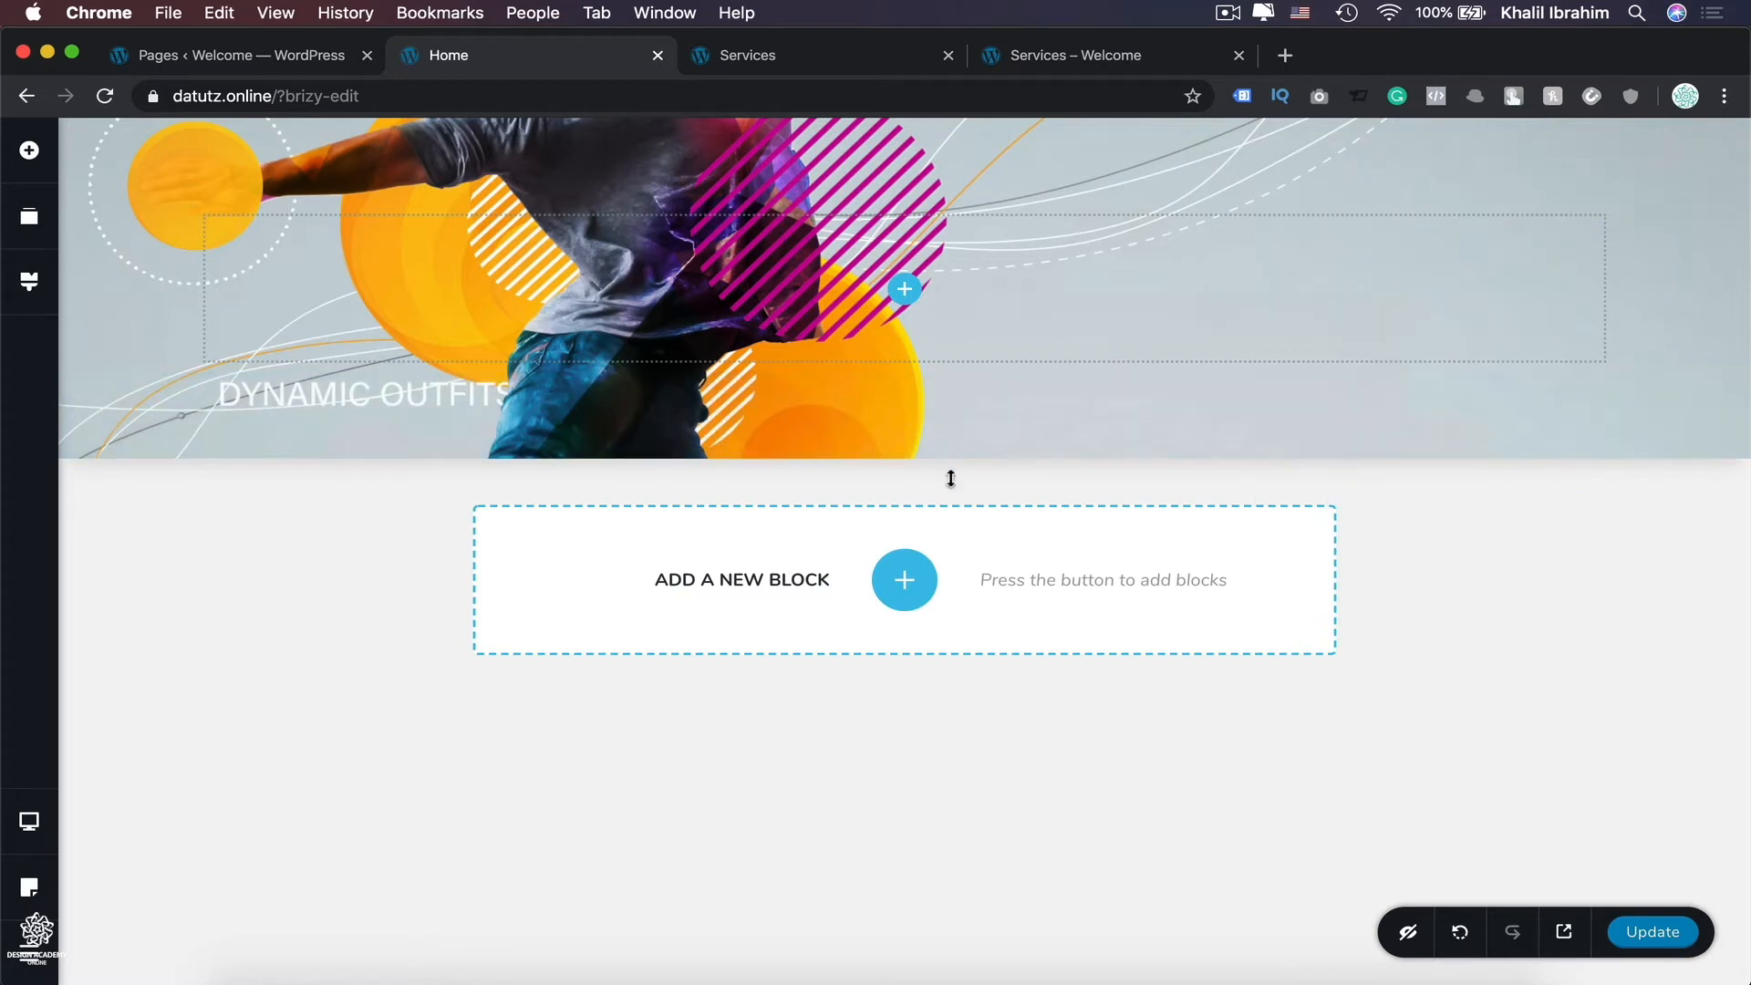
Step: Extend the hero block's bottom padding to about 874 px to reveal more of the background image
left_click_drag(945, 417, 946, 930)
scroll(1025, 617, "down", 1)
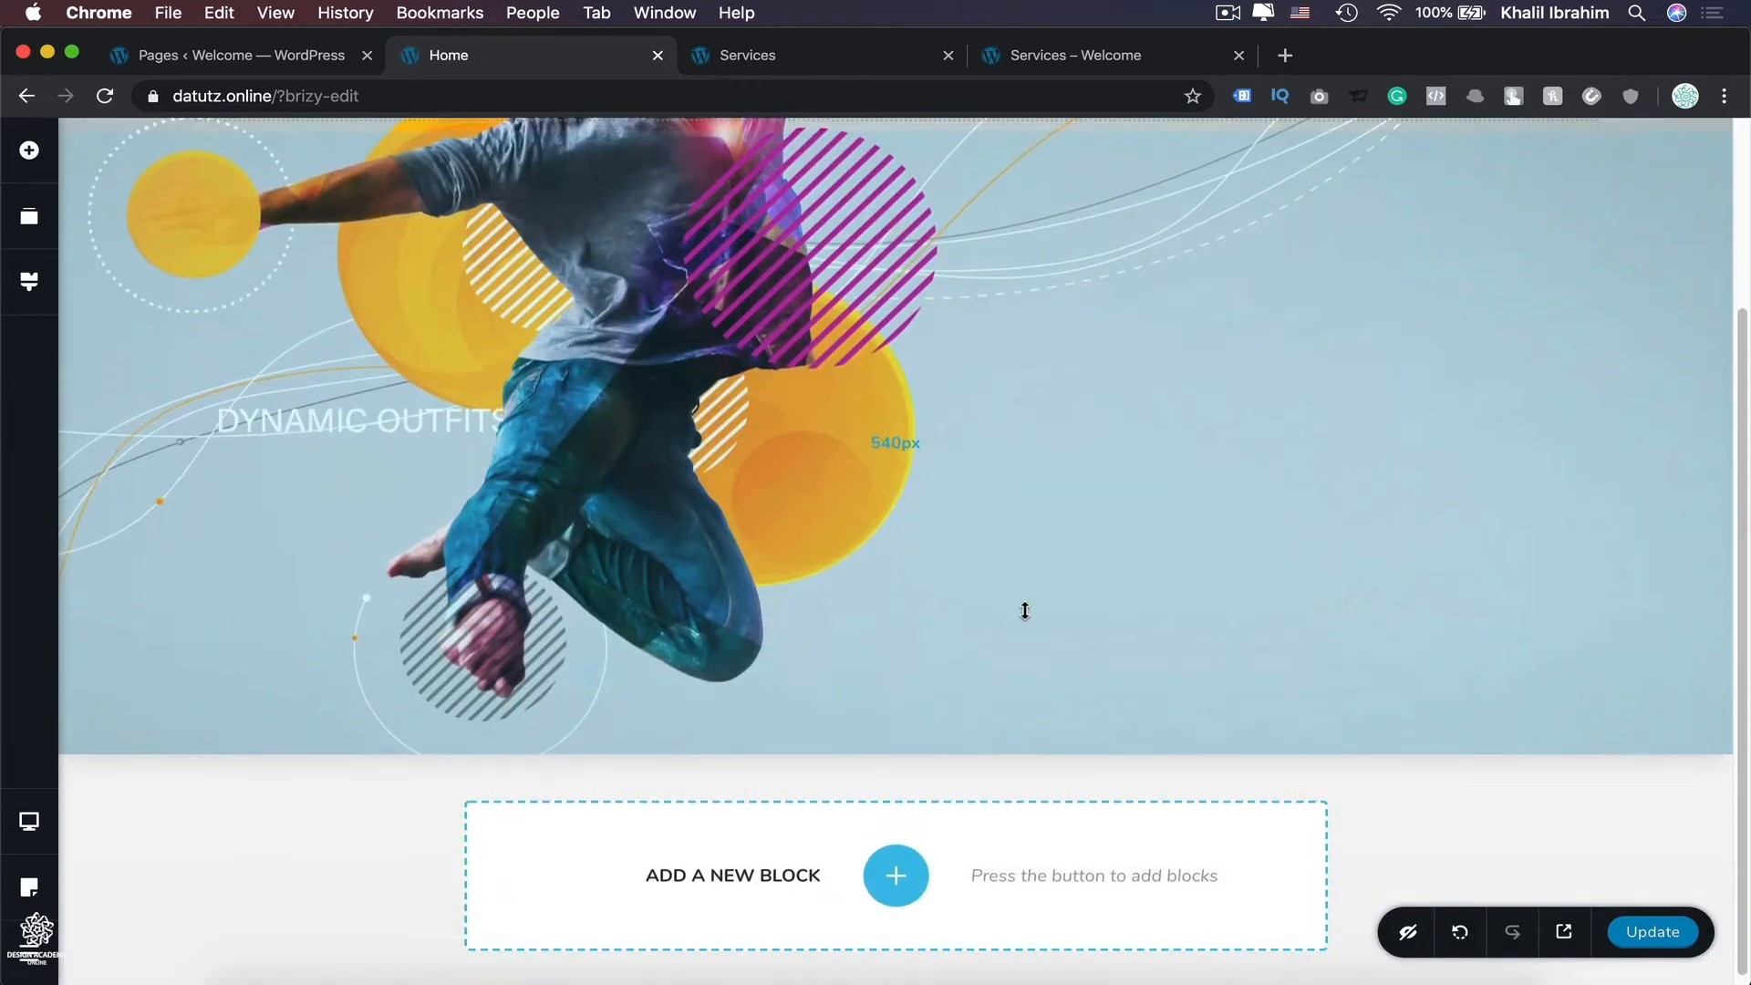
left_click_drag(1044, 520, 1058, 626)
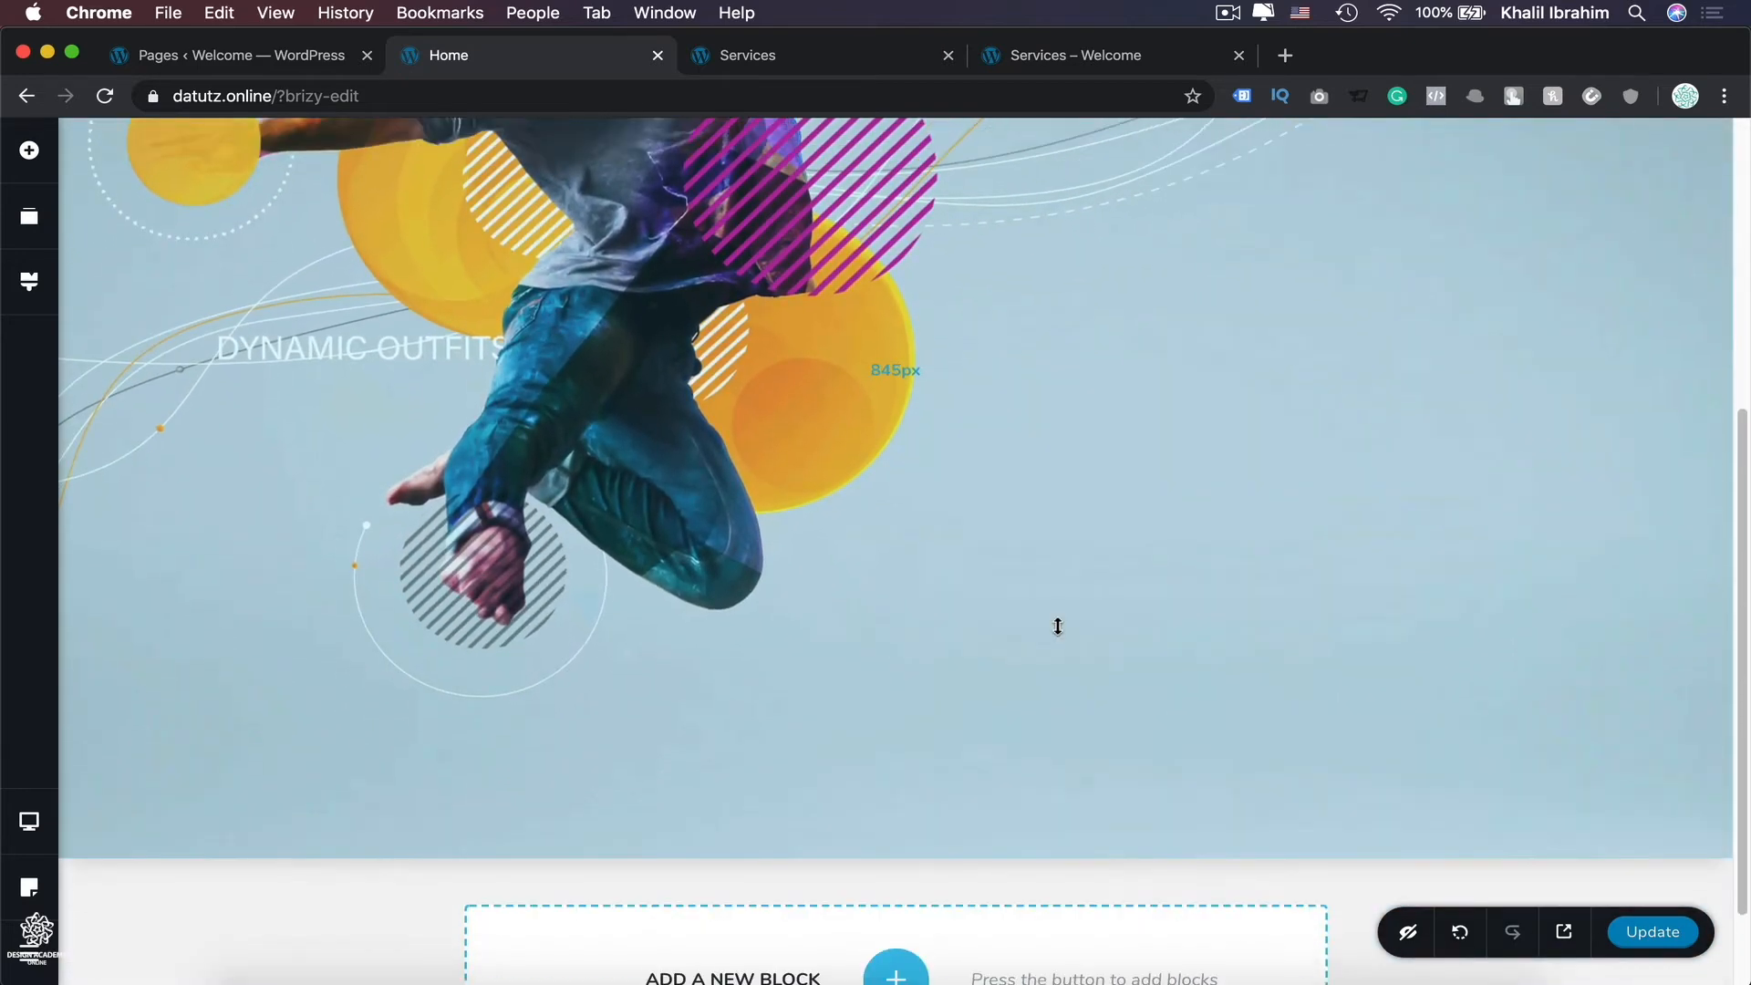
left_click_drag(1089, 545, 1084, 614)
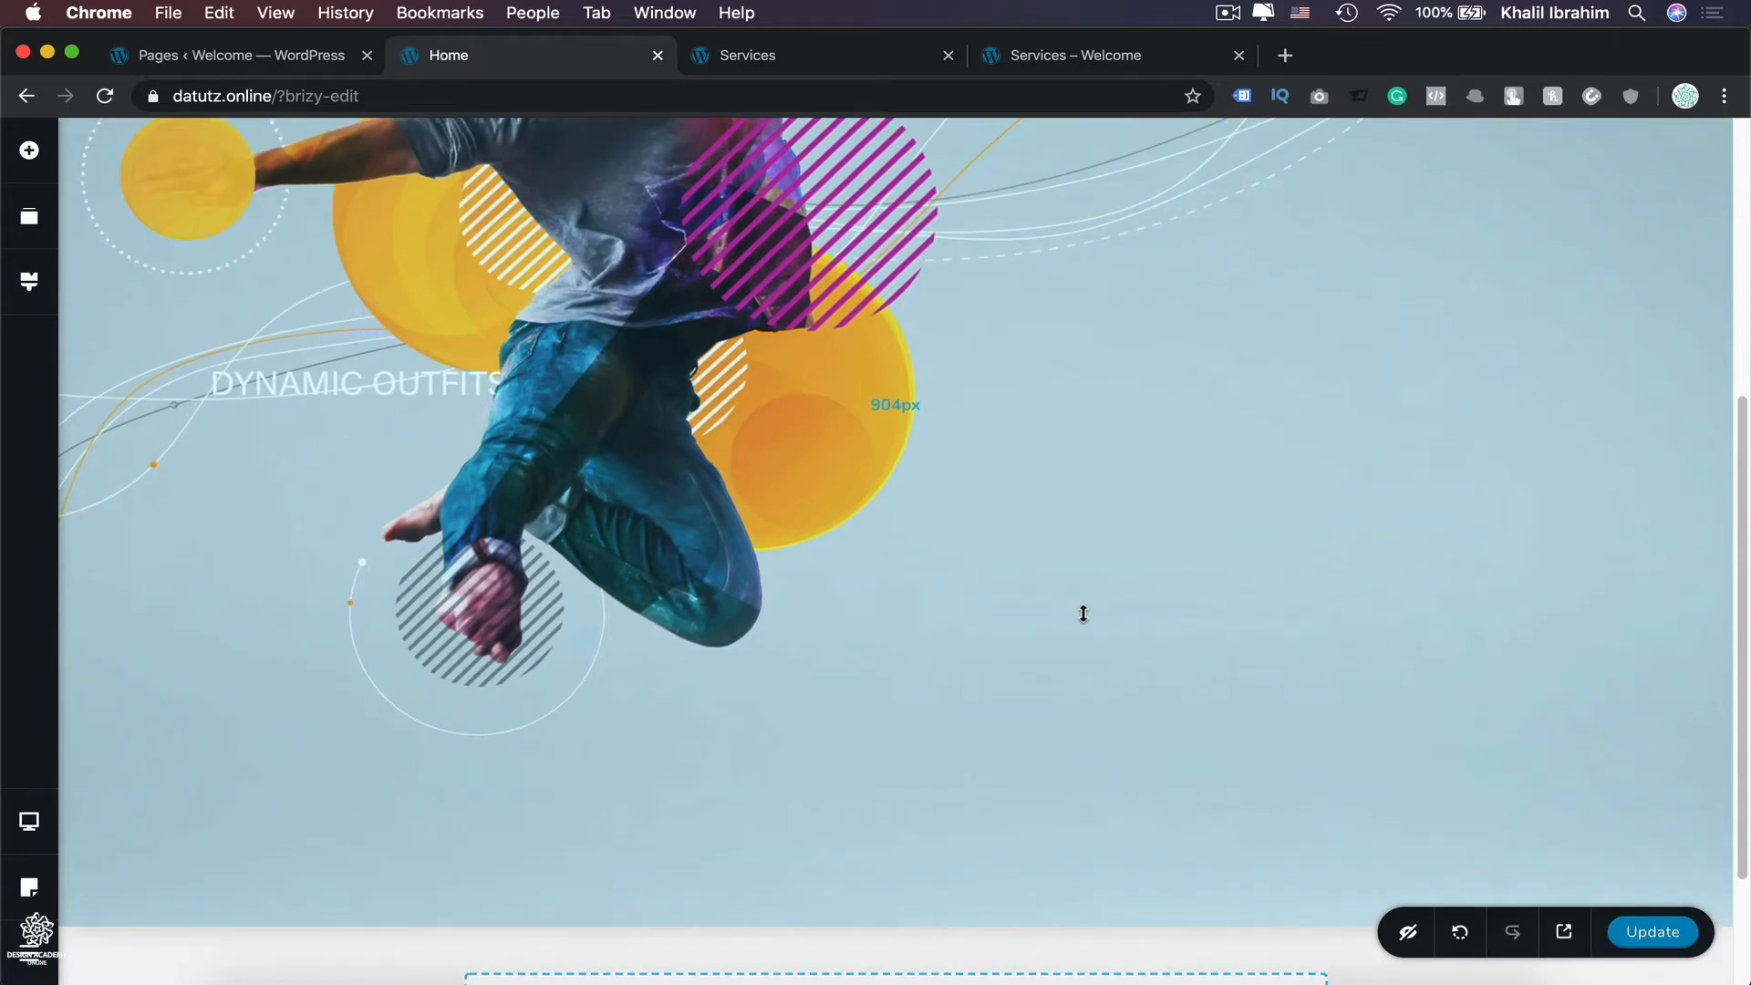
left_click_drag(1083, 614, 1038, 727)
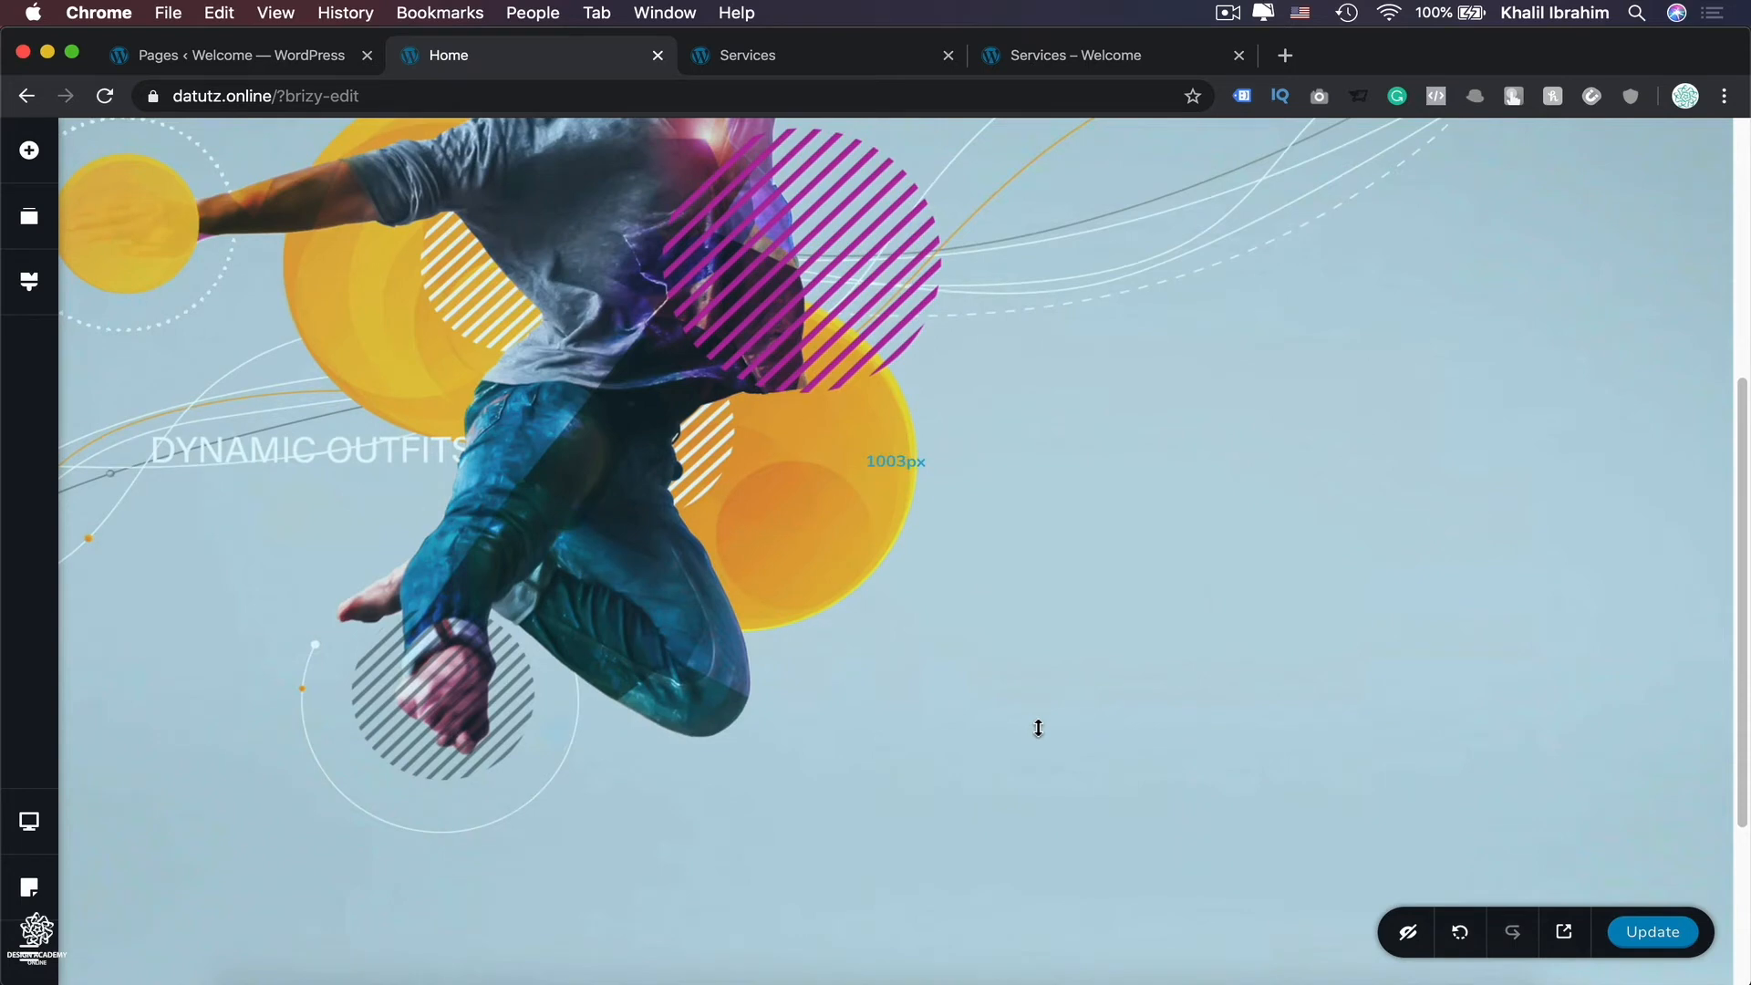
left_click_drag(1038, 727, 999, 580)
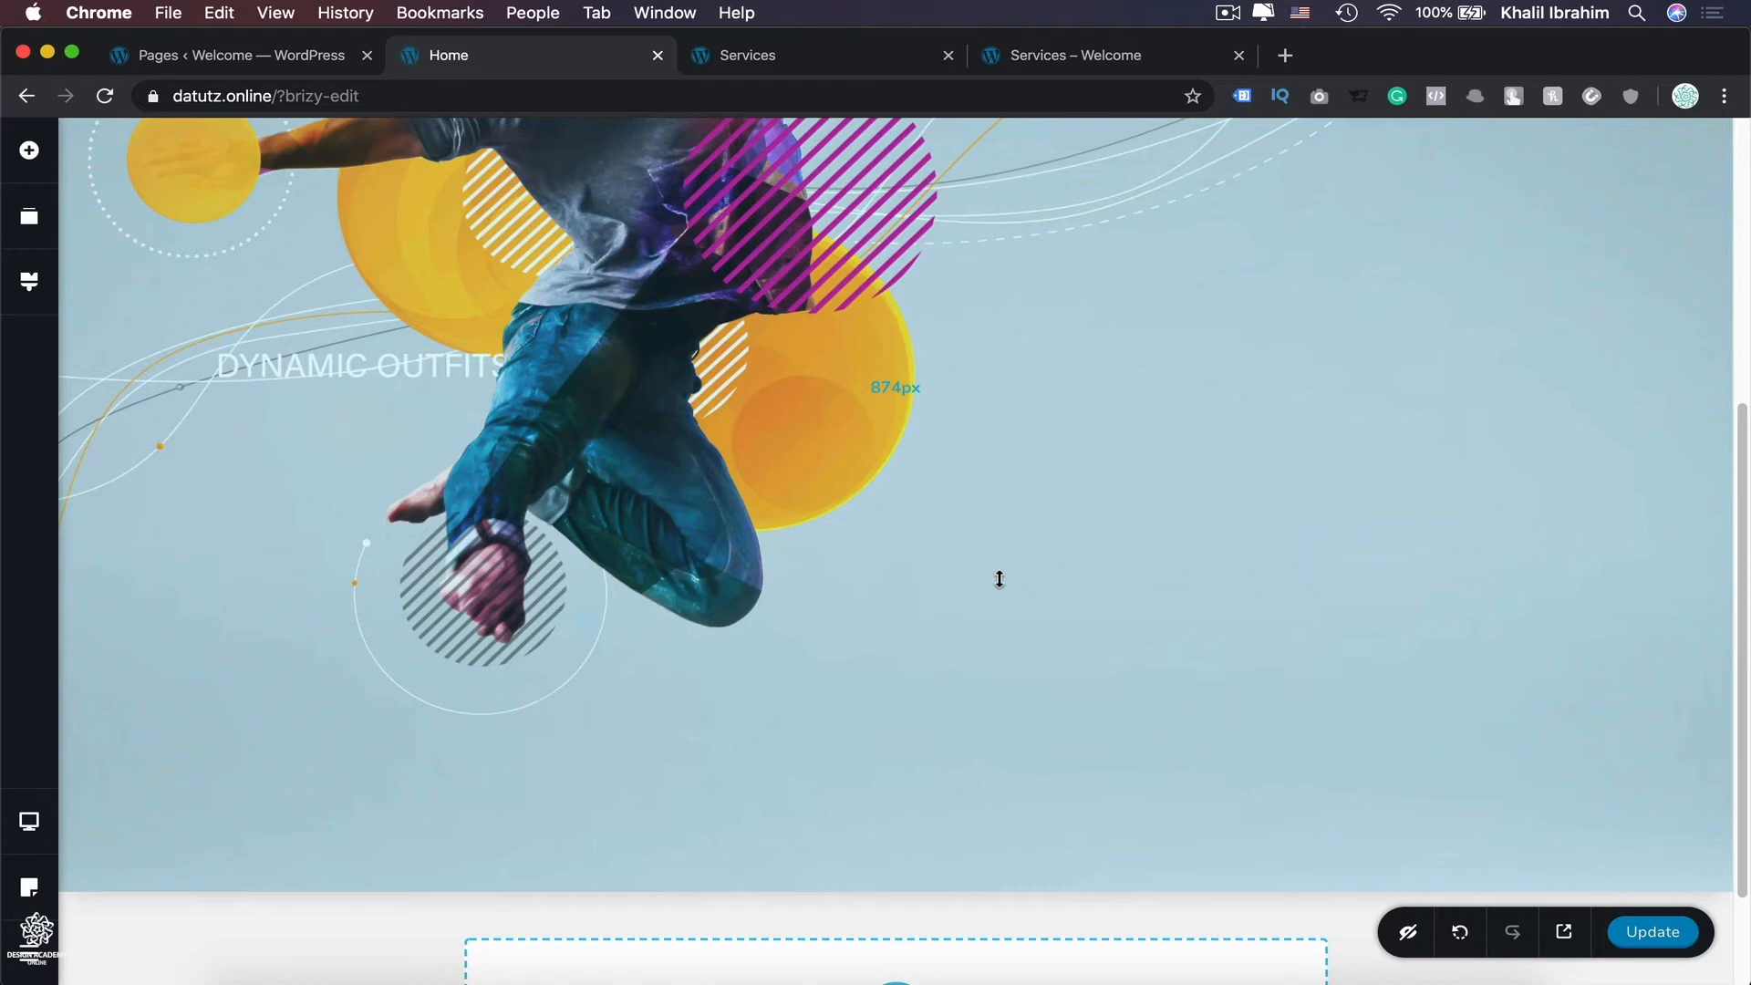
Step: Try the video background type on the hero block and return it to the image type
scroll(999, 580, "up", 5)
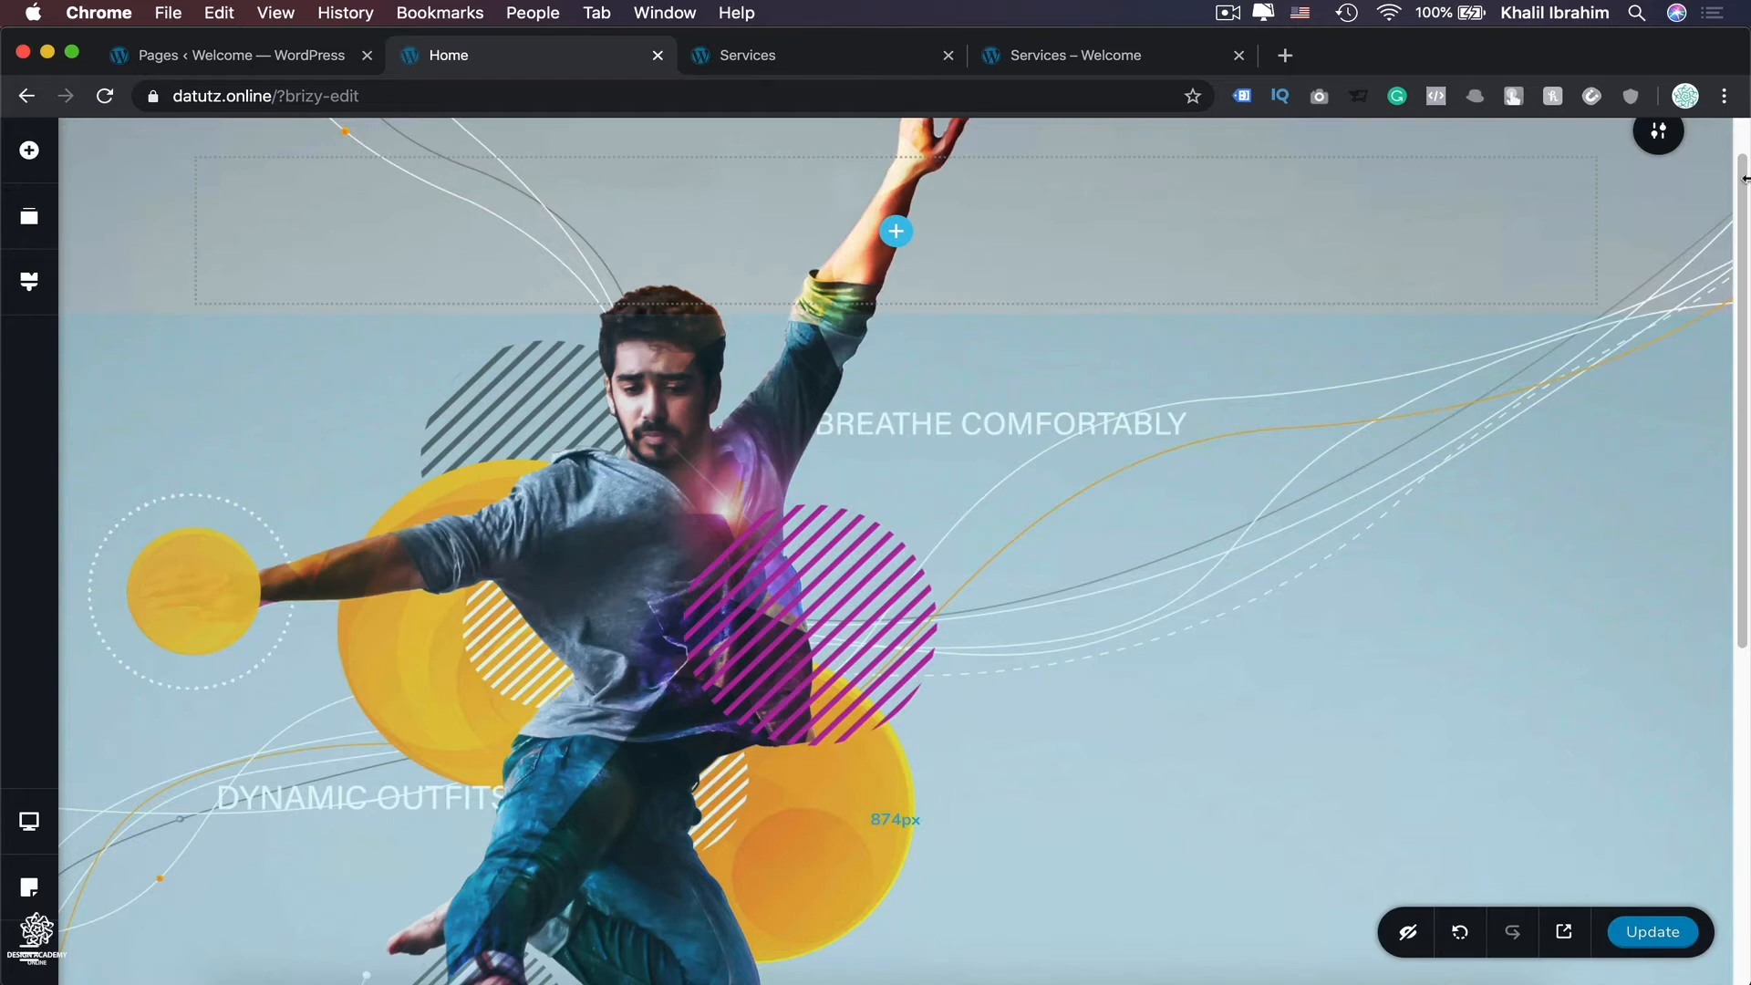
left_click(1663, 145)
scroll(1661, 148, "up", 1)
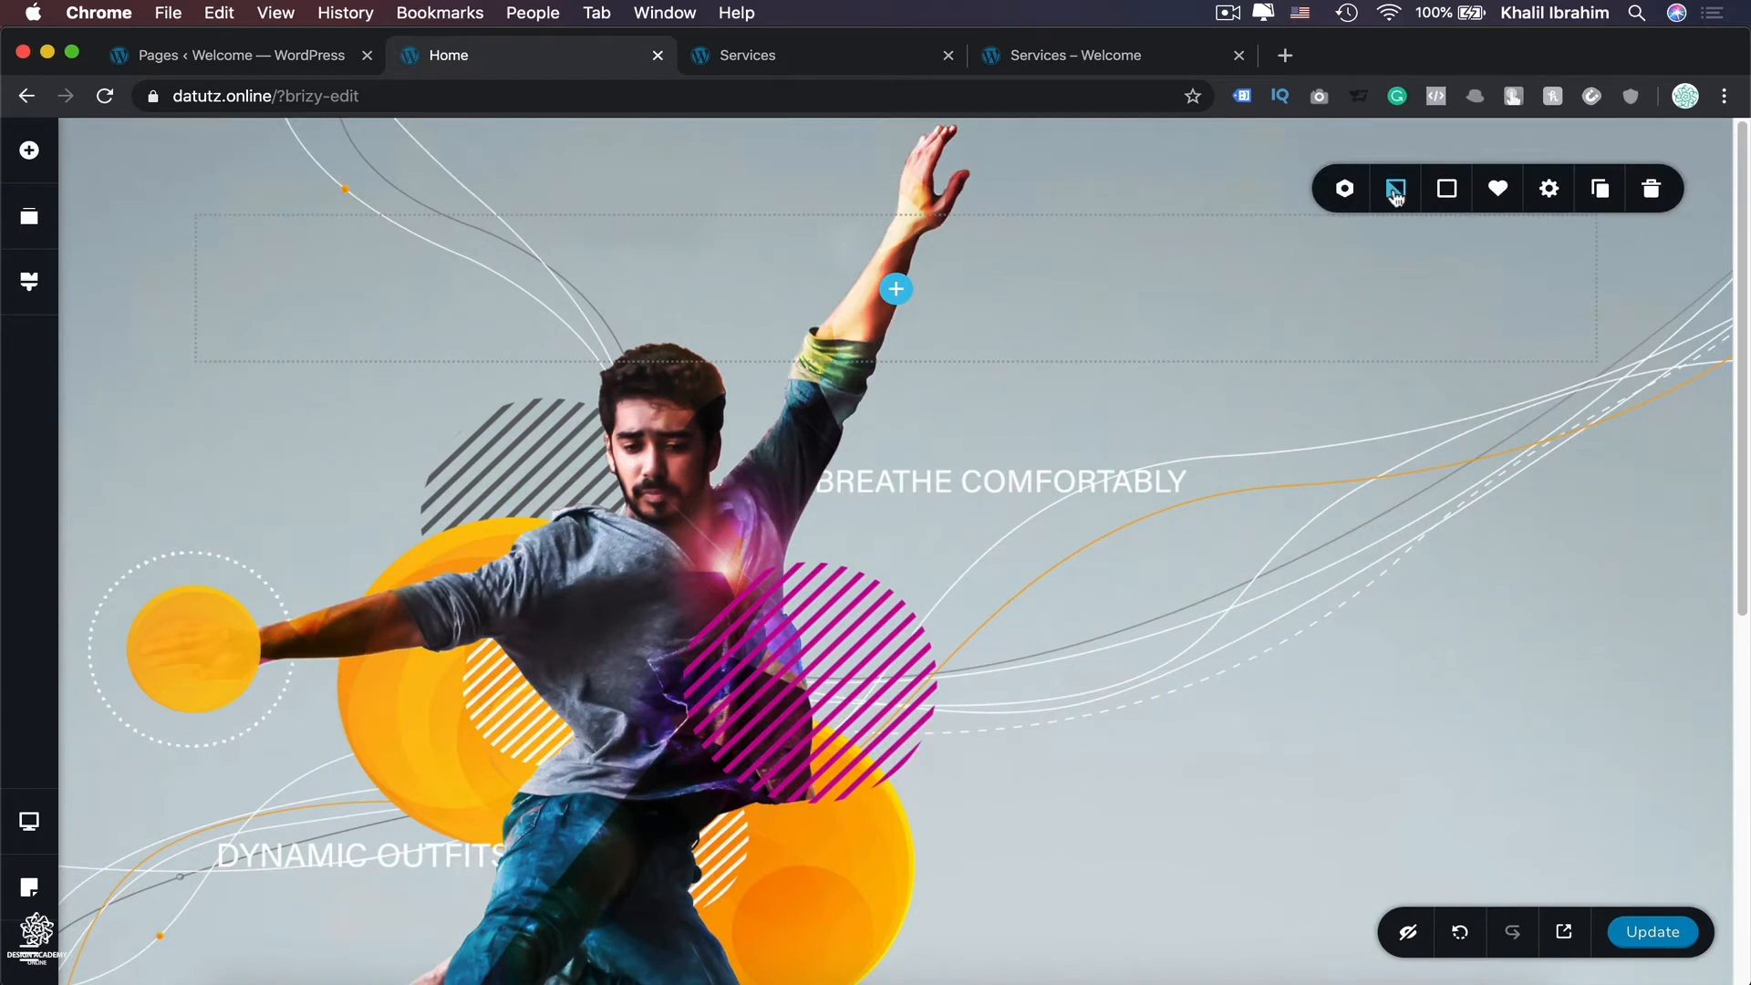
left_click(1395, 190)
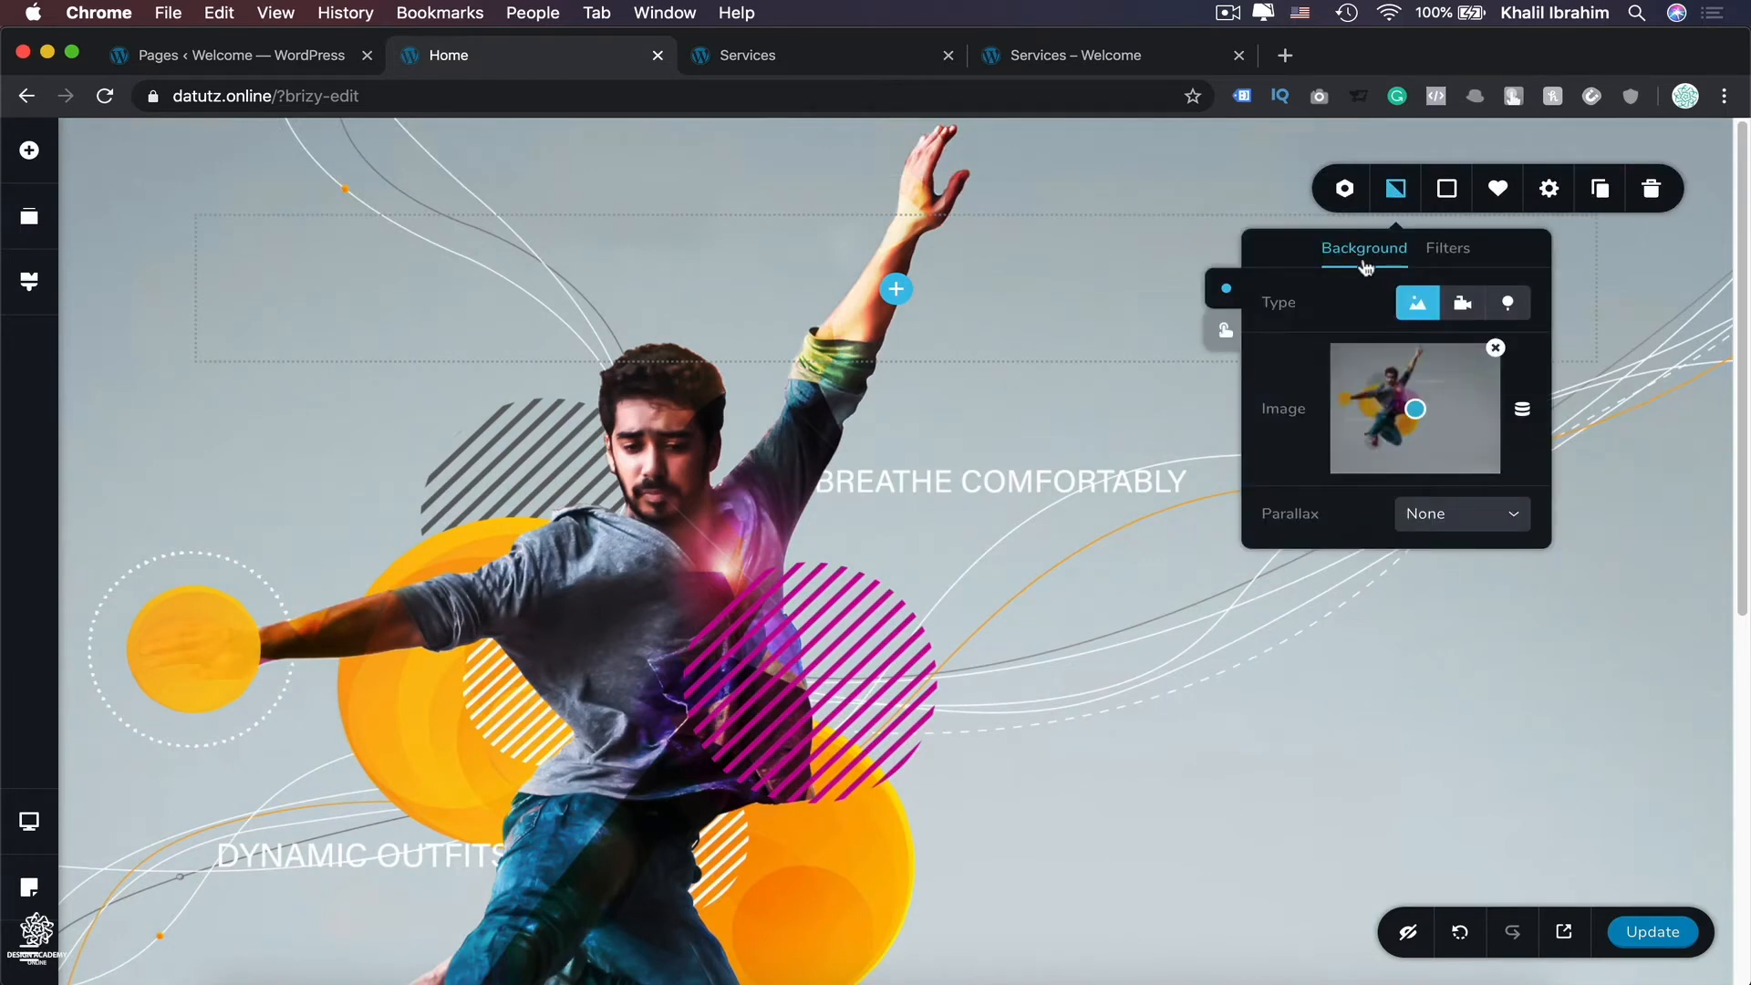
left_click(1460, 310)
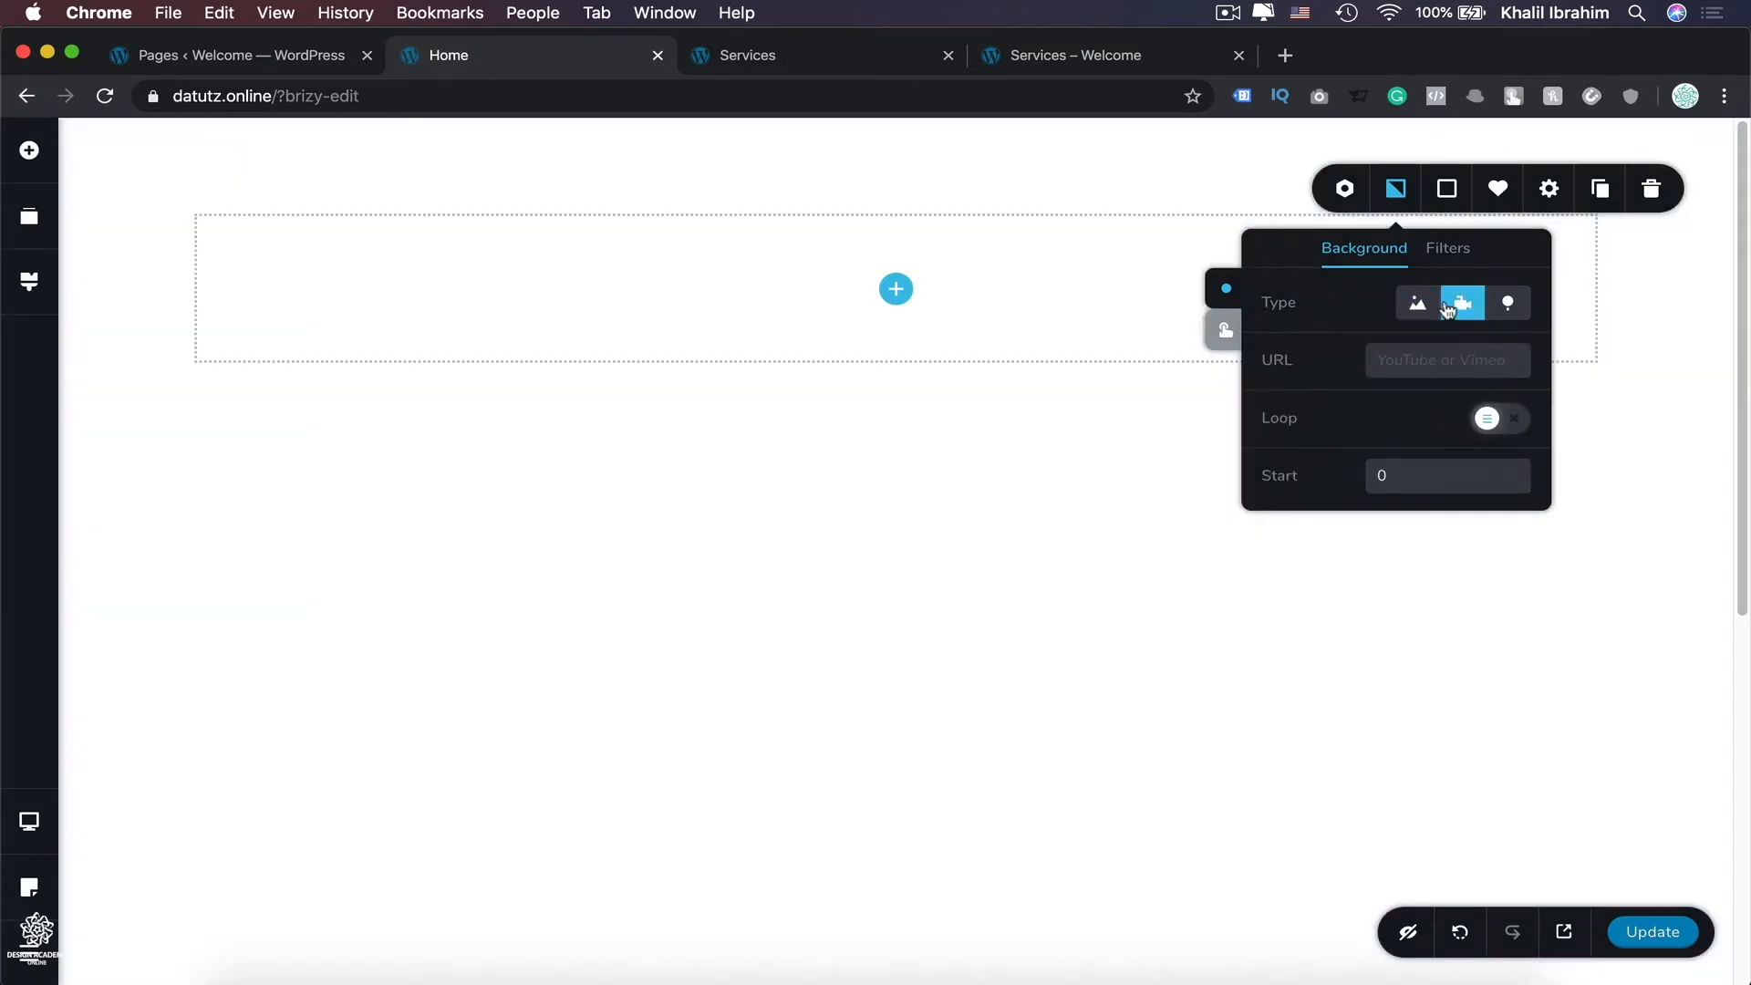
left_click(1418, 306)
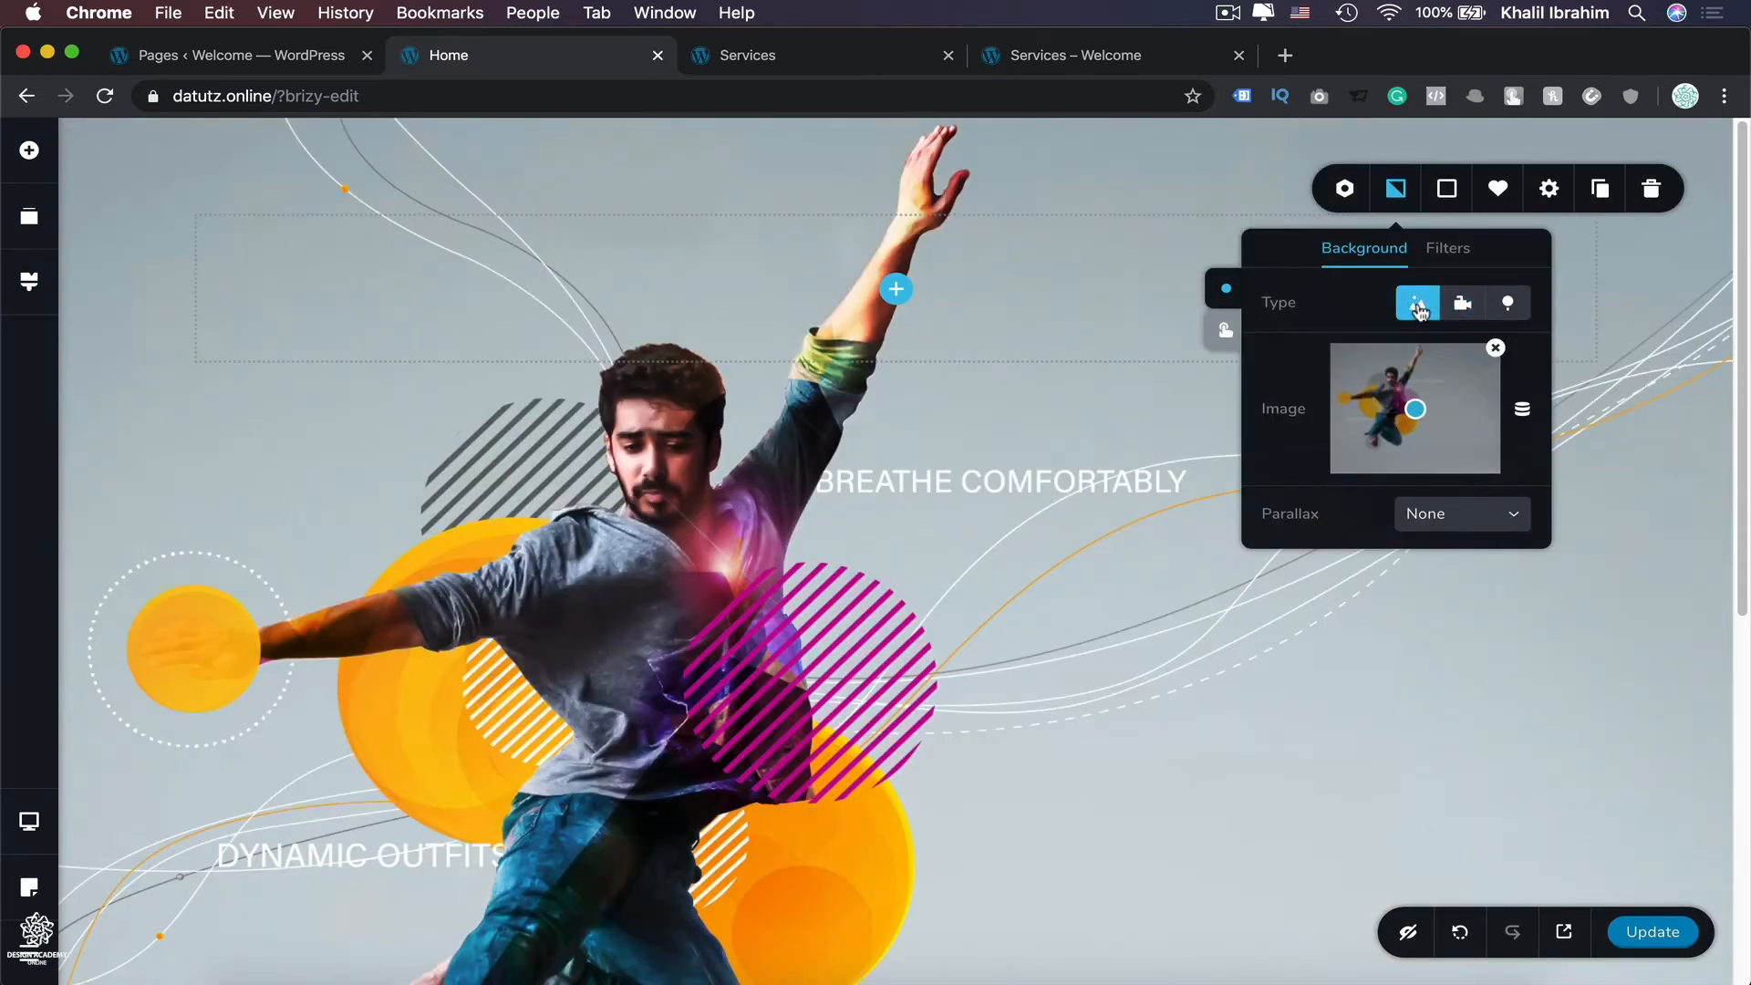
left_click(1462, 305)
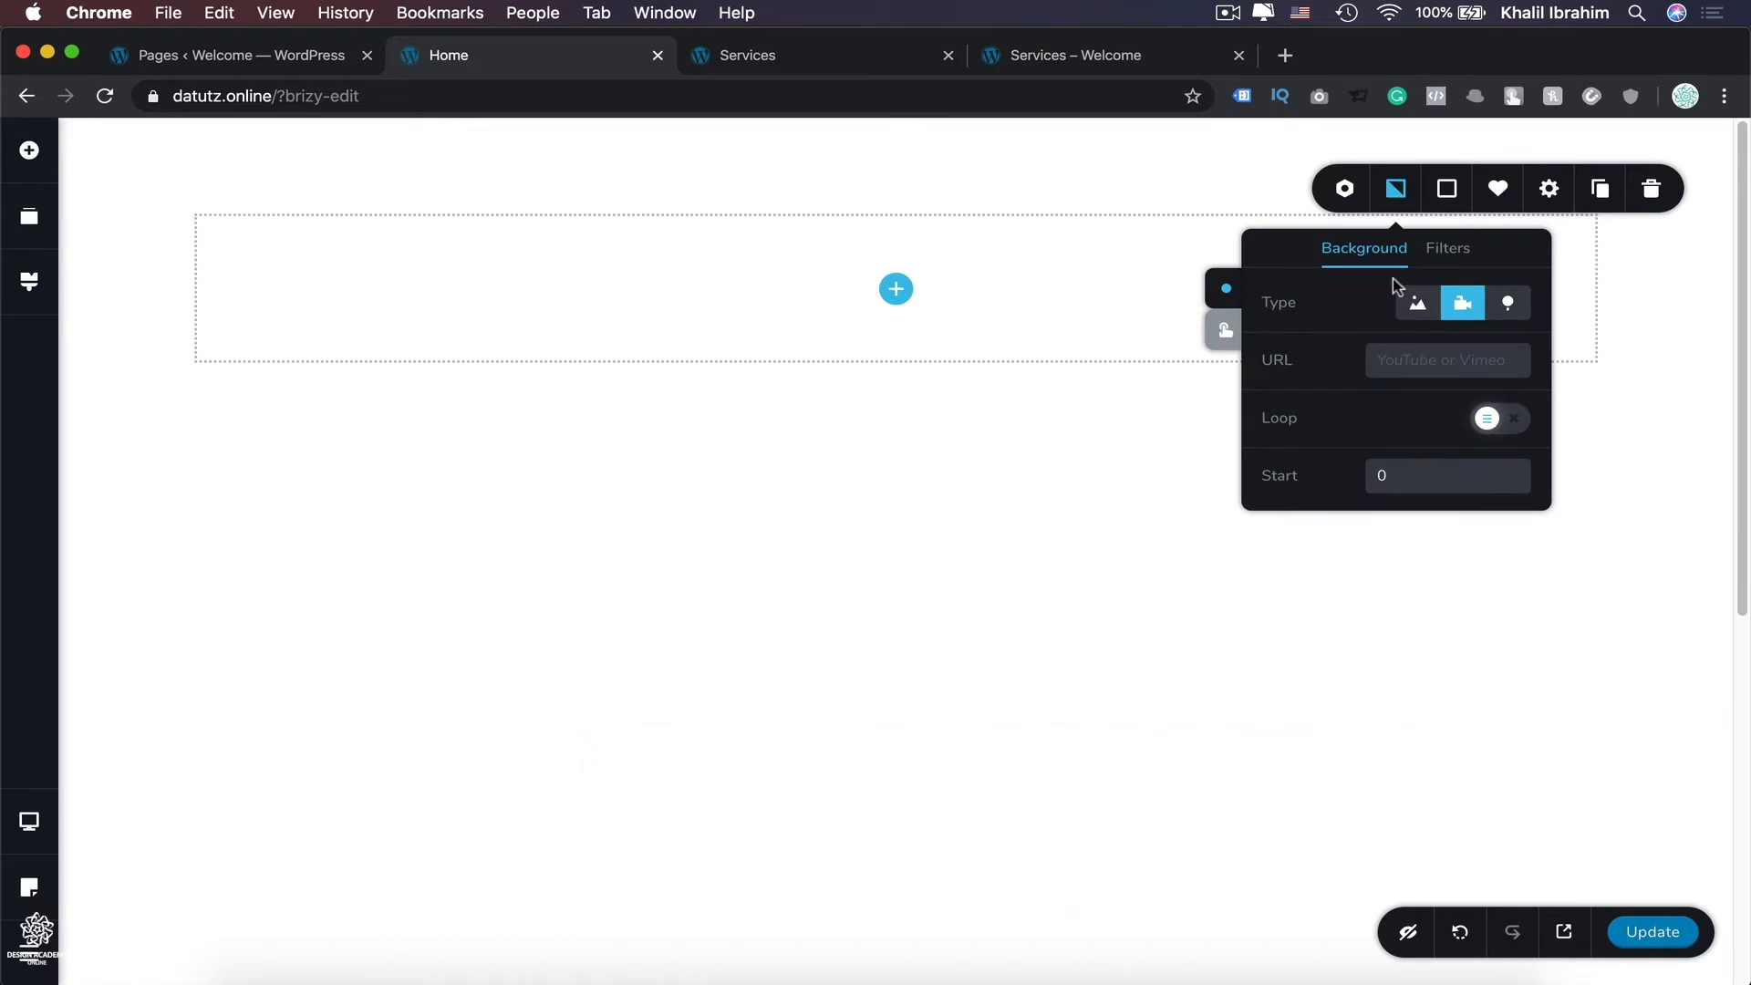
left_click(1415, 307)
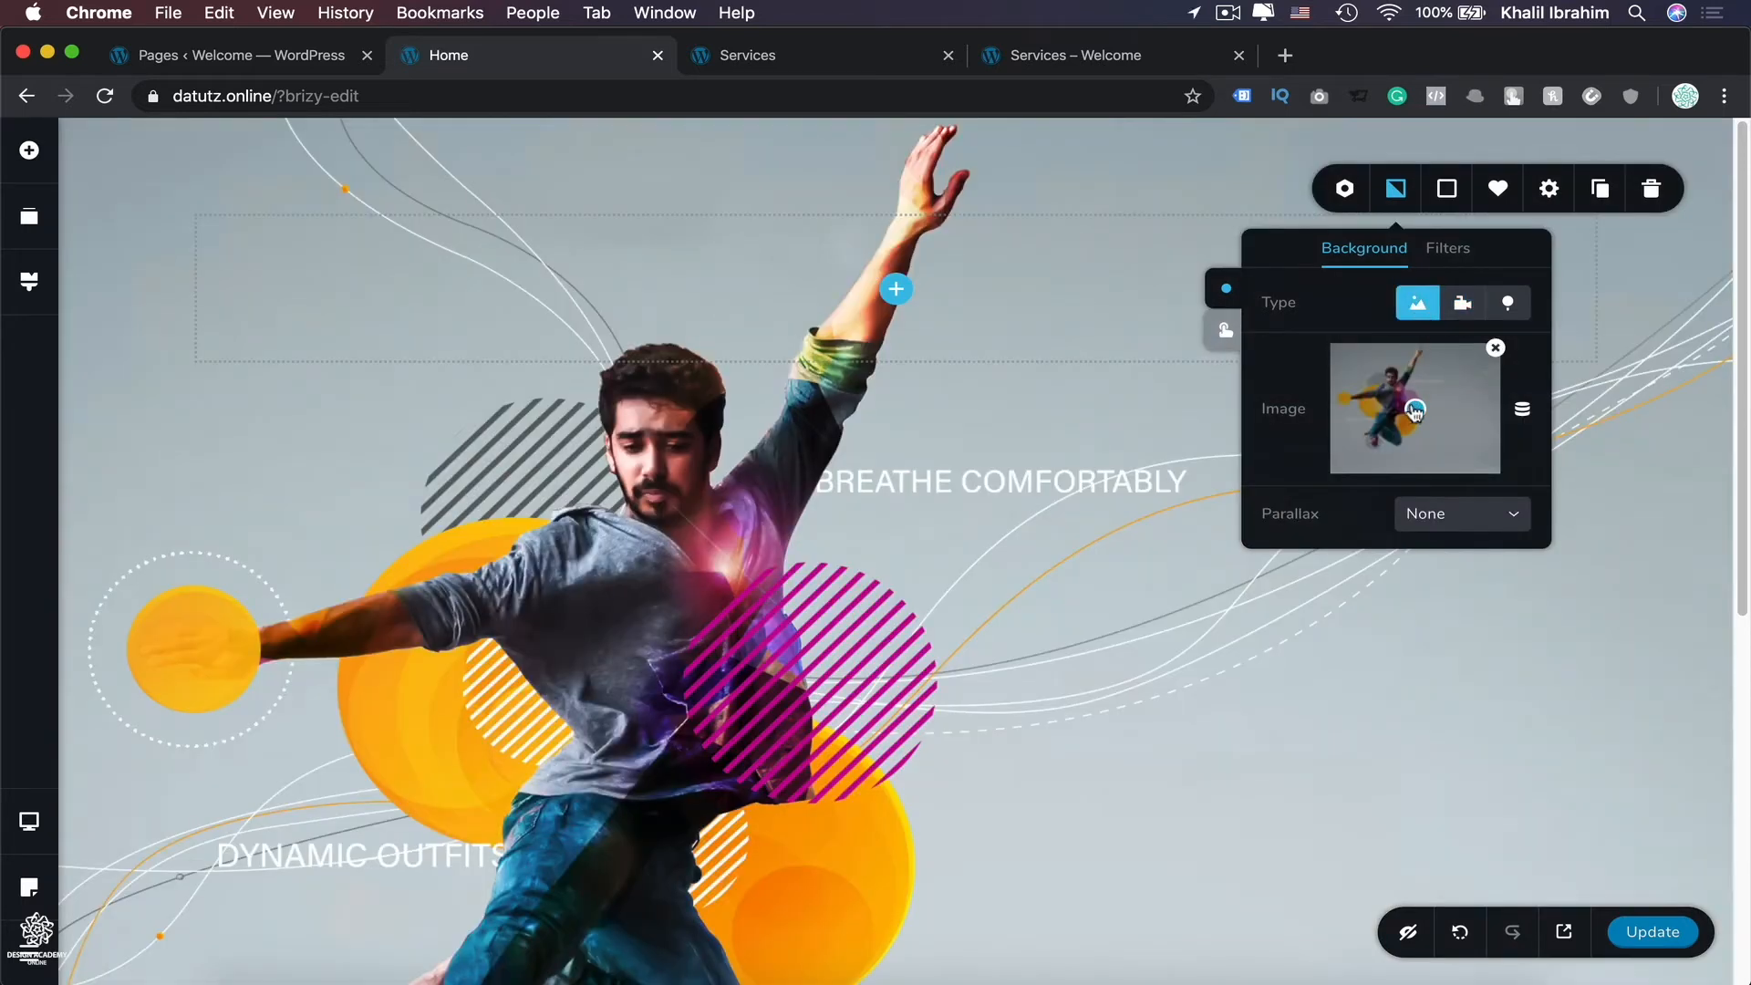
Step: Nudge the hero background image's focal point and try the Fixed parallax effect, previewing it along the page
mouse_move(1415, 410)
left_mouse_down()
mouse_move(1396, 344)
mouse_move(1420, 416)
left_mouse_up()
left_click(1504, 517)
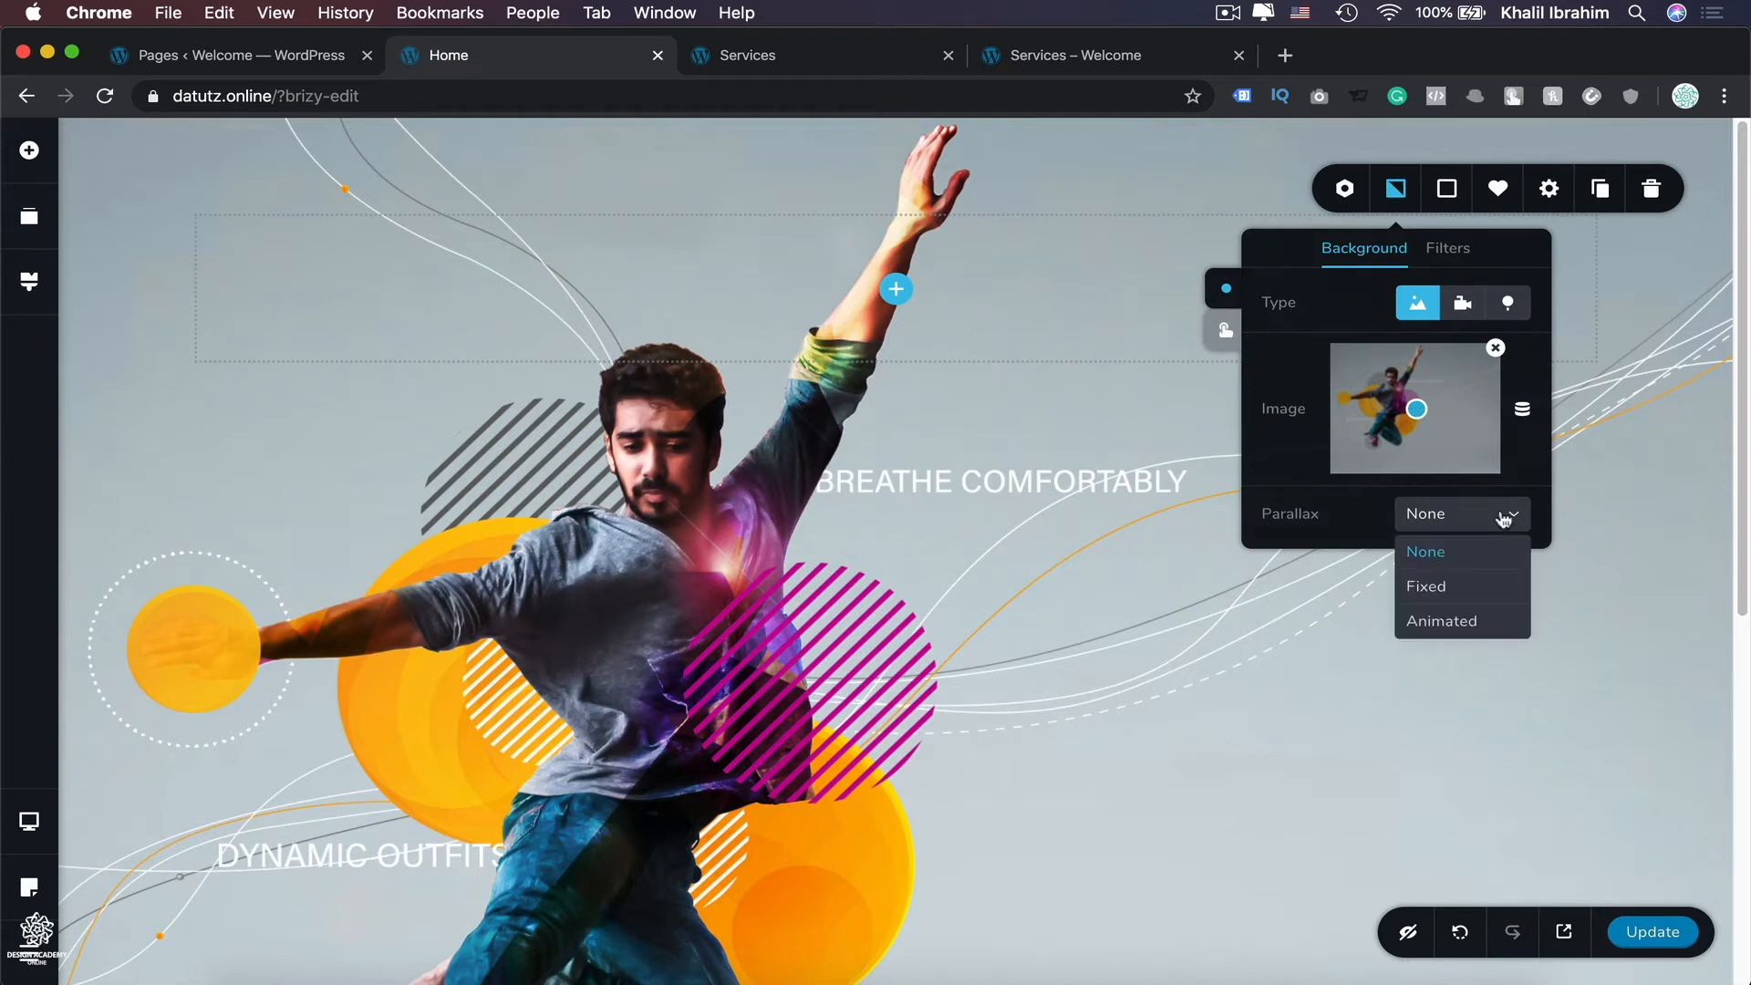
left_click(1445, 589)
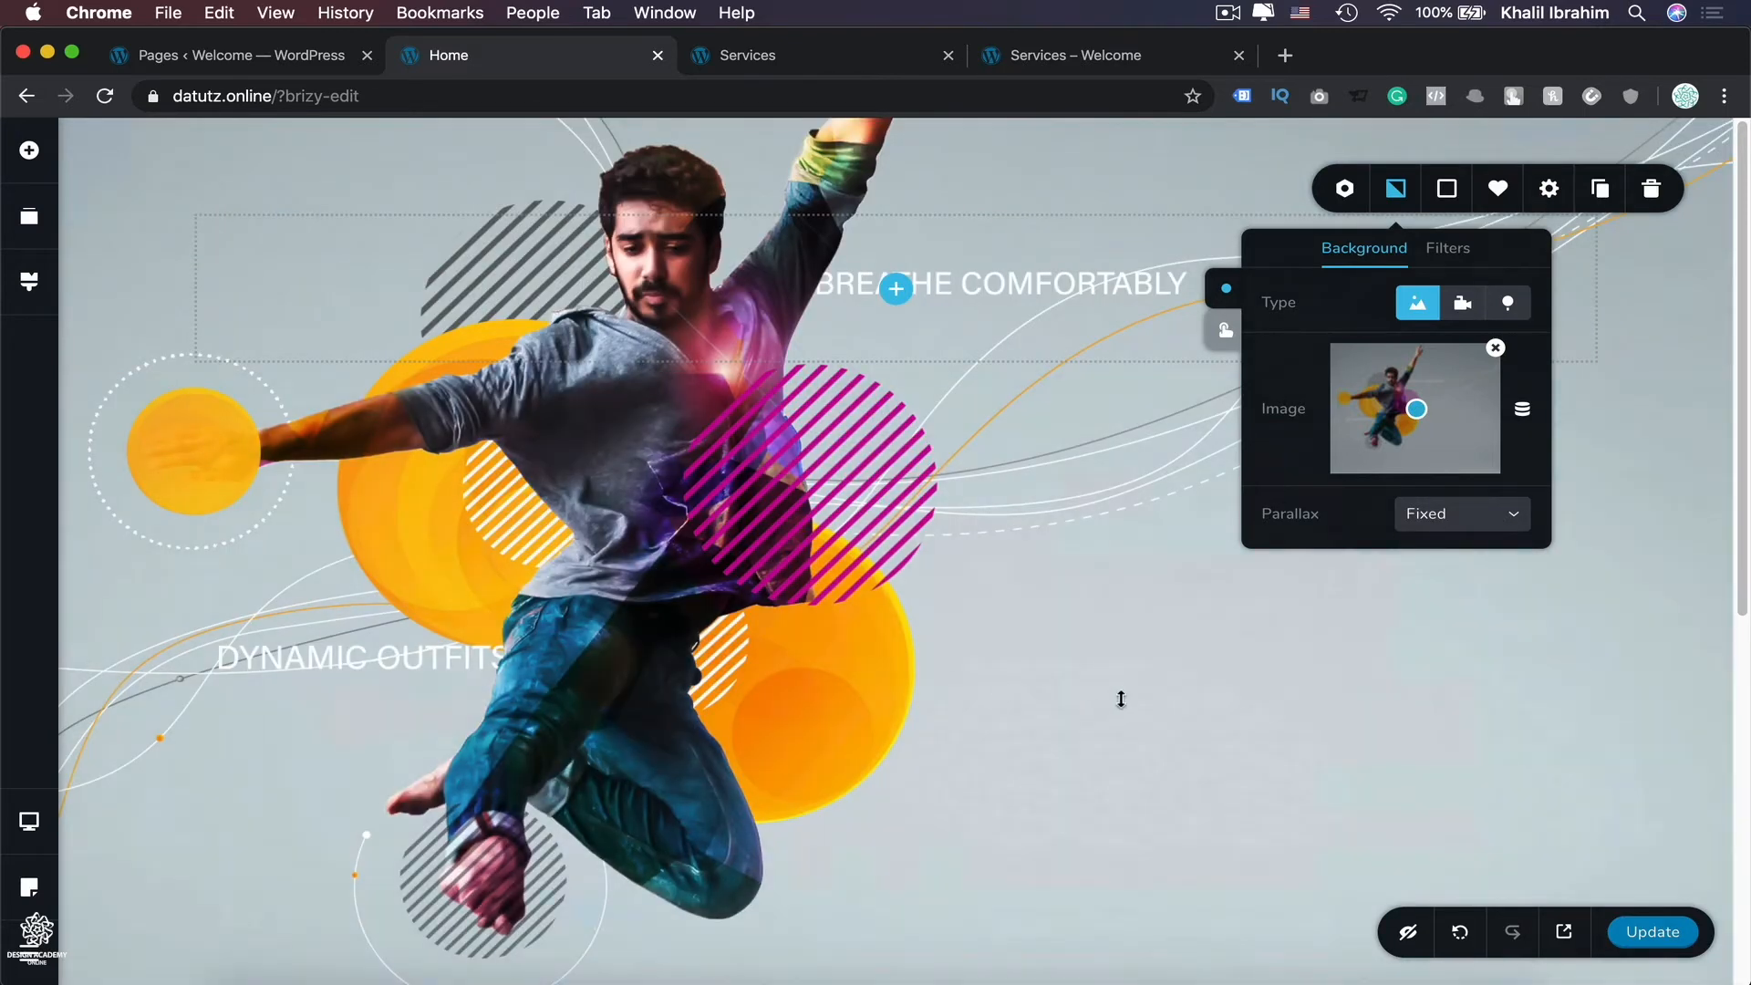
scroll(1114, 690, "down", 7)
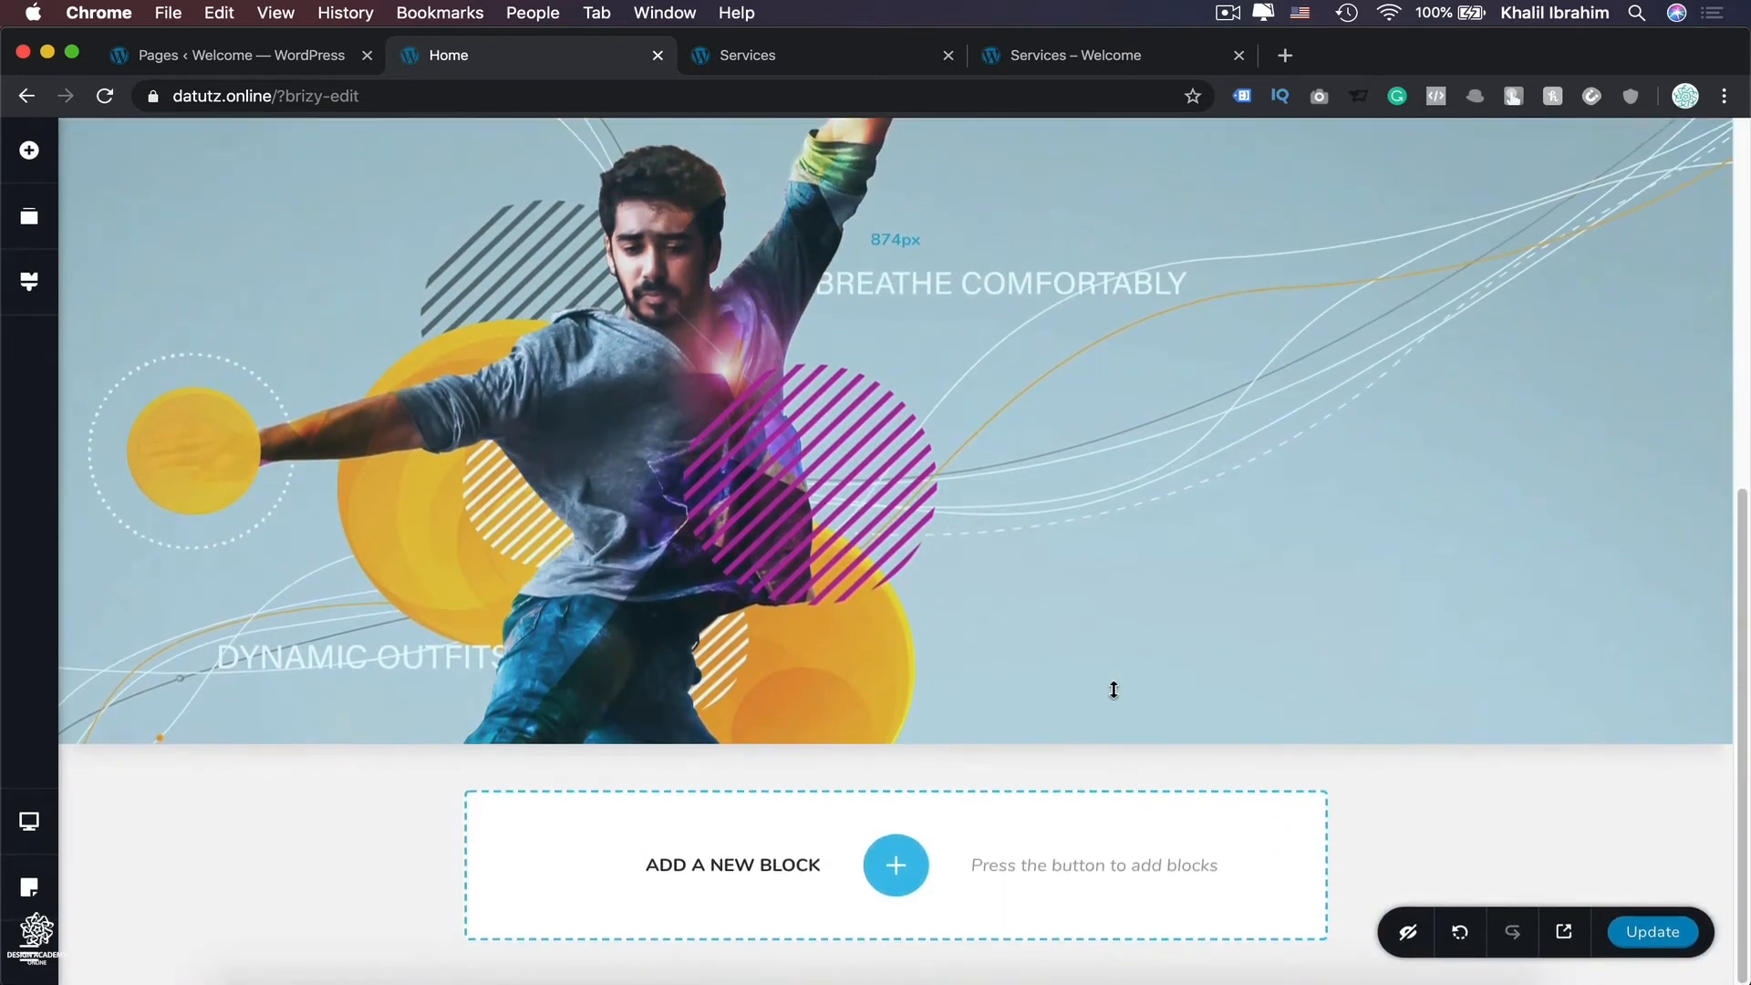
scroll(1114, 690, "up", 4)
scroll(1114, 690, "up", 4)
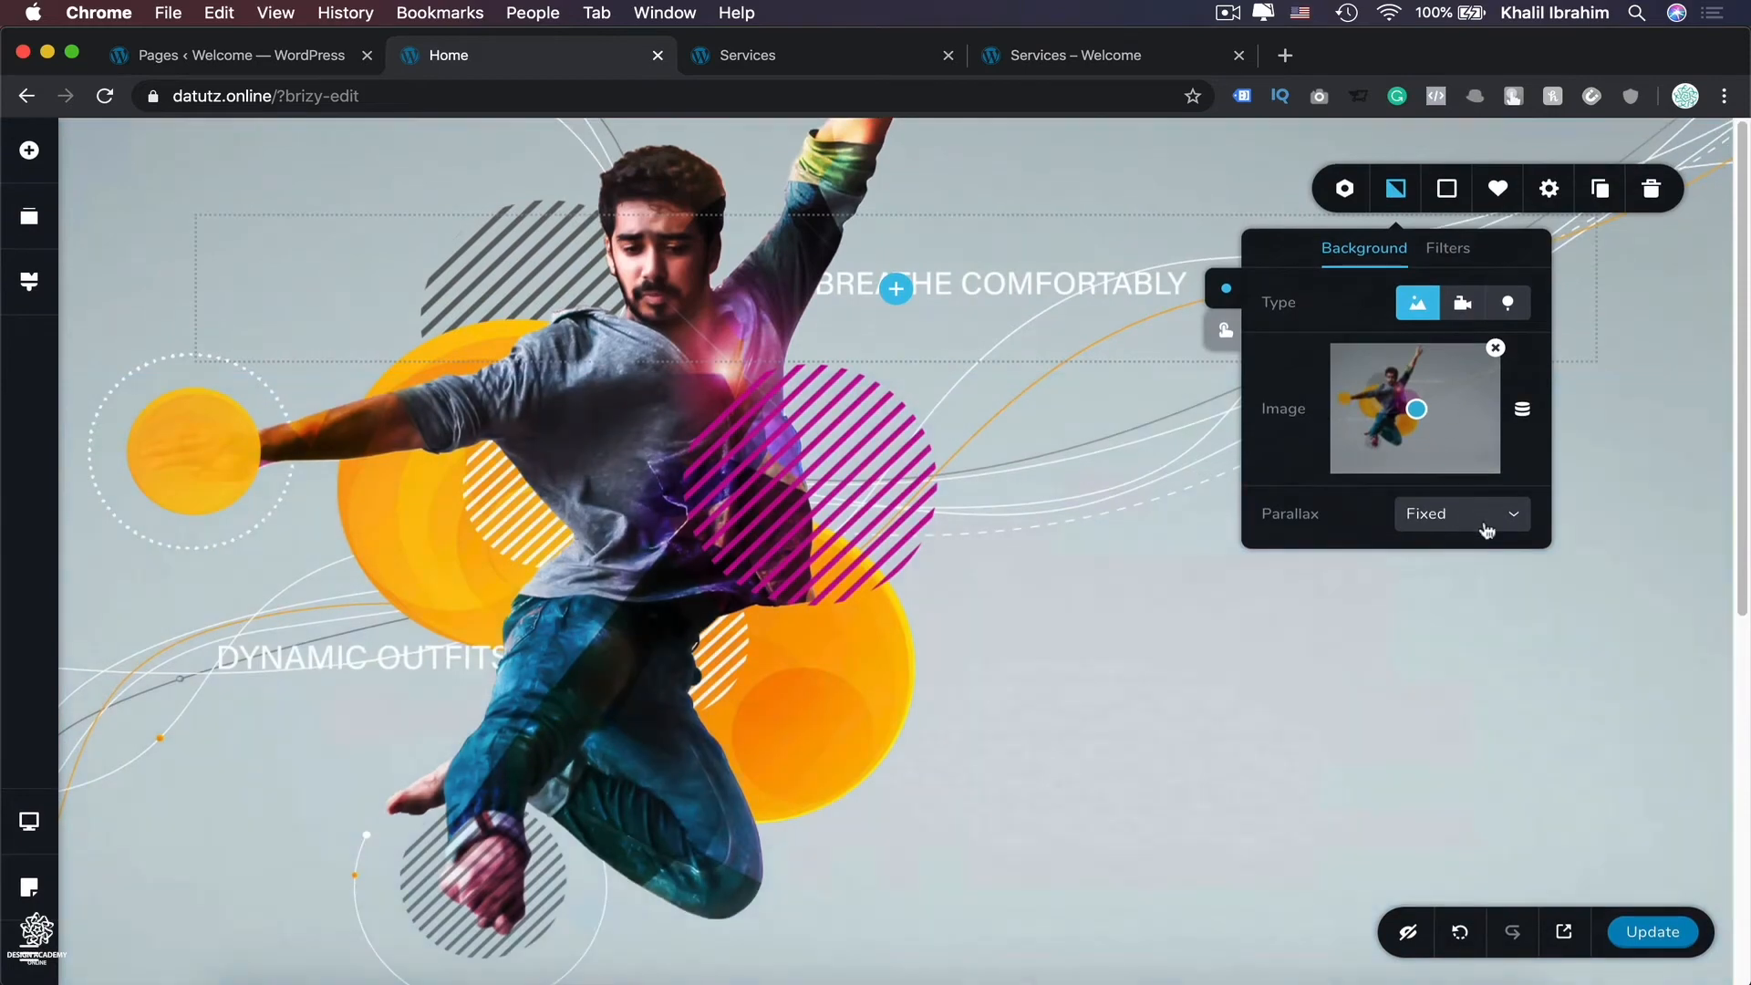
Step: Set the hero background's parallax effect to Animated and preview how the image moves along the page
left_click(1501, 513)
left_click(1441, 620)
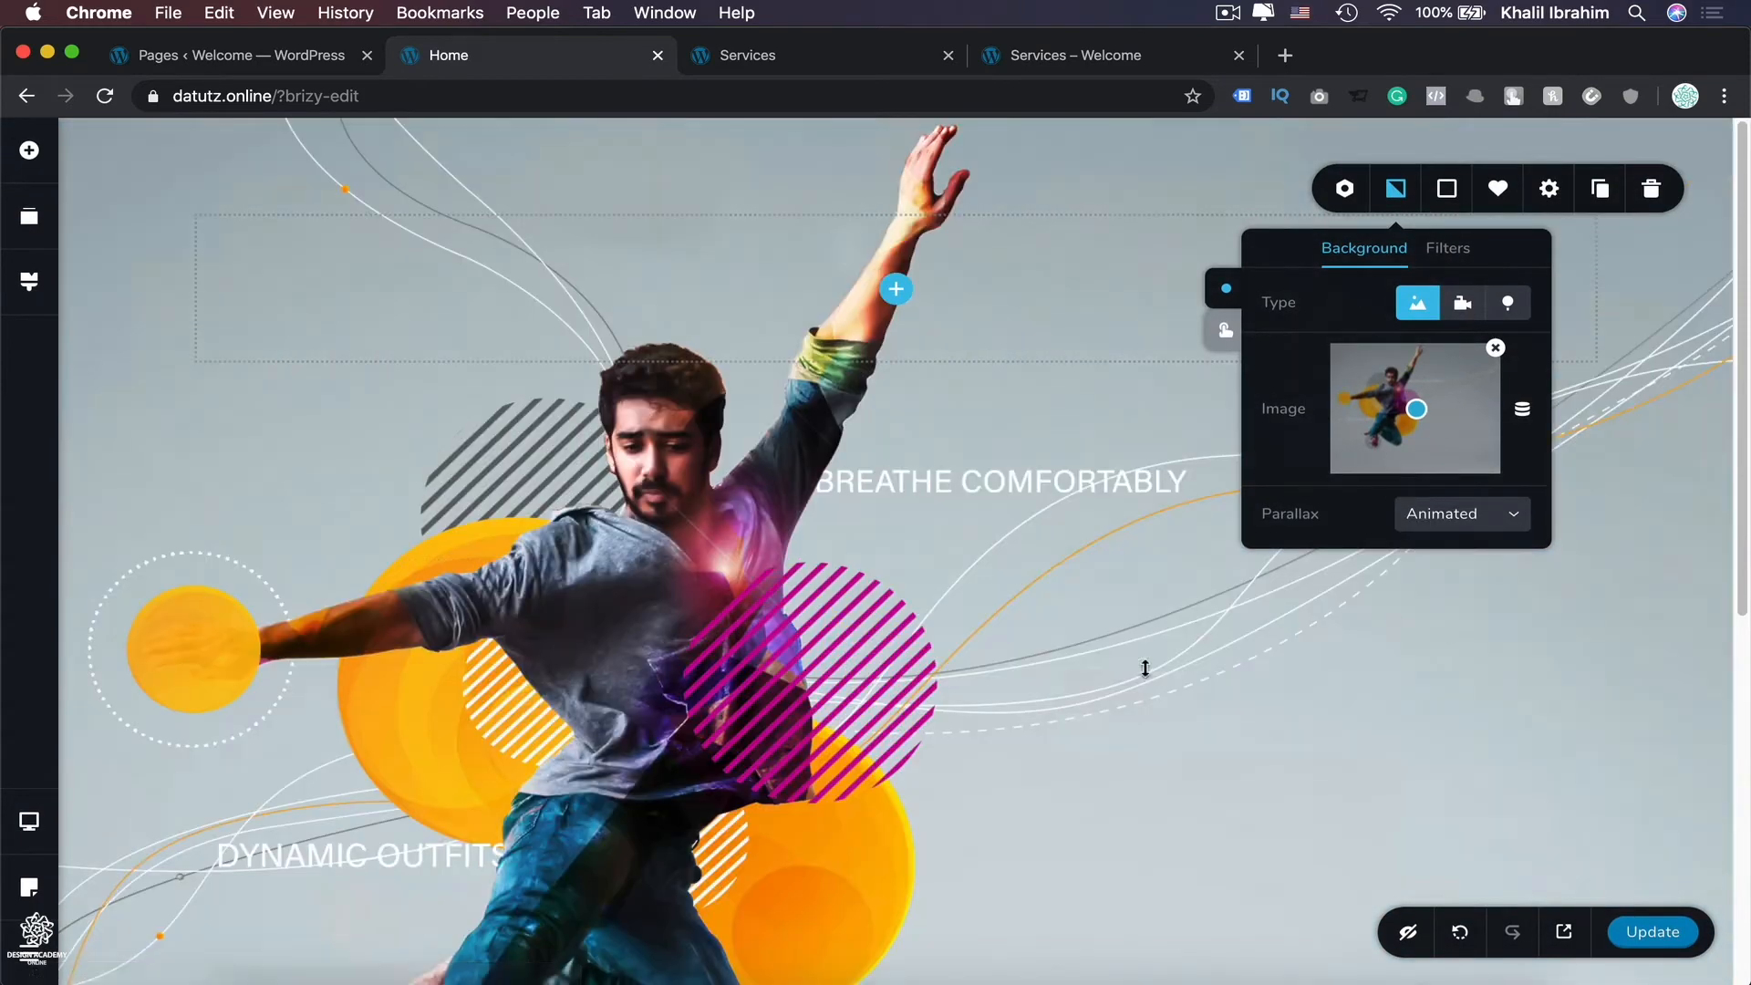
scroll(1112, 684, "down", 1)
scroll(1095, 705, "down", 4)
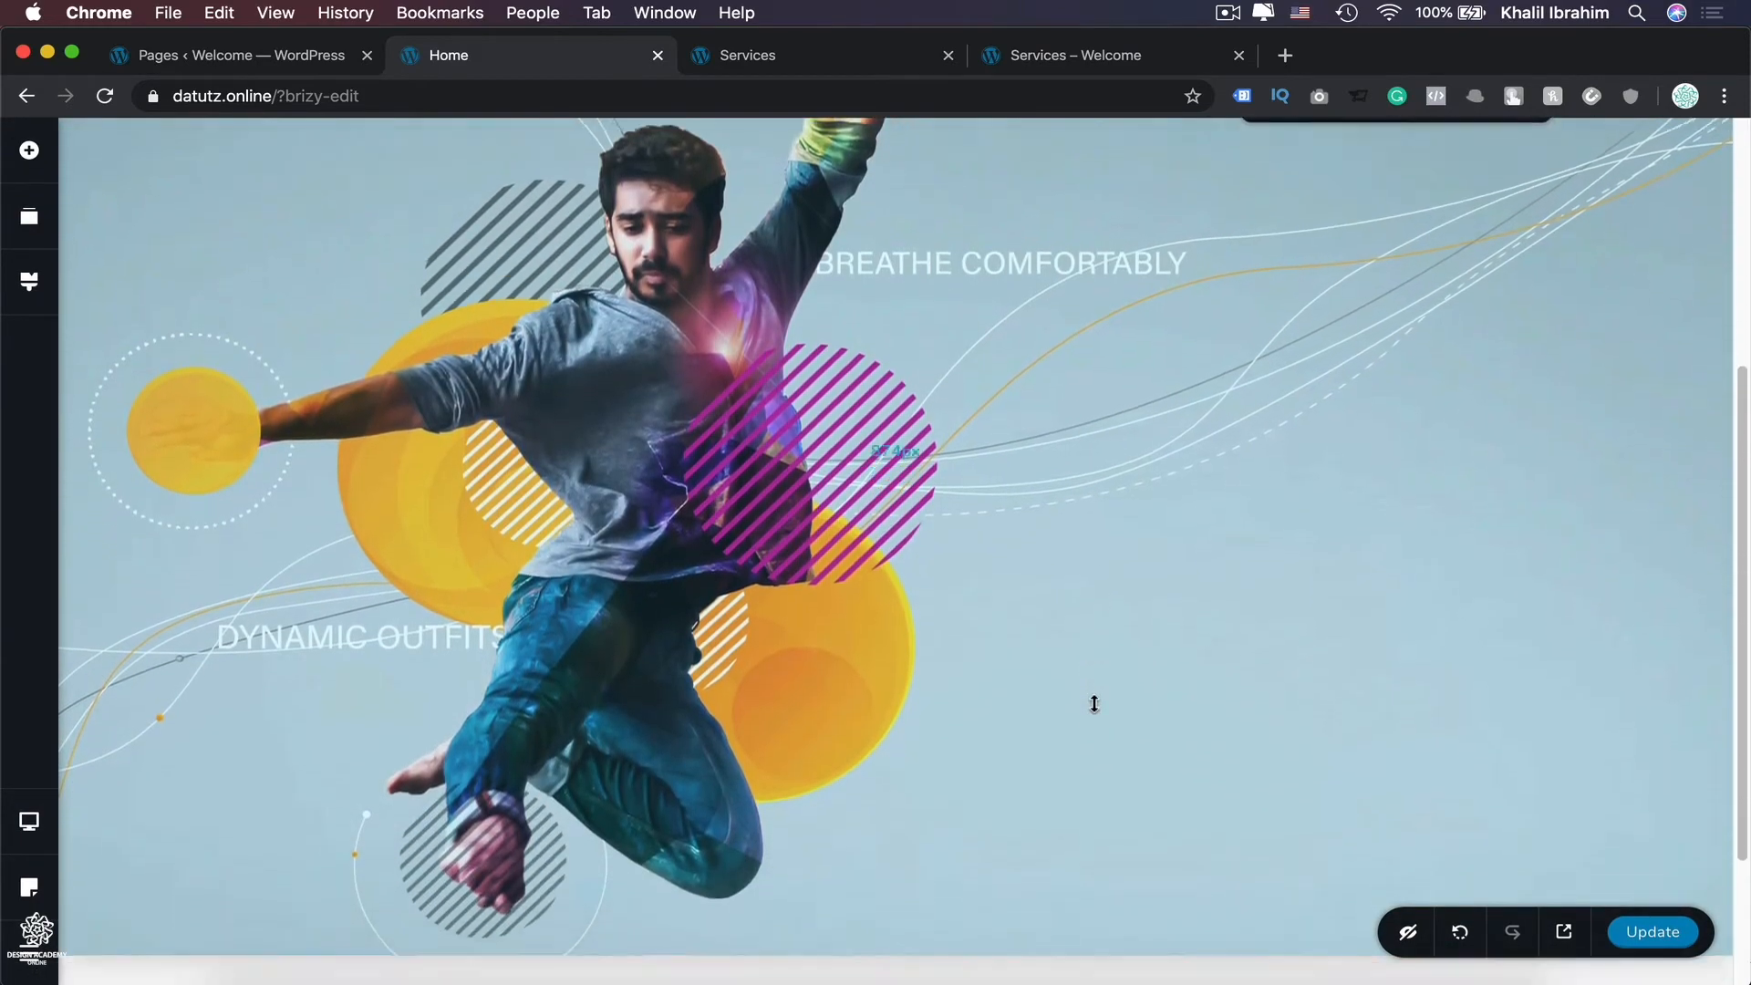
scroll(1094, 704, "up", 3)
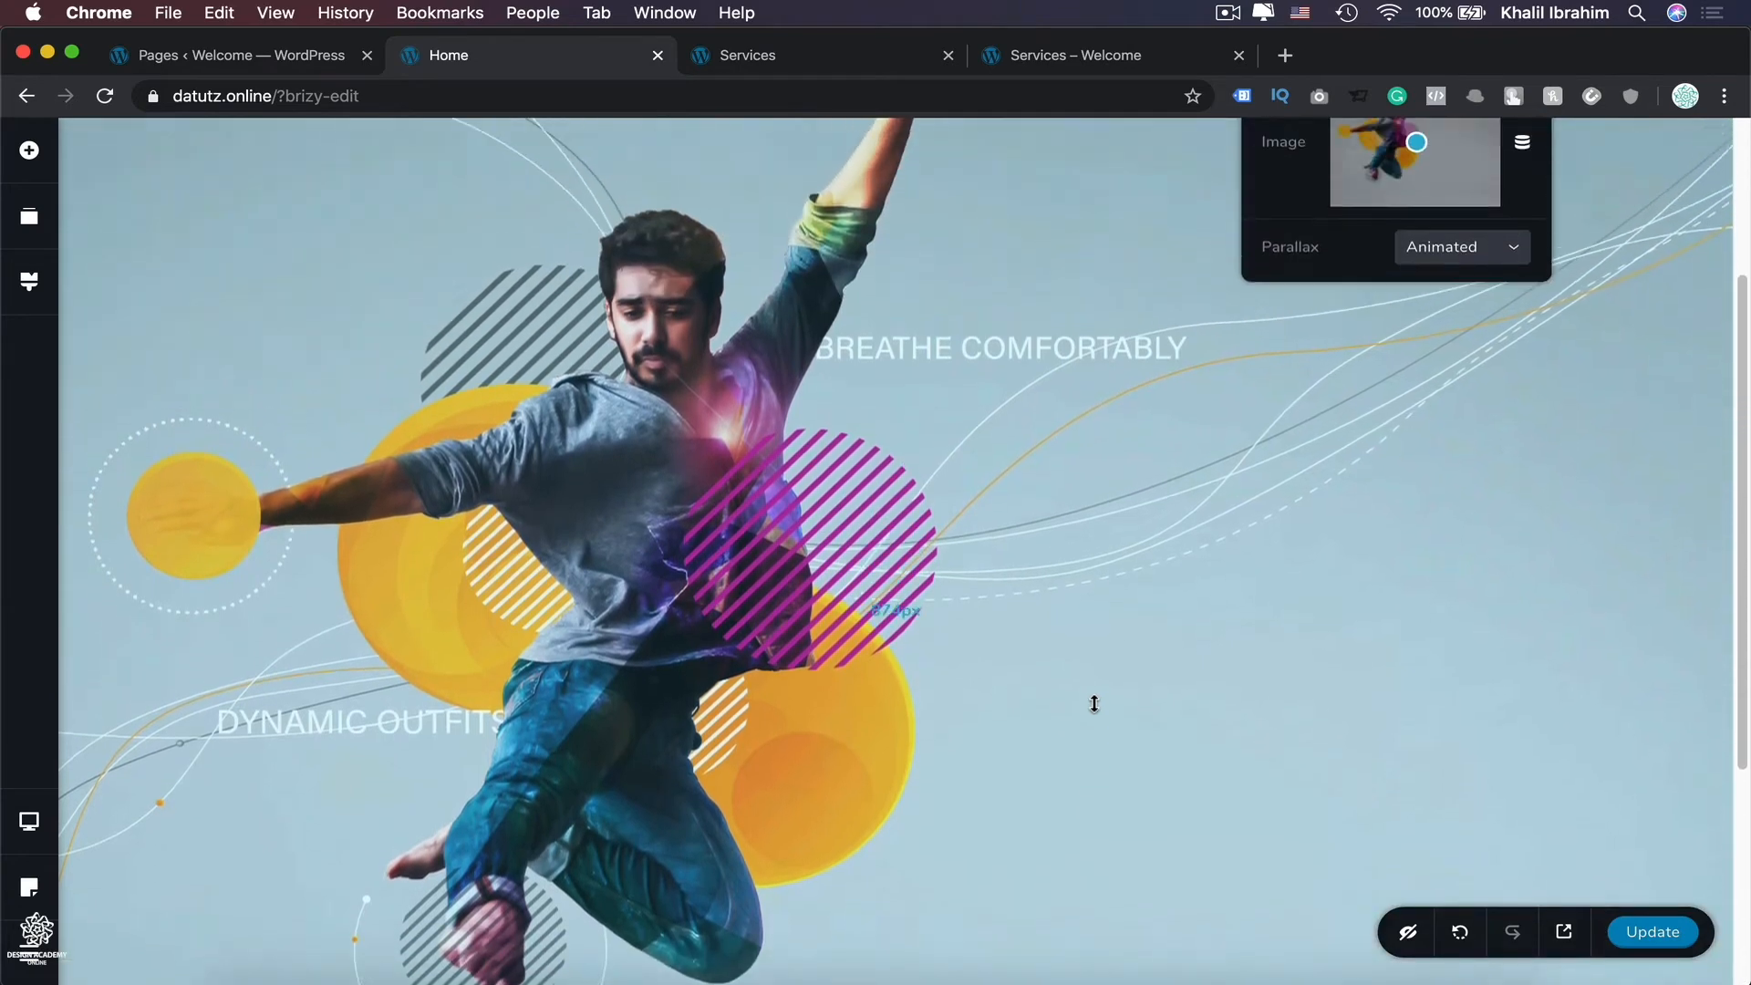
scroll(1095, 704, "up", 2)
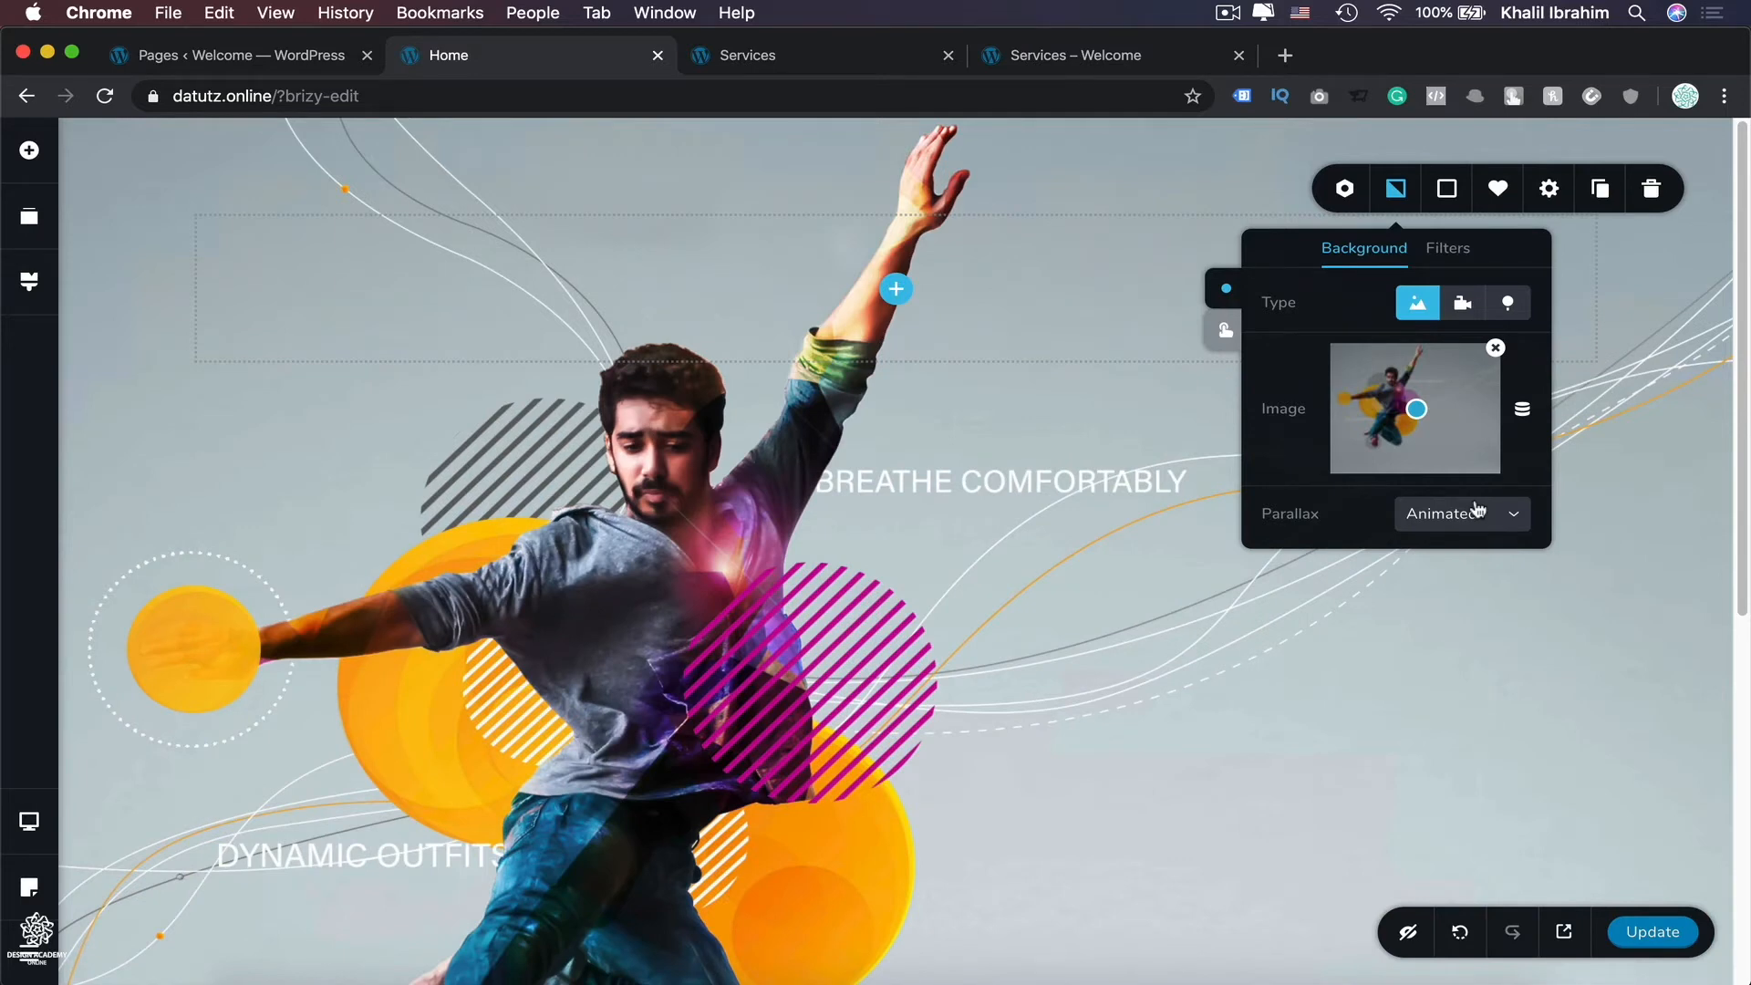
Step: Set the hero background's hue filter to 340 deg and its saturation to 92 %
left_click(1450, 250)
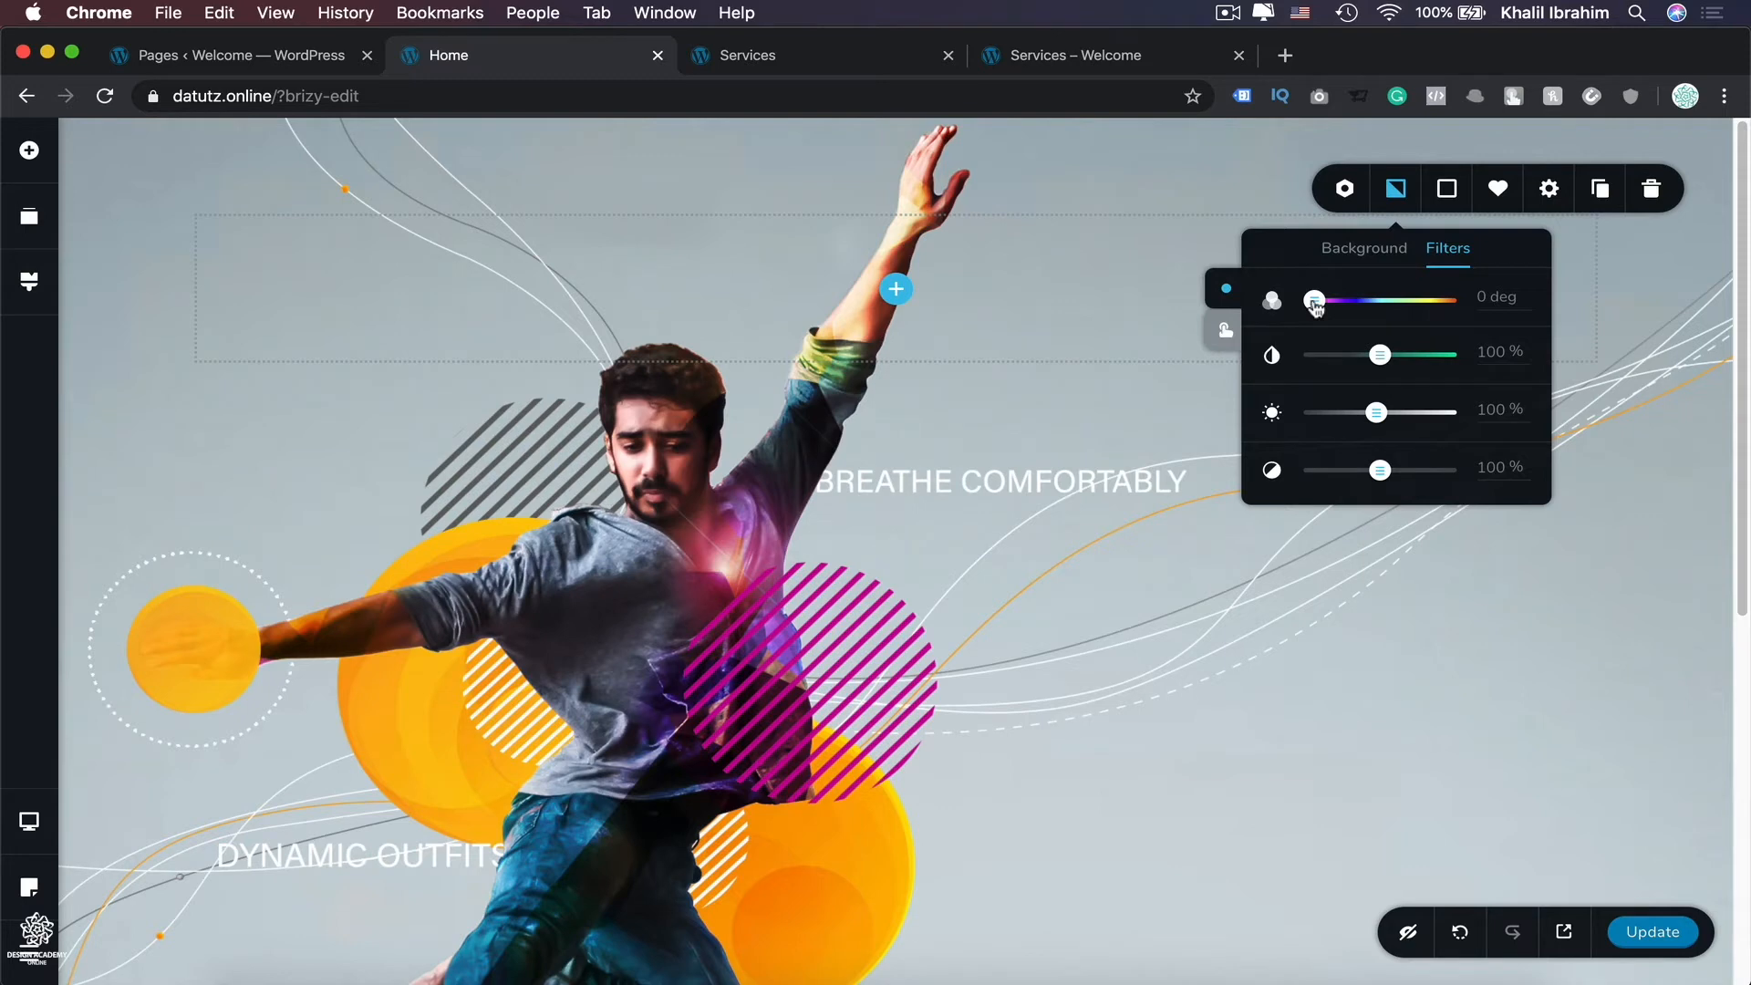
left_click_drag(1314, 305, 1440, 305)
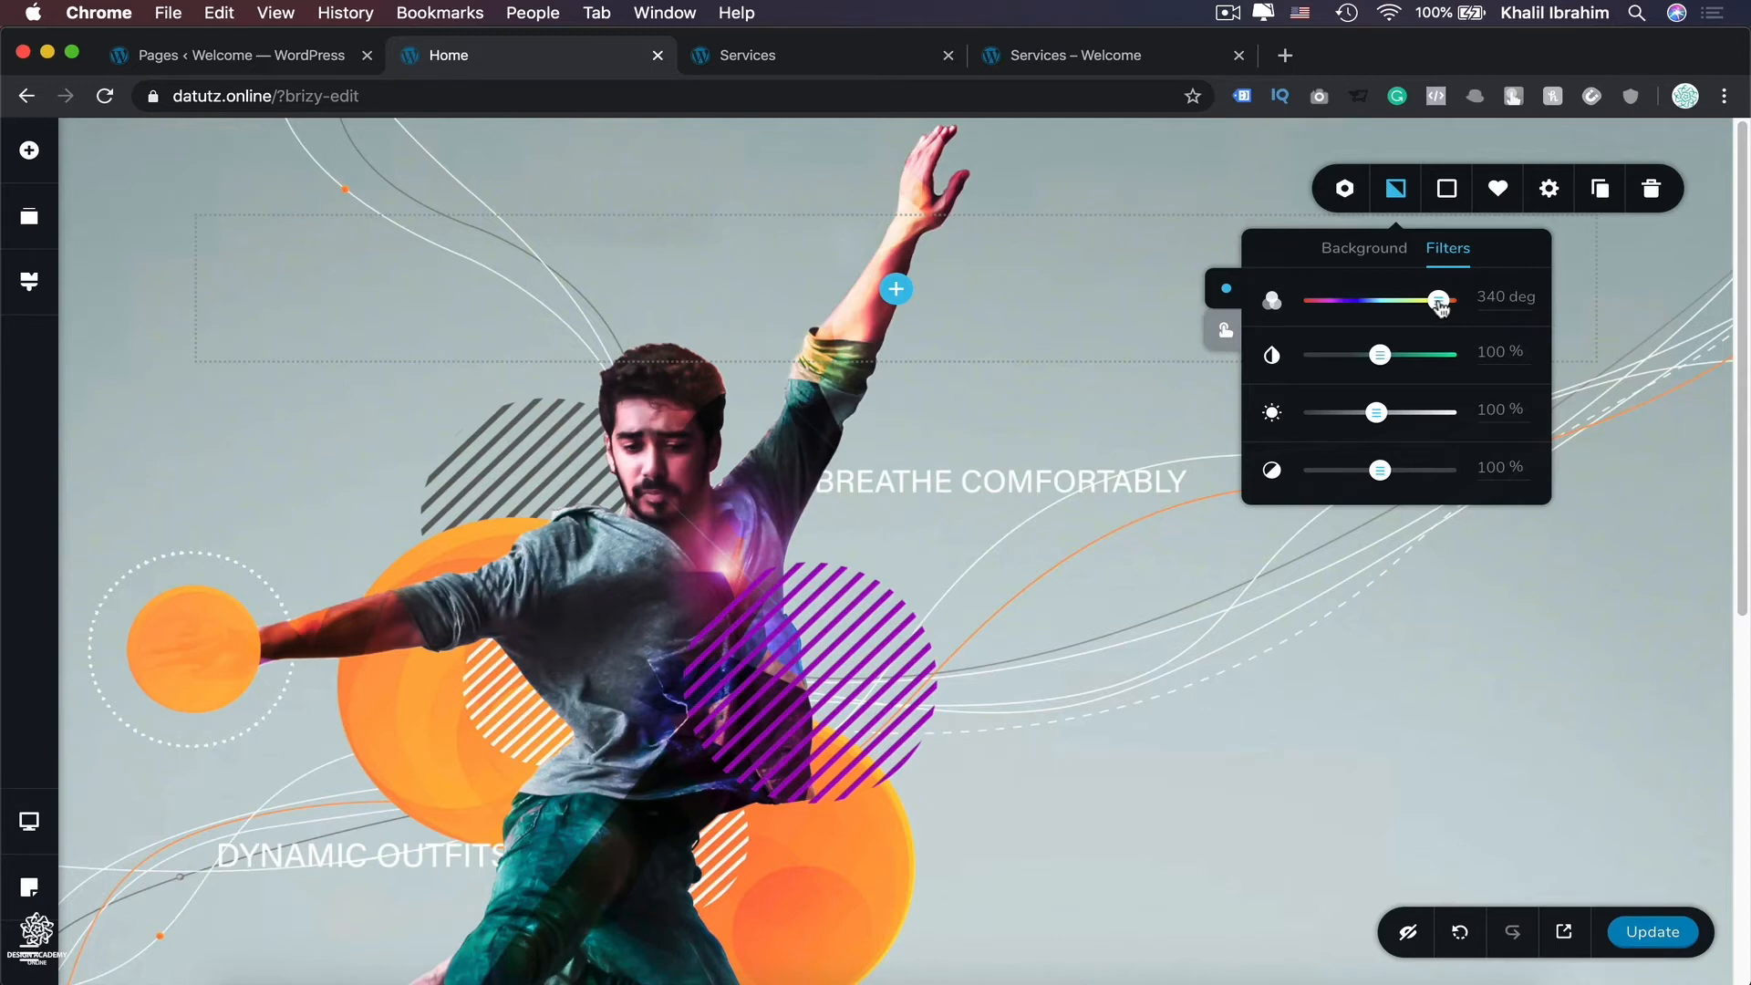
left_click(1338, 354)
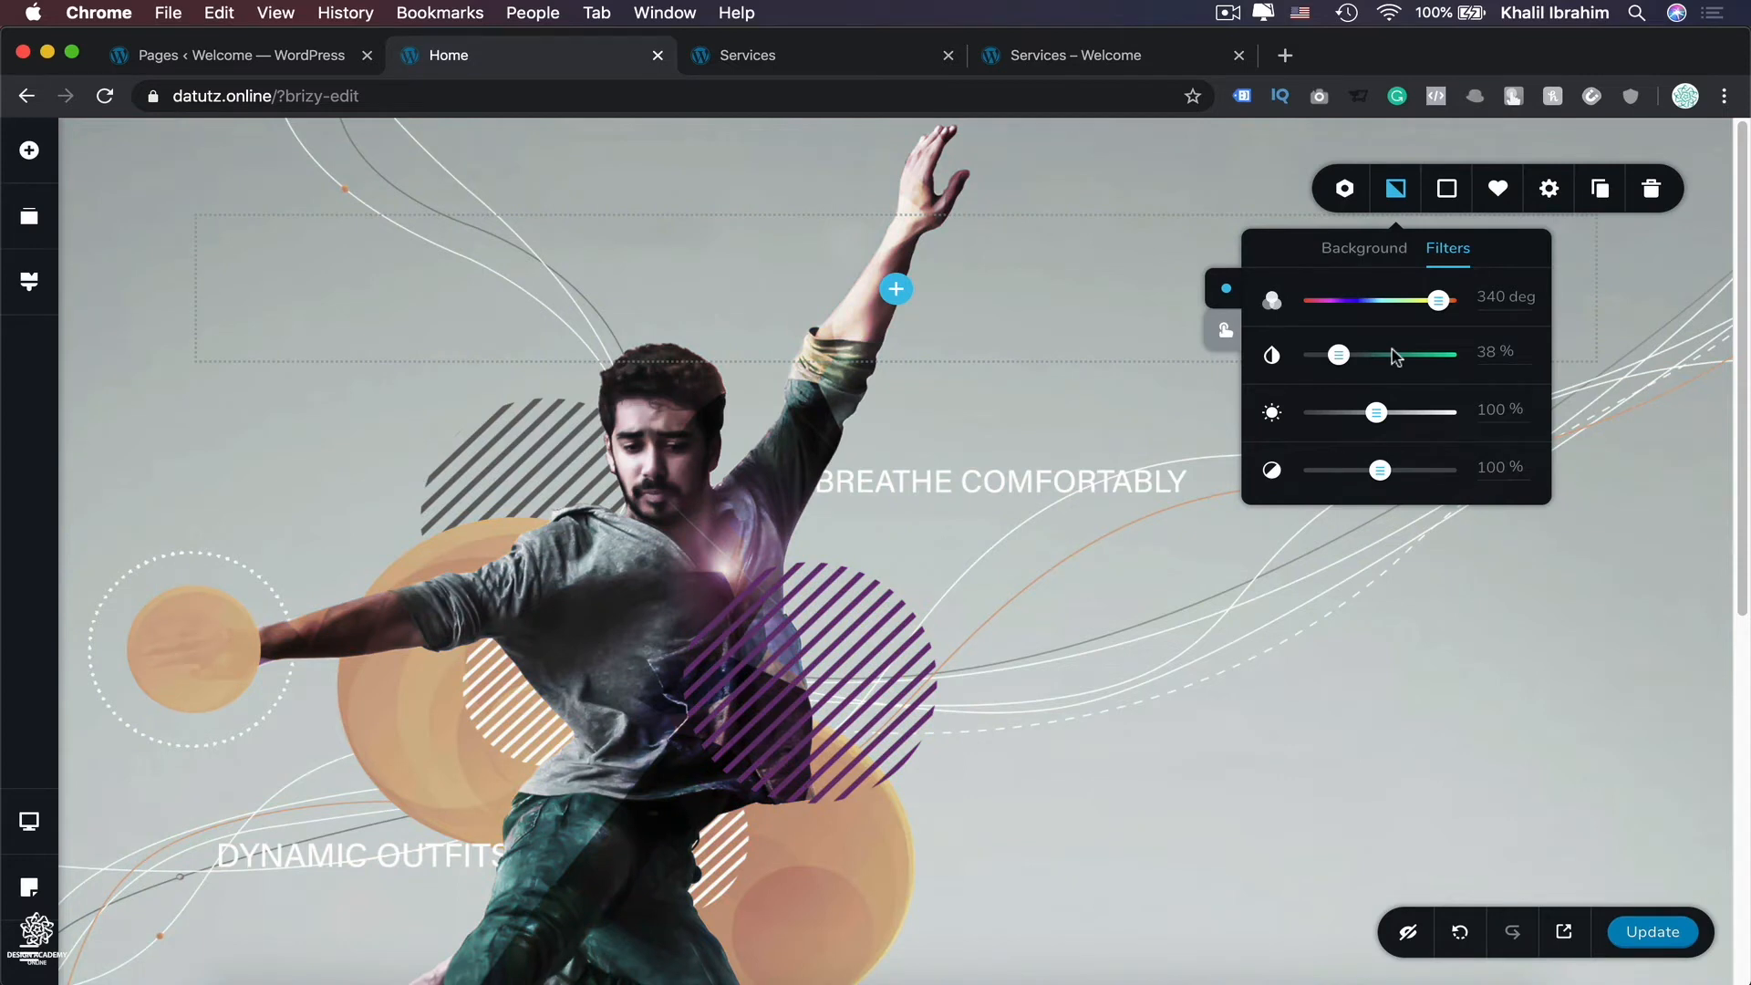
left_click(1305, 356)
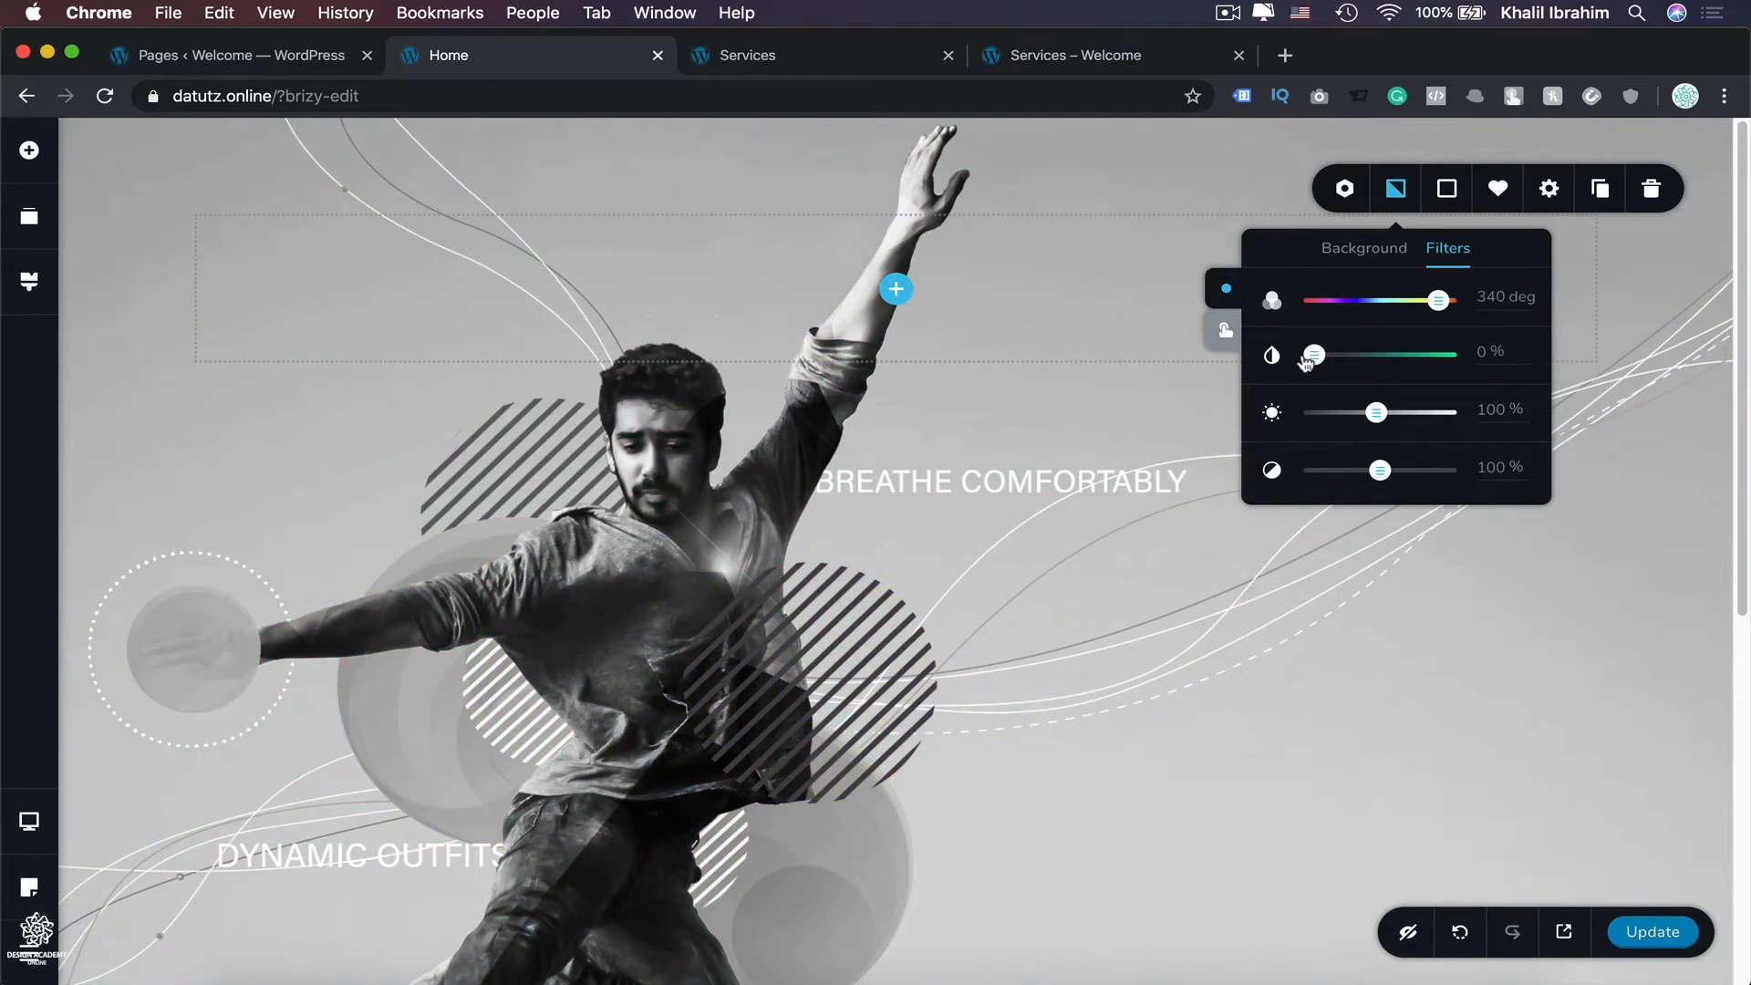
left_click_drag(1306, 362, 1374, 358)
Step: Try brighter and darker levels on the hero background, ending with the brightness filter at 102 %
left_click(1415, 413)
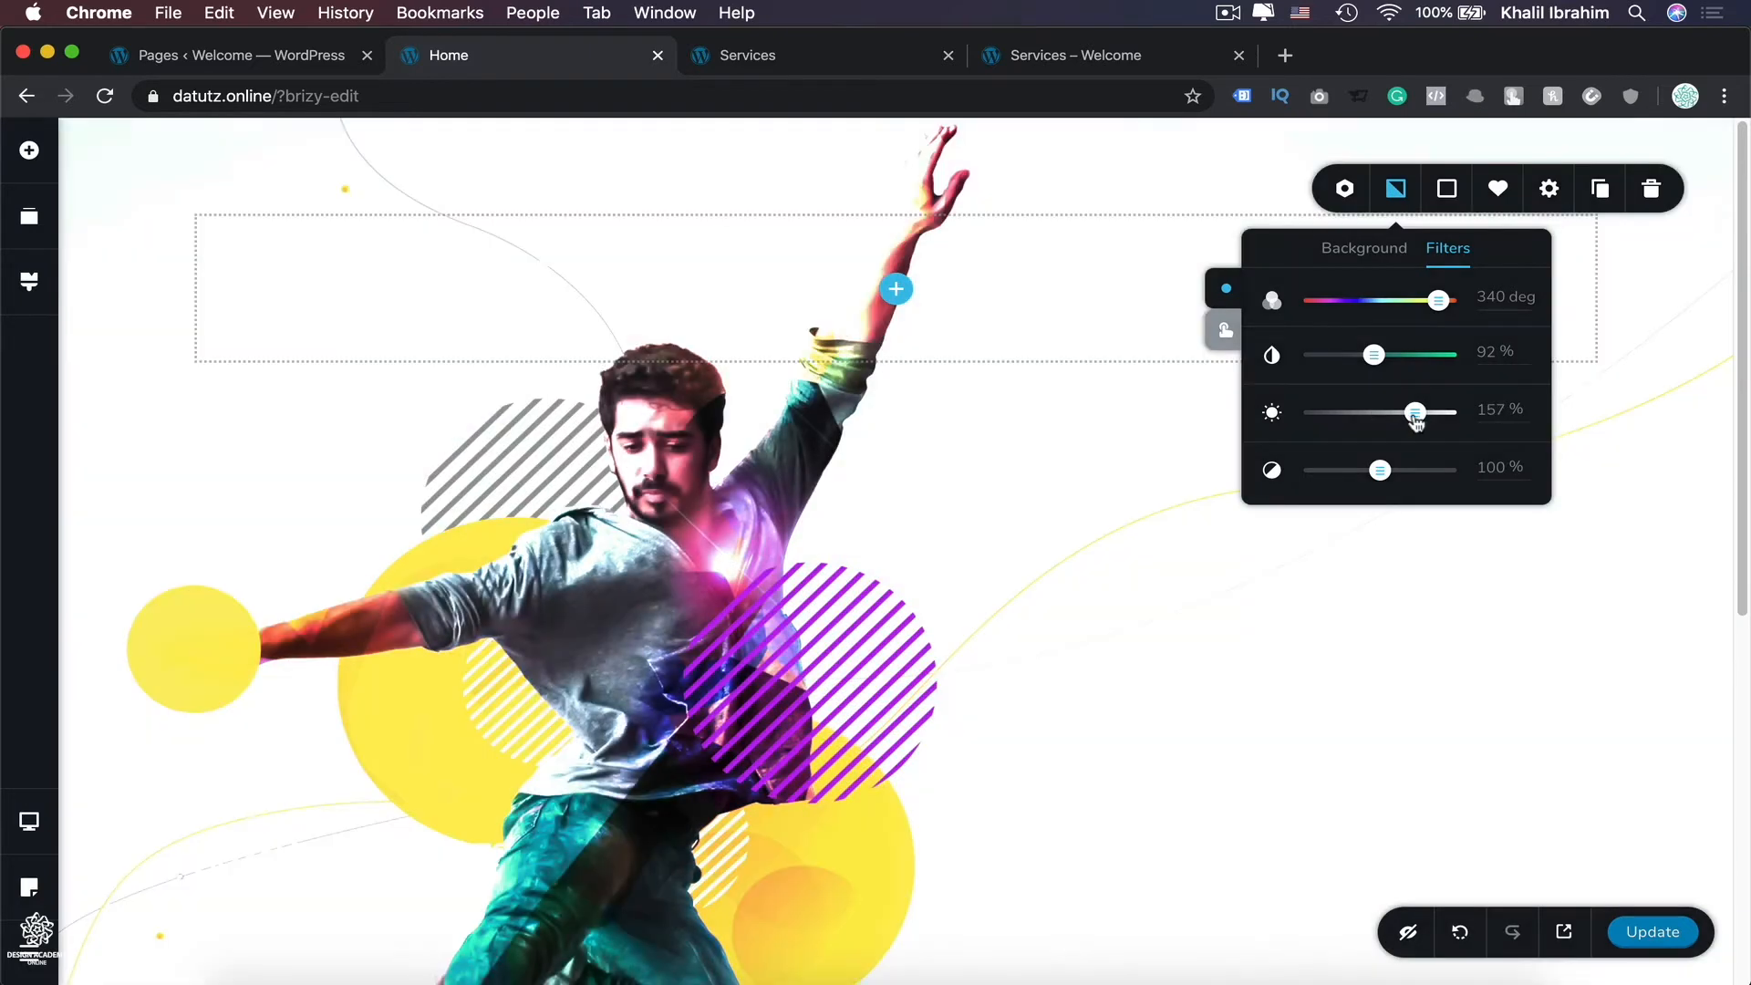
left_click_drag(1415, 415, 1334, 416)
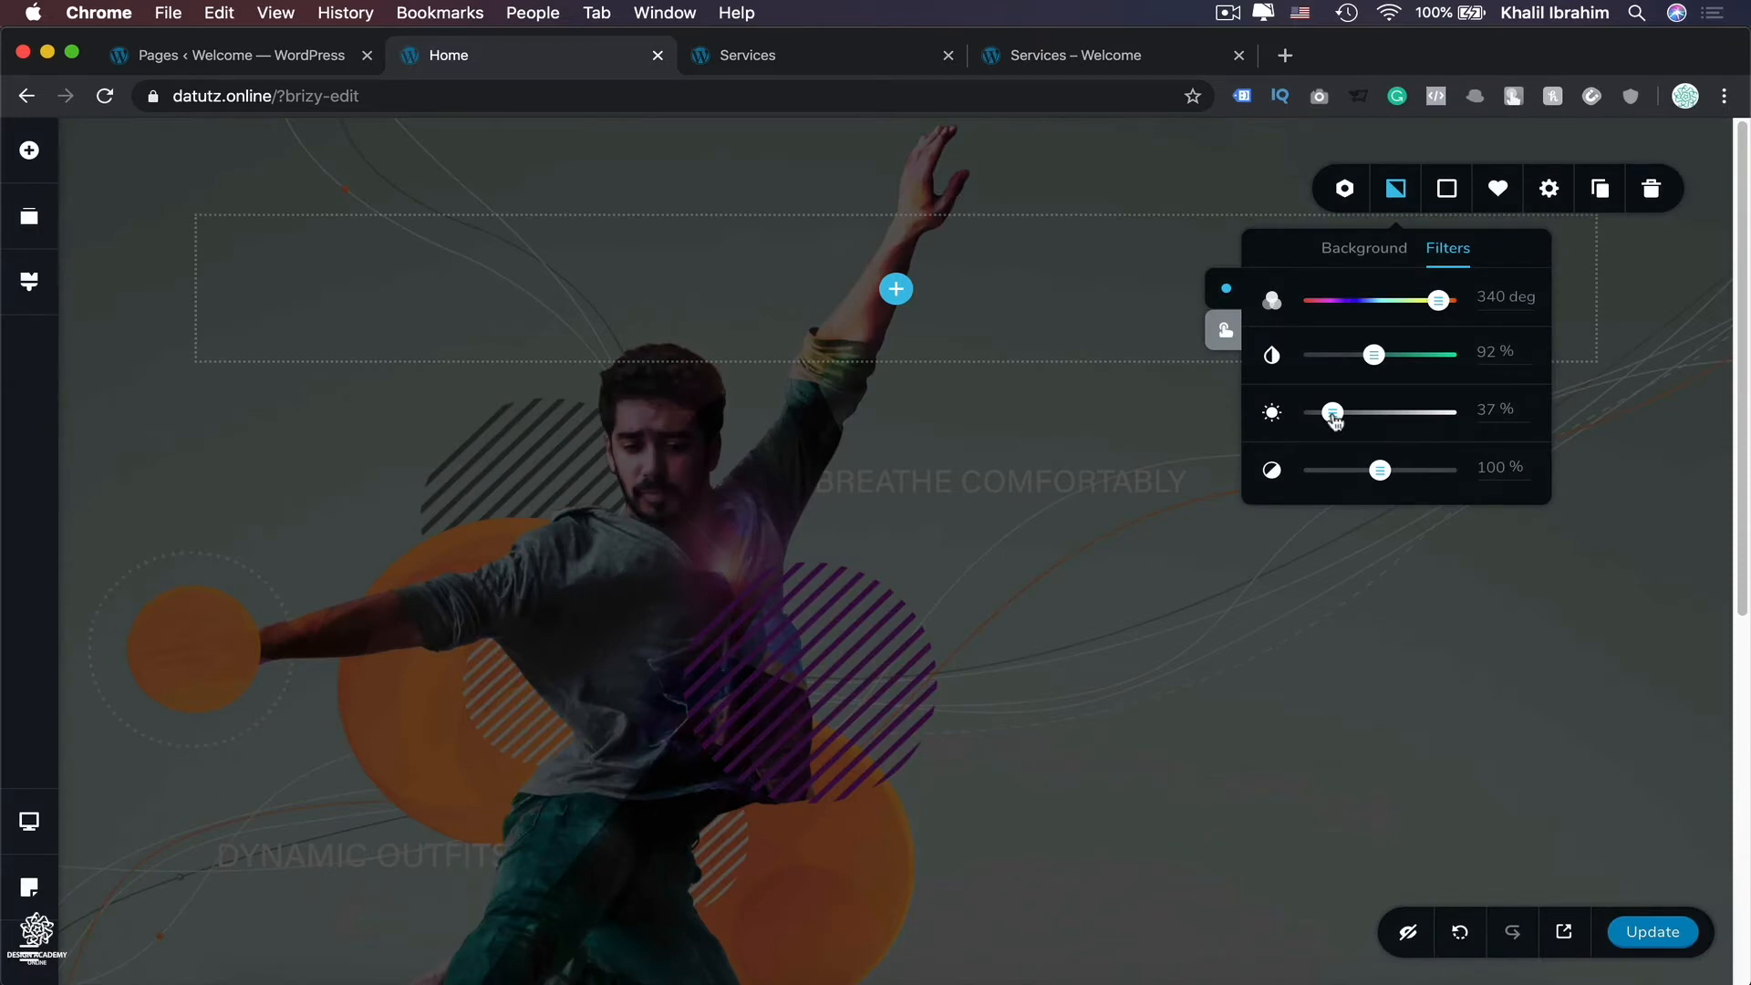
left_click(1379, 414)
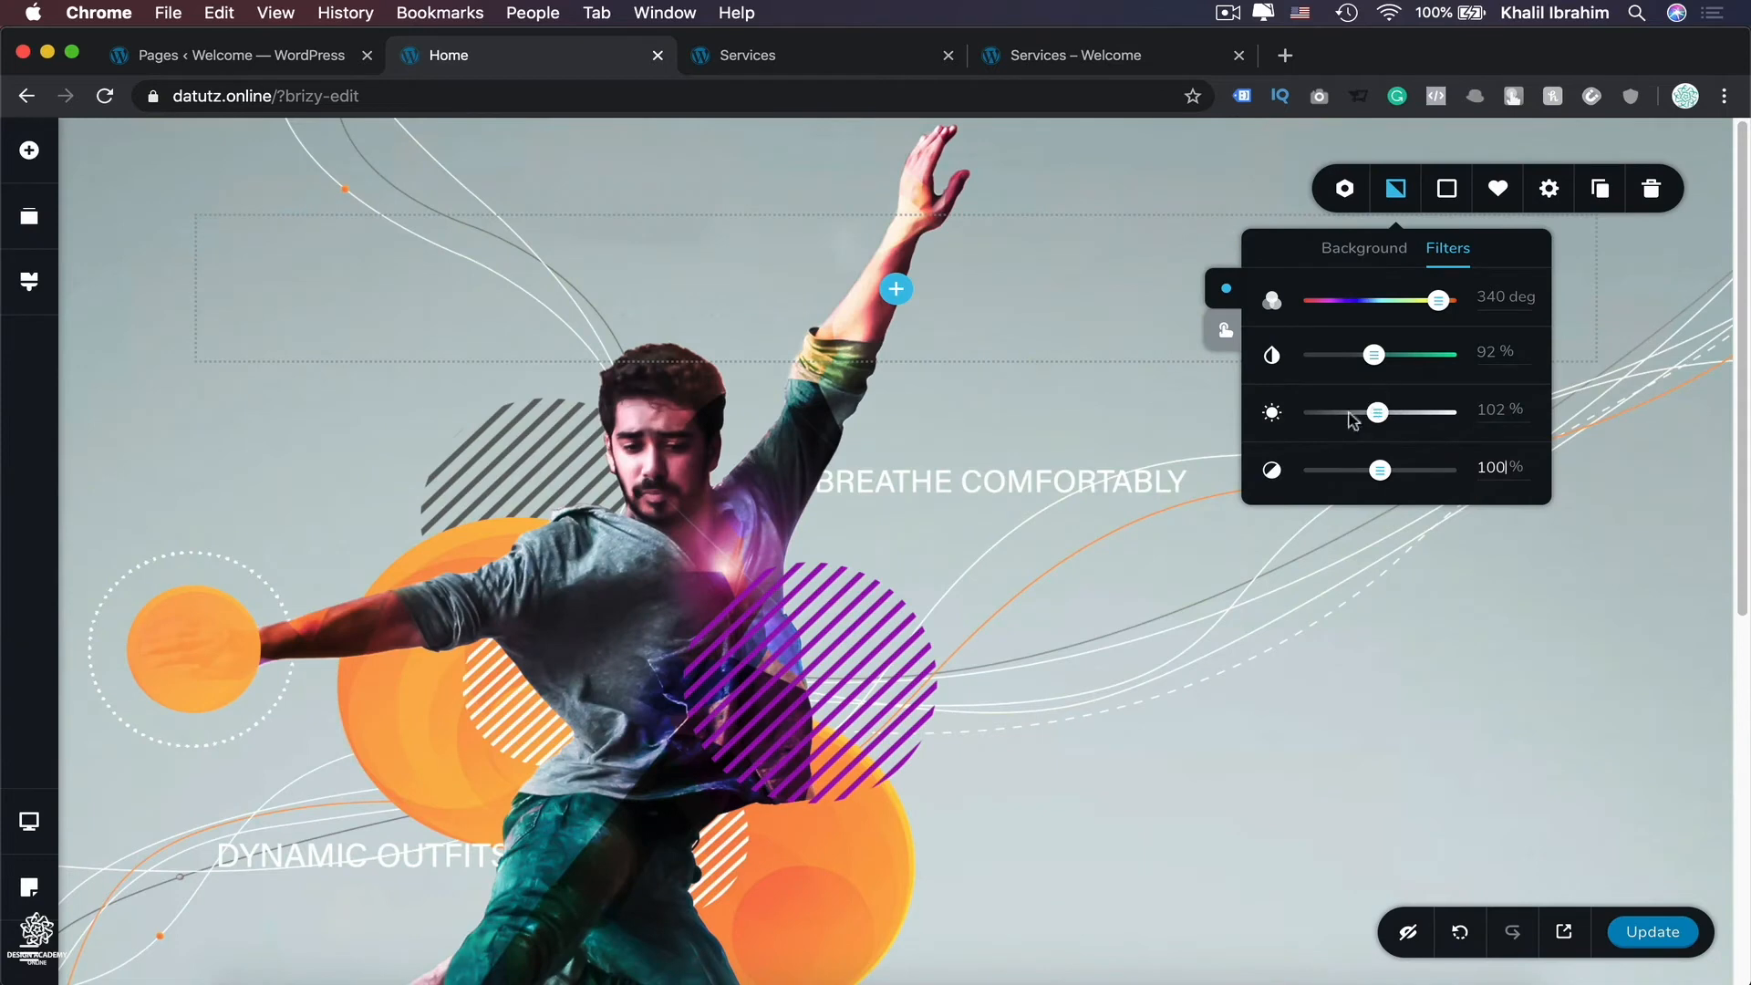
Step: Try lower and higher contrast on the hero background, setting contrast to 100 % and hue to 0 deg
left_click(1338, 471)
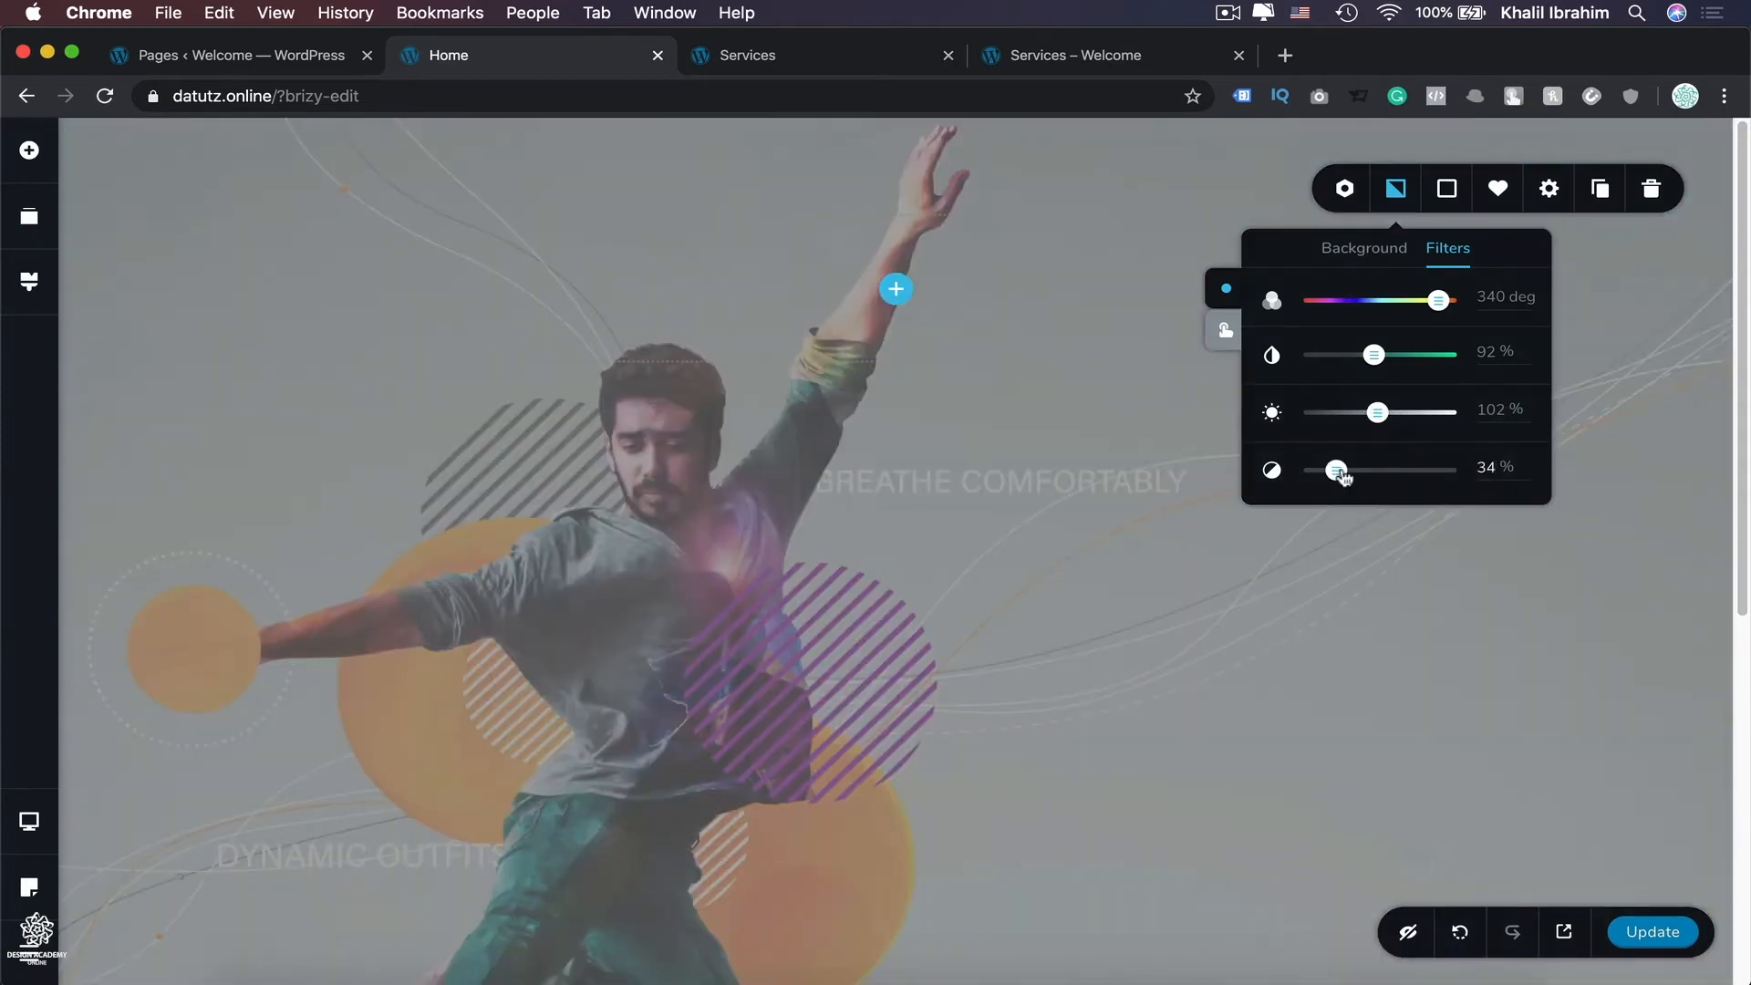
left_click(1396, 470)
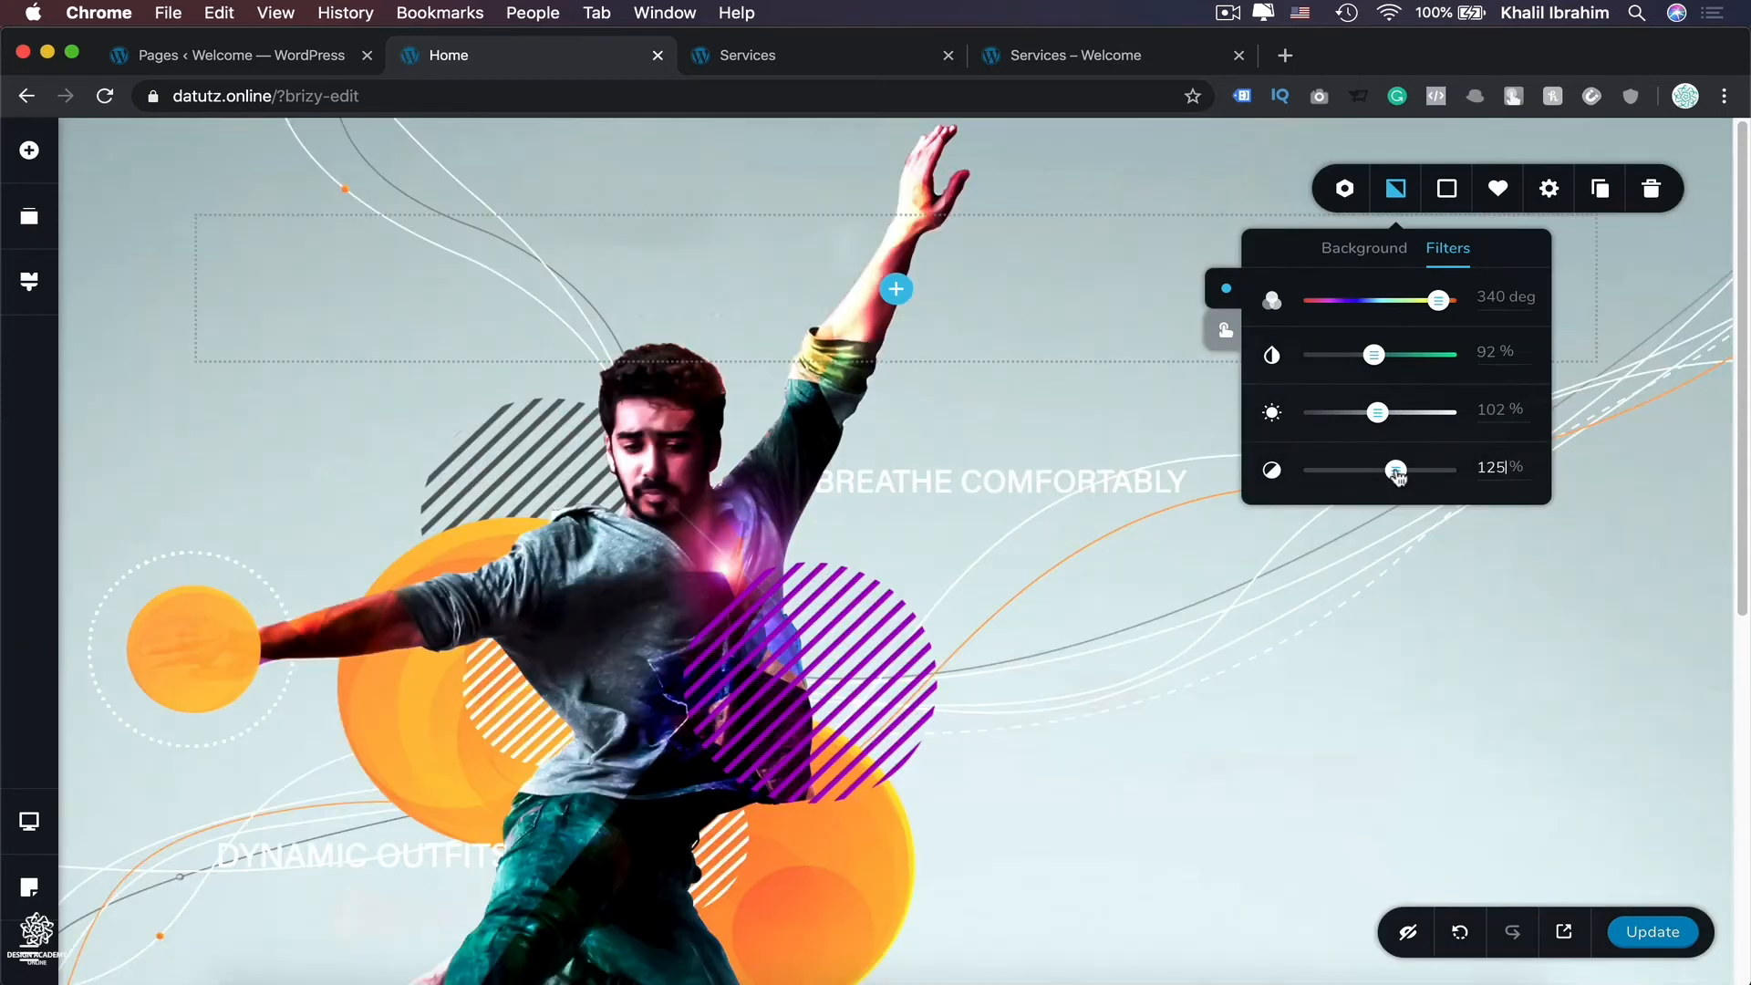
double_click(1493, 465)
type("100")
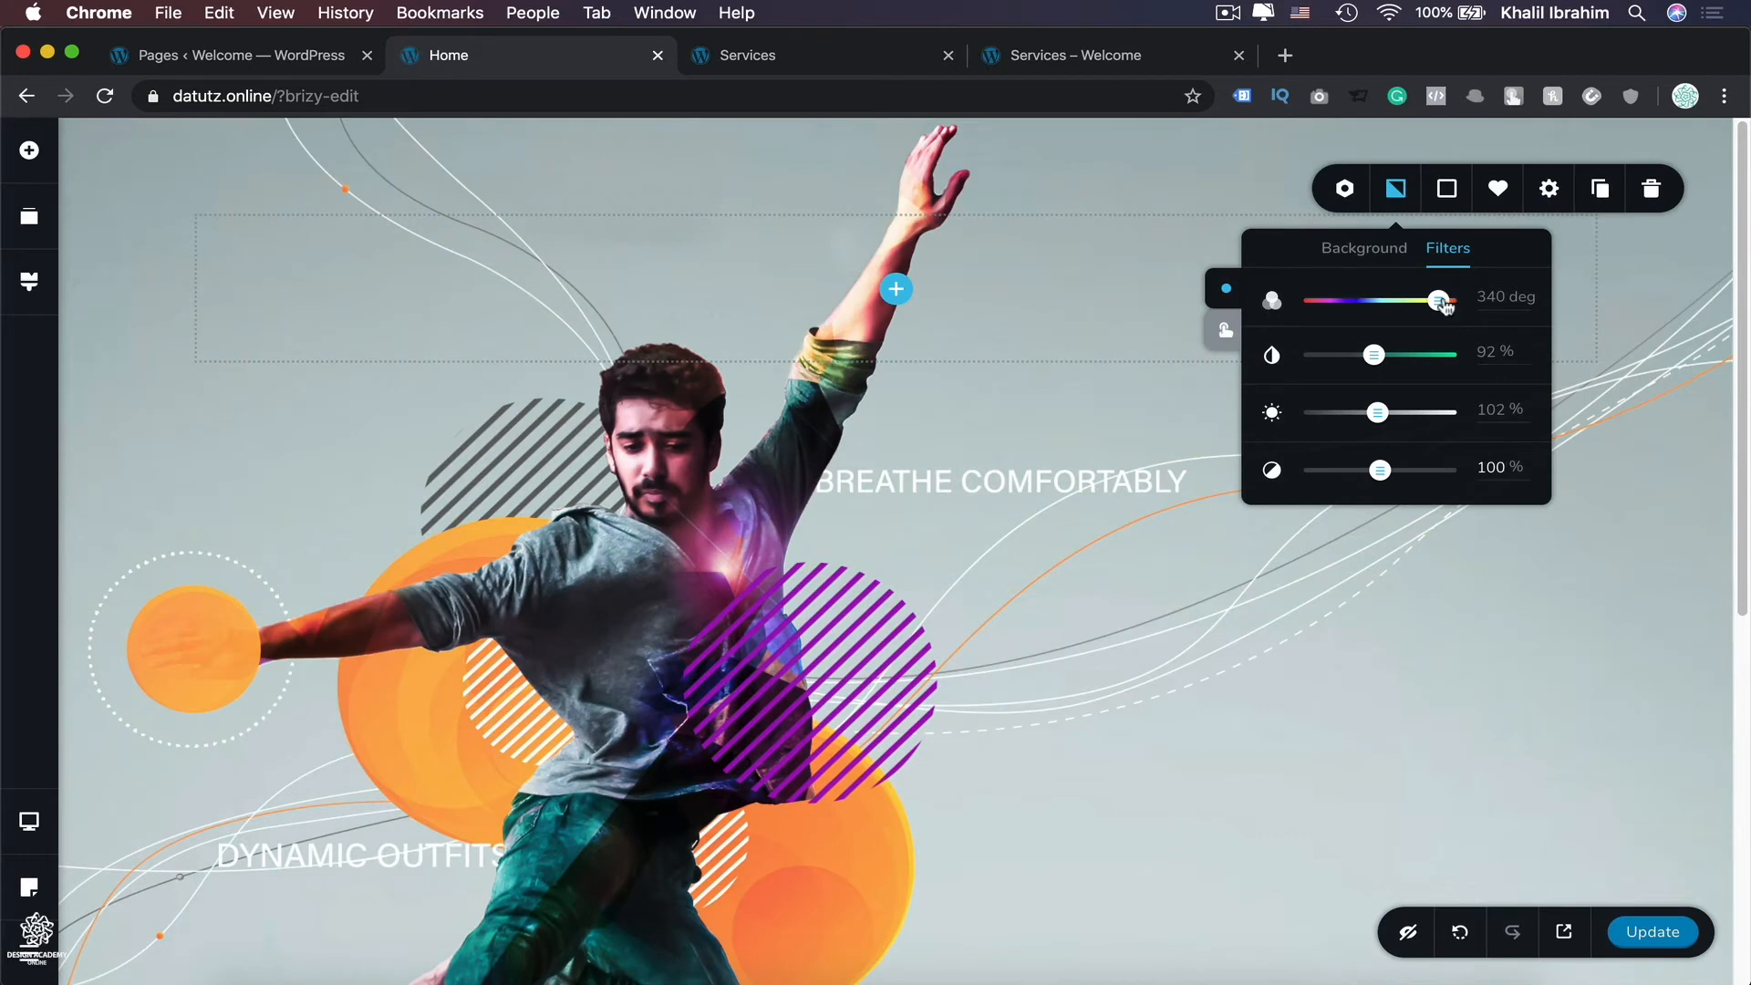
left_click_drag(1441, 304, 1272, 299)
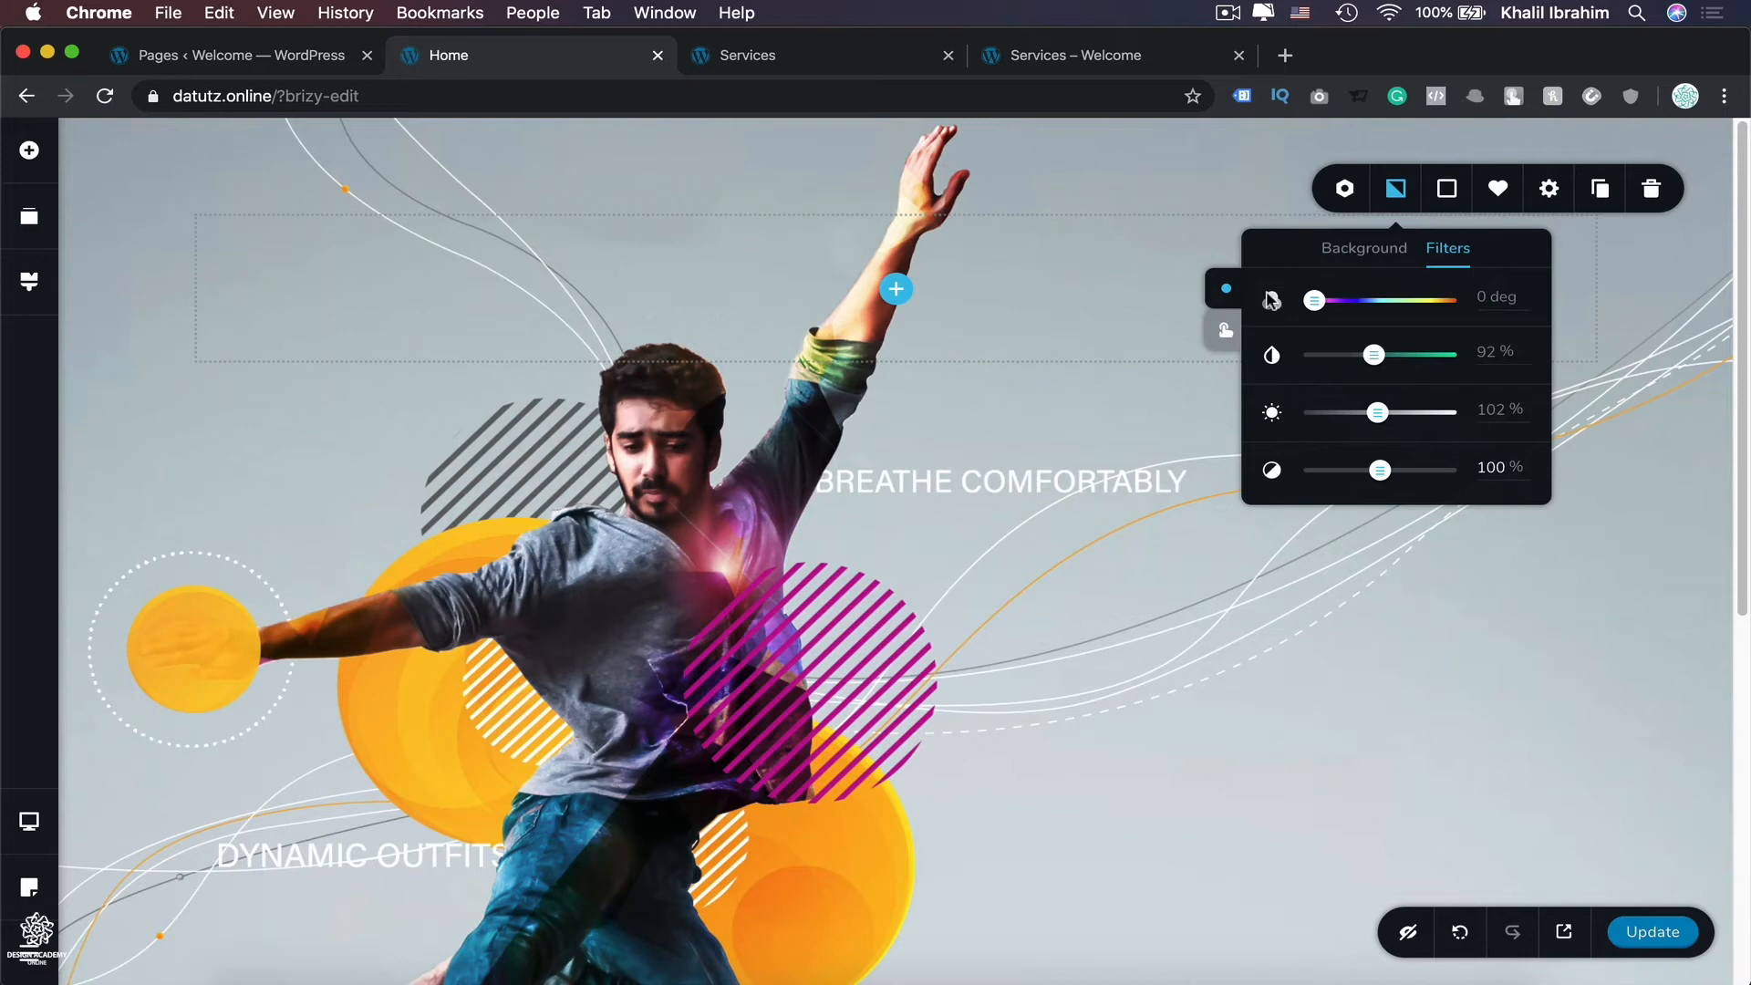
Step: Add a solid red overlay, #B22727, to the hero block and make it partly transparent
left_click(1450, 192)
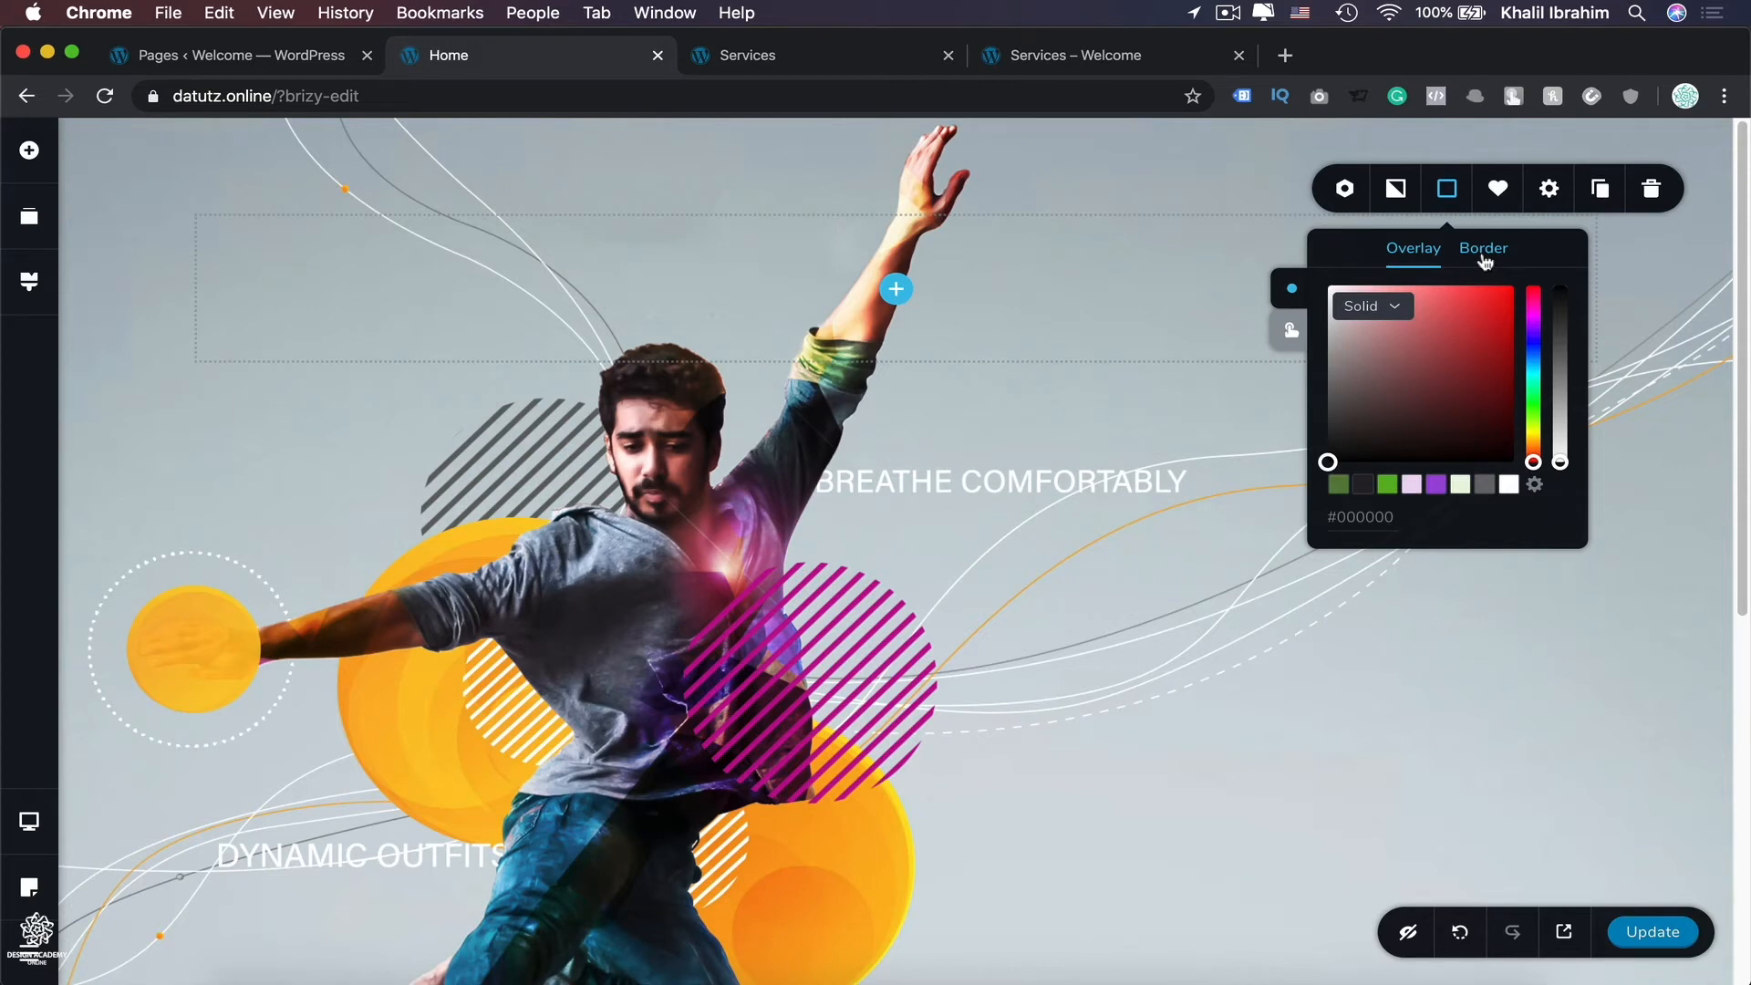
left_click(1400, 309)
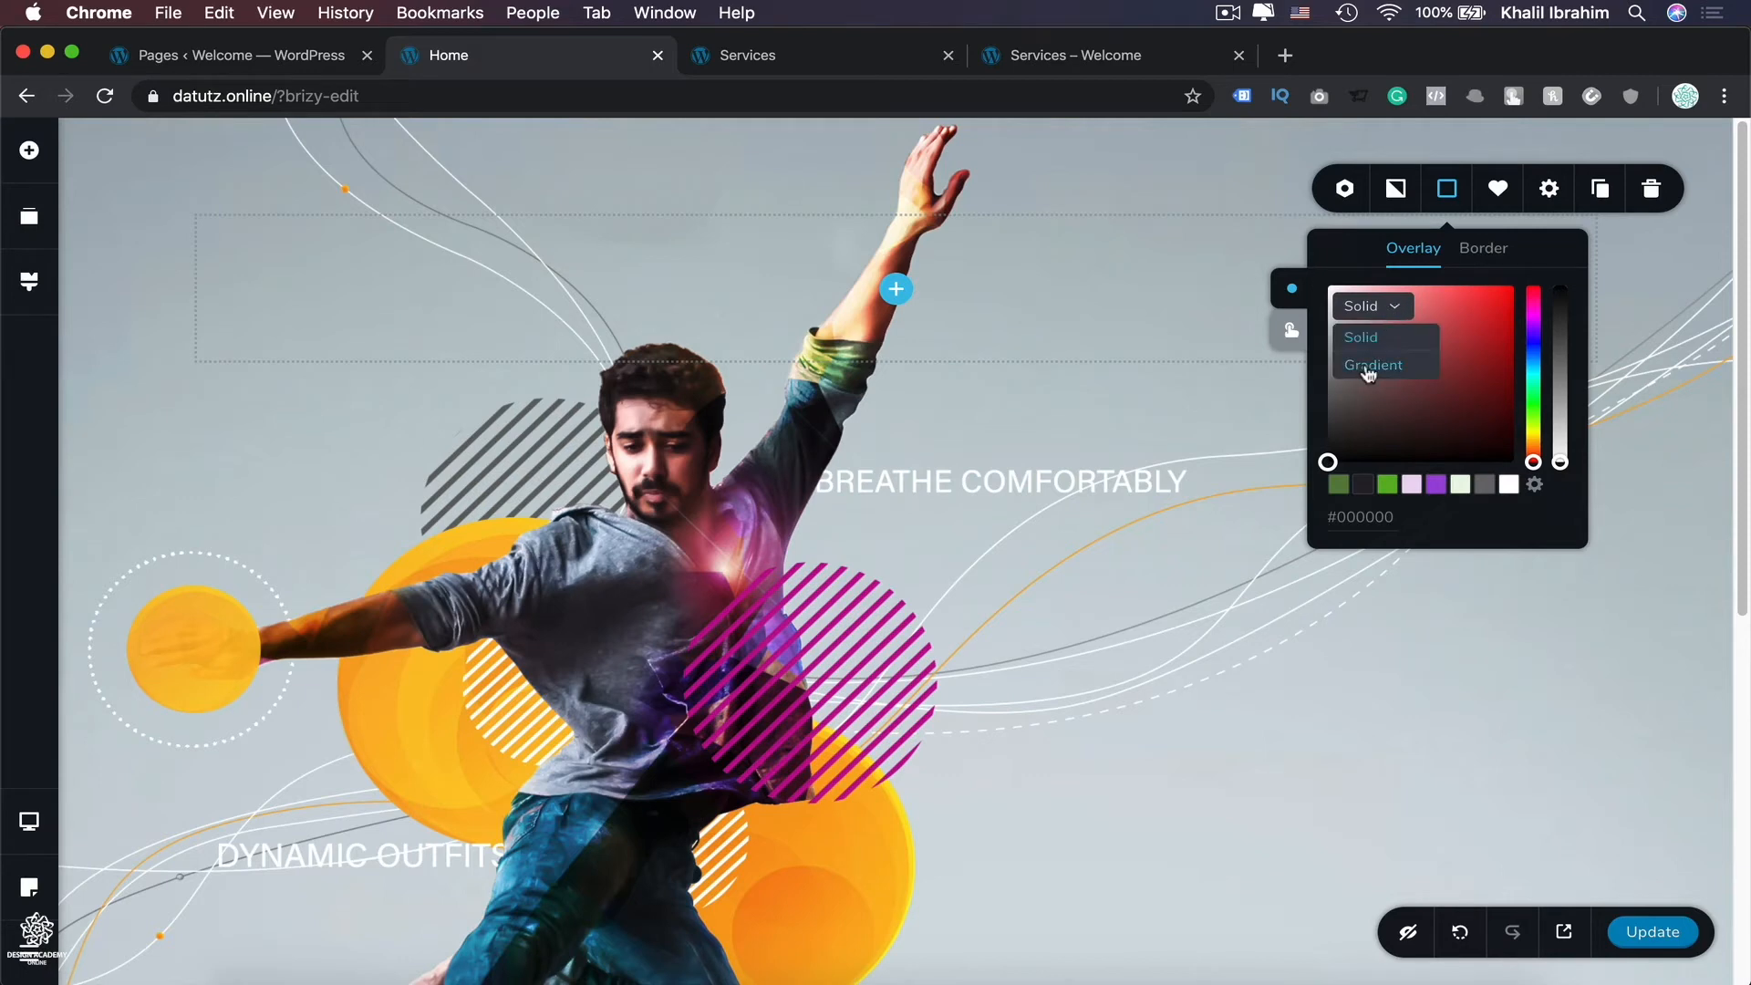
left_click(1366, 336)
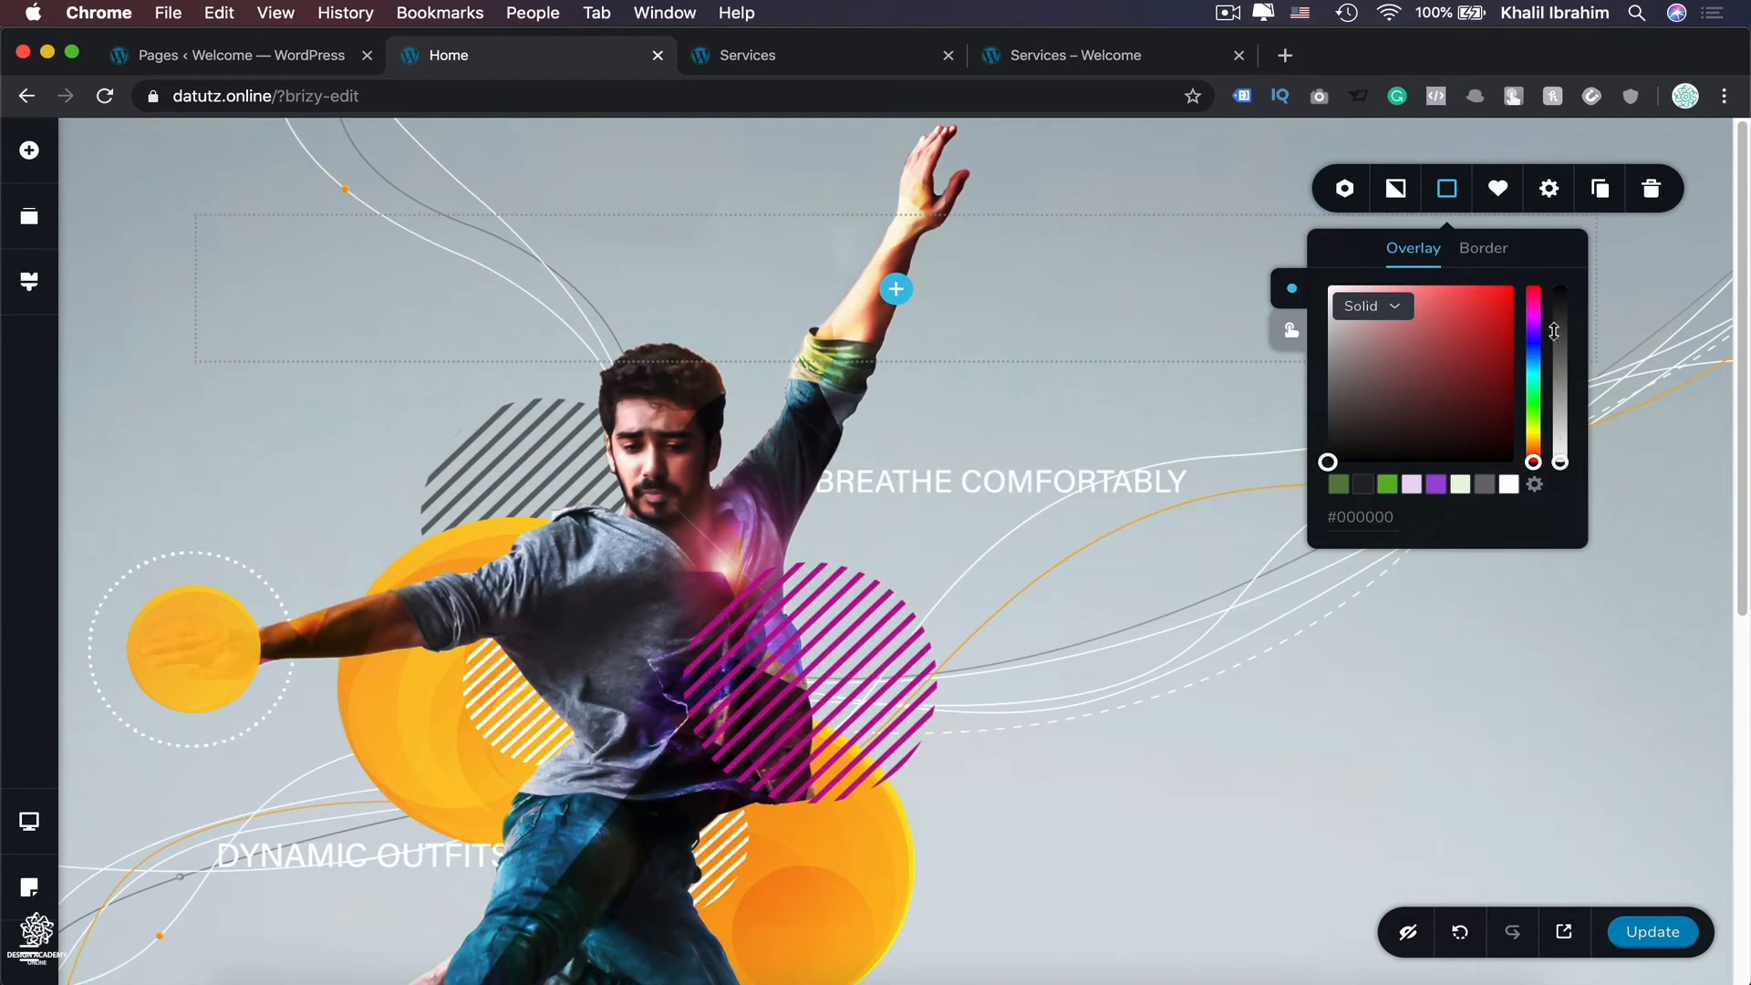
left_click(1560, 297)
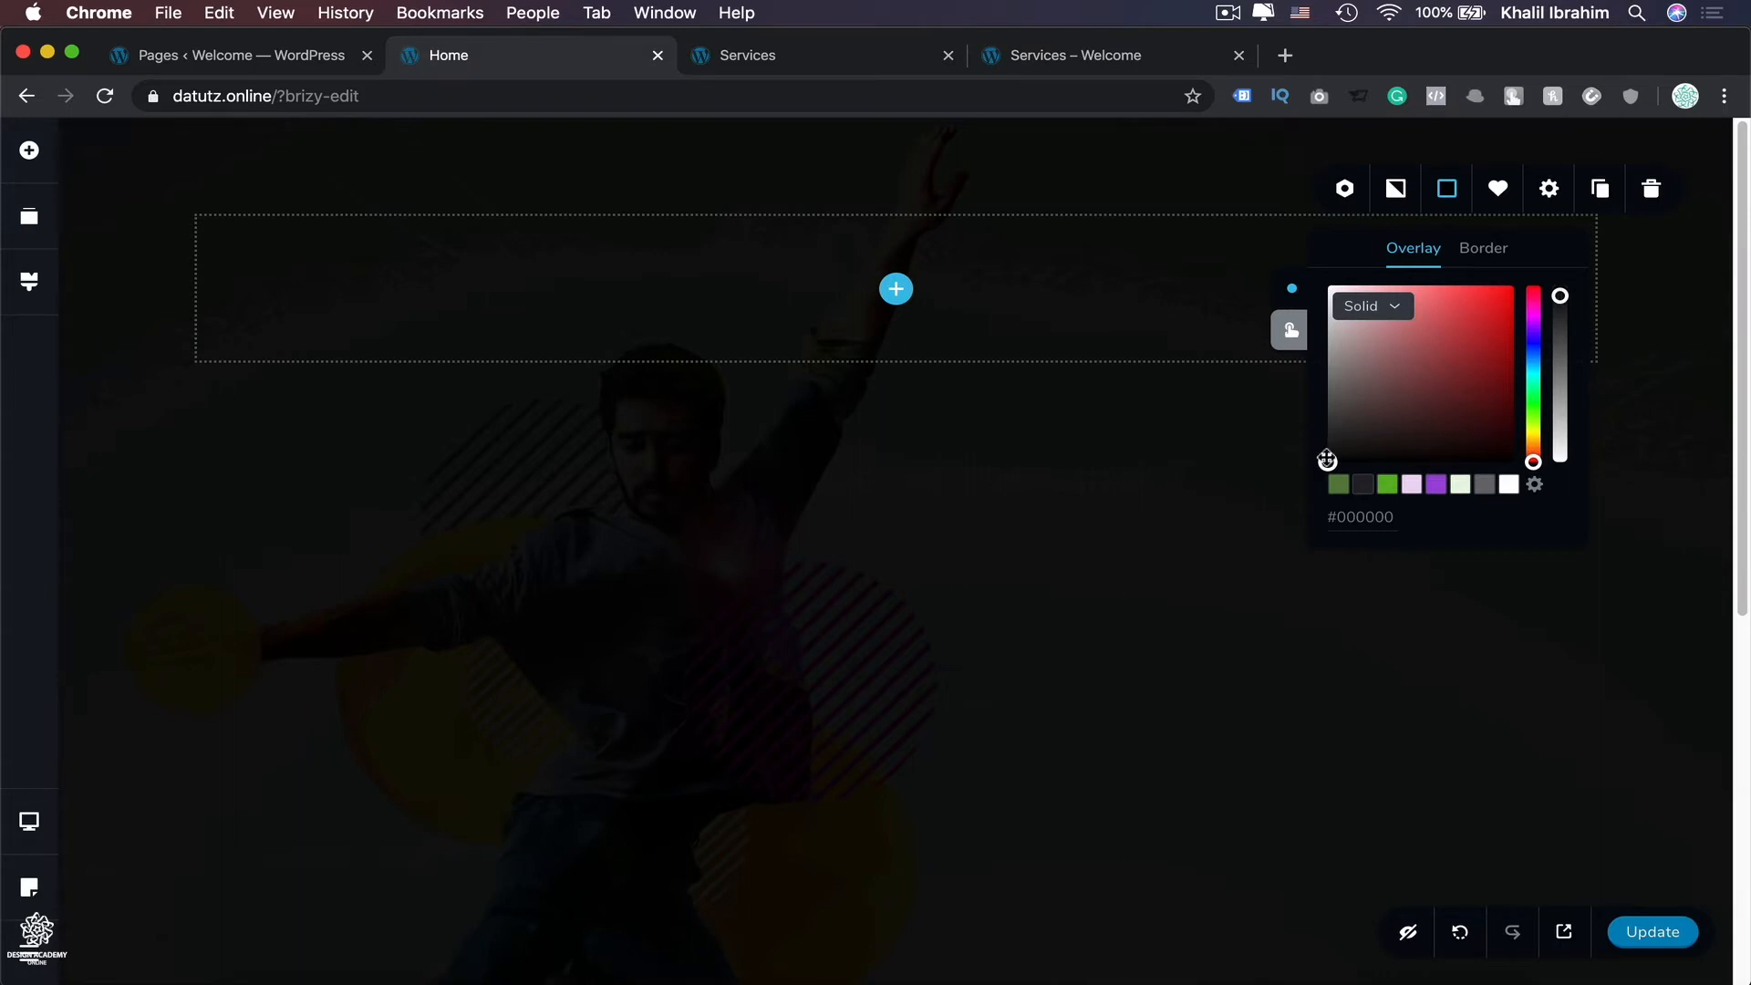
mouse_move(1464, 336)
left_mouse_down()
mouse_move(1511, 294)
mouse_move(1472, 339)
left_mouse_up()
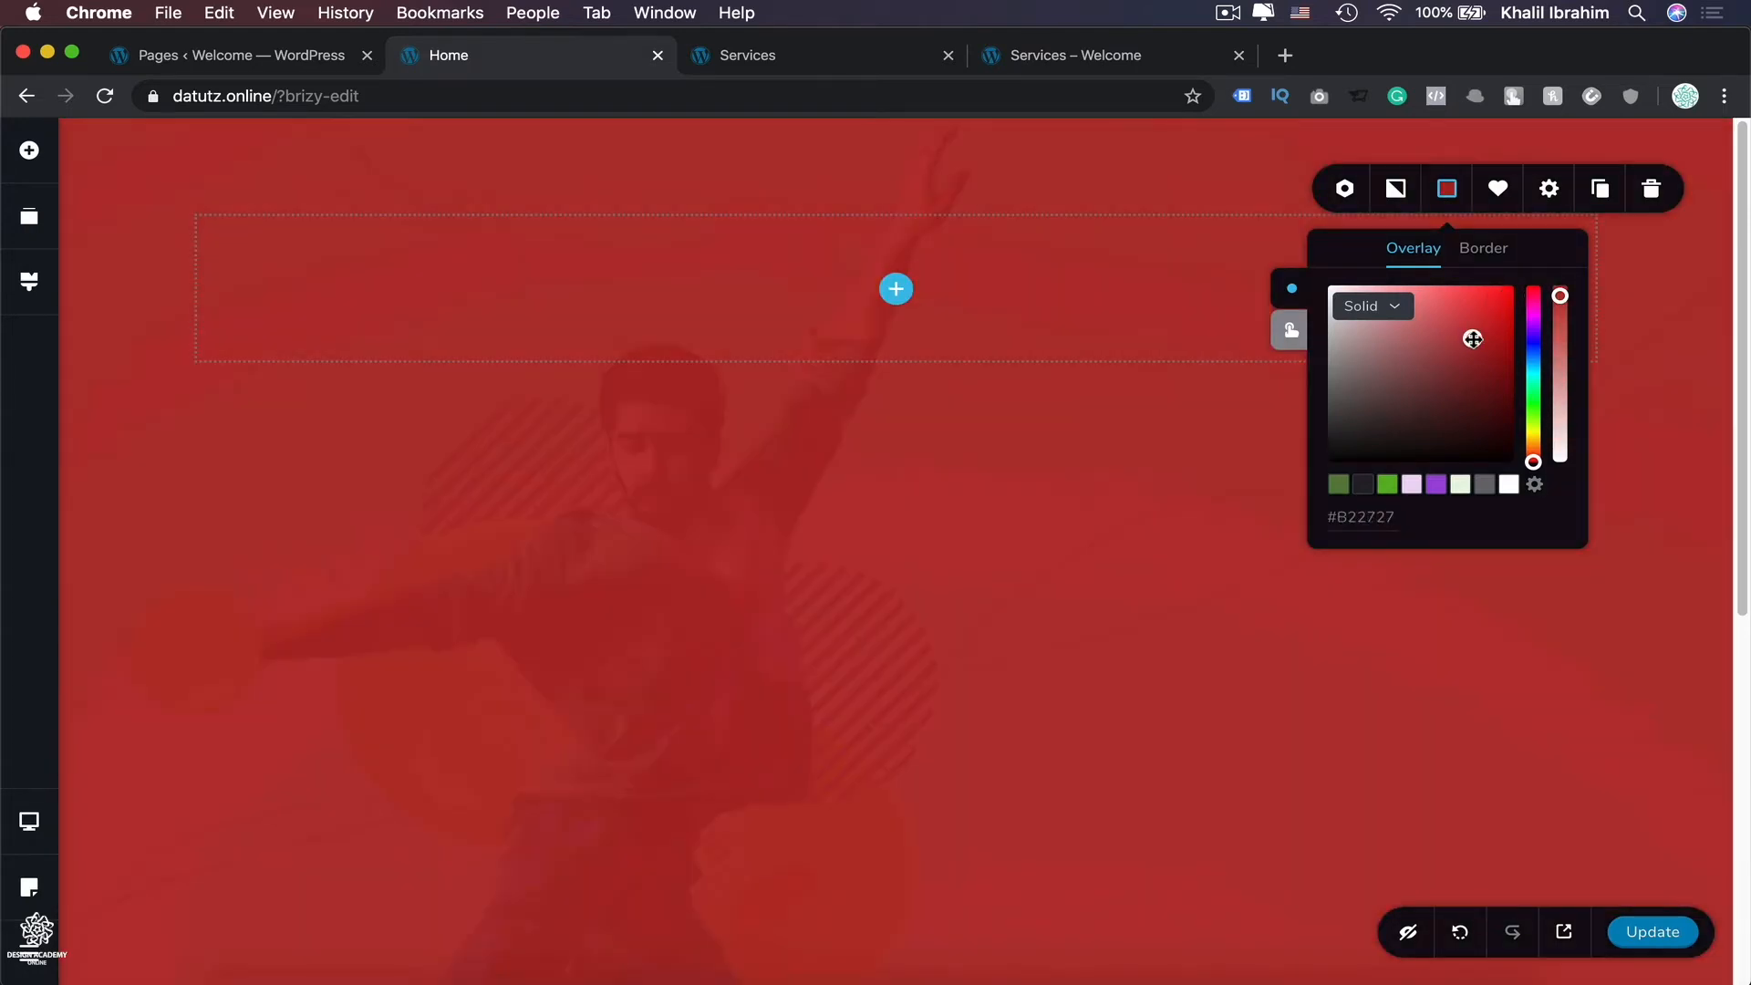
left_click(1562, 334)
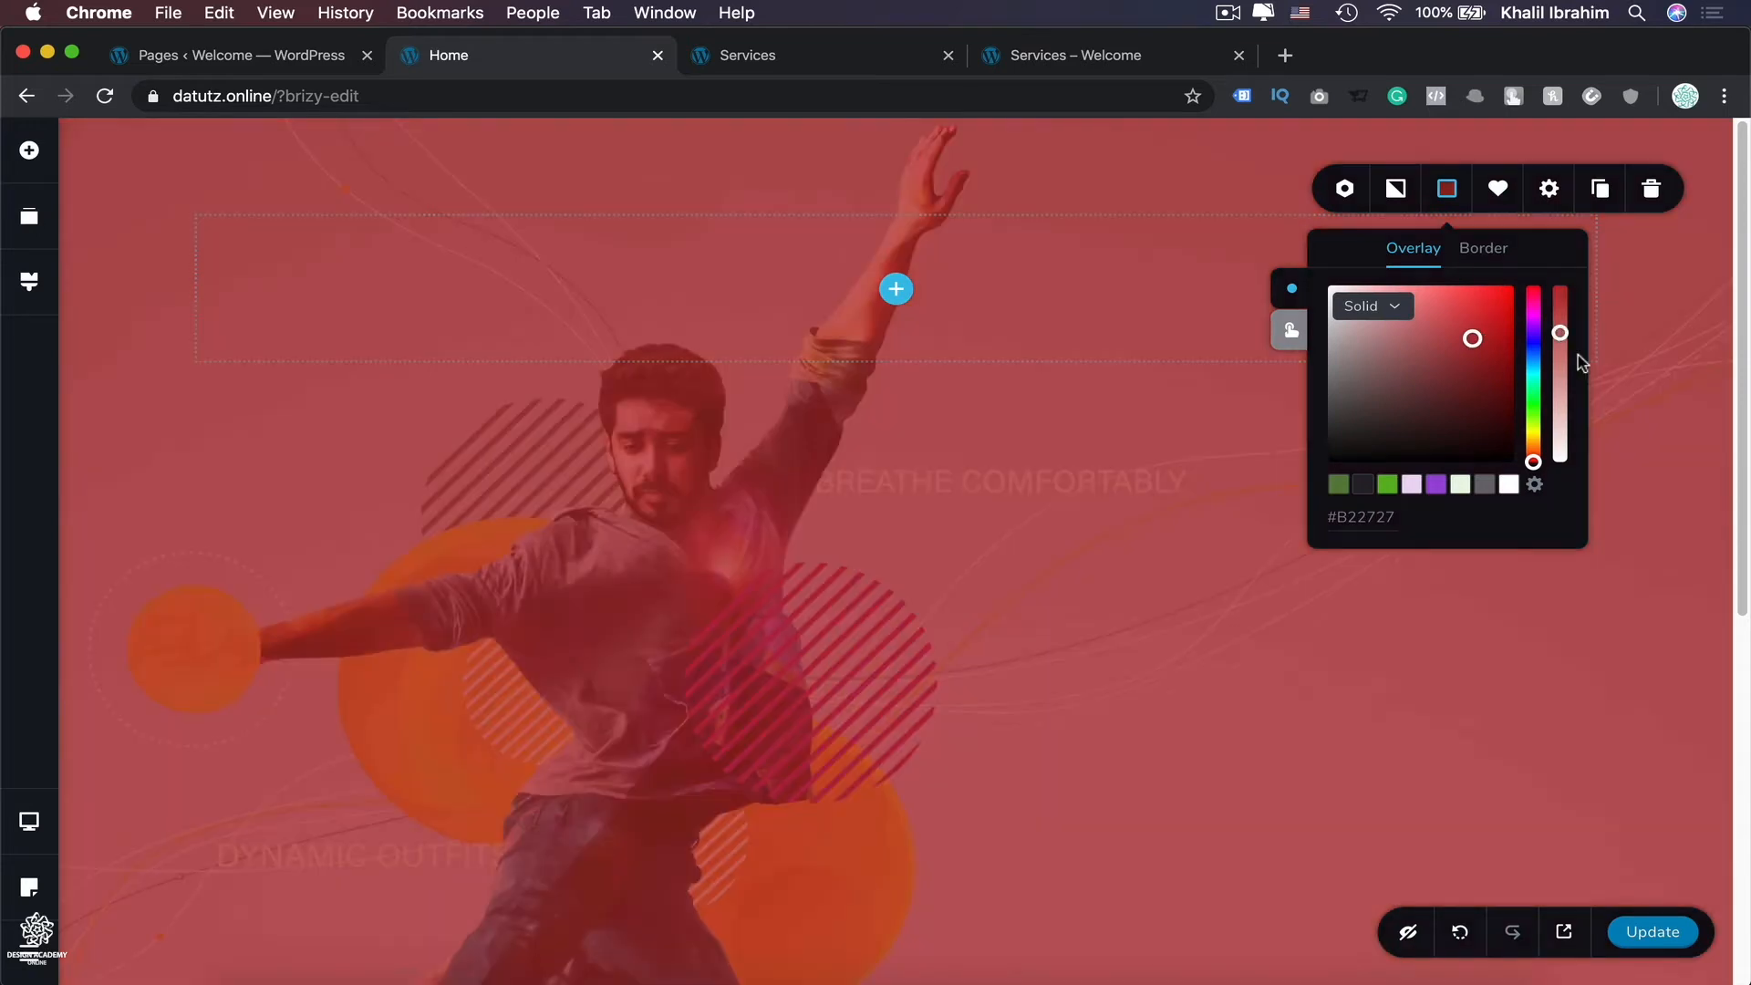
Step: Change the hero block's overlay colour to purple #8427B2 and lower its opacity to roughly half
left_click(1560, 287)
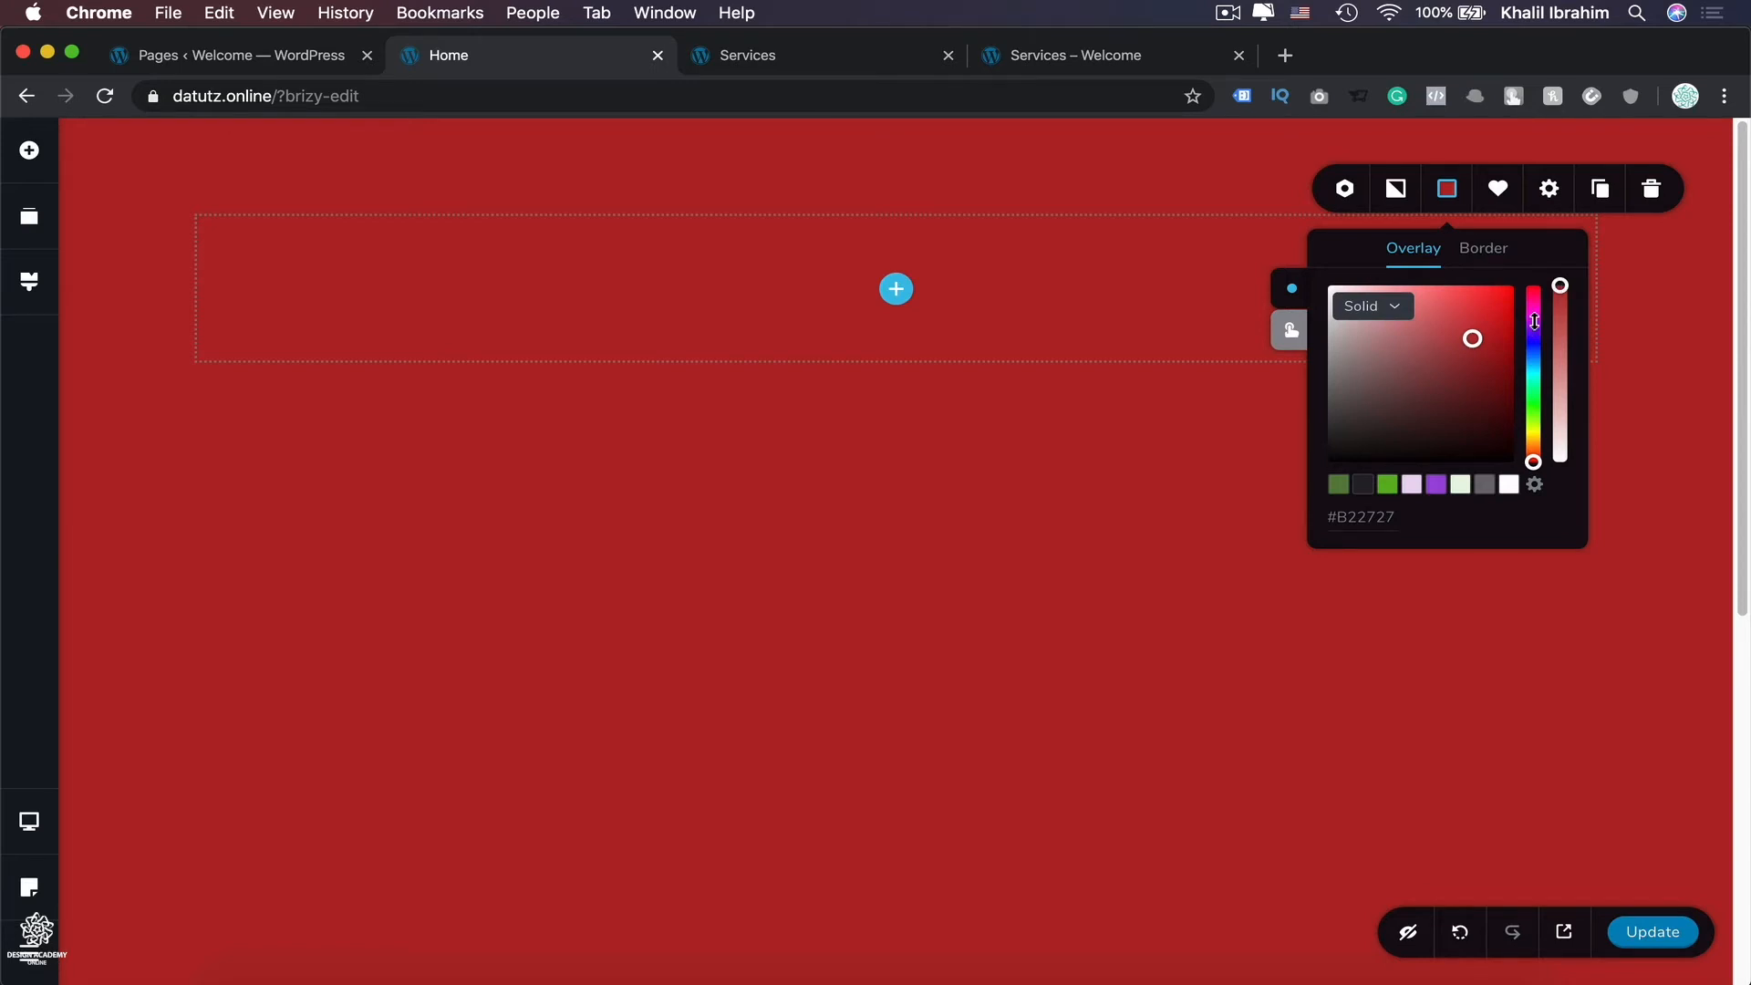
left_click(1534, 320)
mouse_move(1534, 320)
left_mouse_down()
mouse_move(1534, 293)
mouse_move(1535, 325)
left_mouse_up()
left_click(1559, 341)
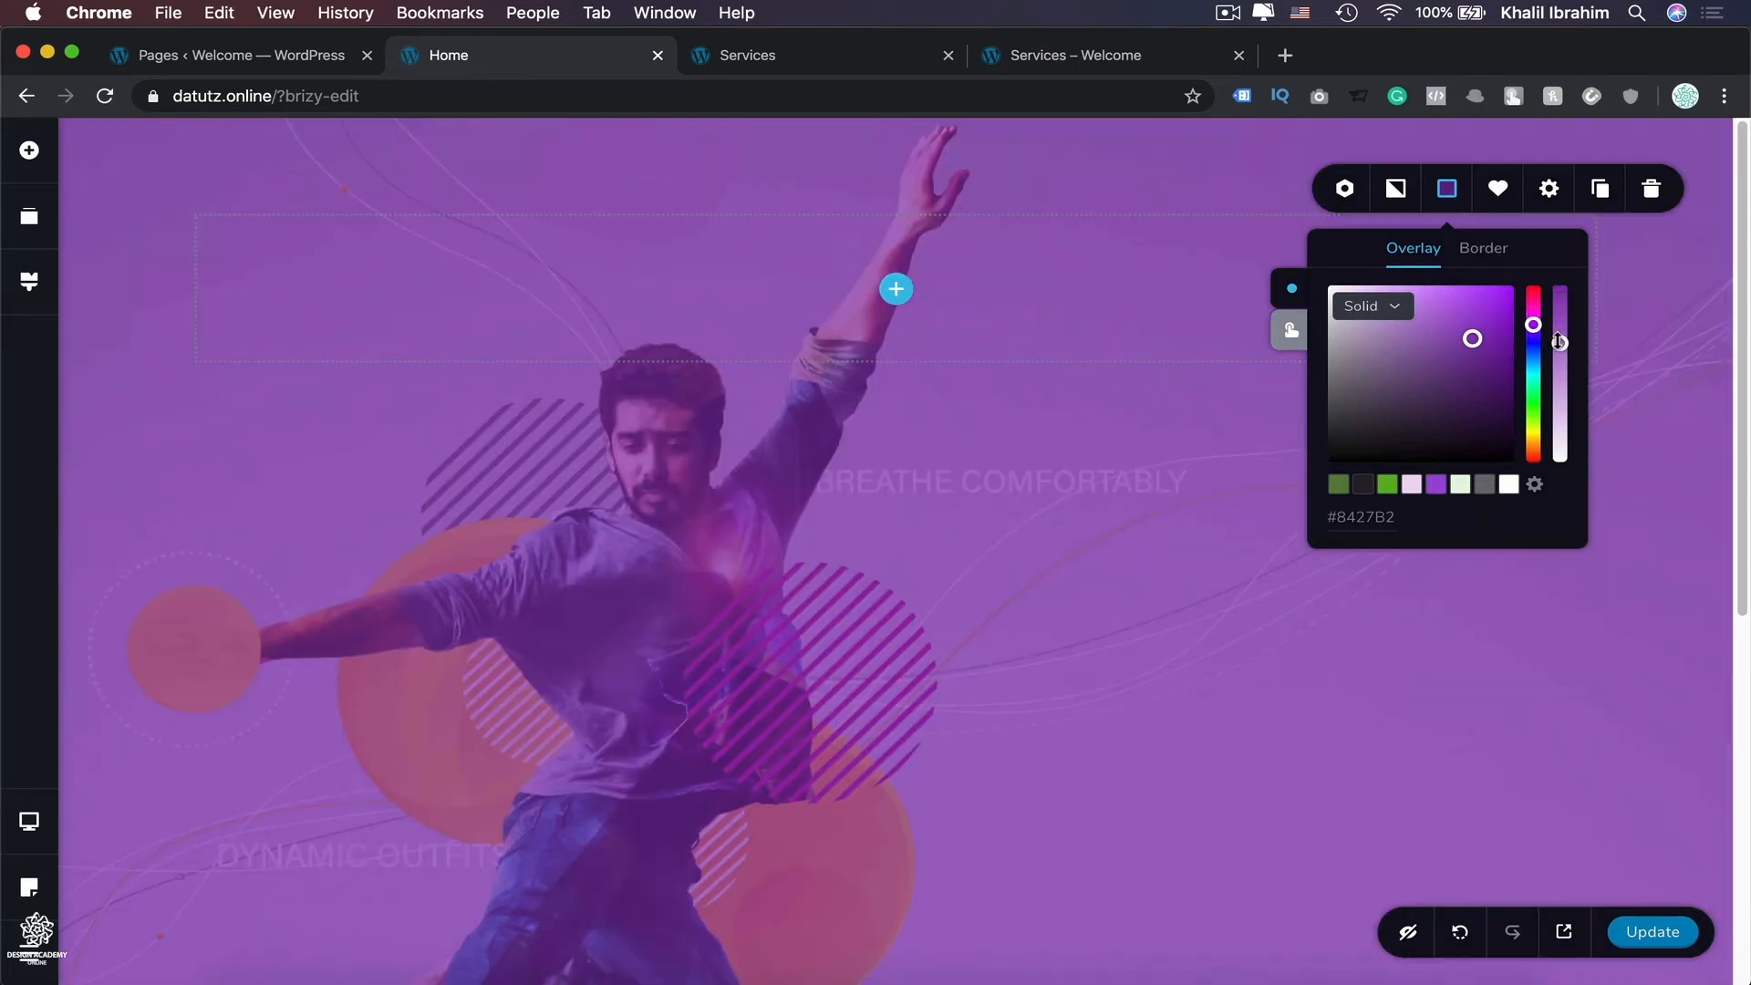
left_click_drag(1559, 342, 1560, 392)
mouse_move(1561, 398)
left_mouse_down()
mouse_move(1561, 297)
mouse_move(1564, 388)
left_mouse_up()
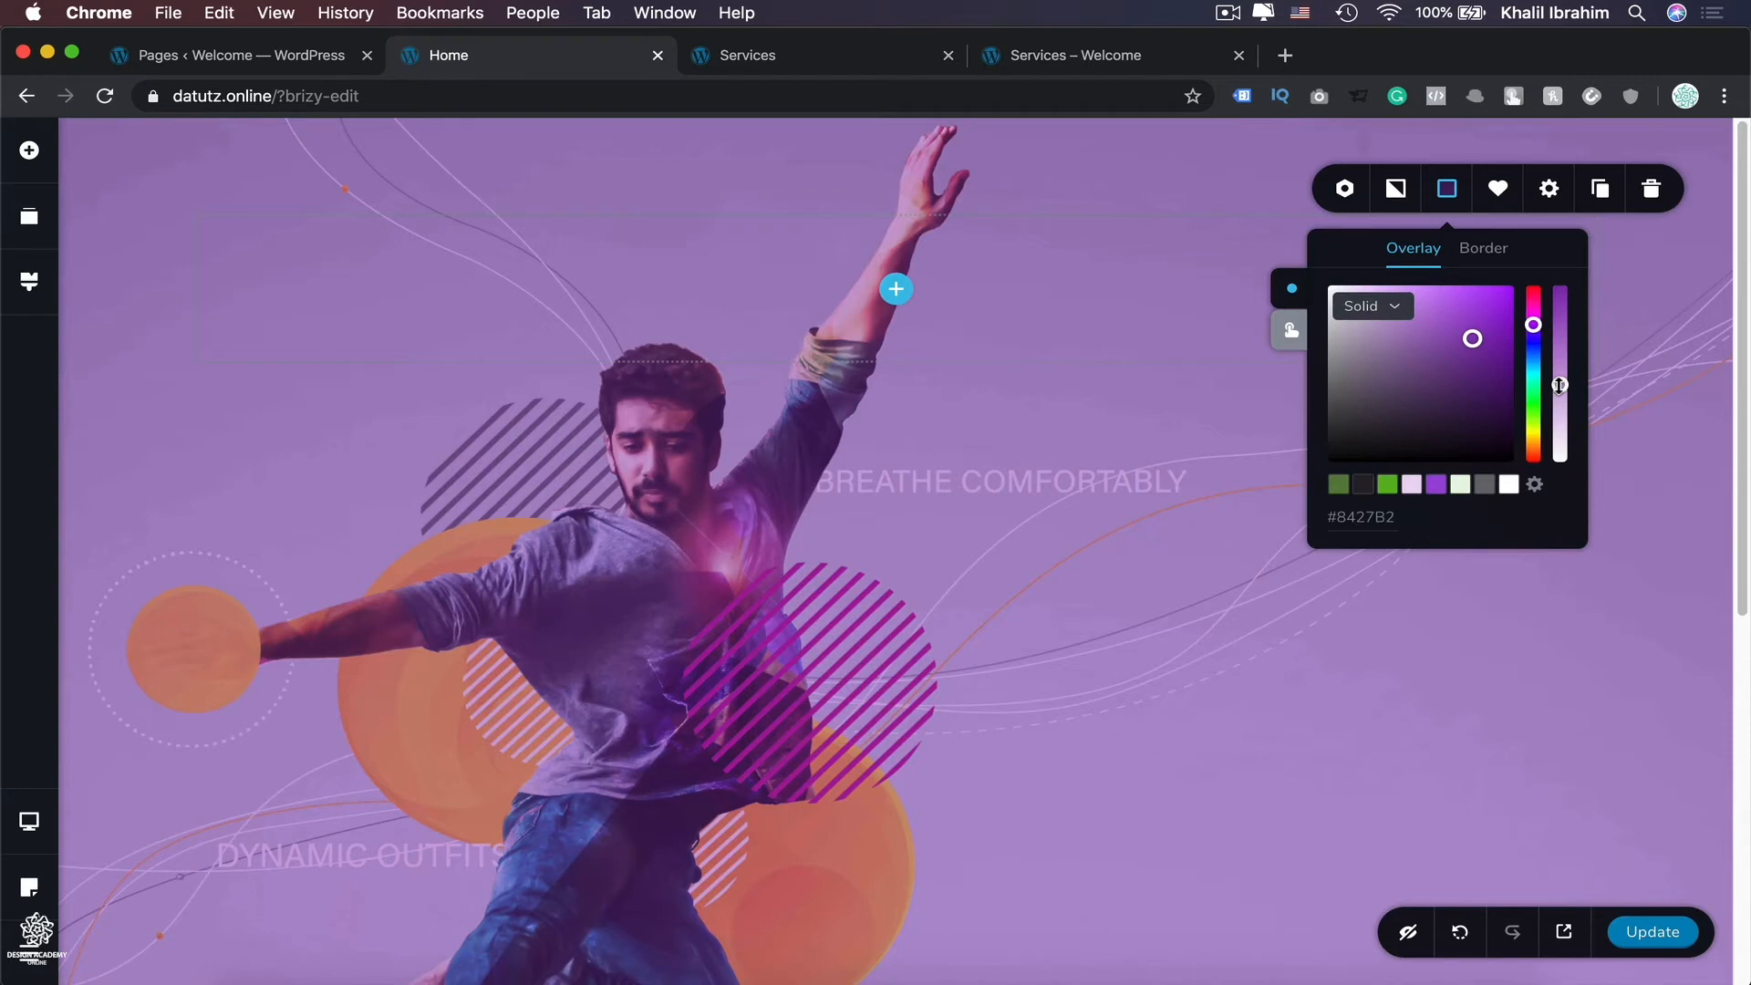
Step: Change the hero block's overlay to the saved purple #9E47DA and its hover-state overlay to green #47DA4D
left_click(1436, 483)
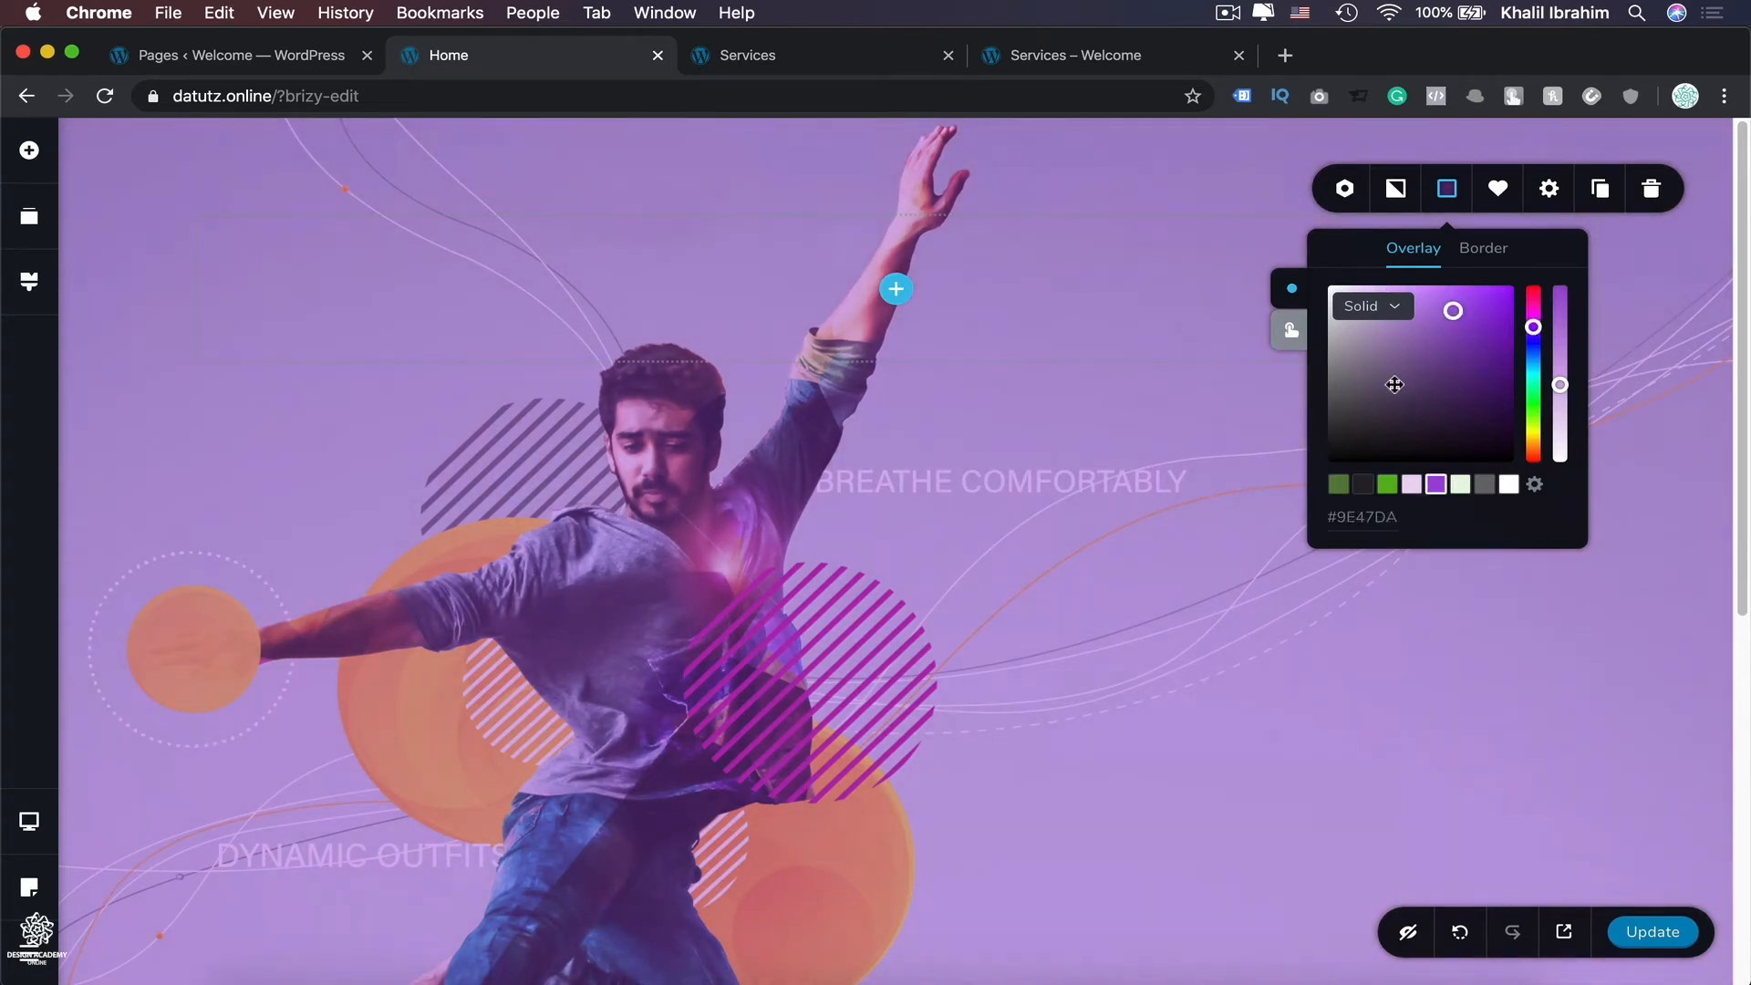
left_click(1291, 334)
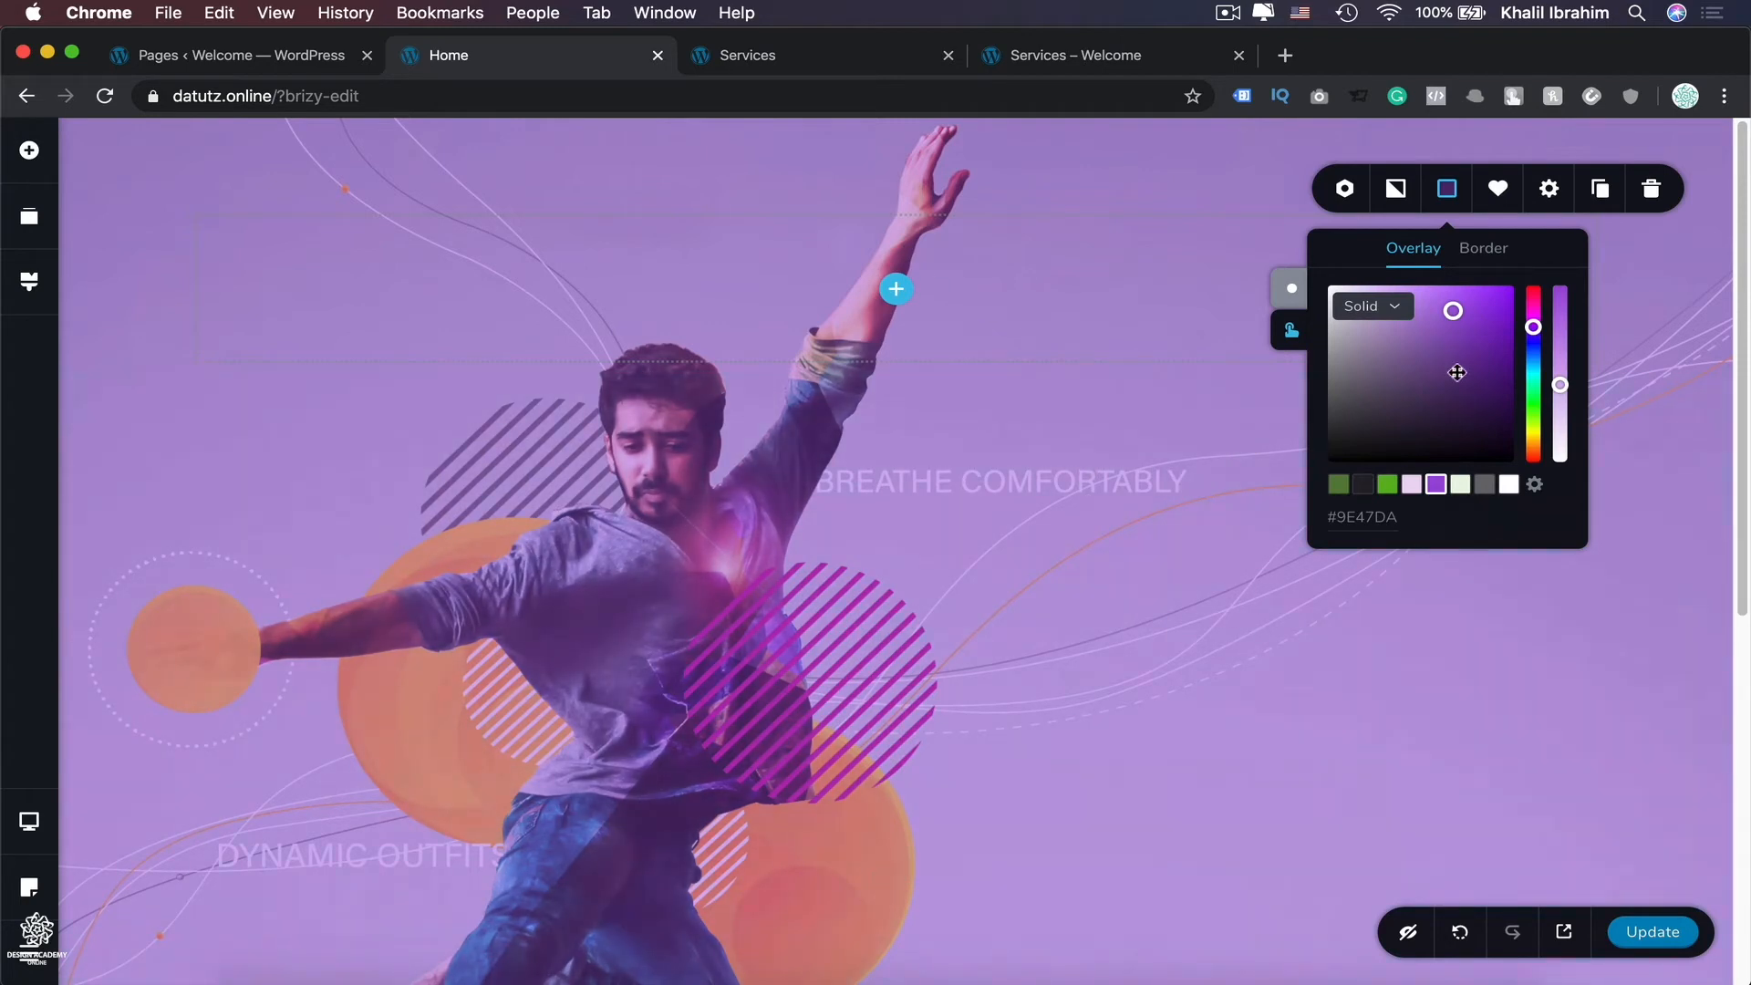
left_click(1533, 402)
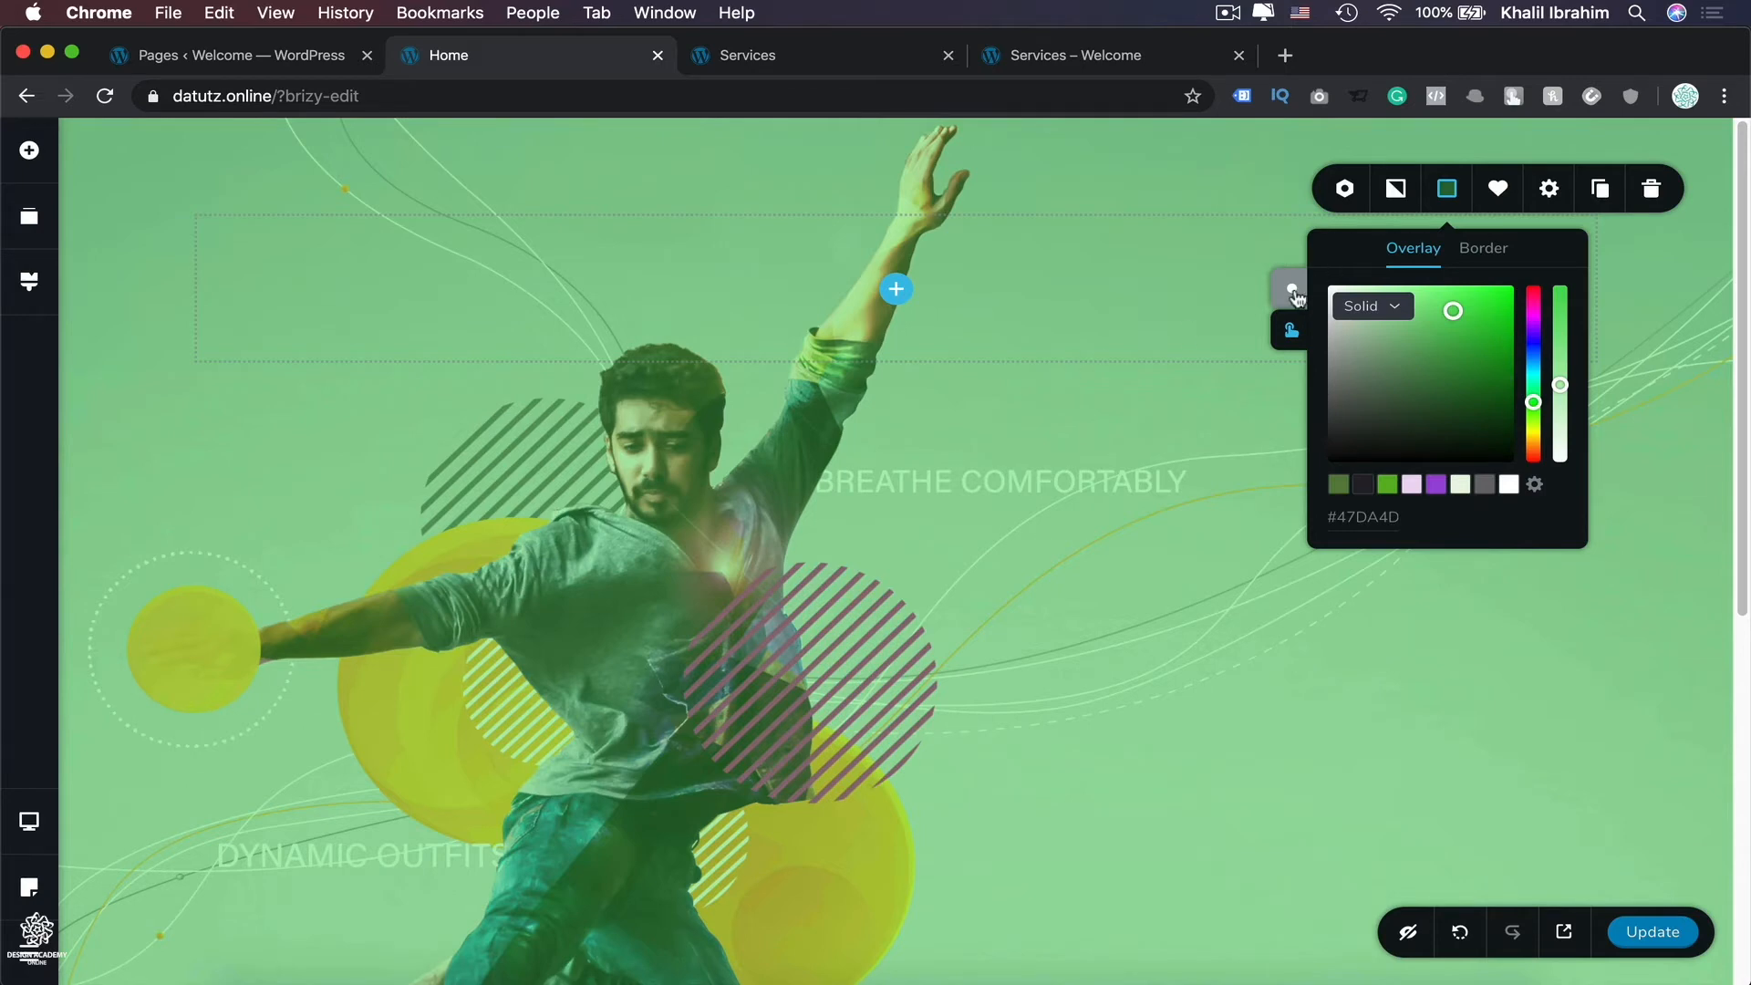
Step: Make the hero block's overlay fully transparent in both the normal and hover states
left_click(1293, 292)
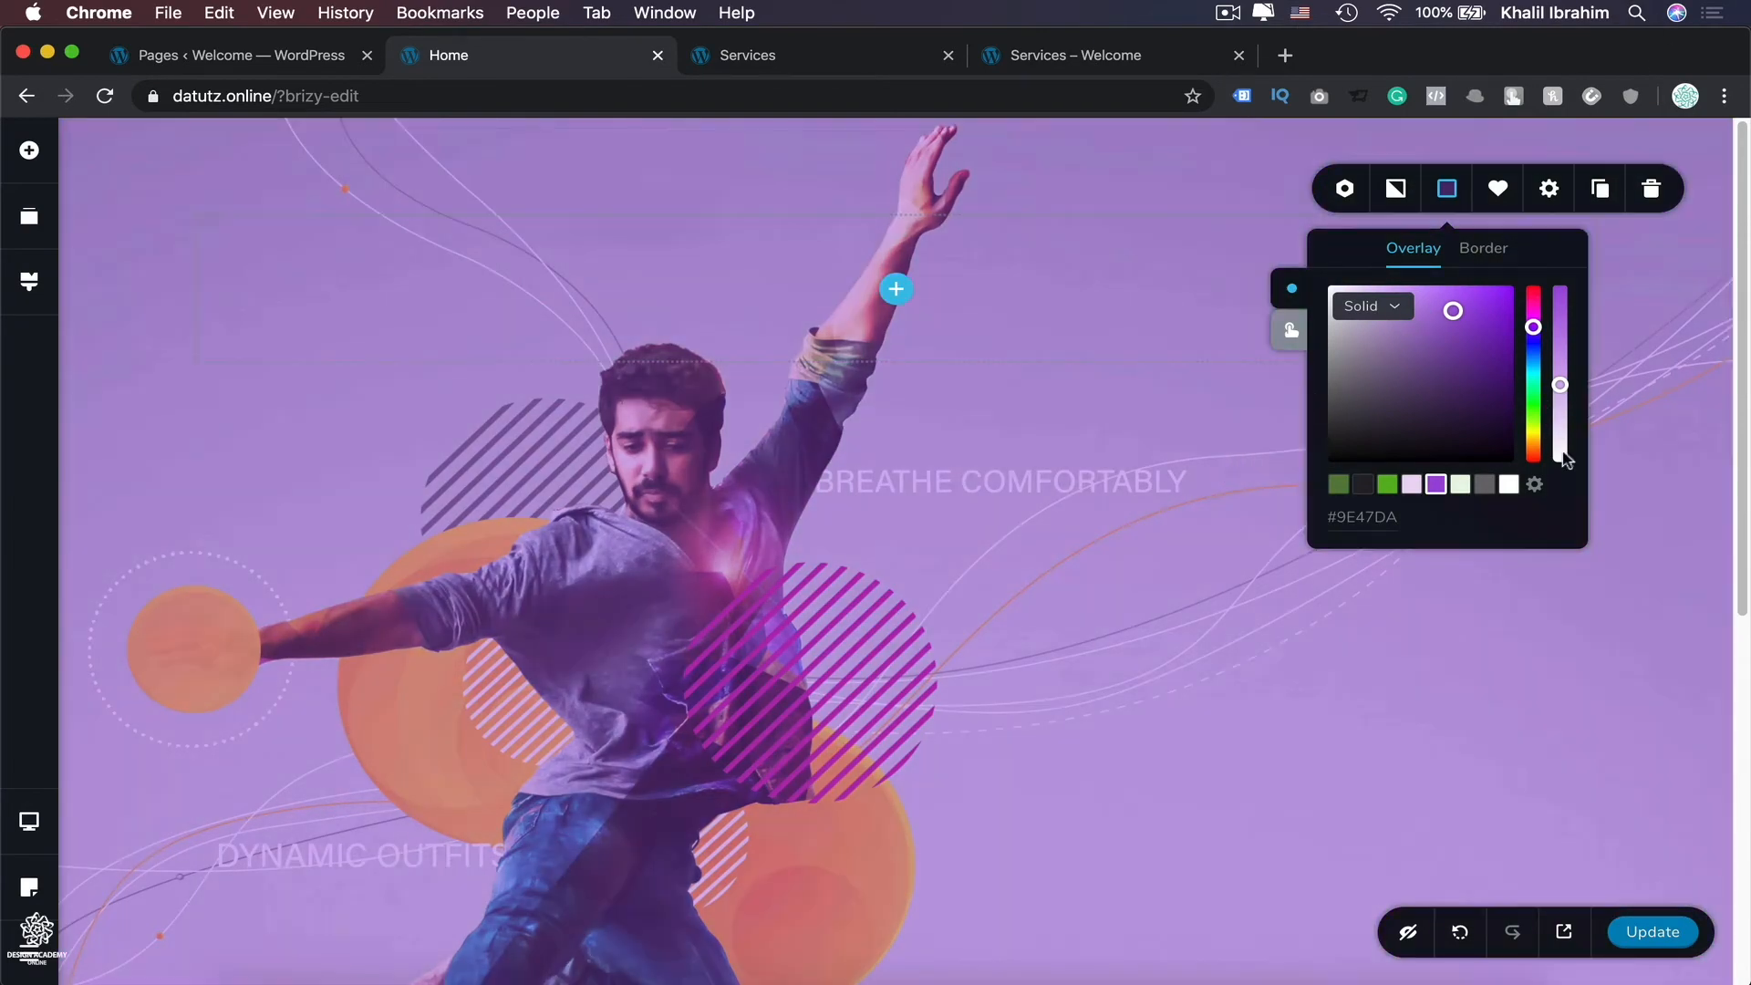
left_click(1561, 456)
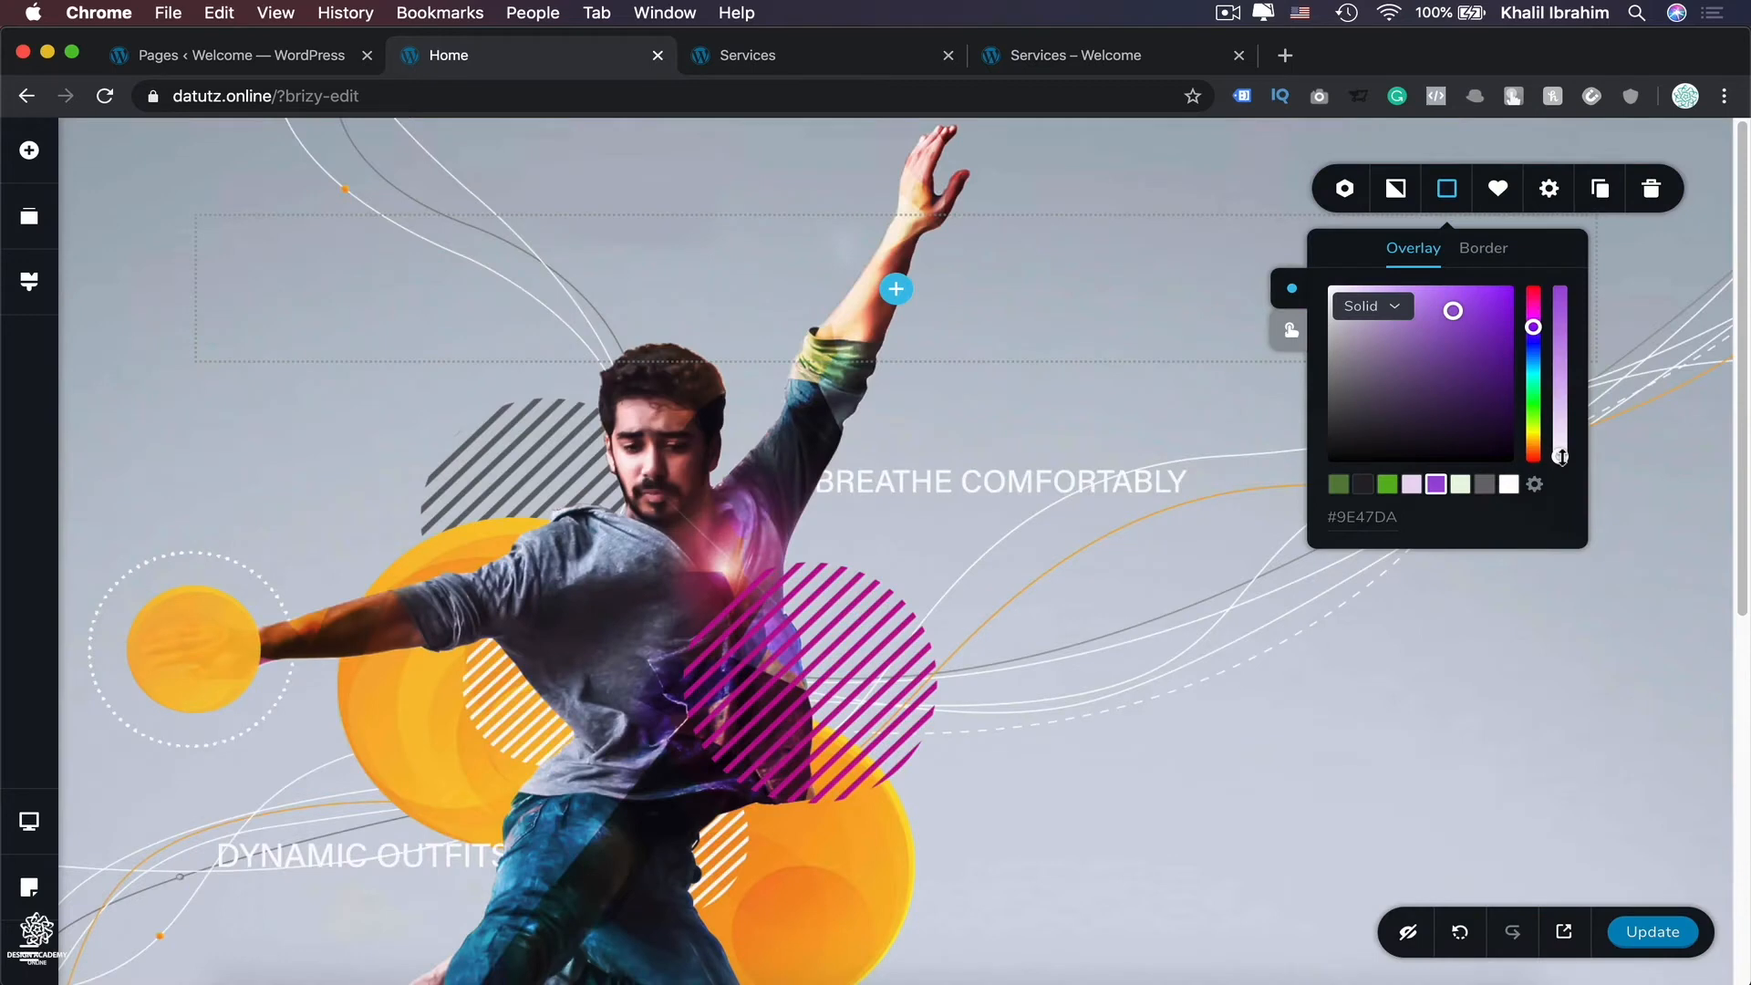
left_click(1291, 329)
left_click(1534, 402)
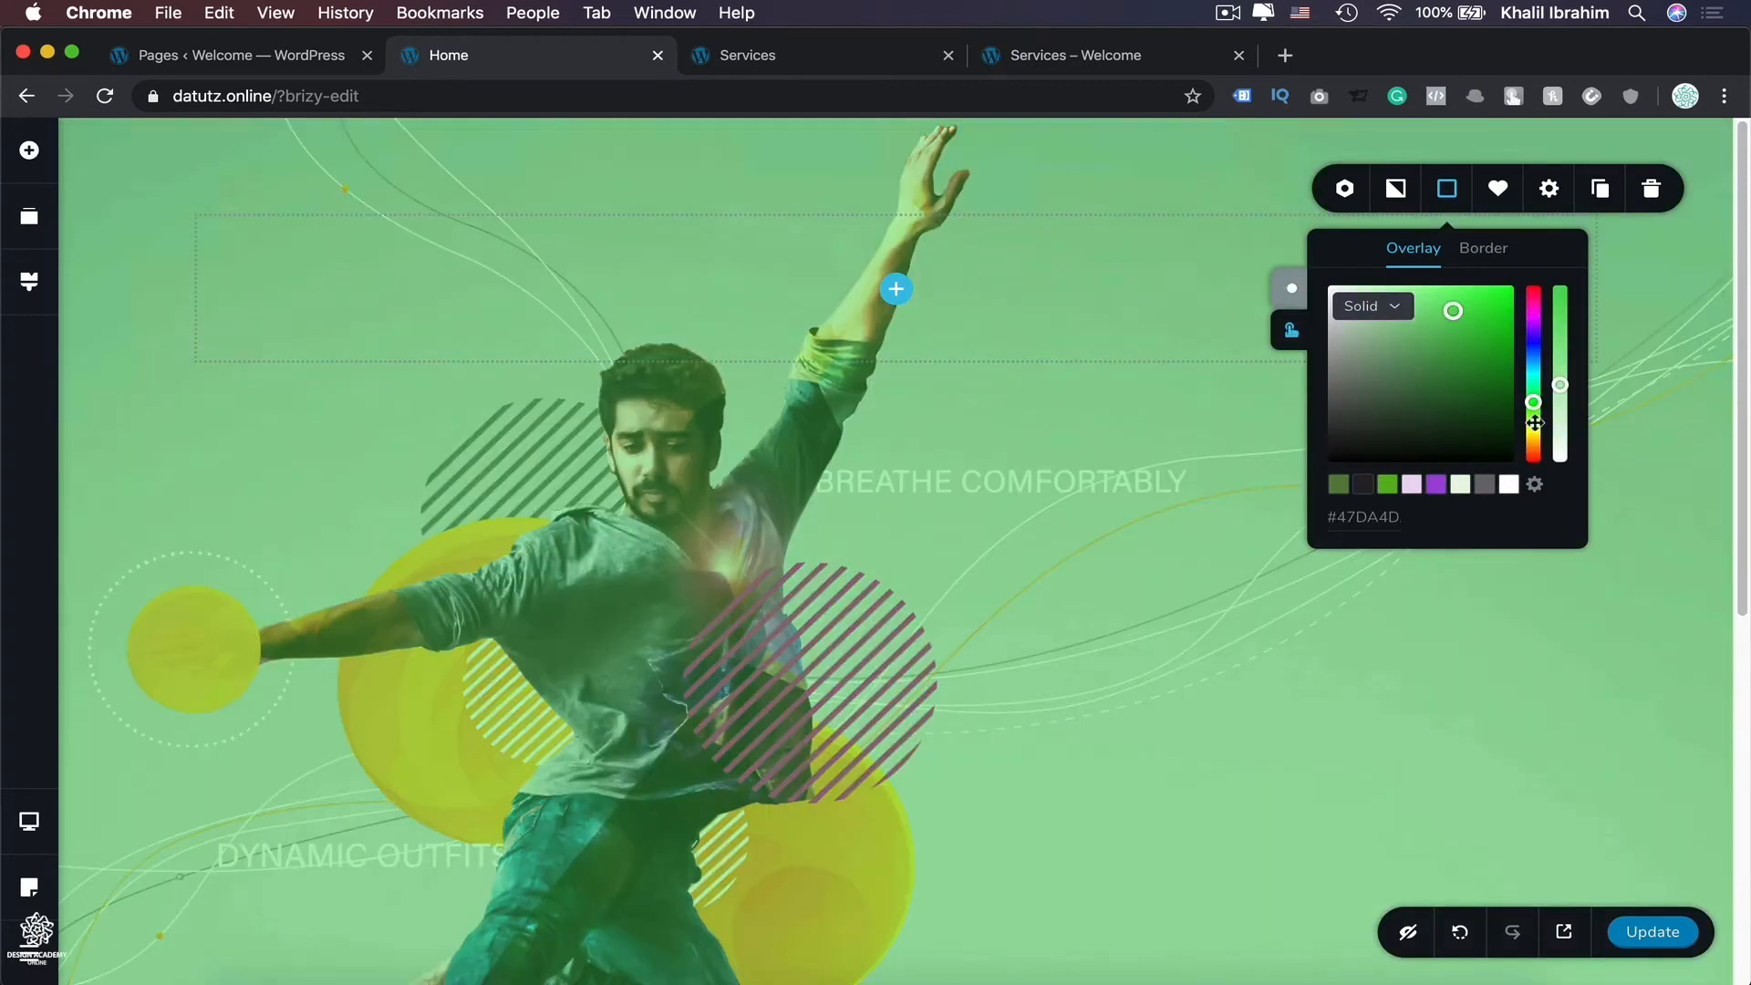
left_click(1561, 456)
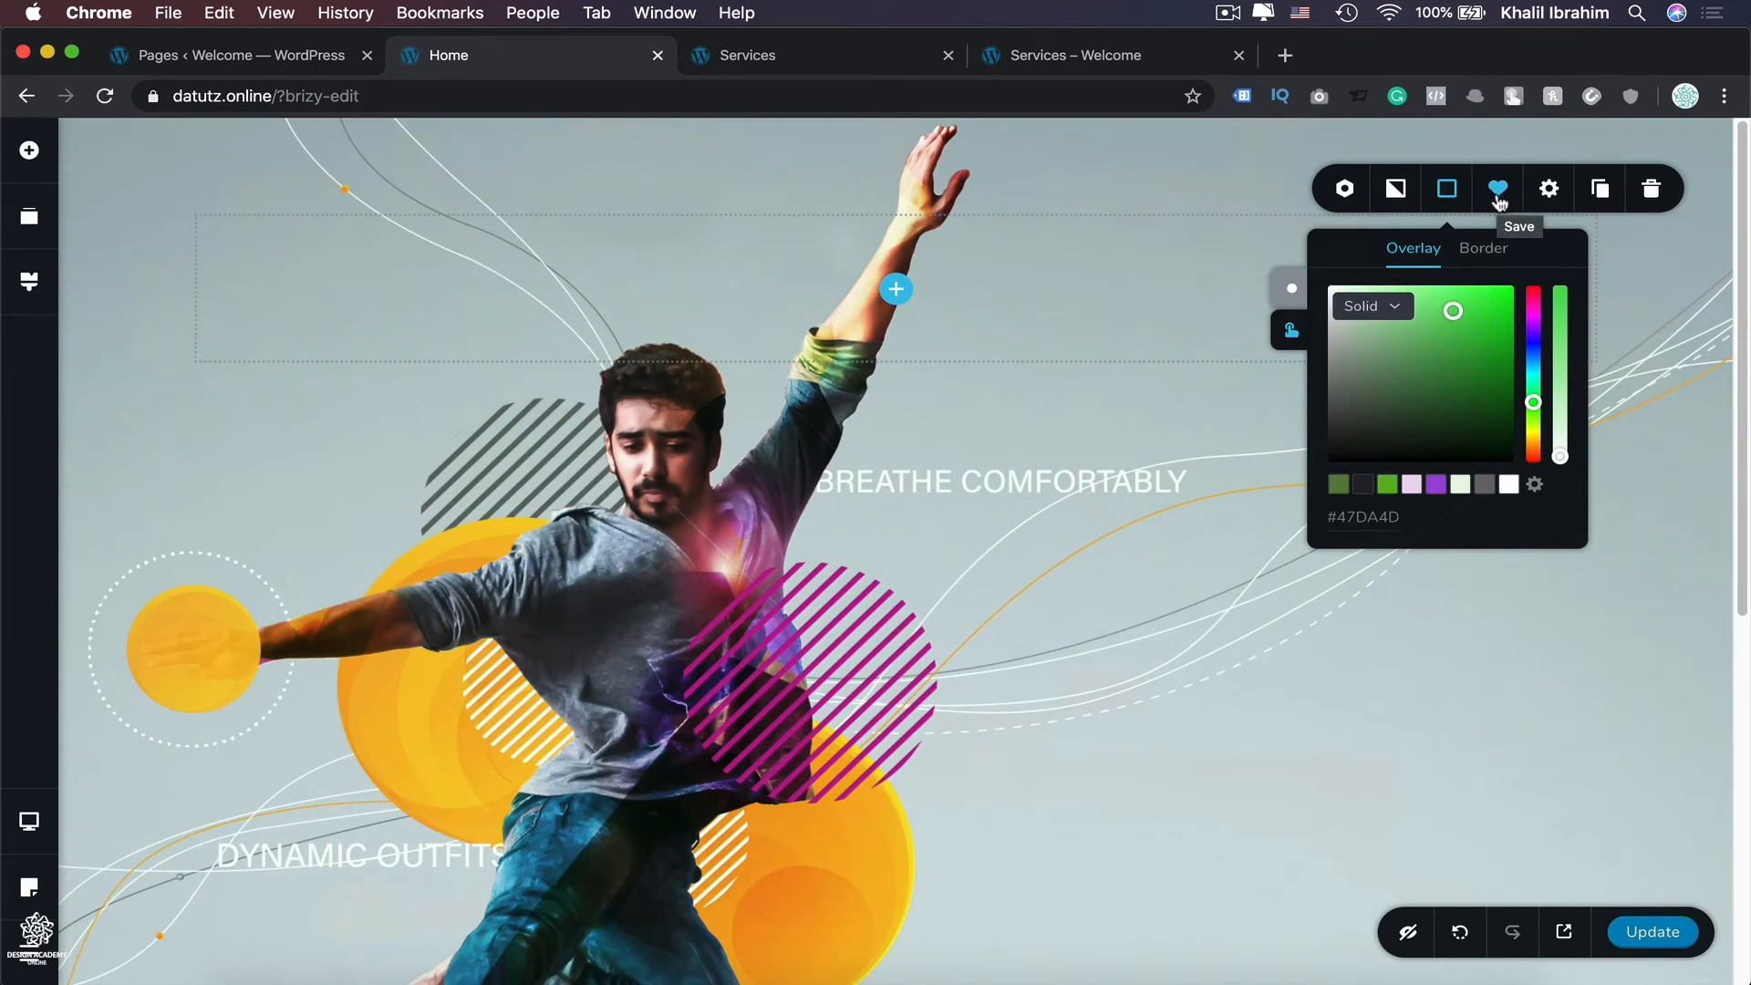
Step: Set the hero block's width to Full and show its height options
left_click(1549, 189)
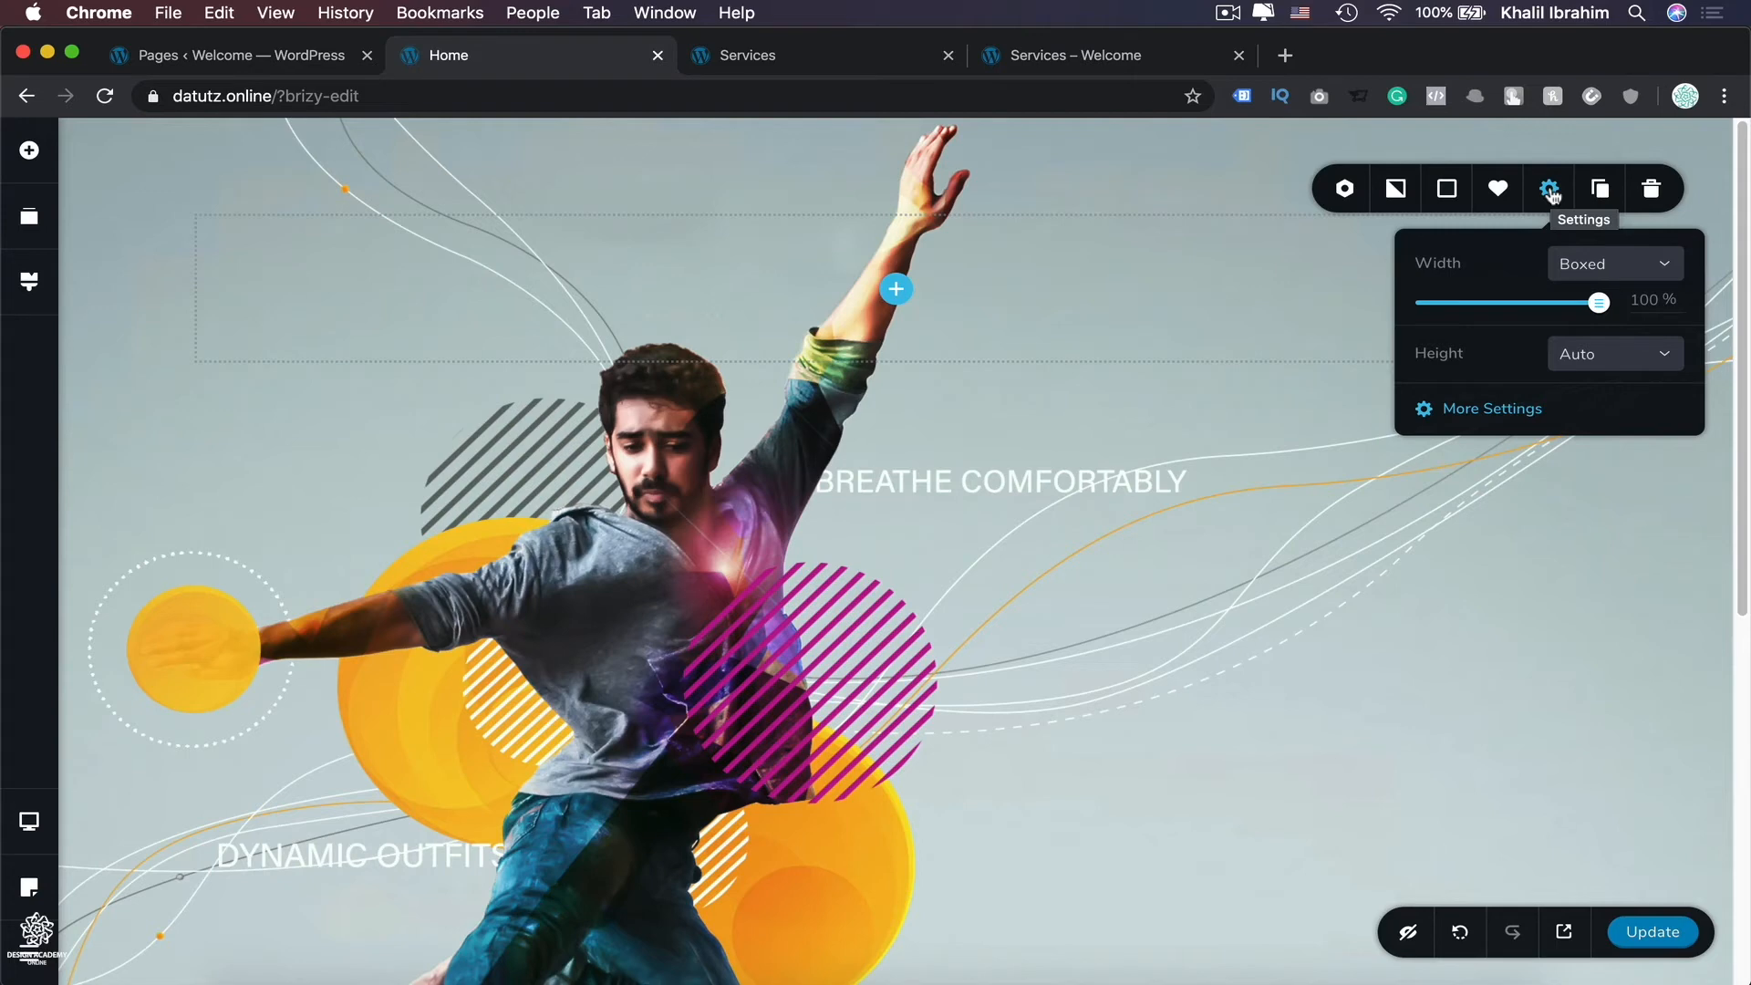
left_click(1657, 264)
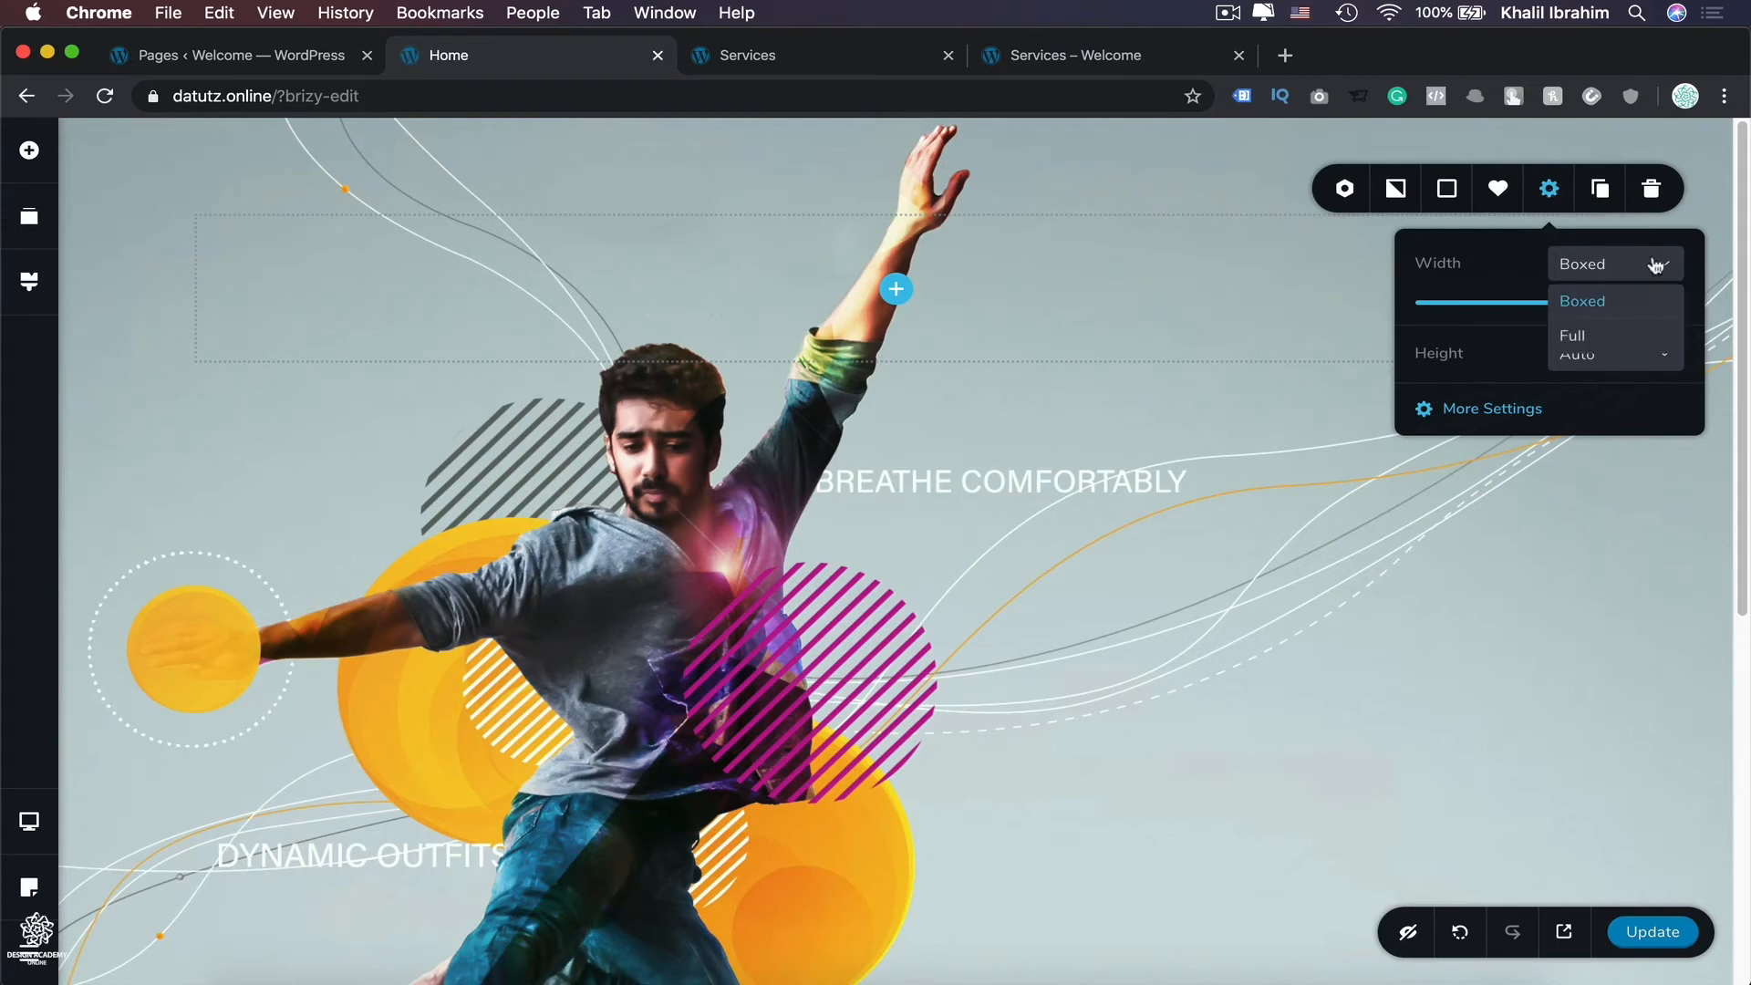
left_click(1516, 265)
left_click(1669, 269)
left_click(1612, 338)
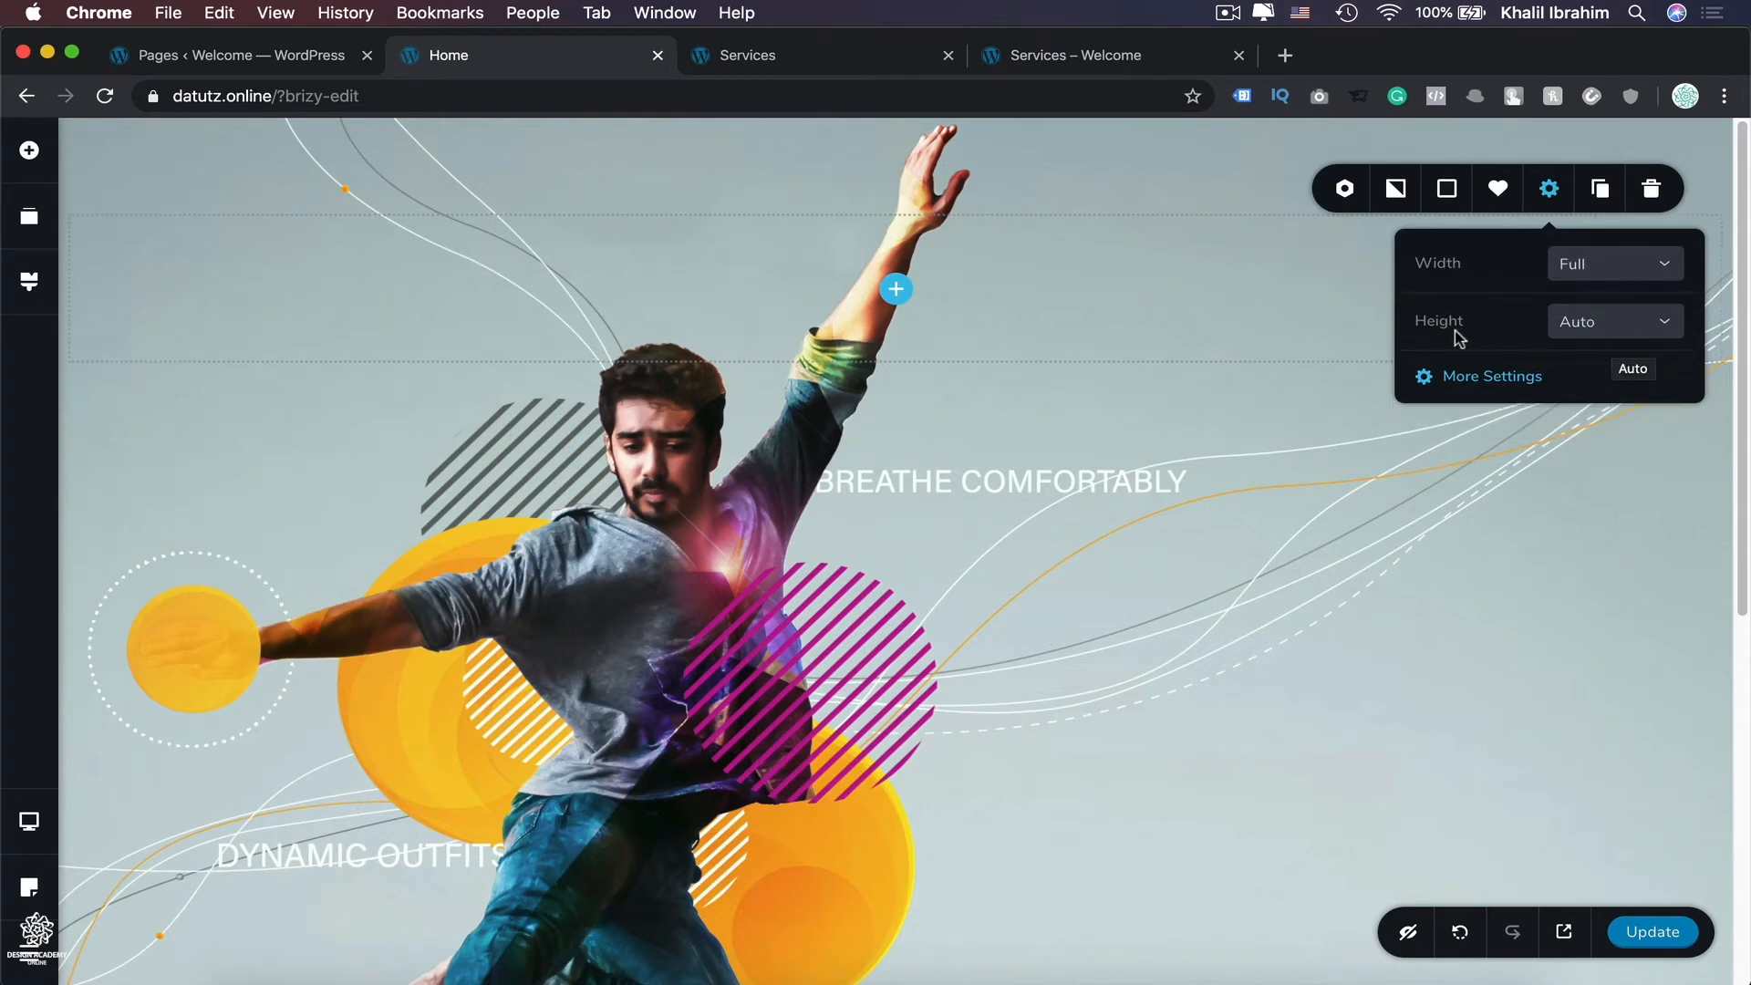
left_click(1664, 328)
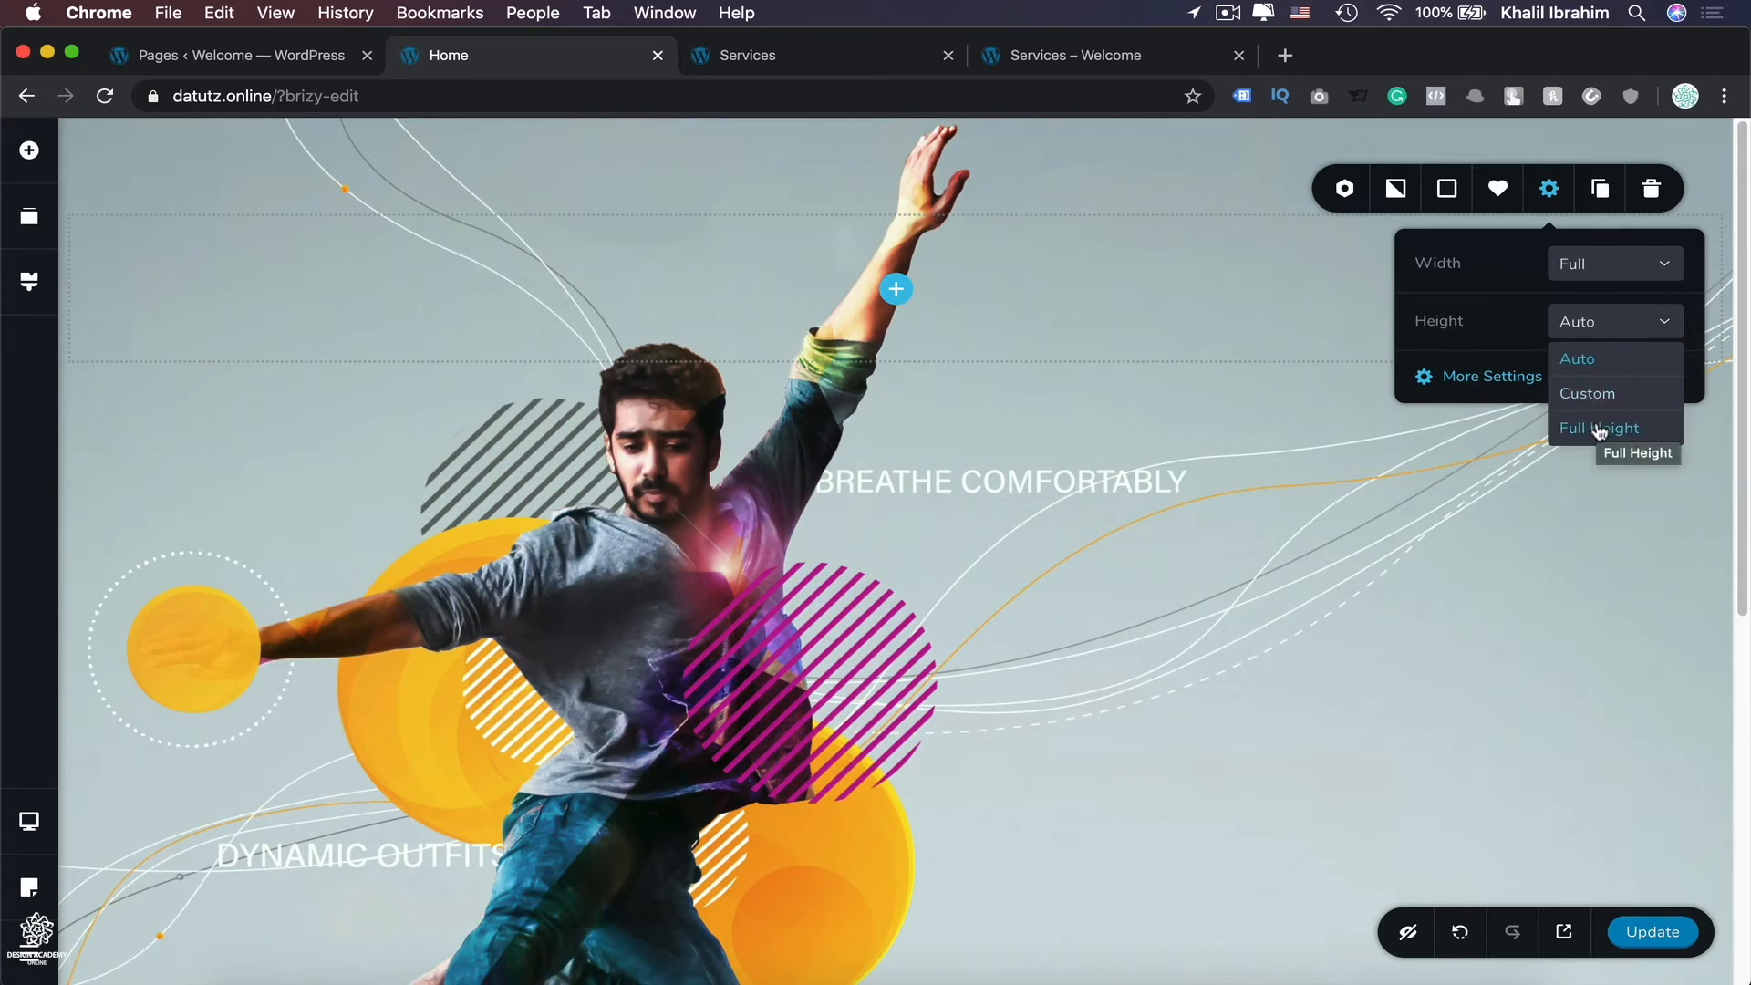
Step: Open the hero block's detailed styling settings and bring up the shape choices for its bottom divider
left_click(1485, 380)
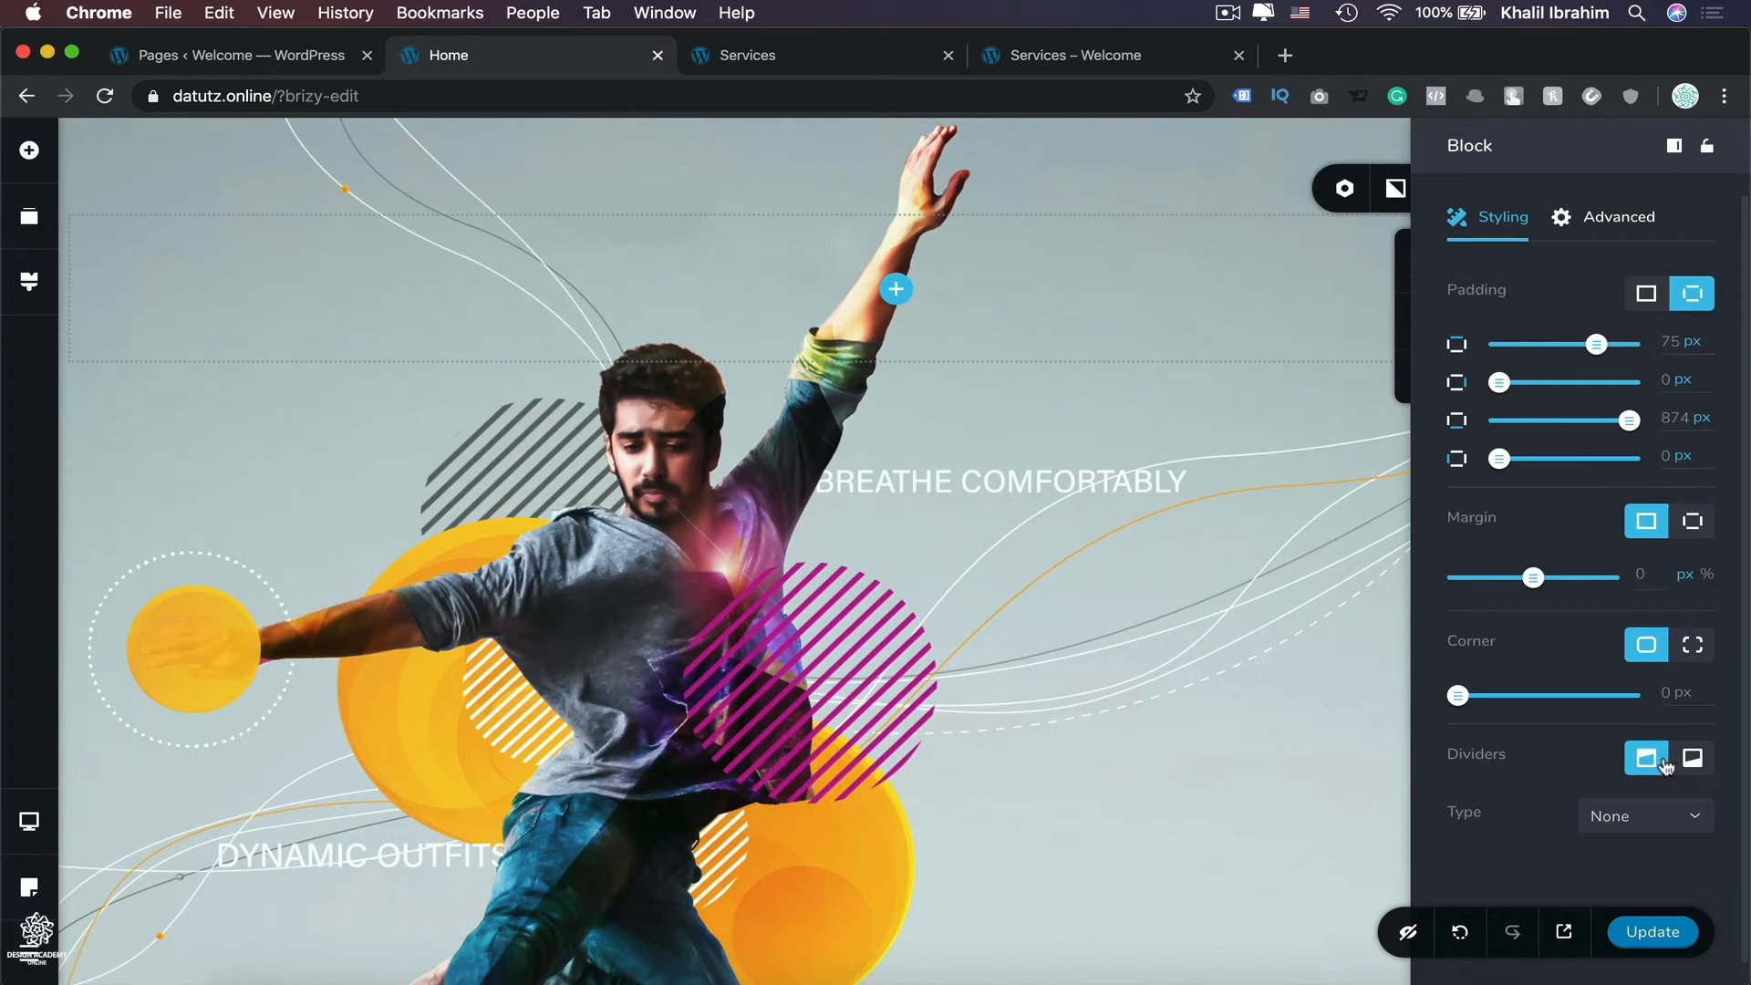
left_click(1706, 764)
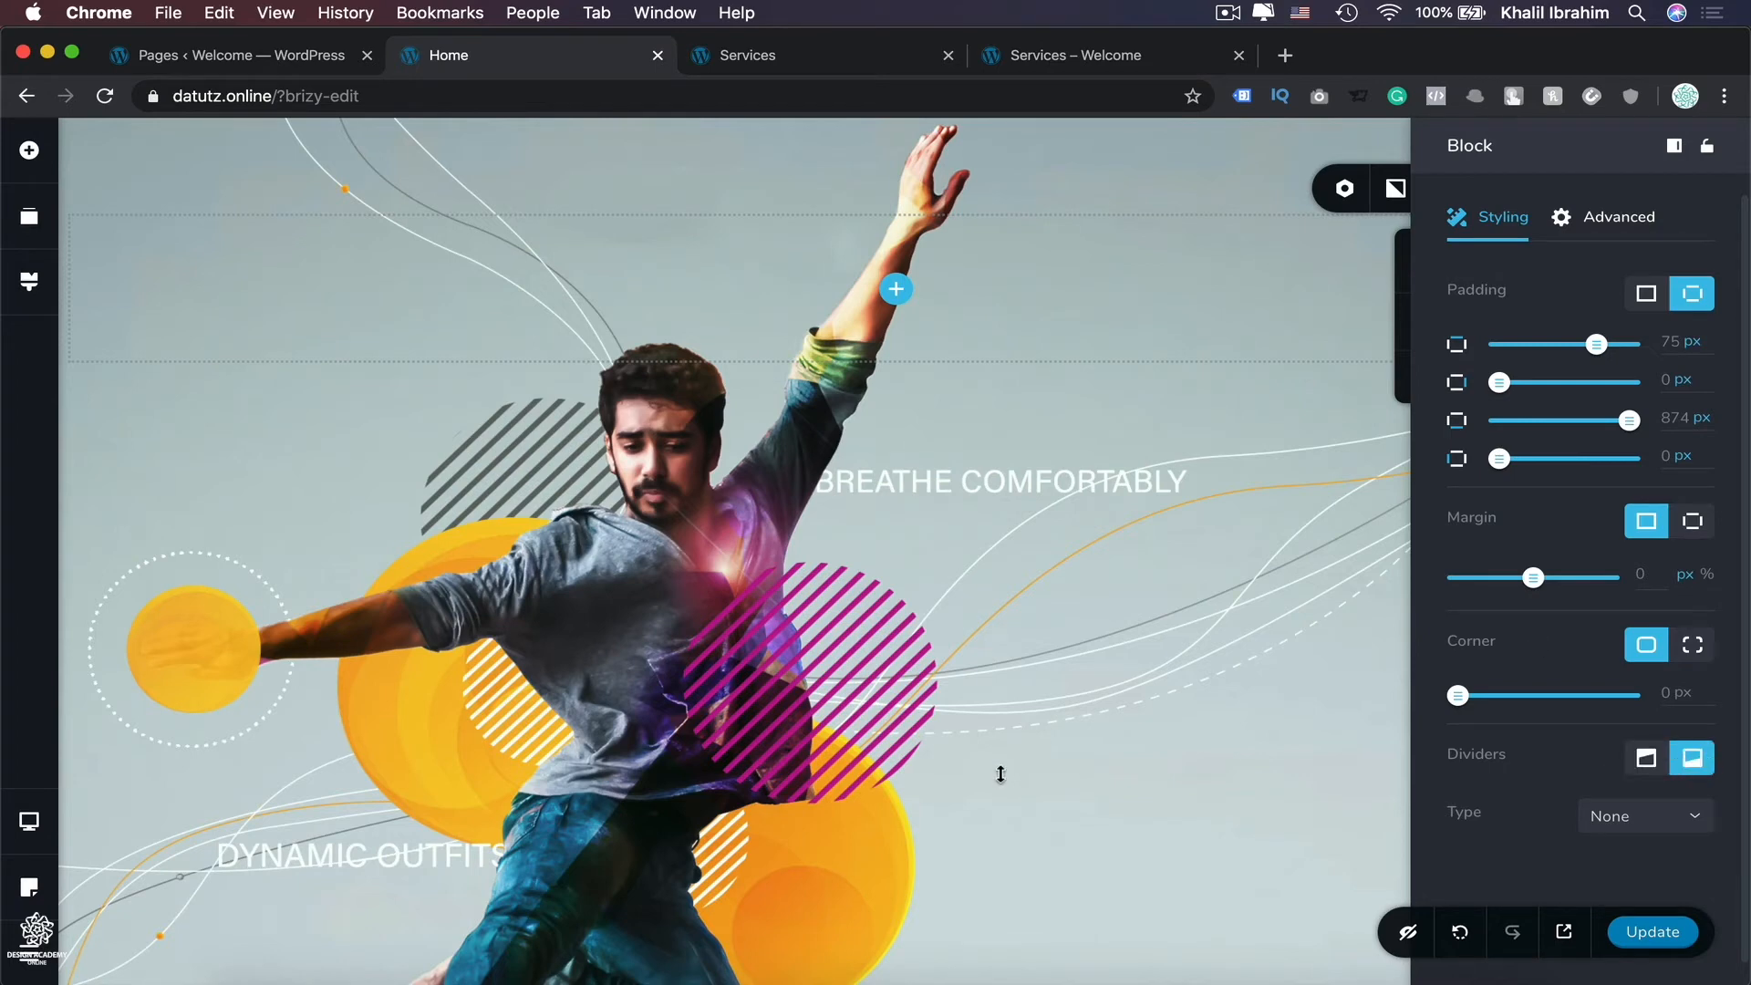
scroll(1000, 772, "down", 2)
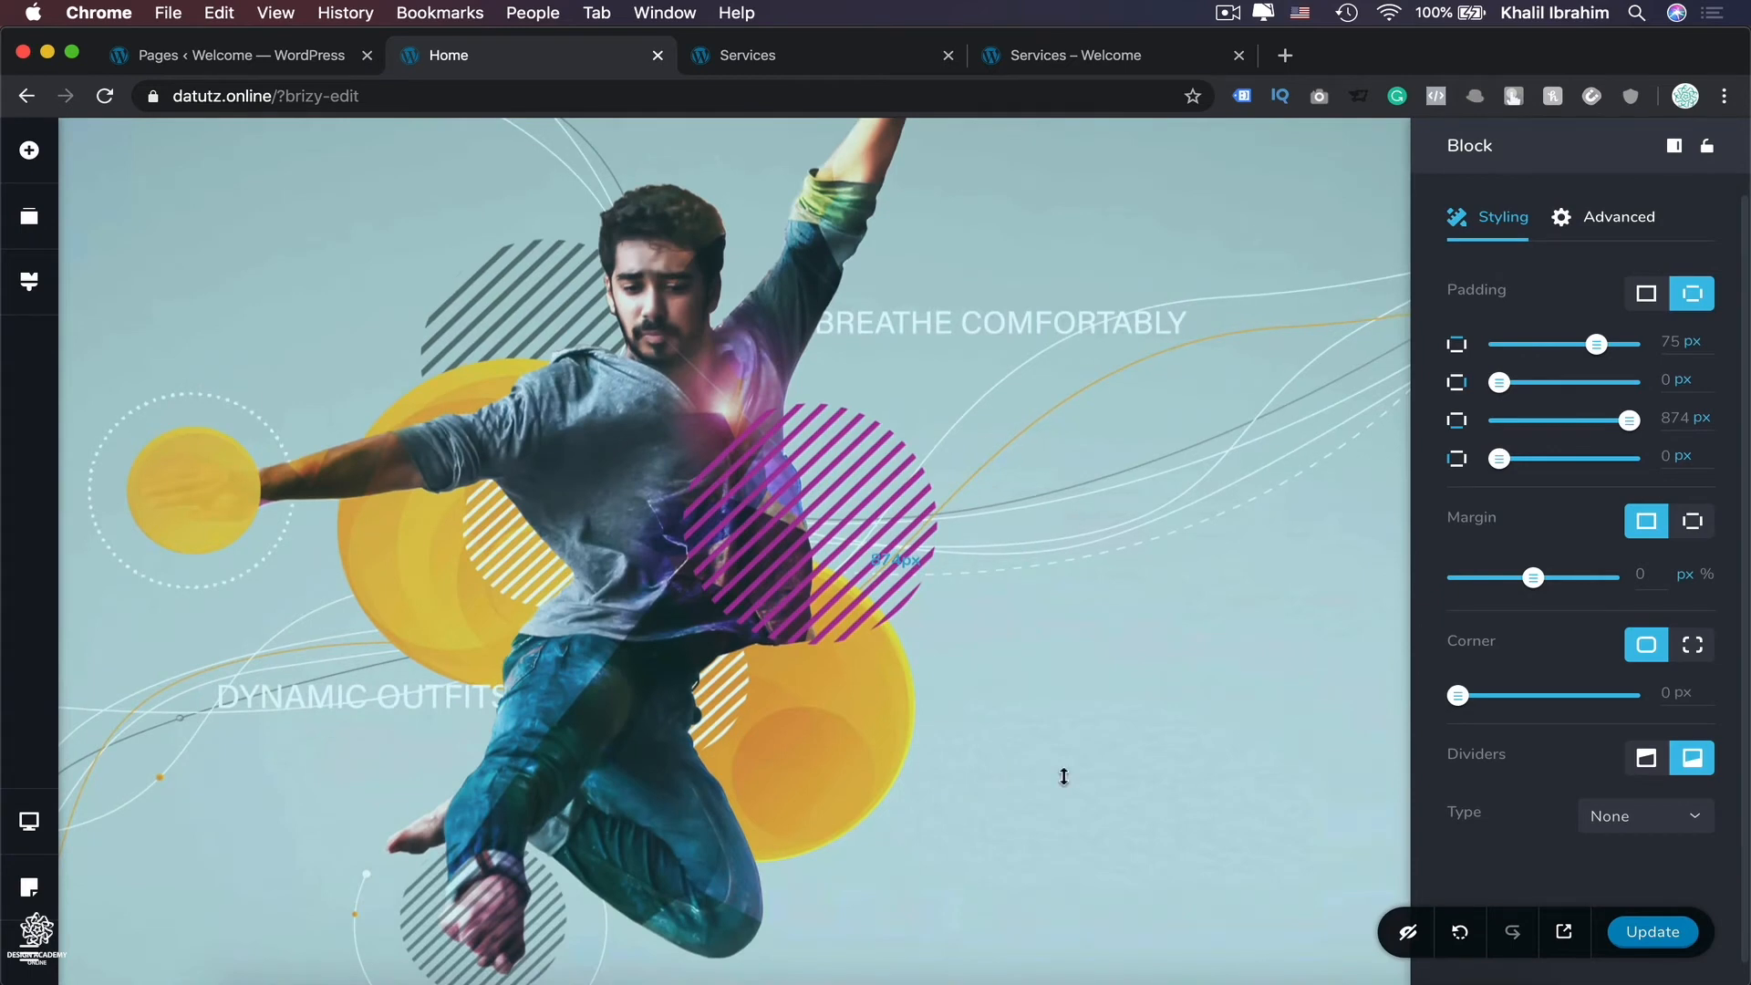
left_click(1666, 825)
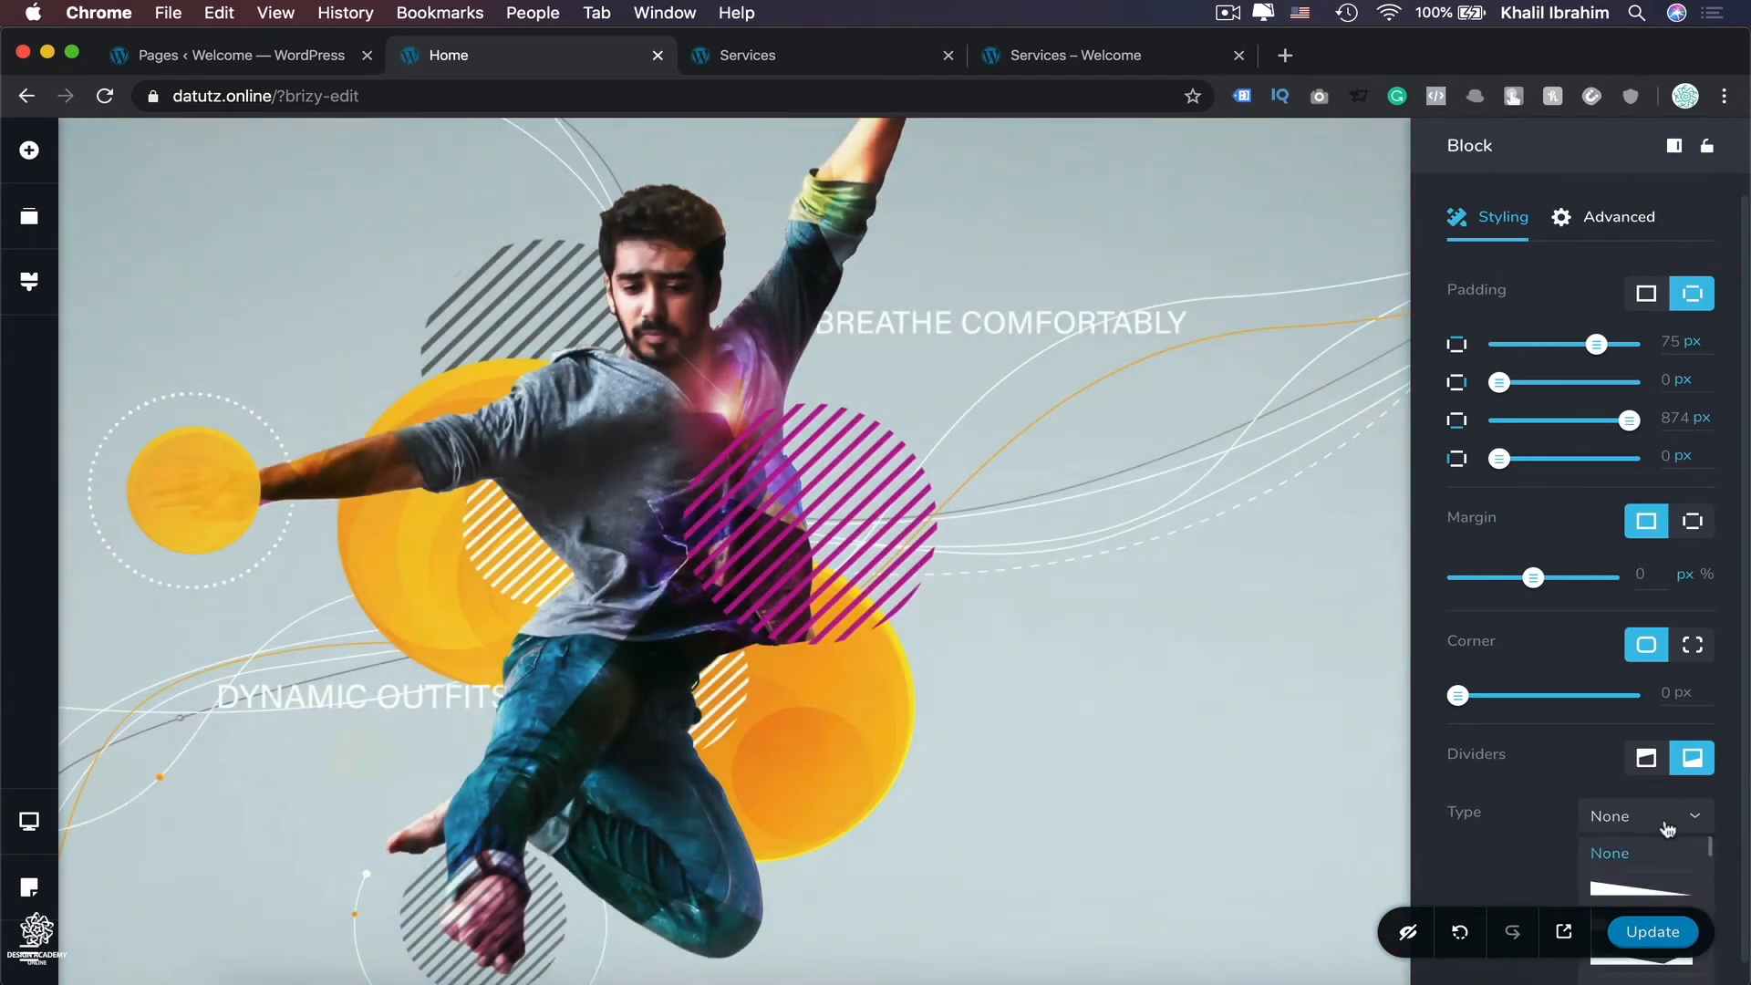
scroll(1668, 828, "down", 1)
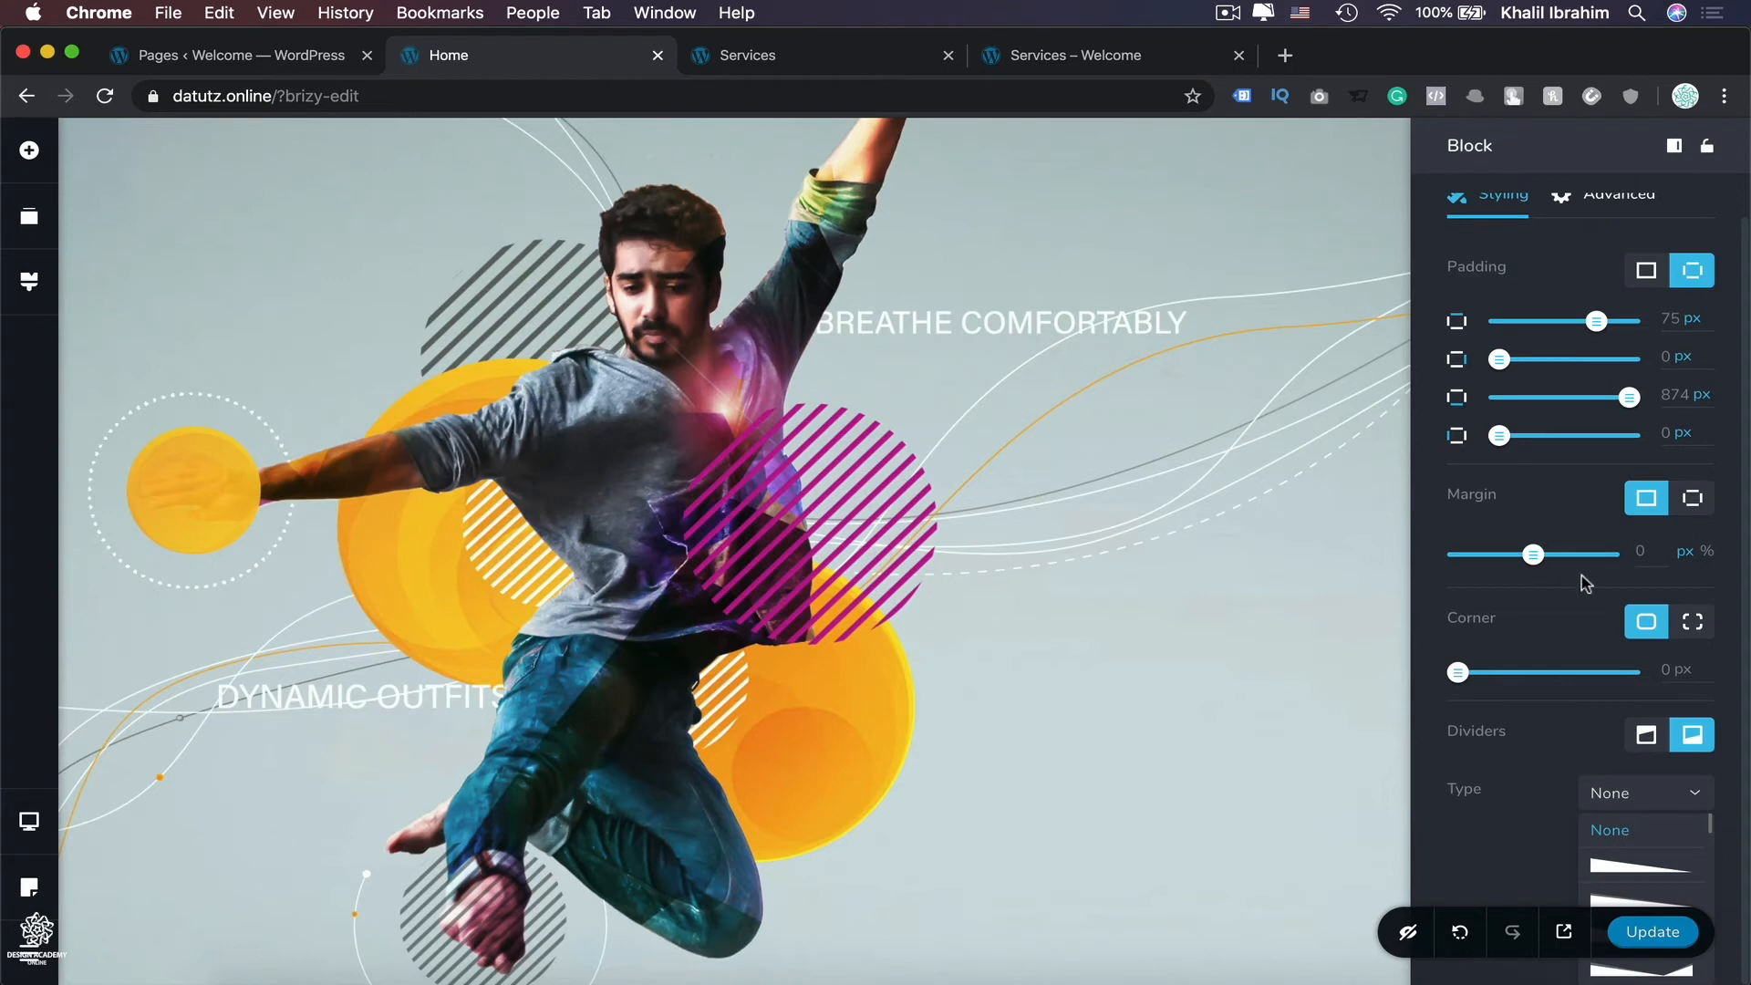
Step: Move the settings sidebar to the opposite side of the editor, lock it open and reselect the hero block
left_click(1681, 148)
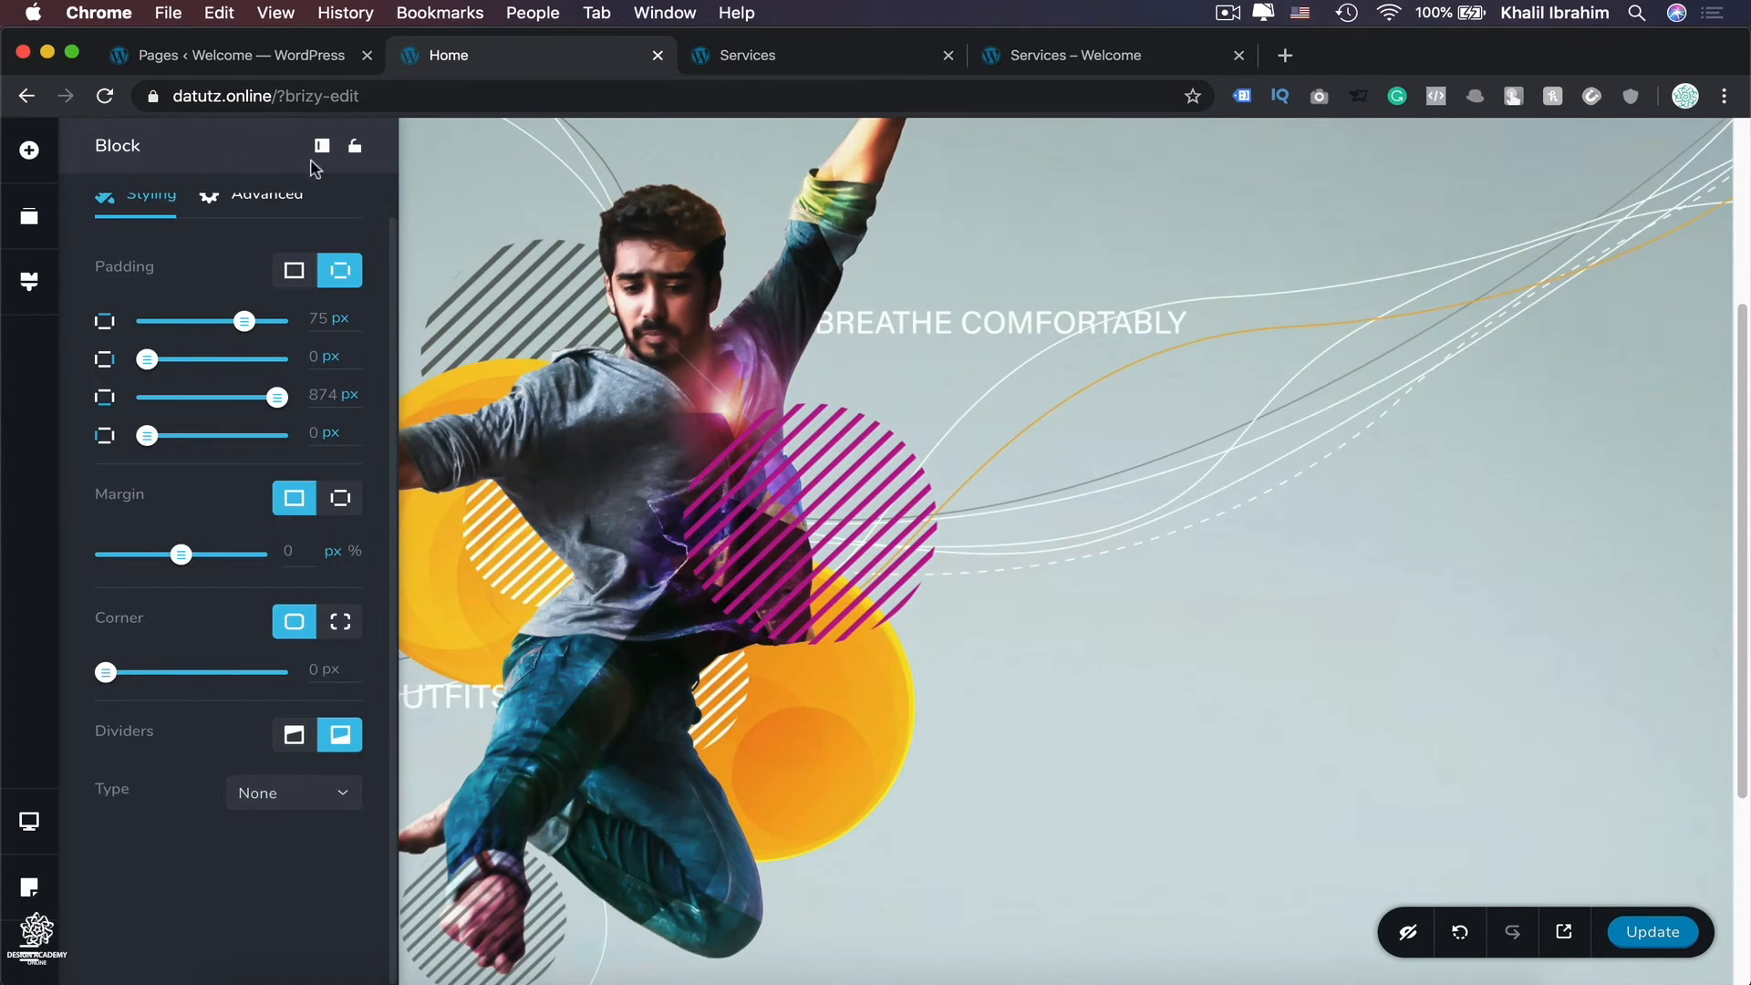
left_click(357, 149)
left_click(553, 174)
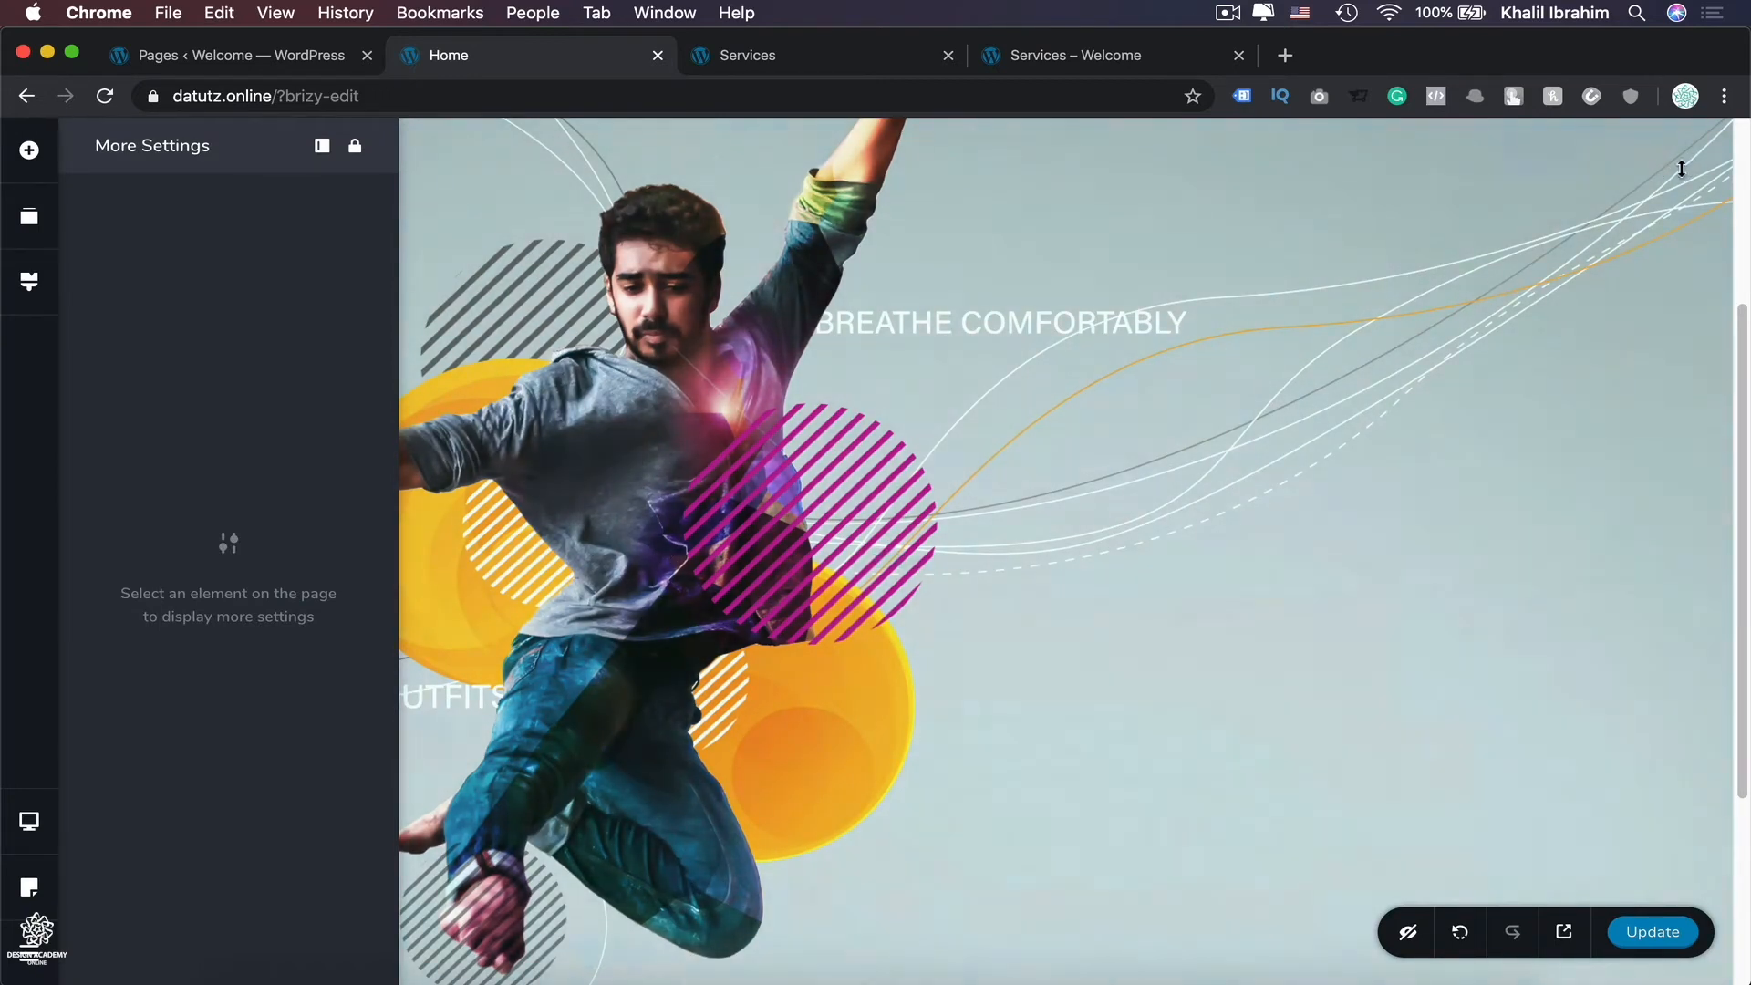
scroll(1662, 178, "up", 3)
left_click(1658, 189)
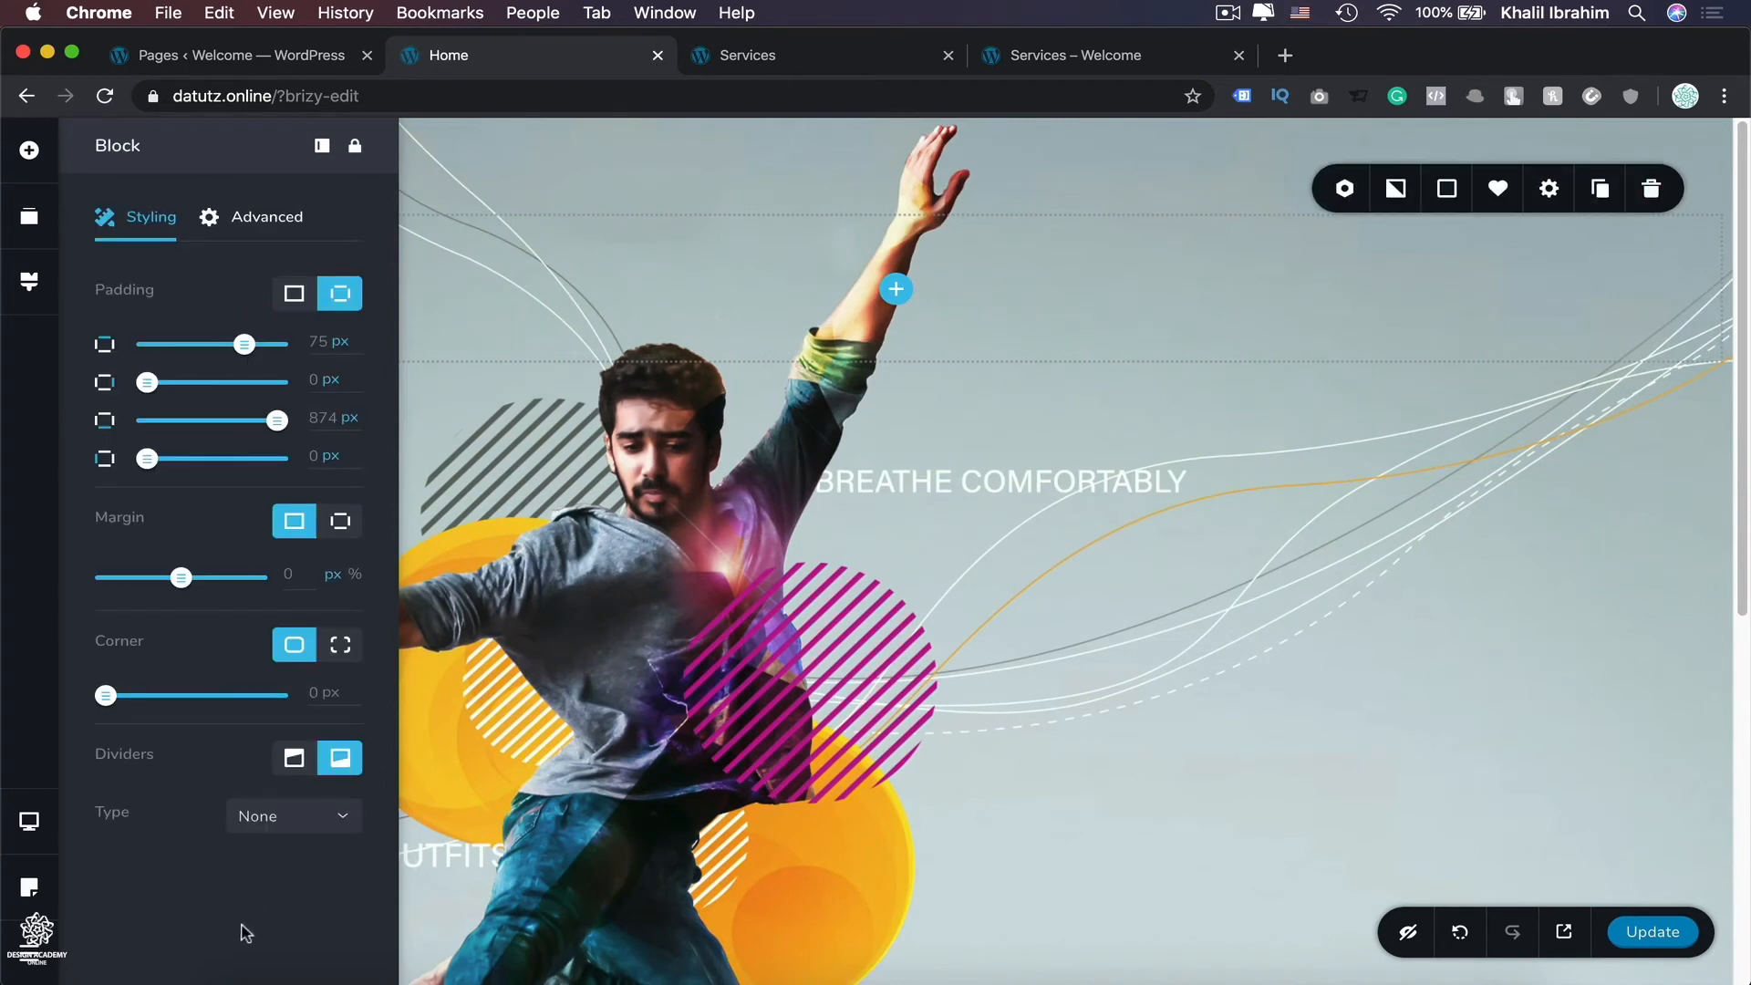
Step: Add the first slanted divider shape to the hero block's bottom edge and colour it white, #FFFFFF
scroll(714, 779, "down", 4)
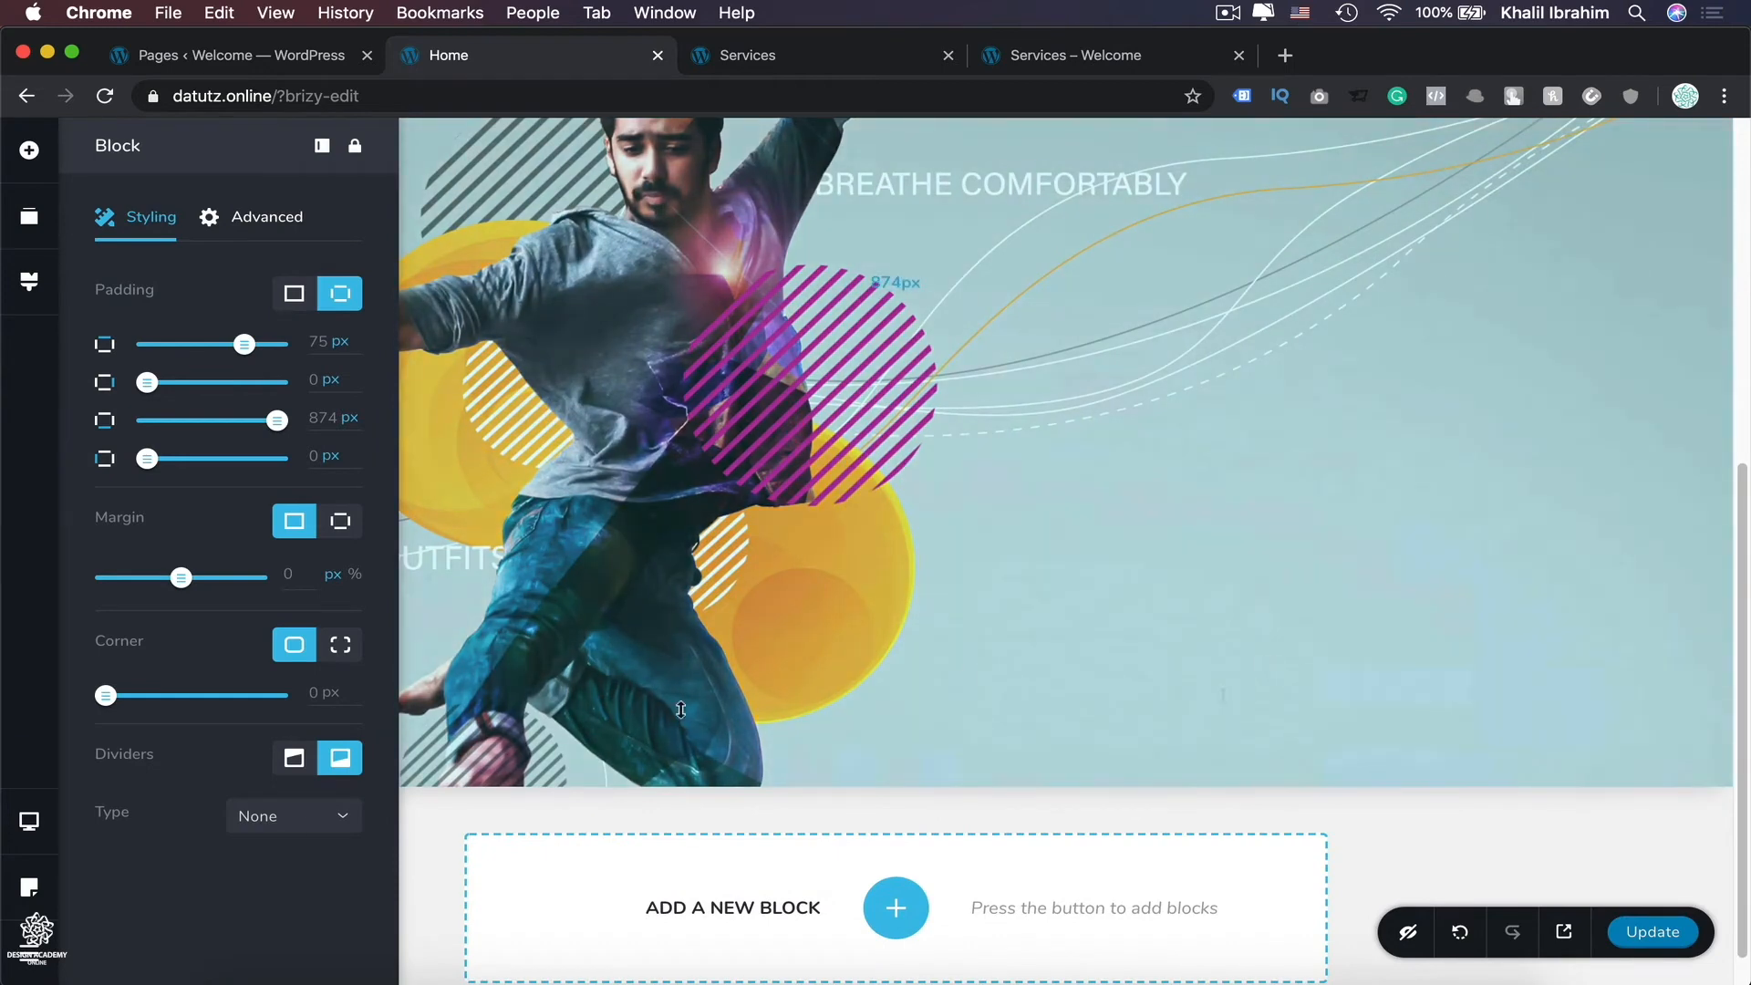
left_click(339, 819)
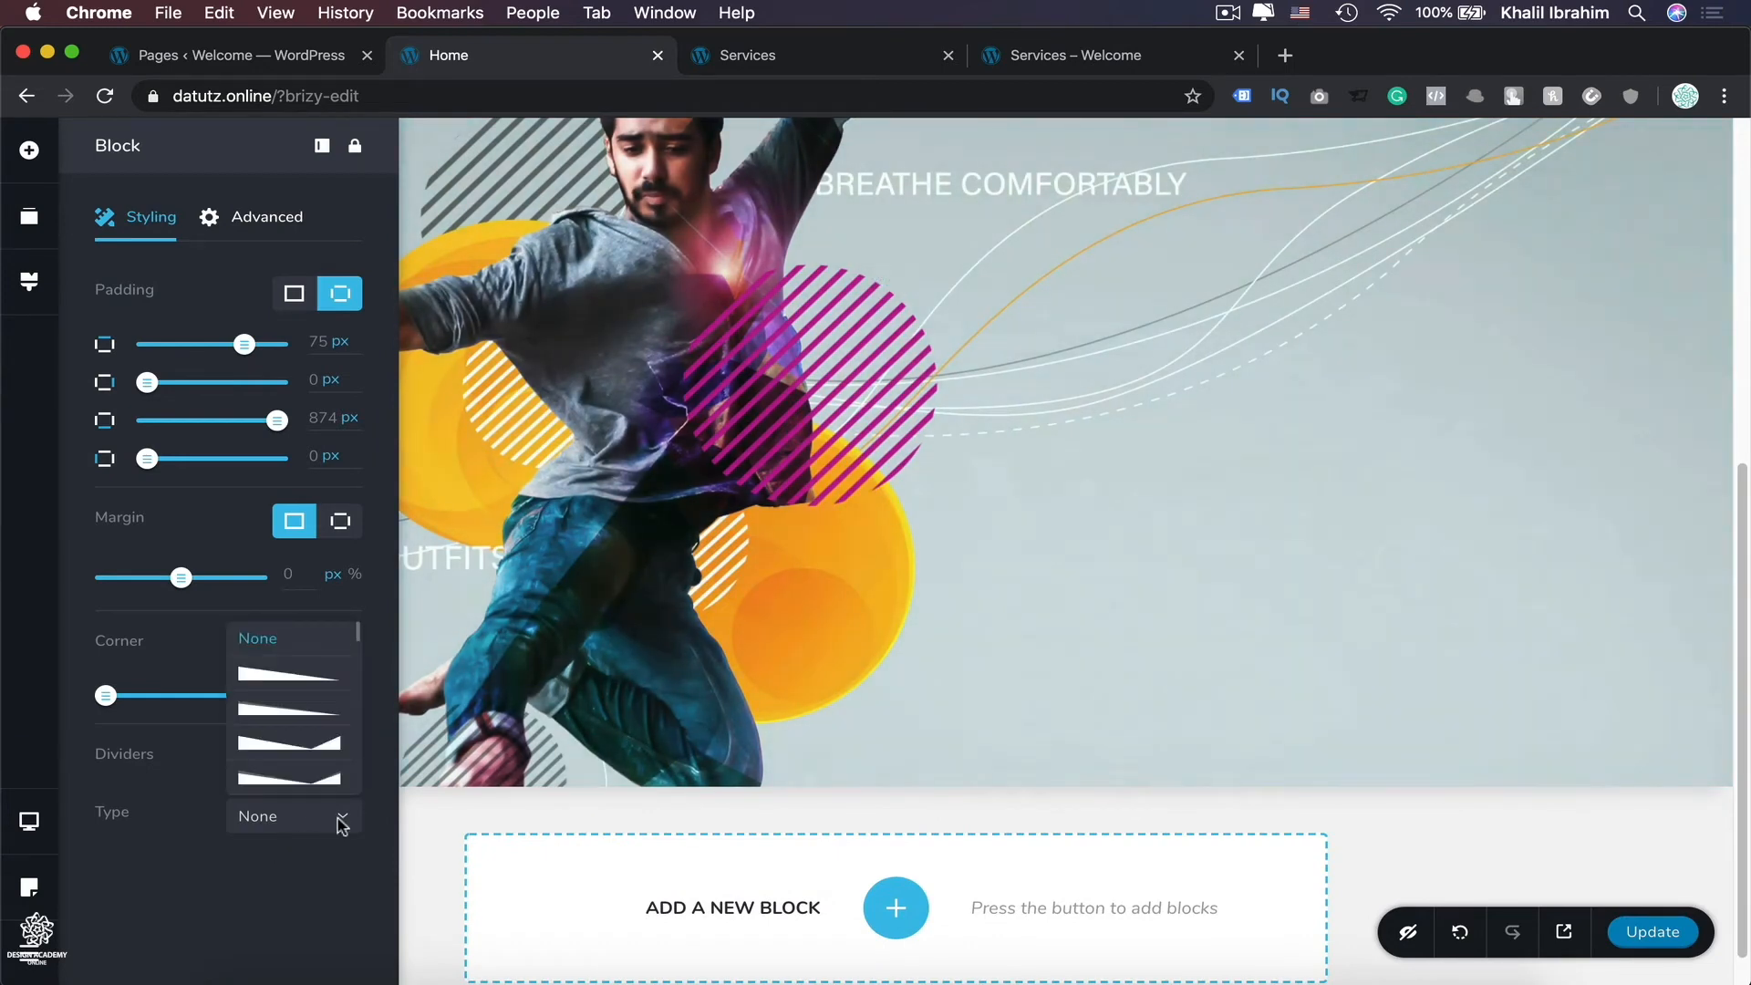
scroll(315, 730, "down", 2)
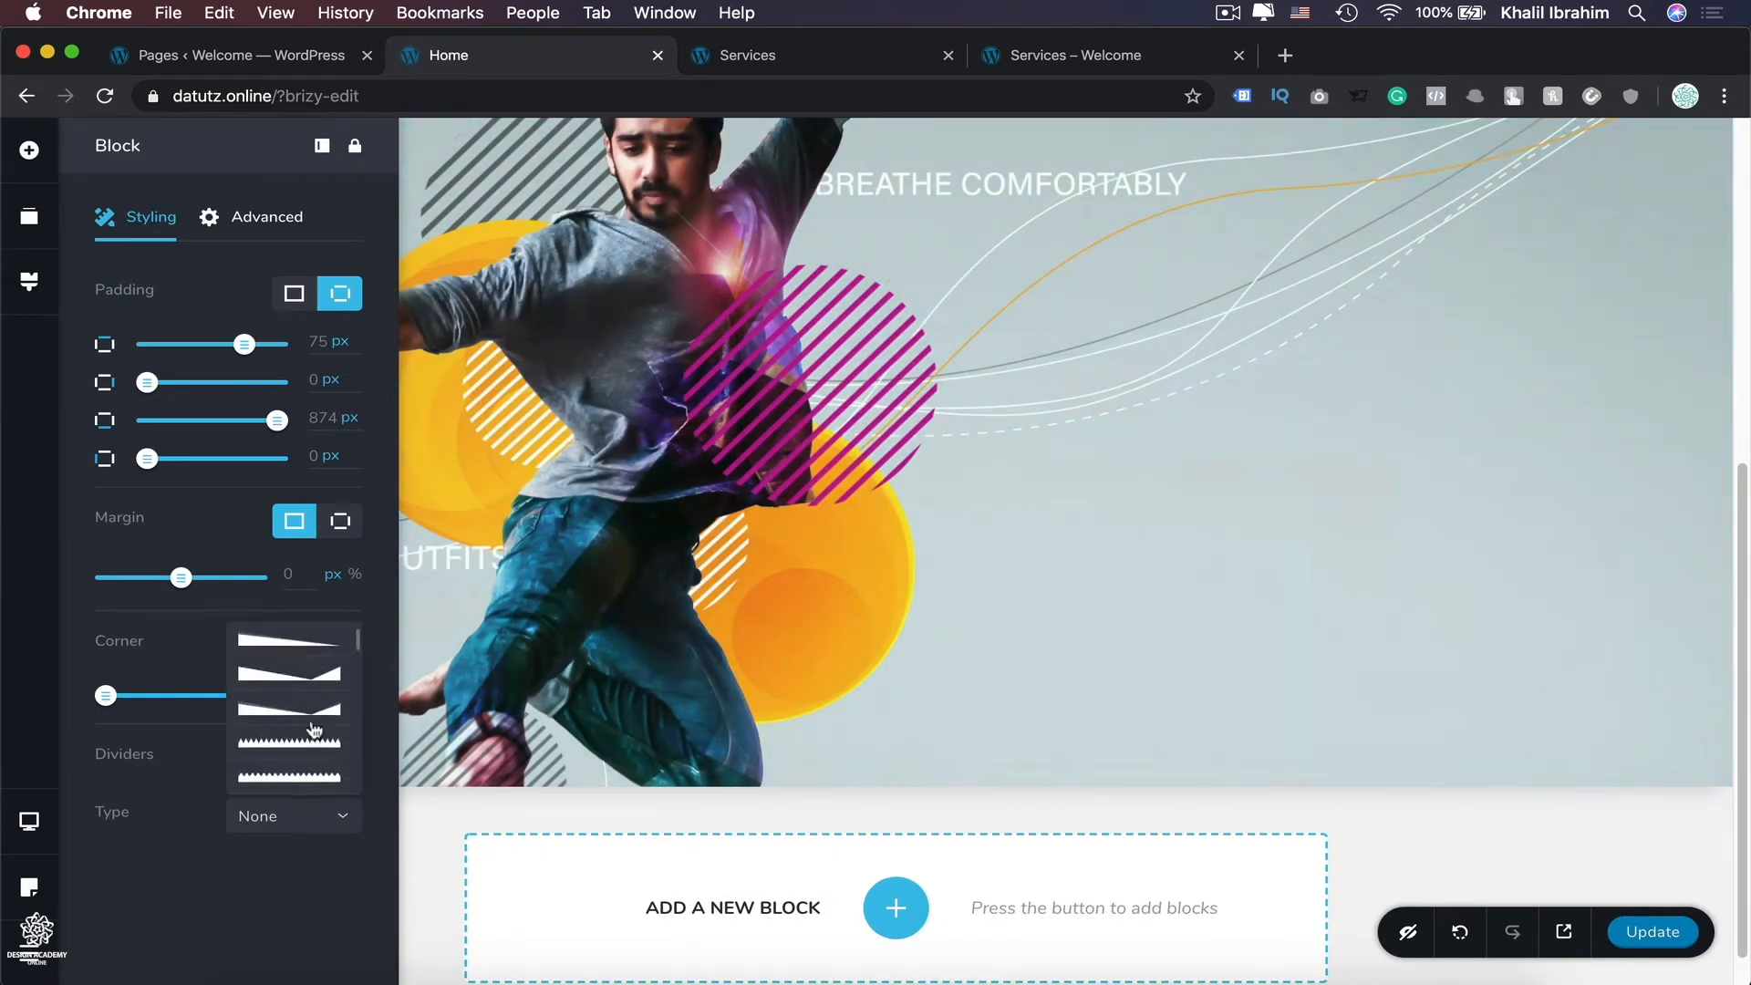
scroll(315, 730, "up", 2)
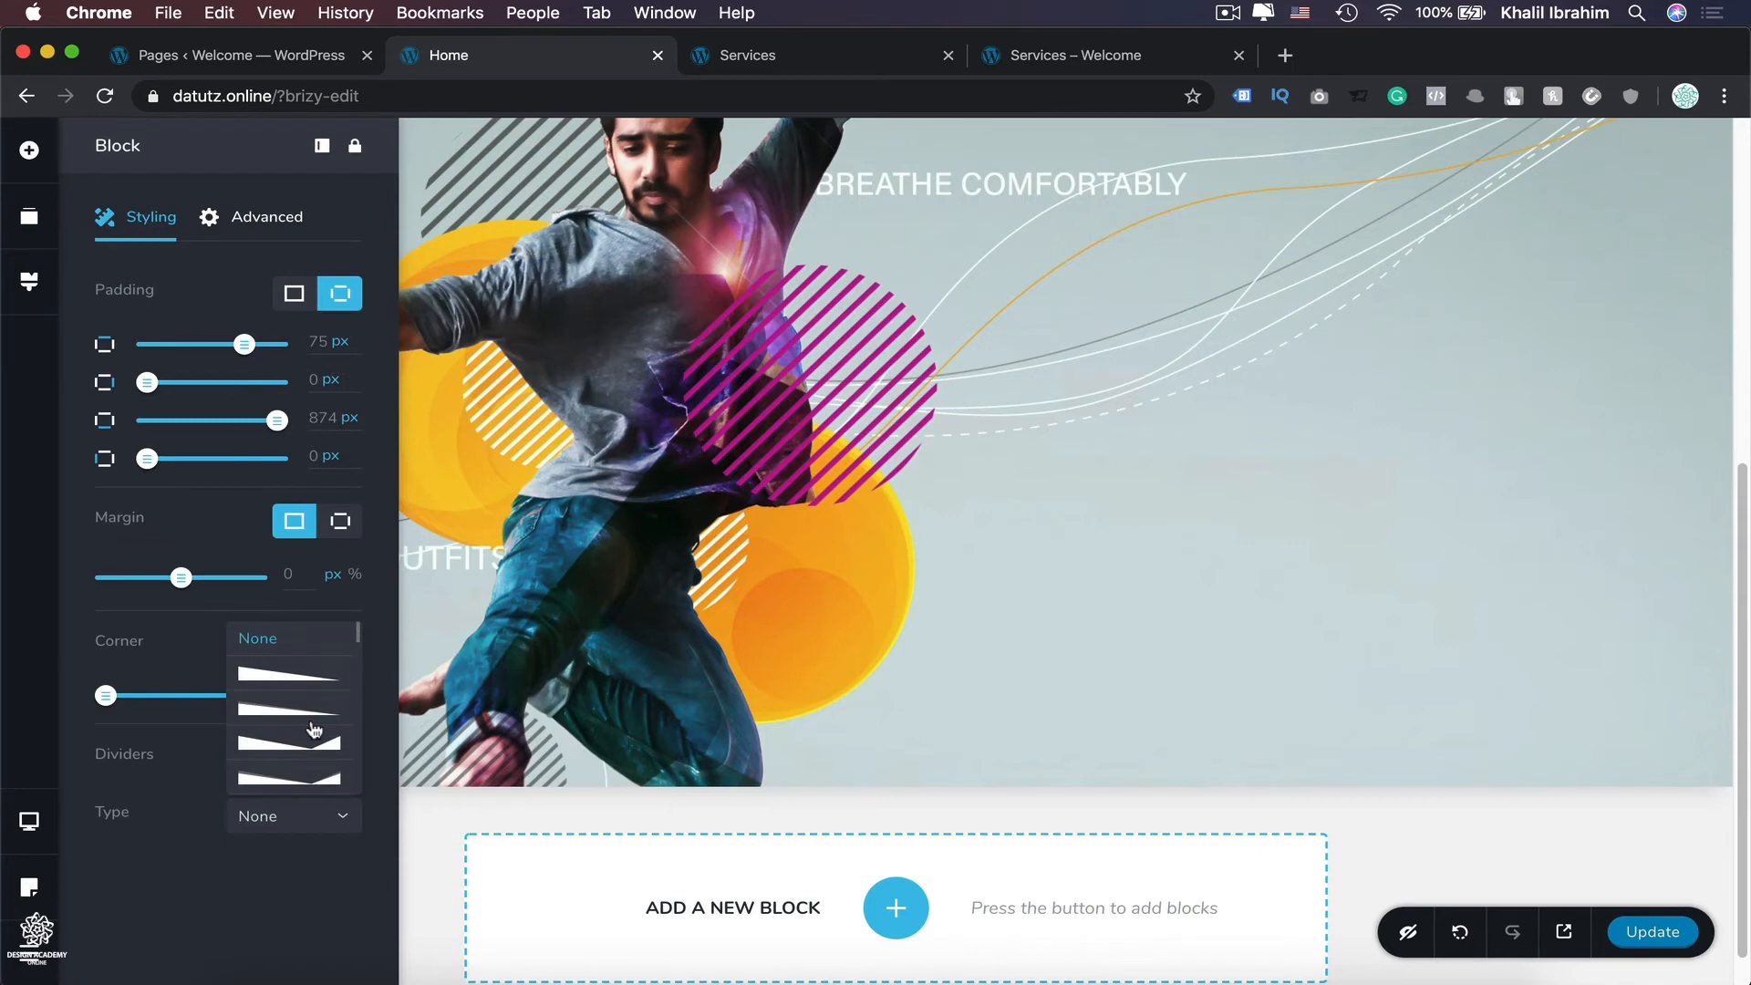
left_click(303, 675)
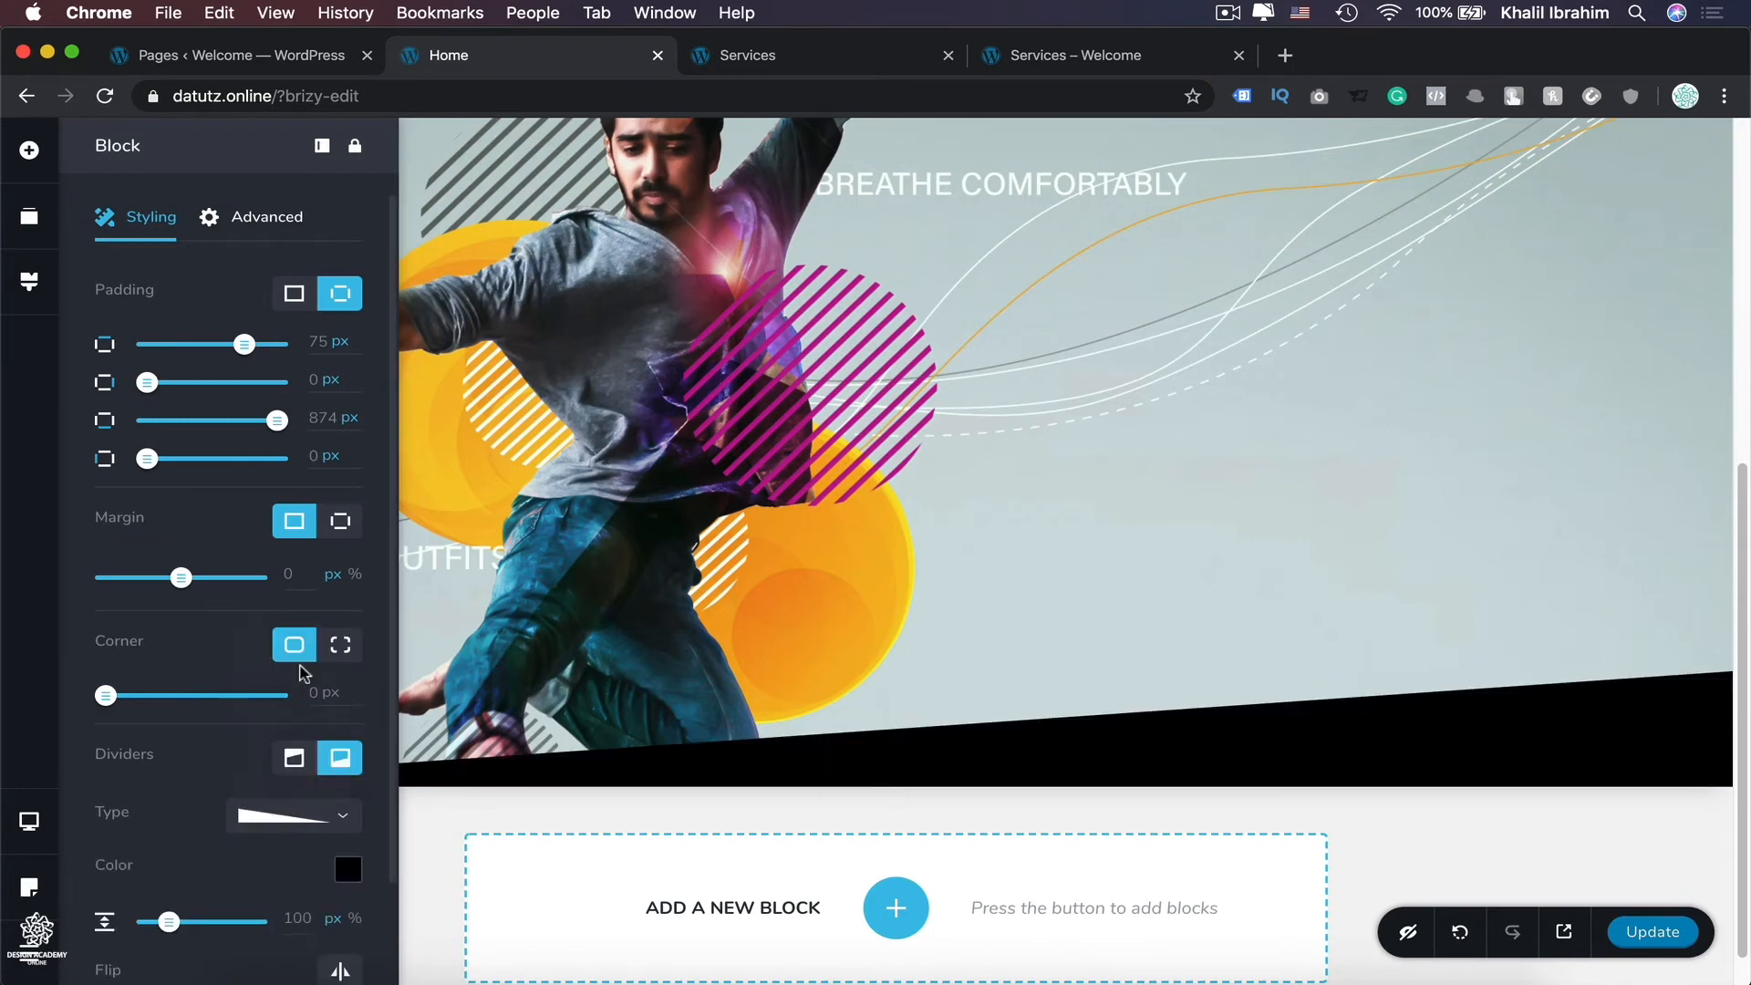
left_click(348, 869)
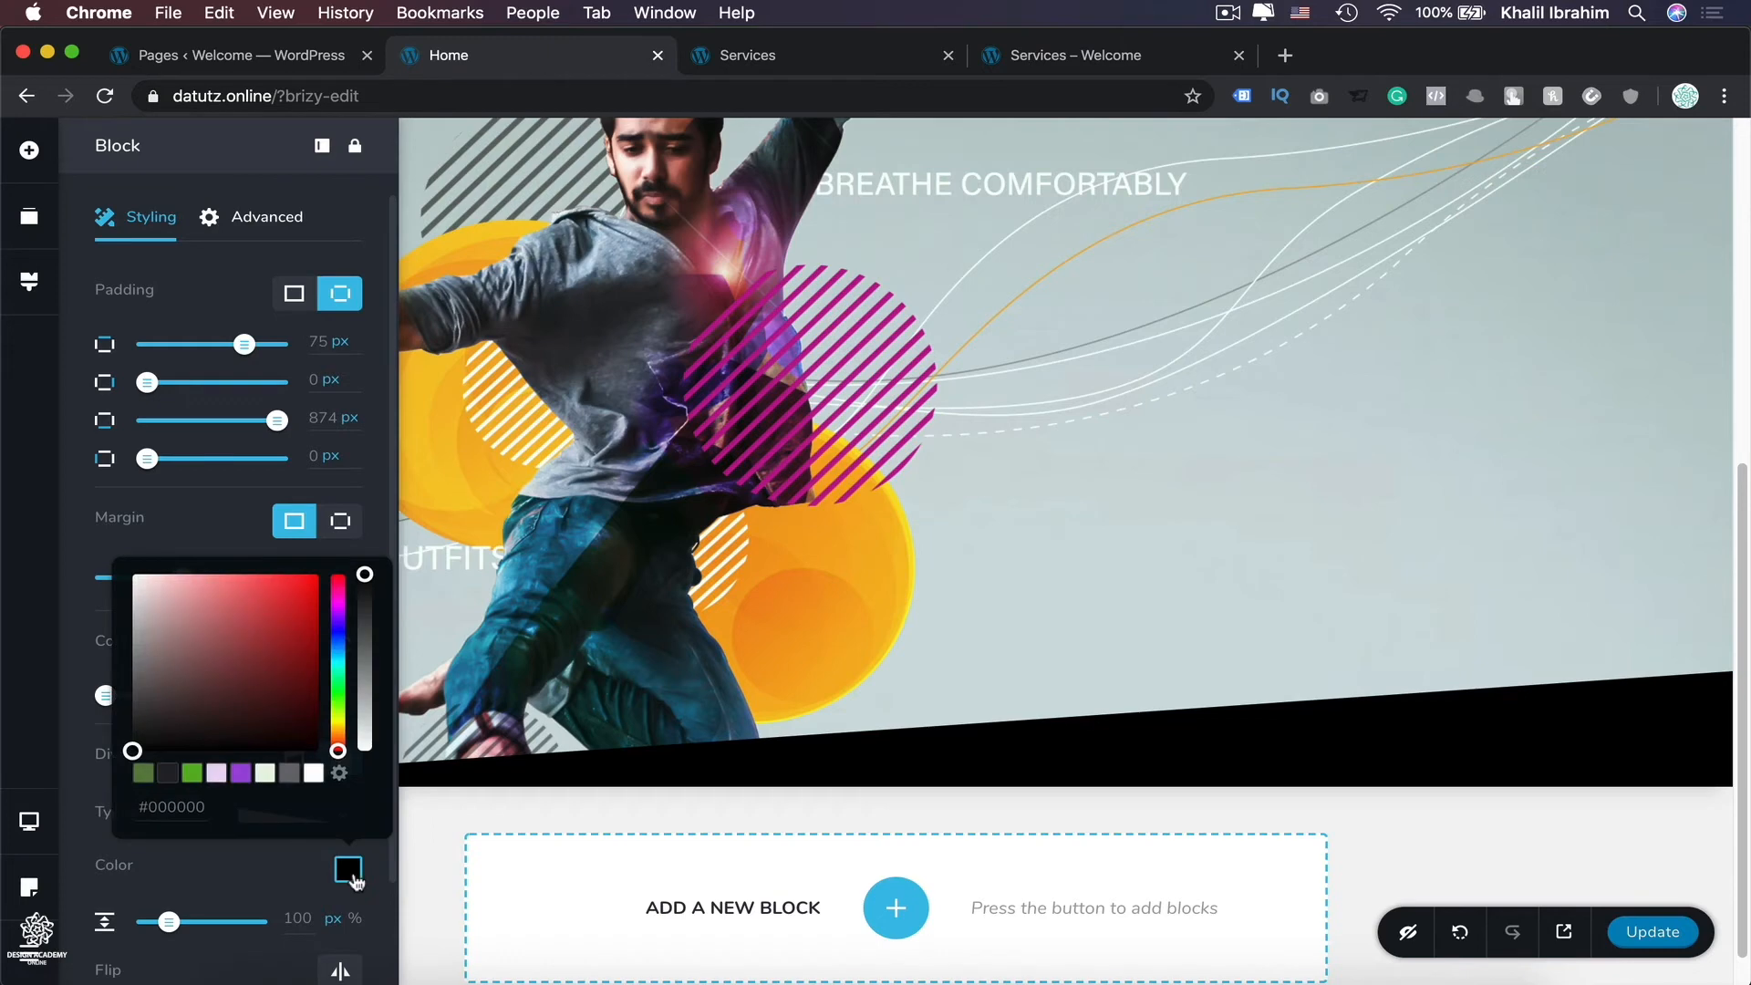
left_click(314, 774)
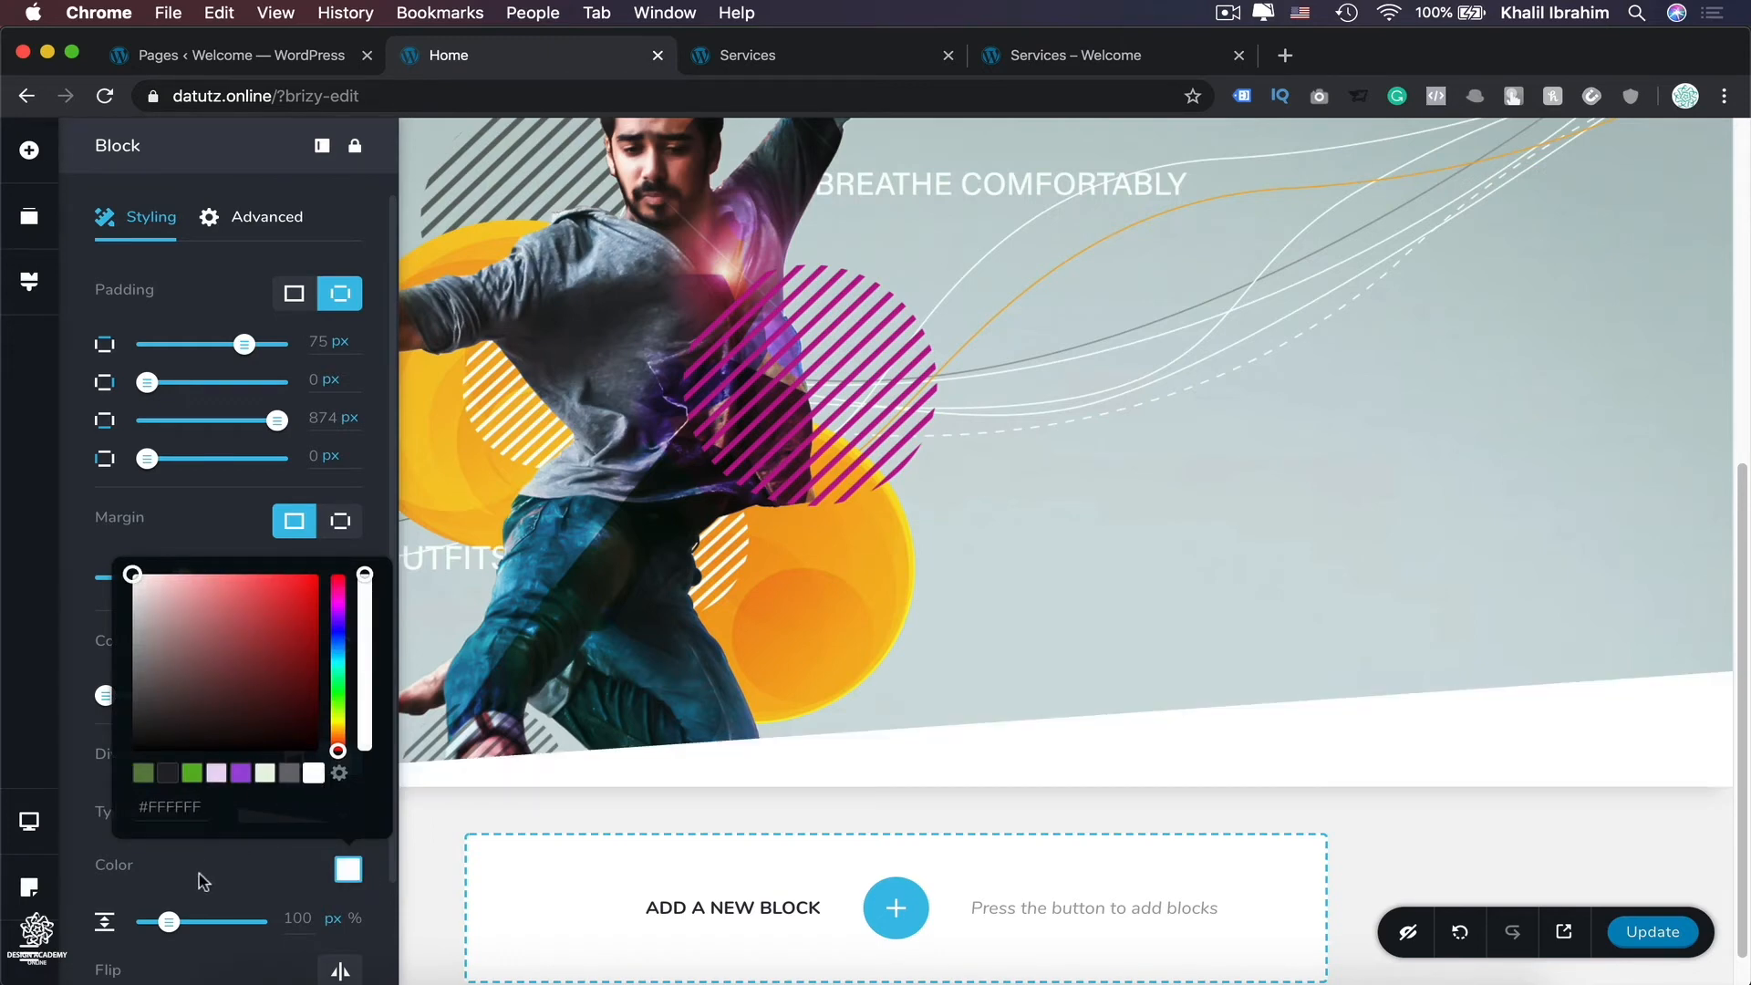
Step: Increase the bottom divider's height to 289 px and check the slanted edge on the page
scroll(211, 877, "down", 3)
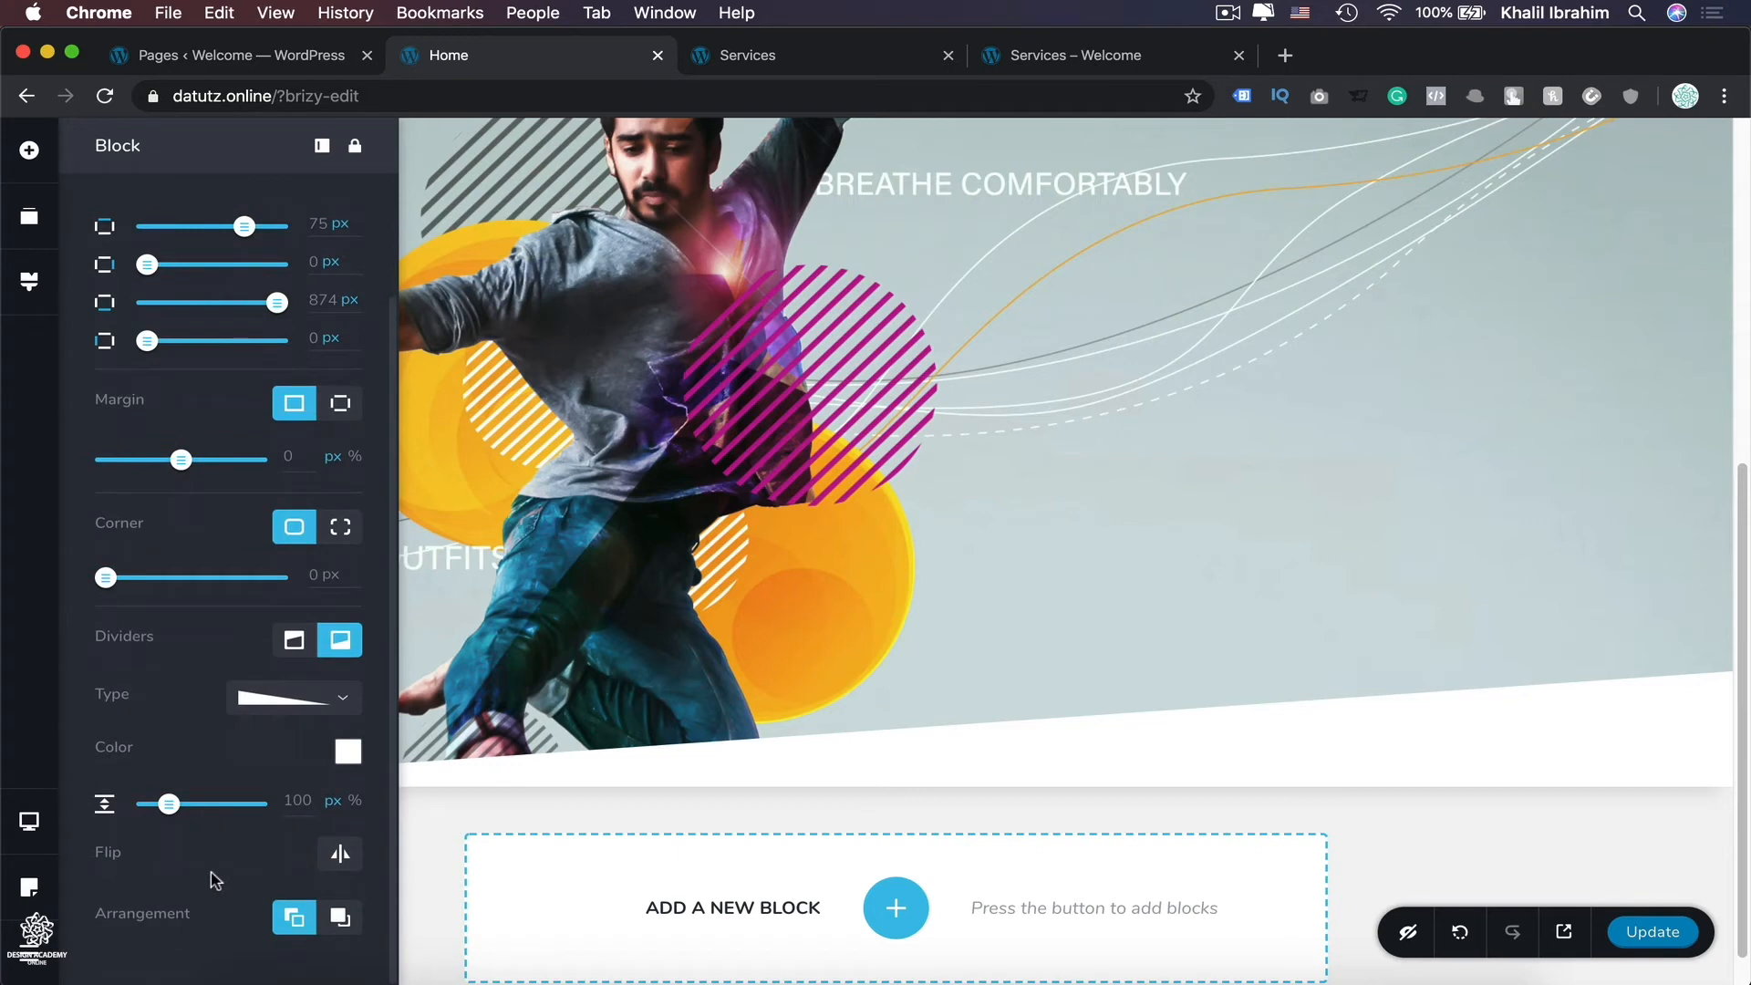
left_click(193, 806)
left_click_drag(193, 809, 212, 811)
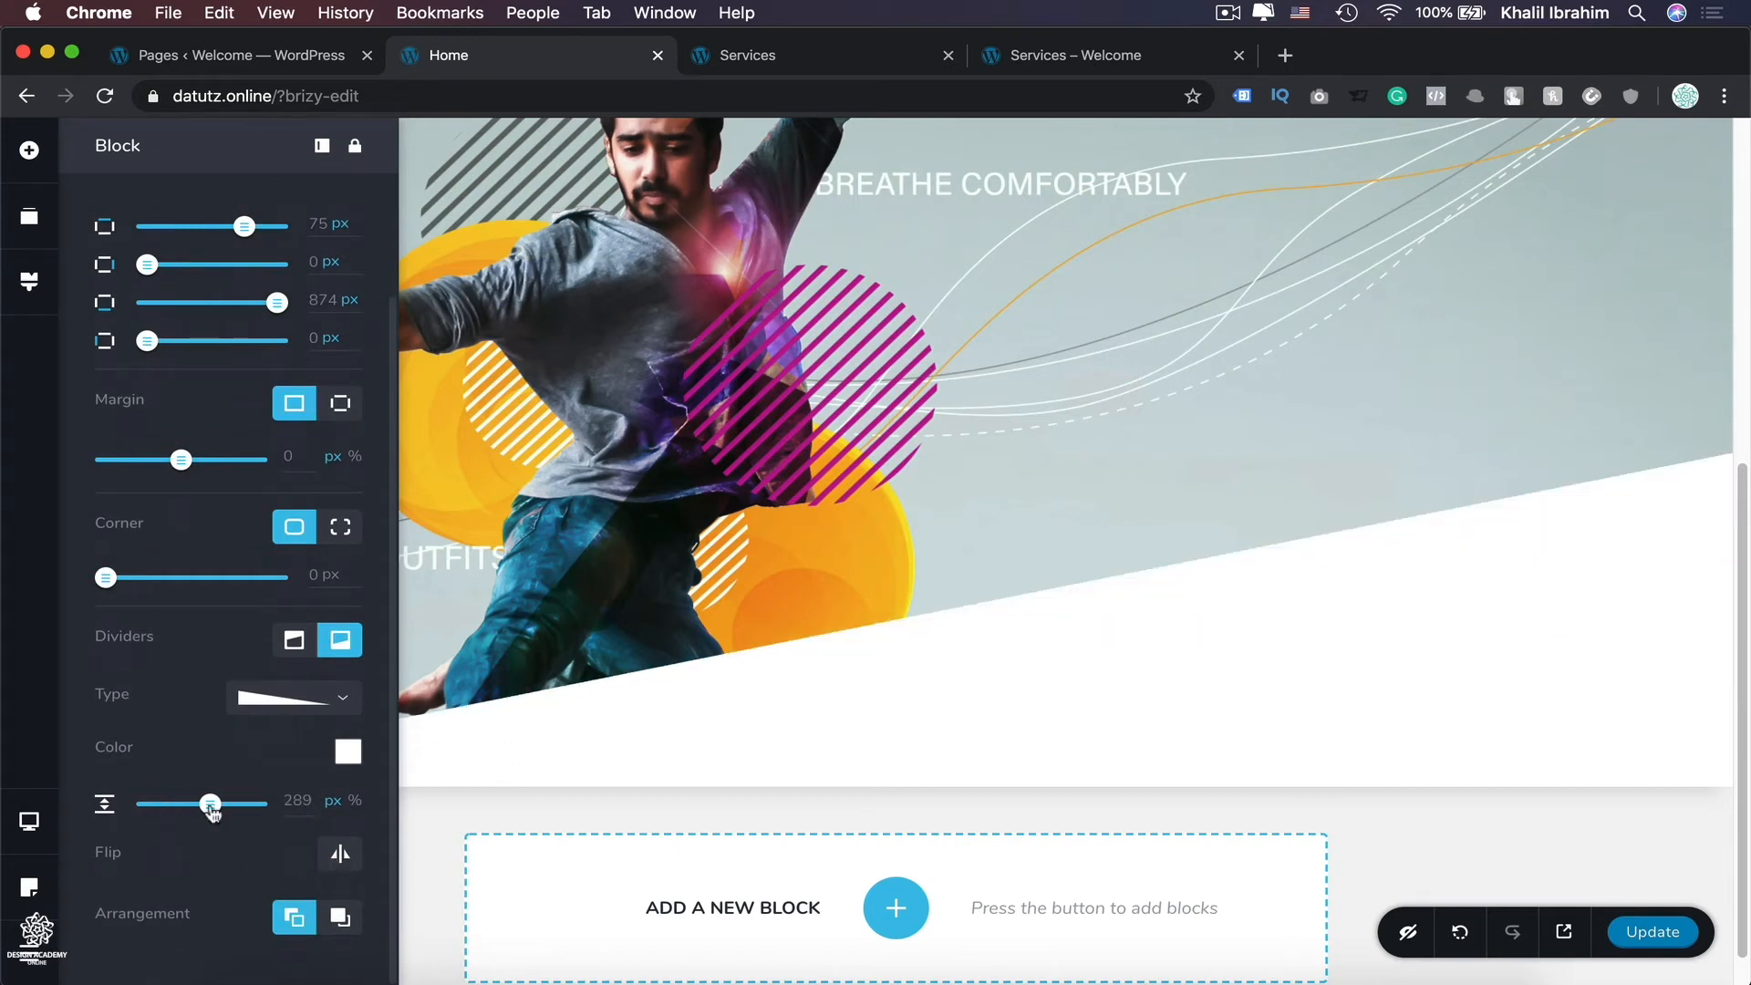
scroll(1301, 457, "up", 3)
scroll(1302, 457, "down", 2)
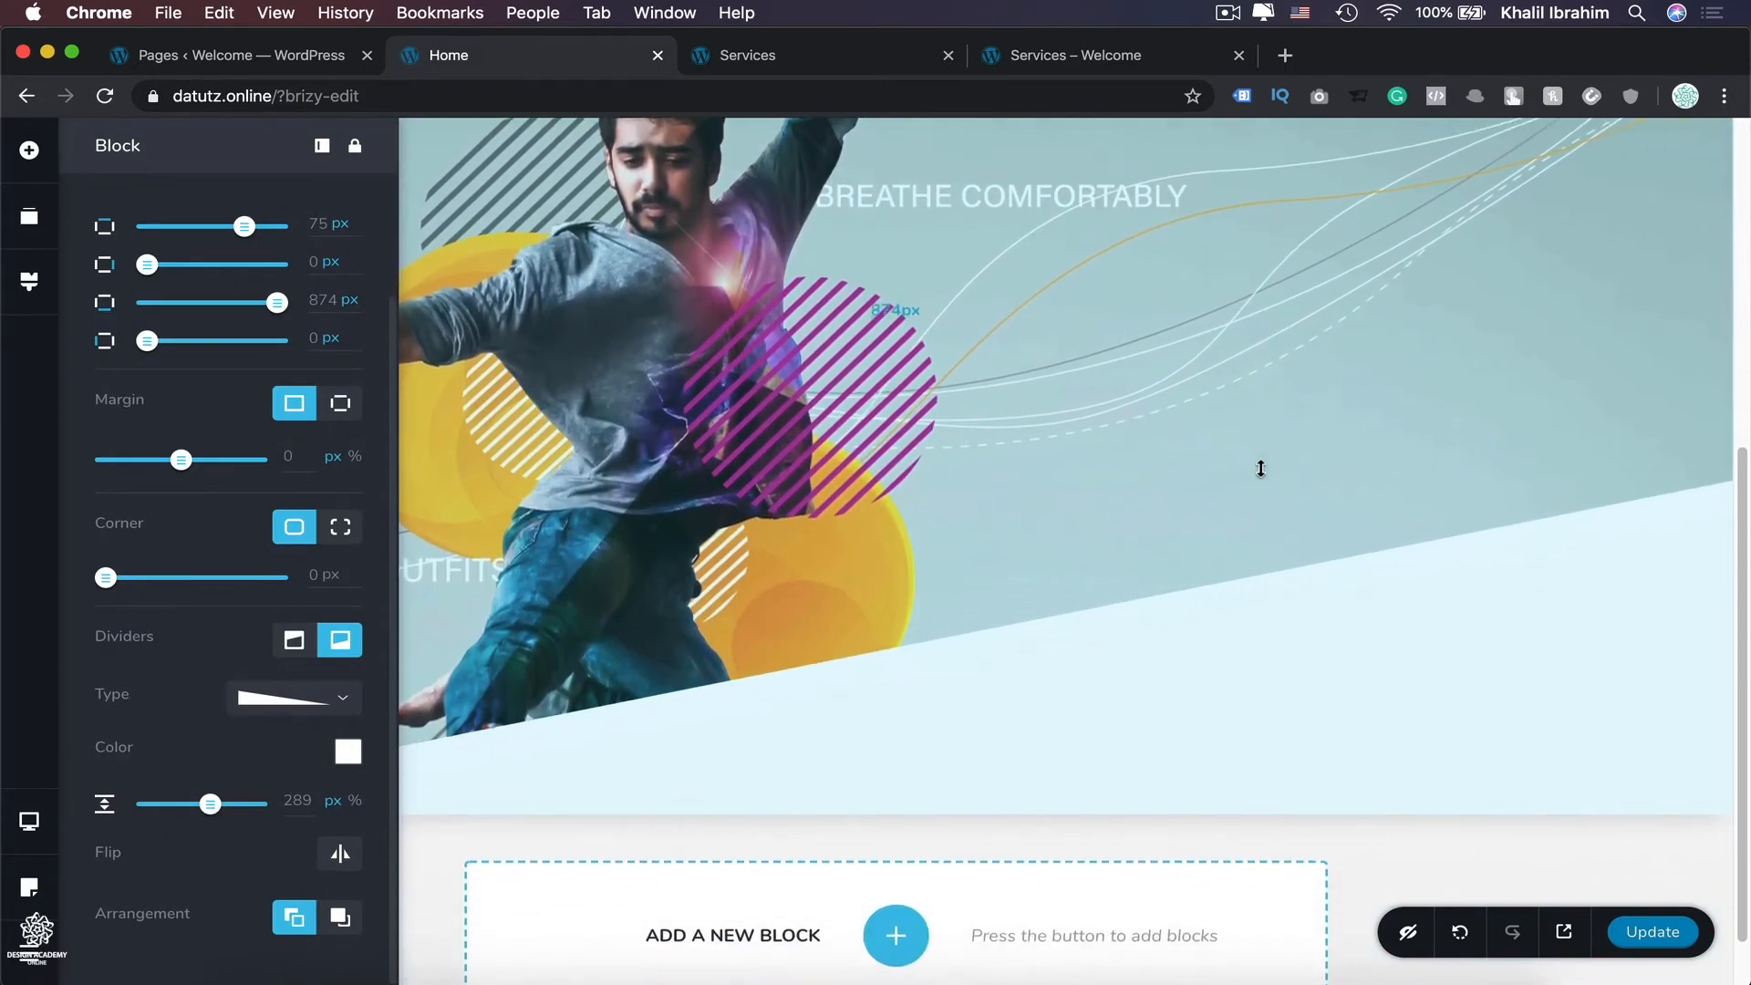
Step: Try flipping the bottom divider and switching its arrangement, restoring the original orientation and layering
left_click(340, 854)
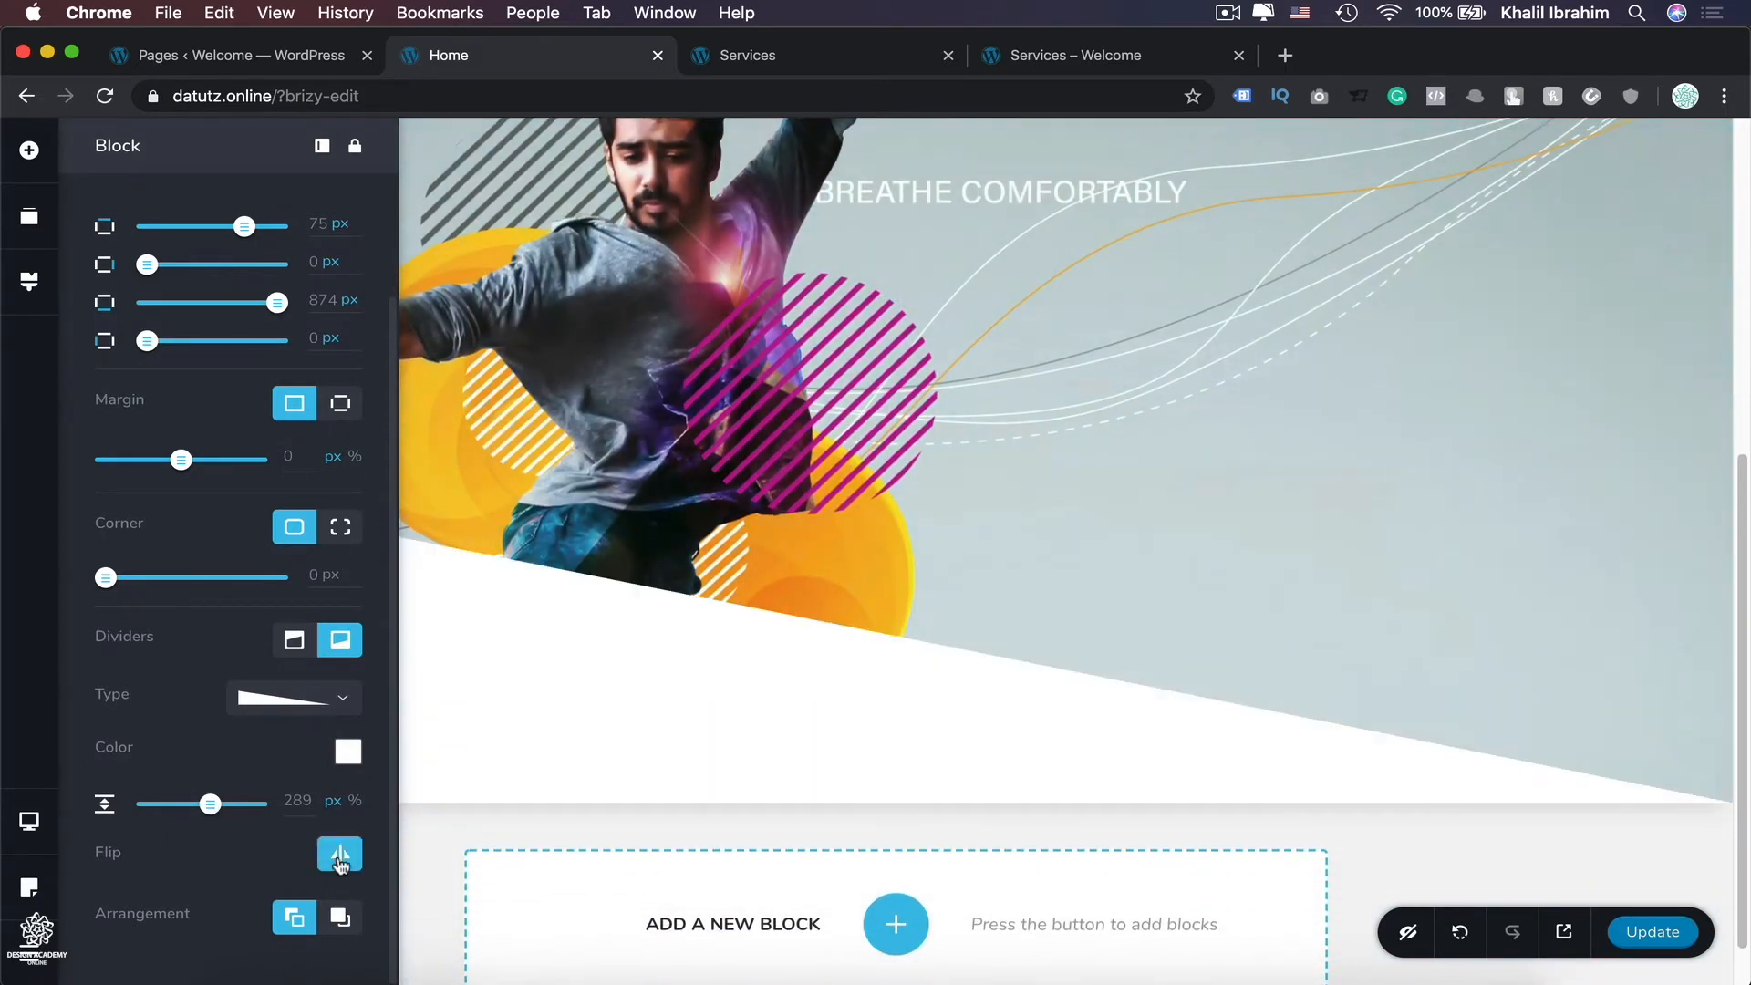
left_click(340, 856)
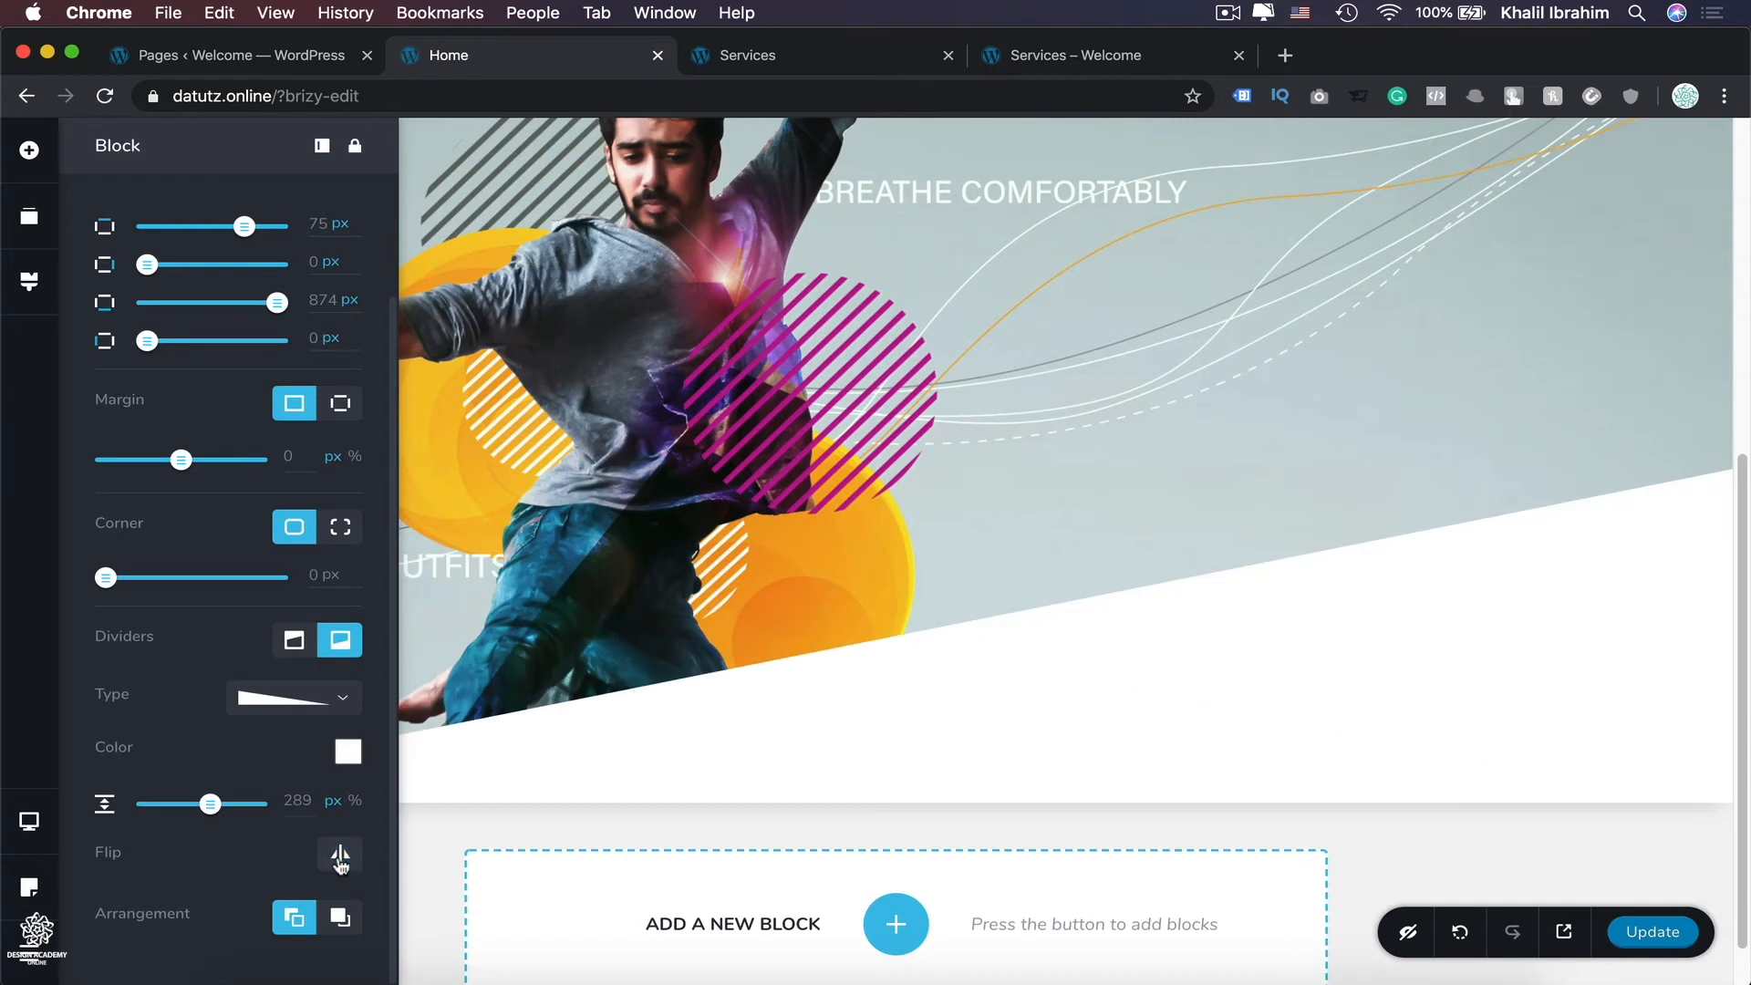
left_click(340, 856)
left_click(340, 856)
left_click(340, 922)
left_click(292, 924)
Step: Try the layered slant and plain off-centre V shapes, ending with the layered off-centre V as the bottom divider
left_click(352, 711)
left_click(314, 594)
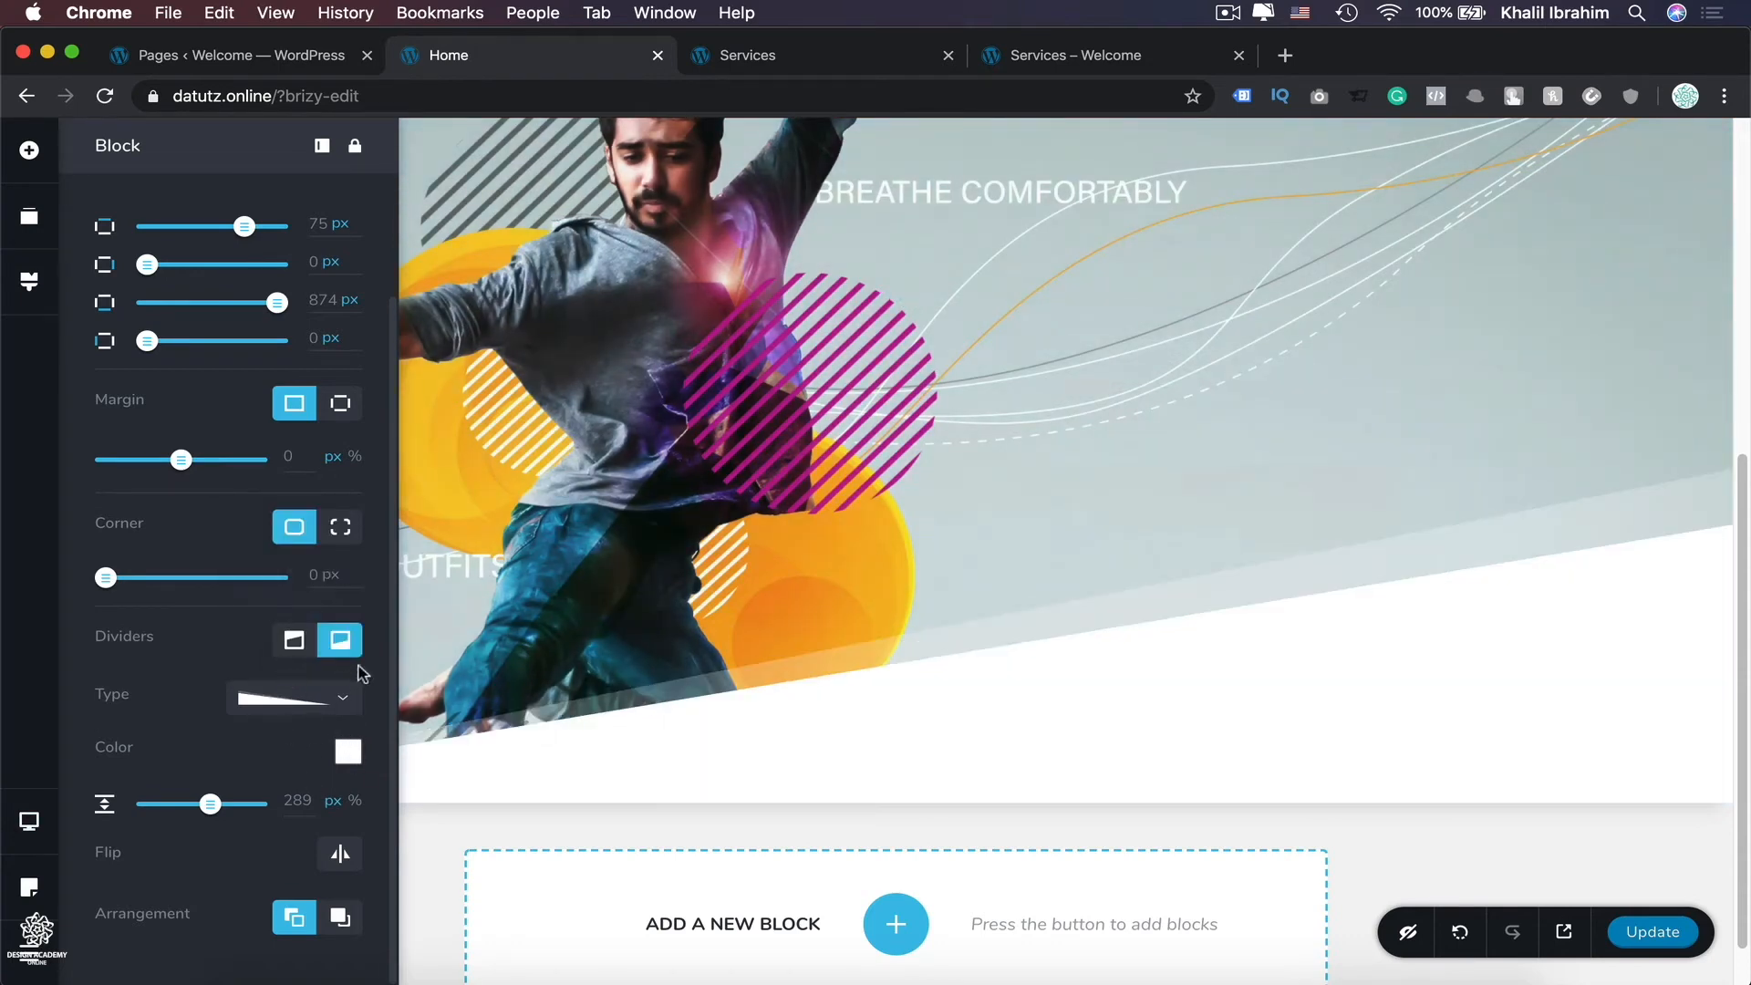
left_click(341, 710)
left_click(325, 625)
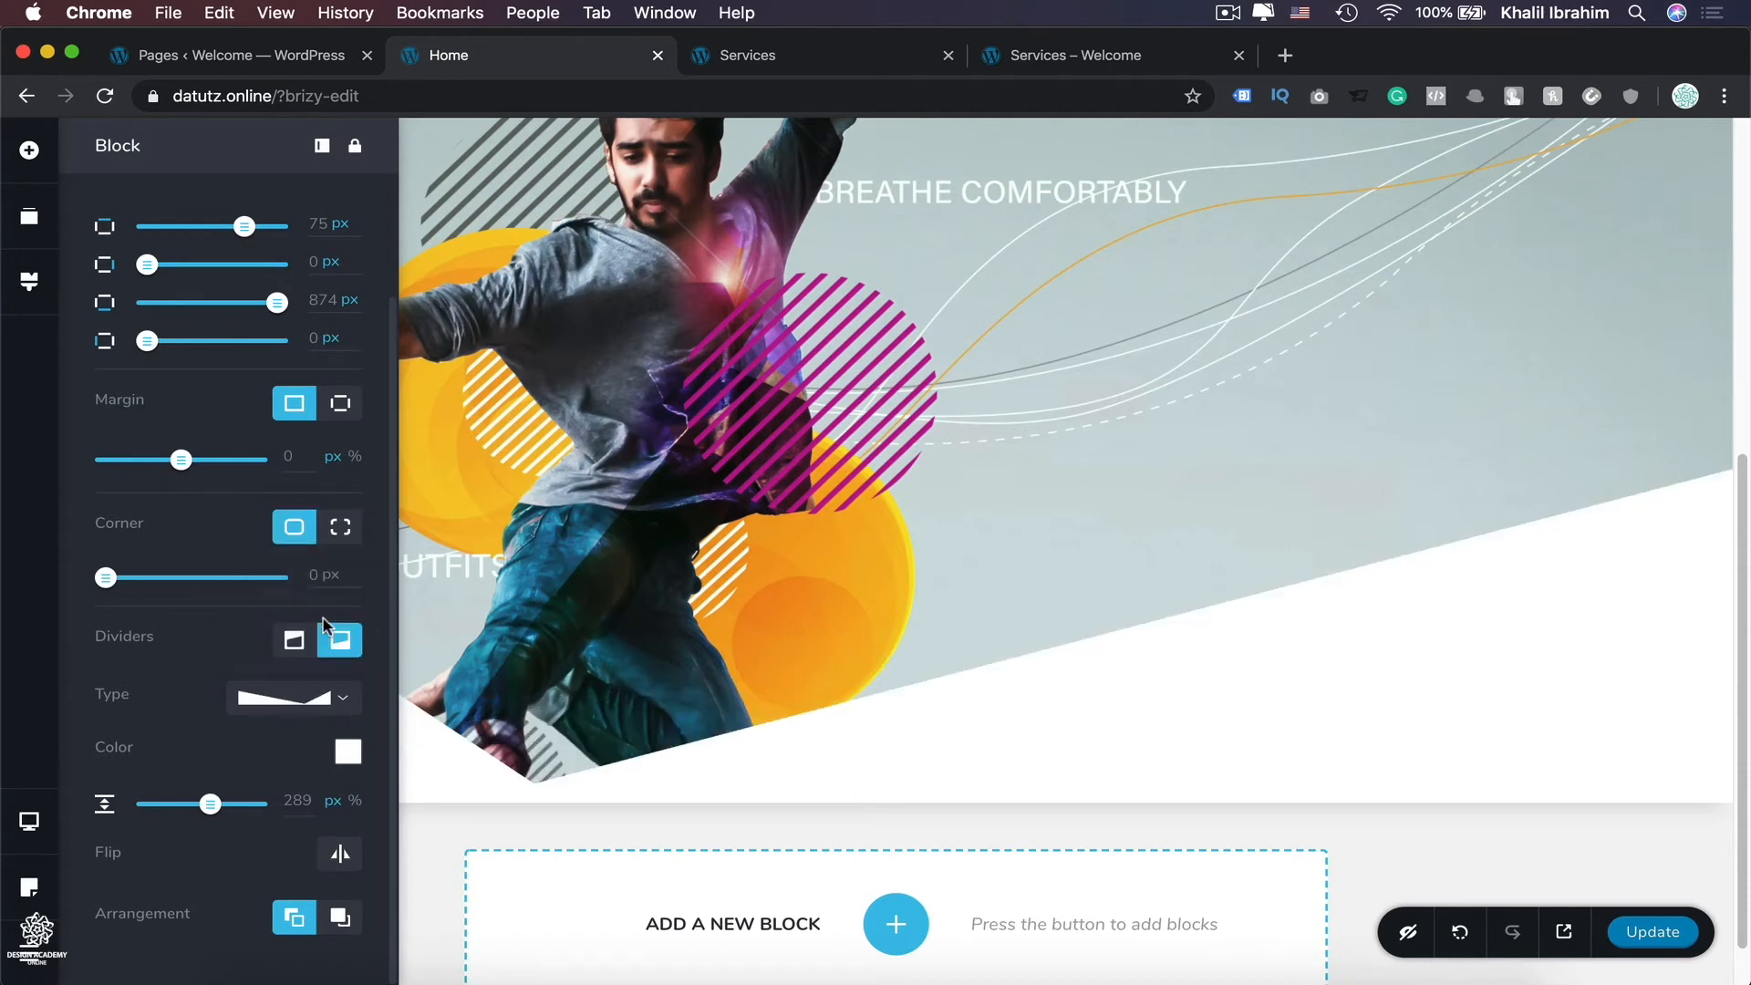
left_click(344, 701)
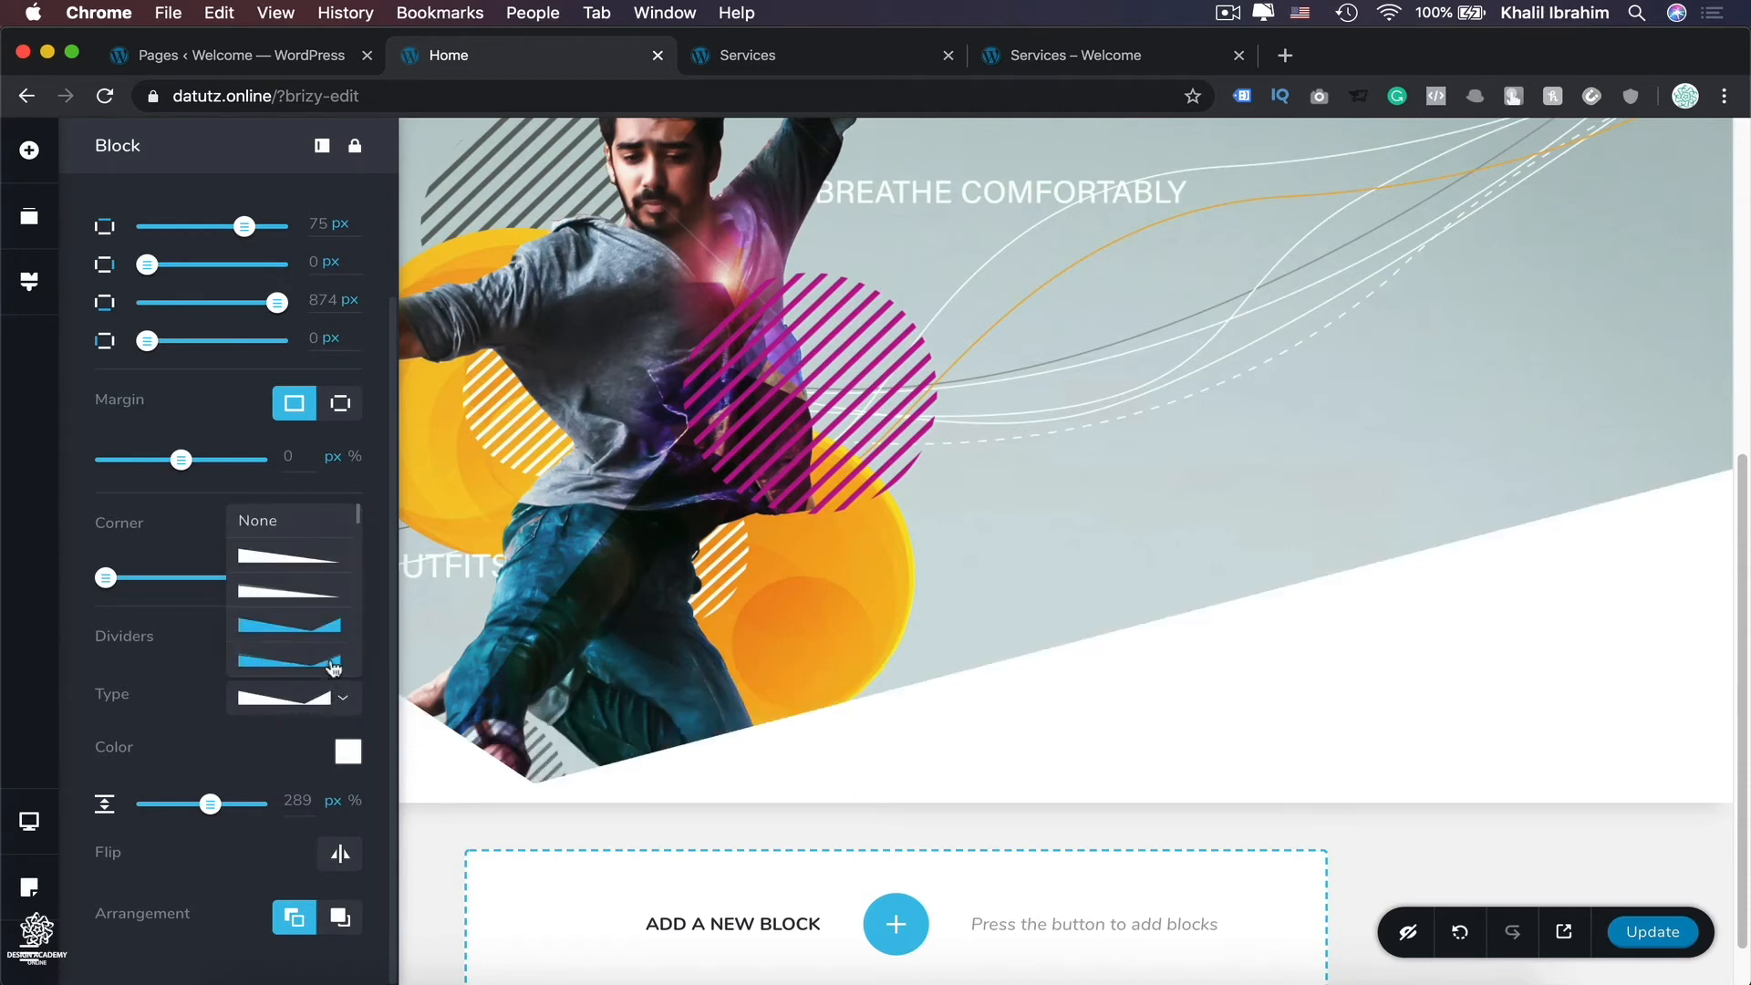
left_click(332, 667)
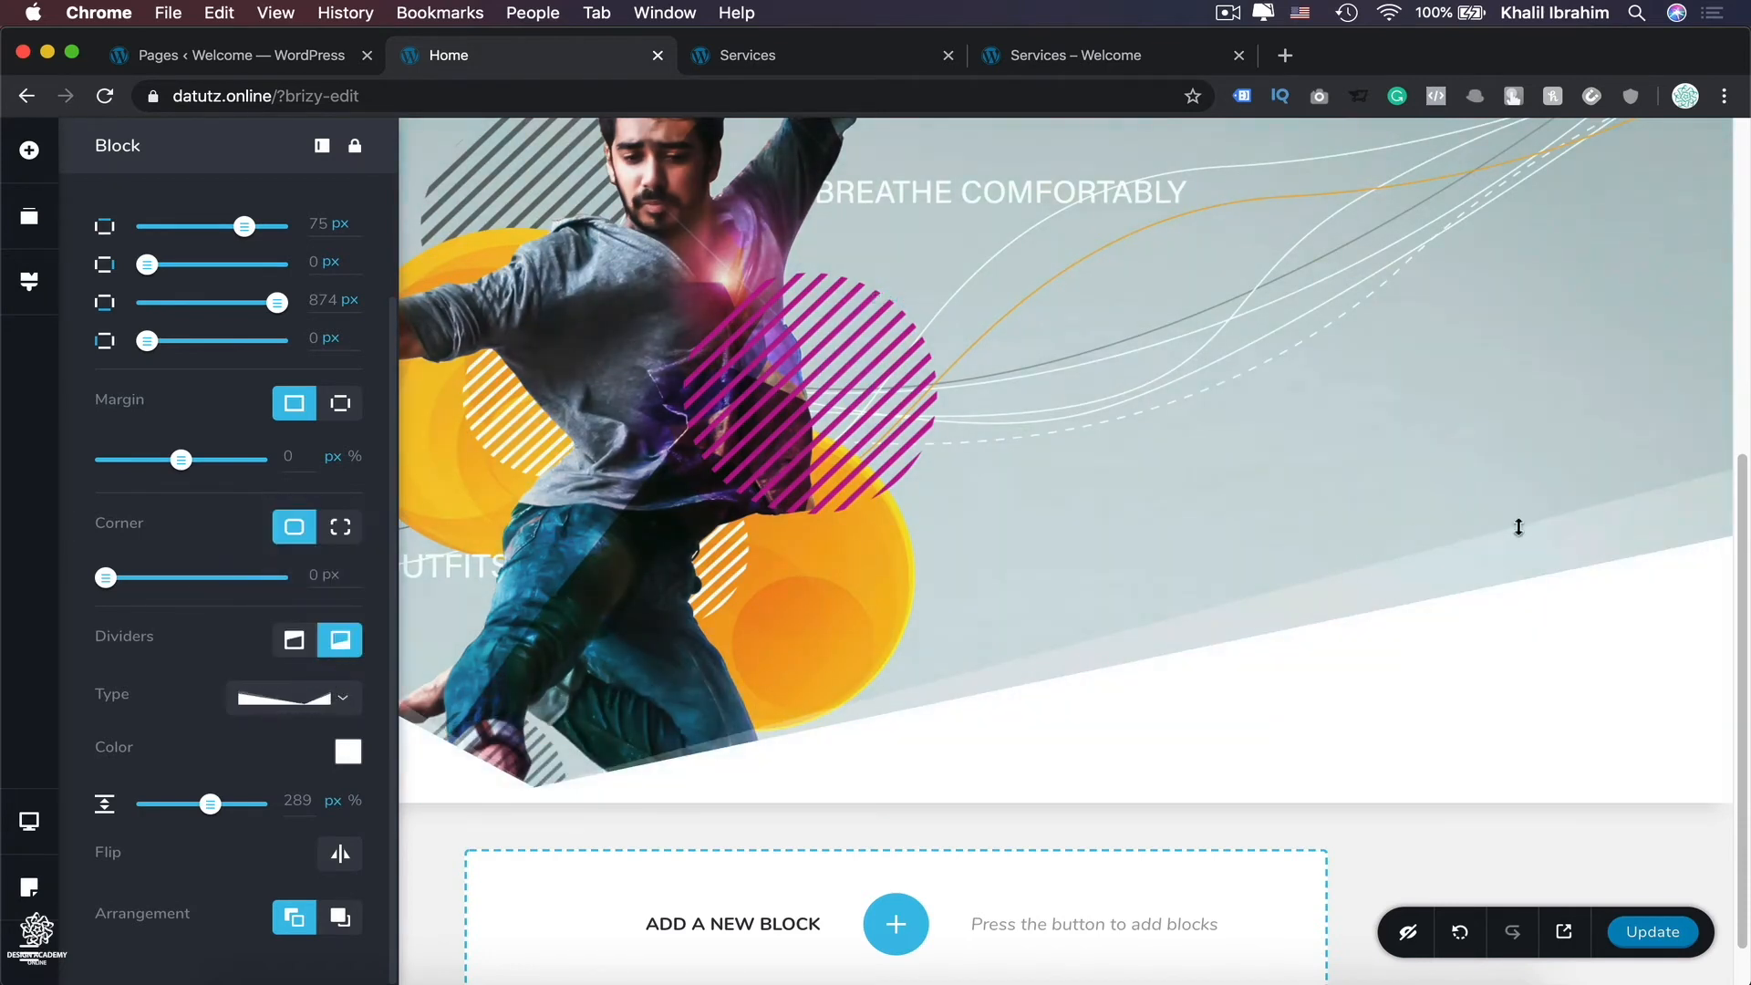
Step: Try the first jagged wave shape as the hero block's bottom divider
left_click(342, 697)
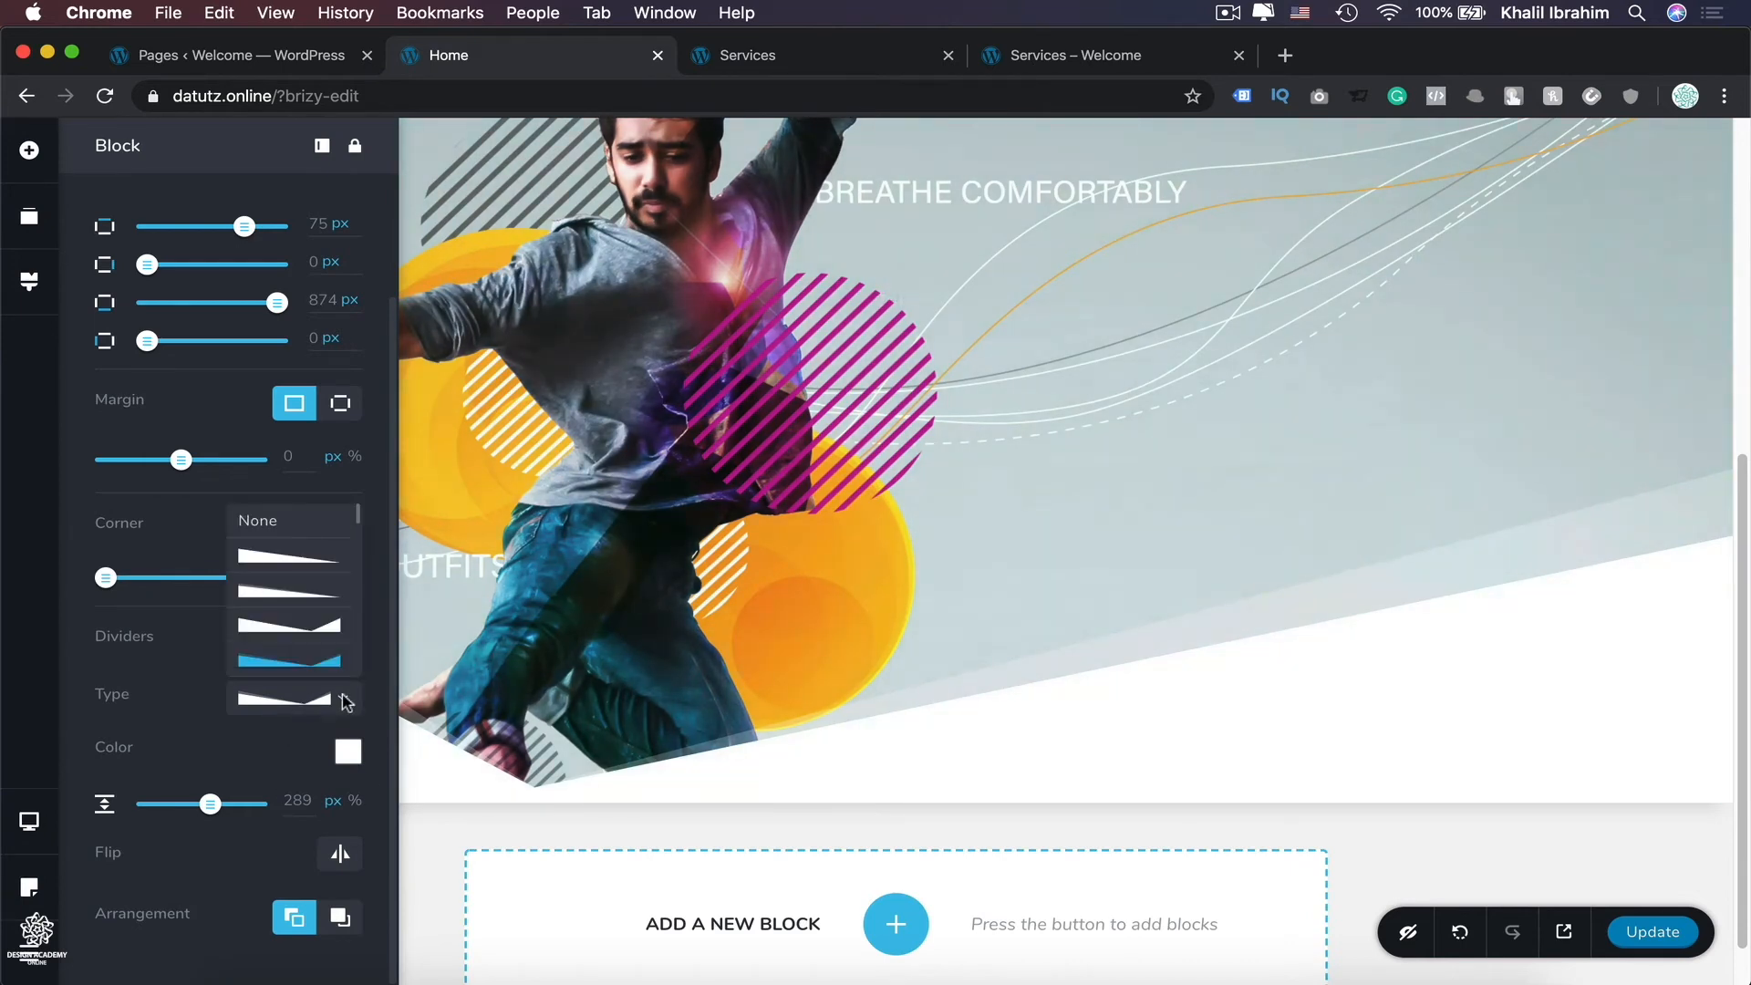
scroll(315, 618, "down", 2)
scroll(315, 619, "down", 2)
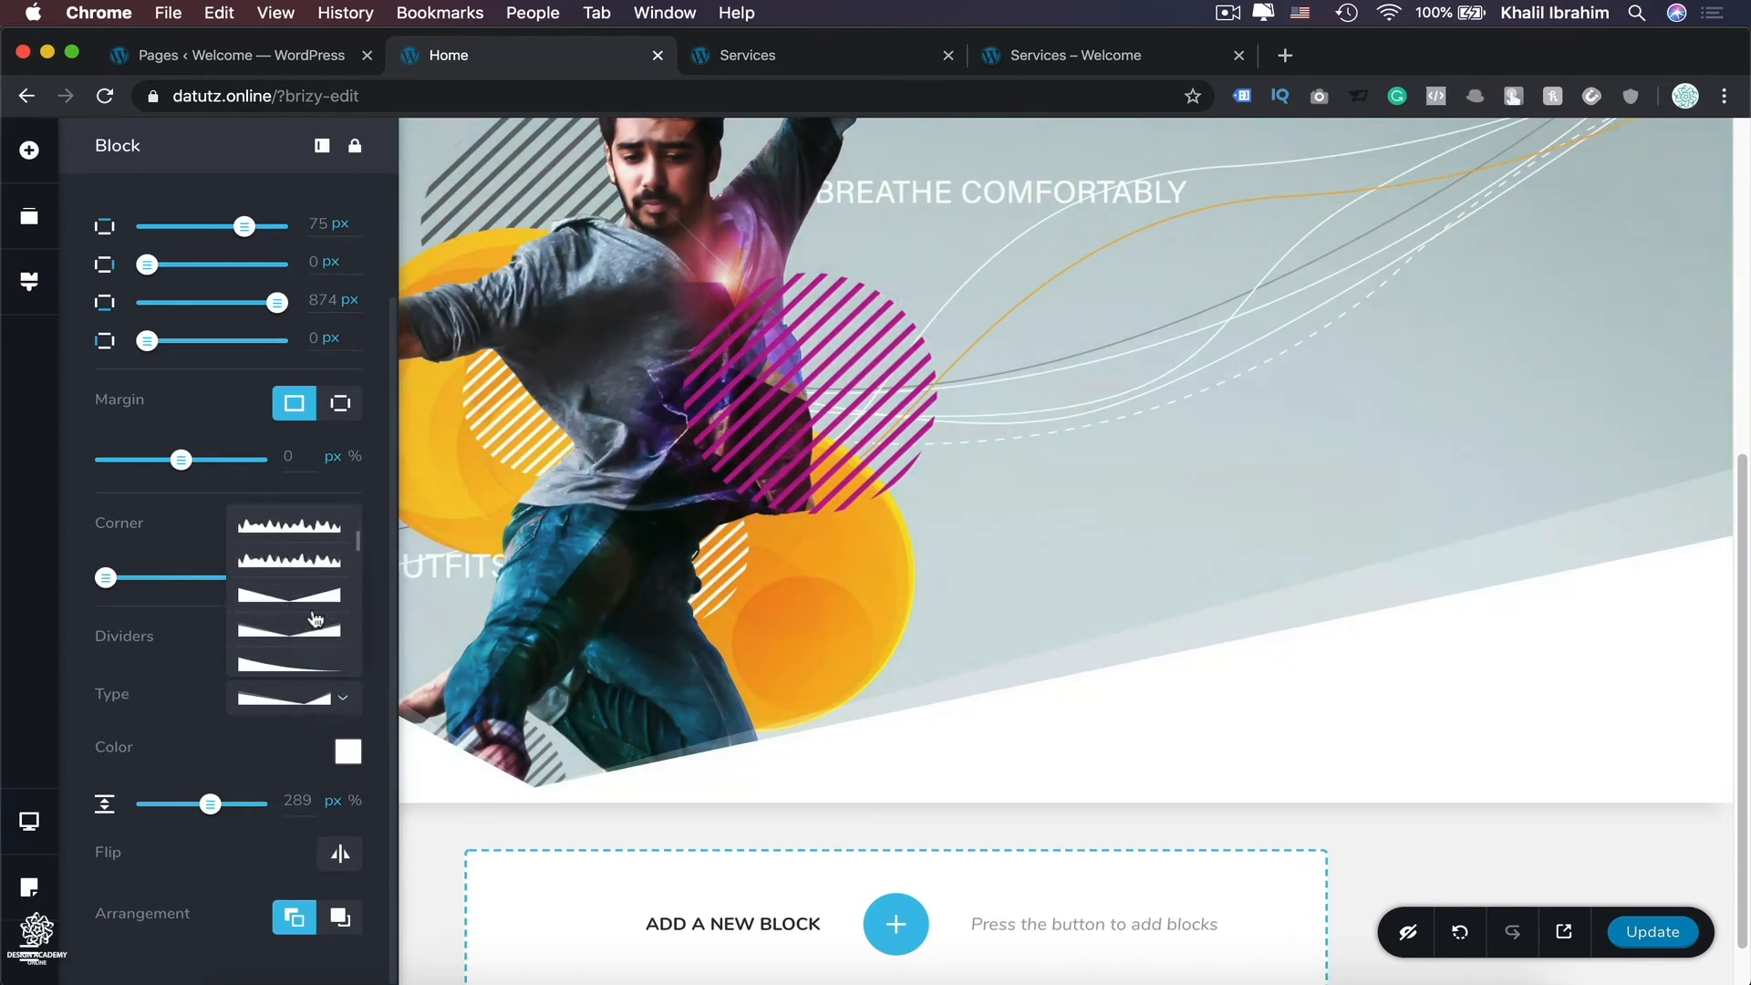
left_click(315, 527)
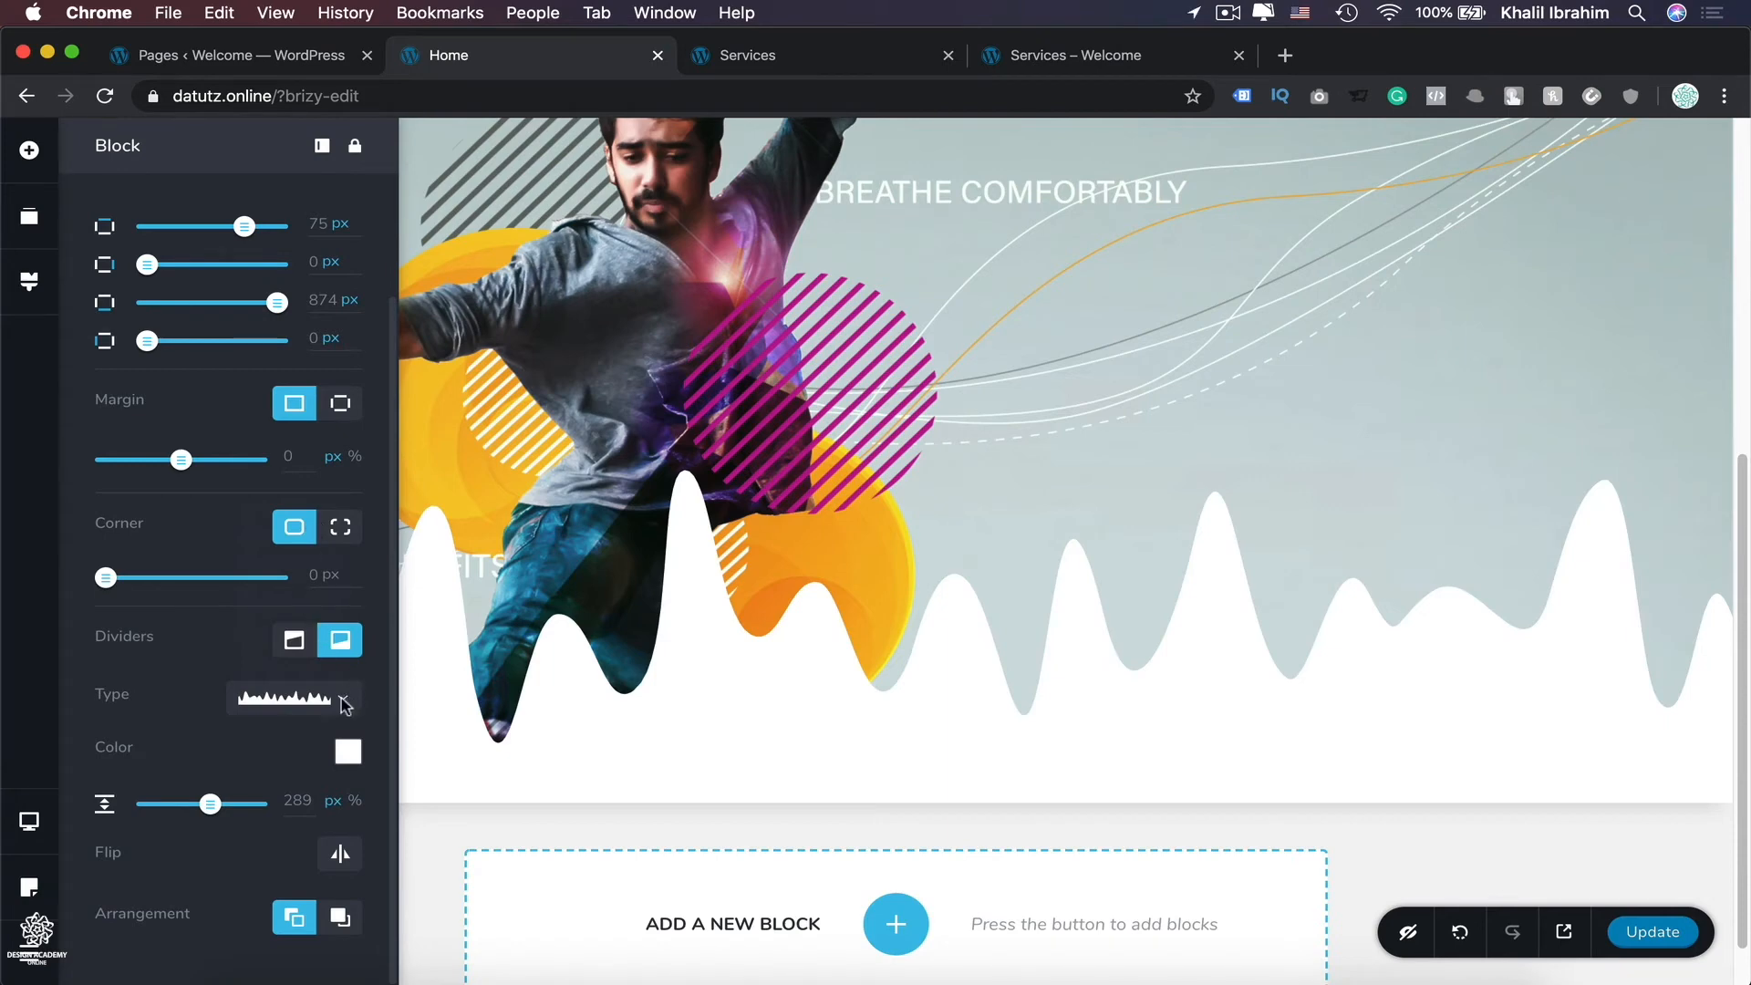
Step: Try the plain concave curve as the bottom divider with a height of 339 px
left_click(344, 705)
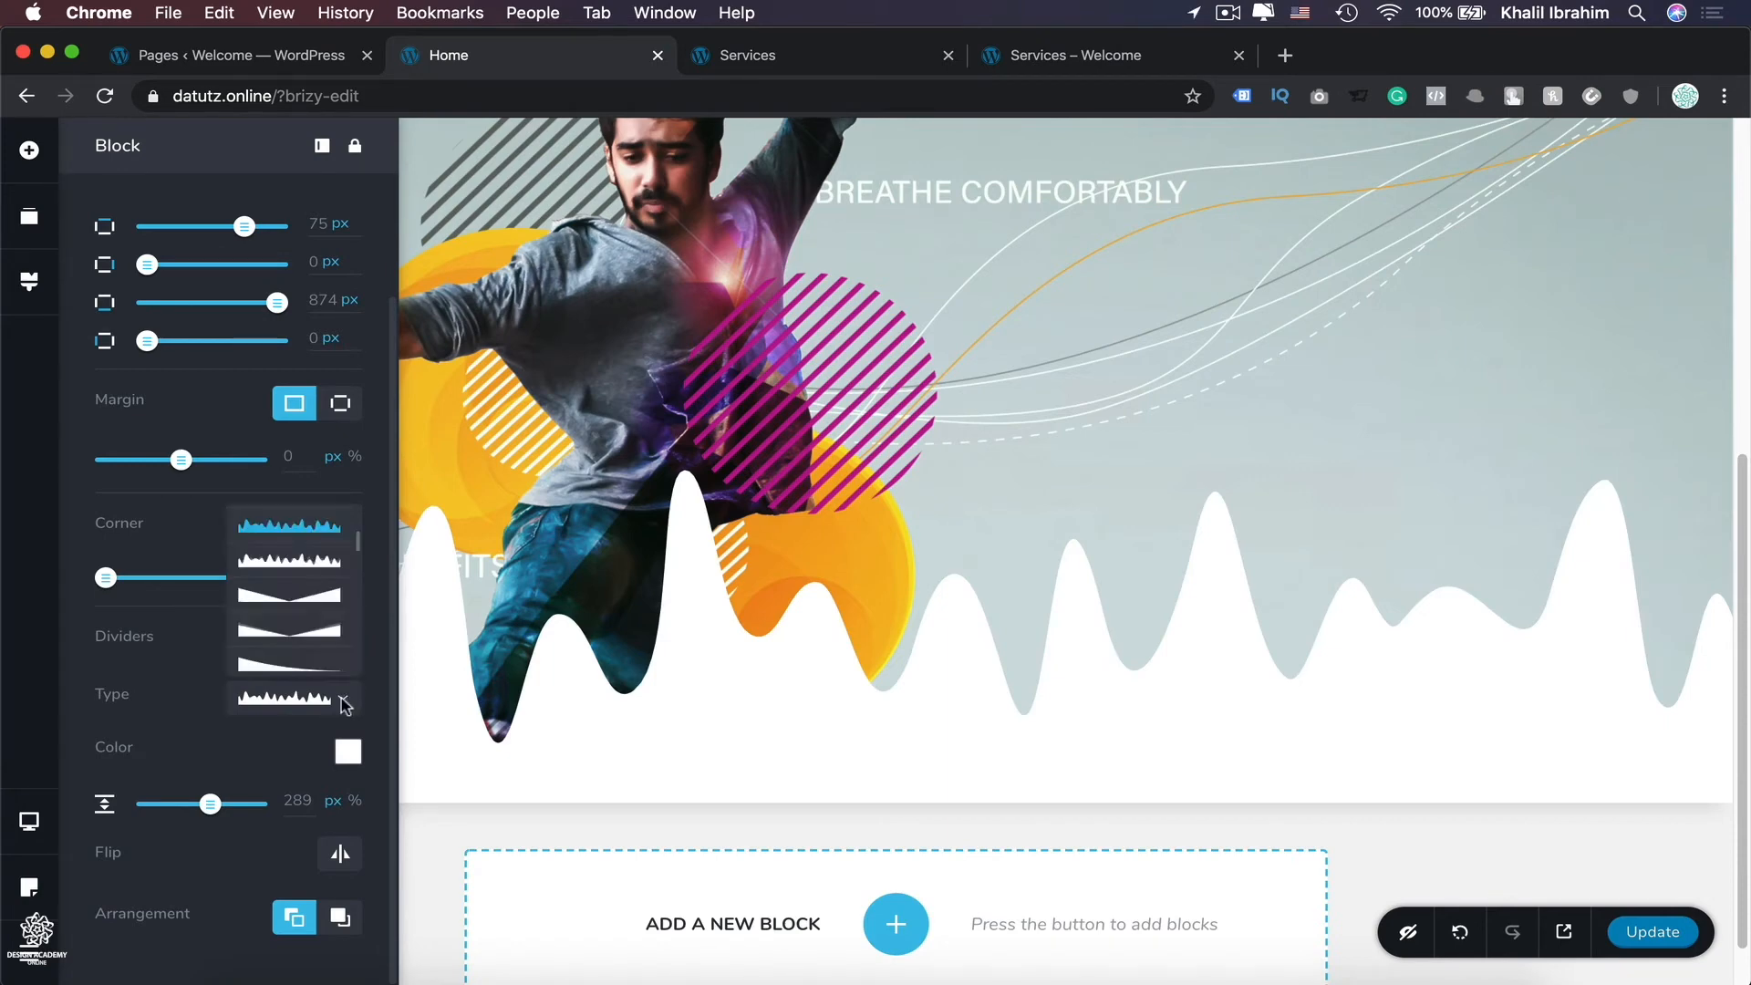
scroll(333, 606, "up", 4)
scroll(333, 606, "up", 2)
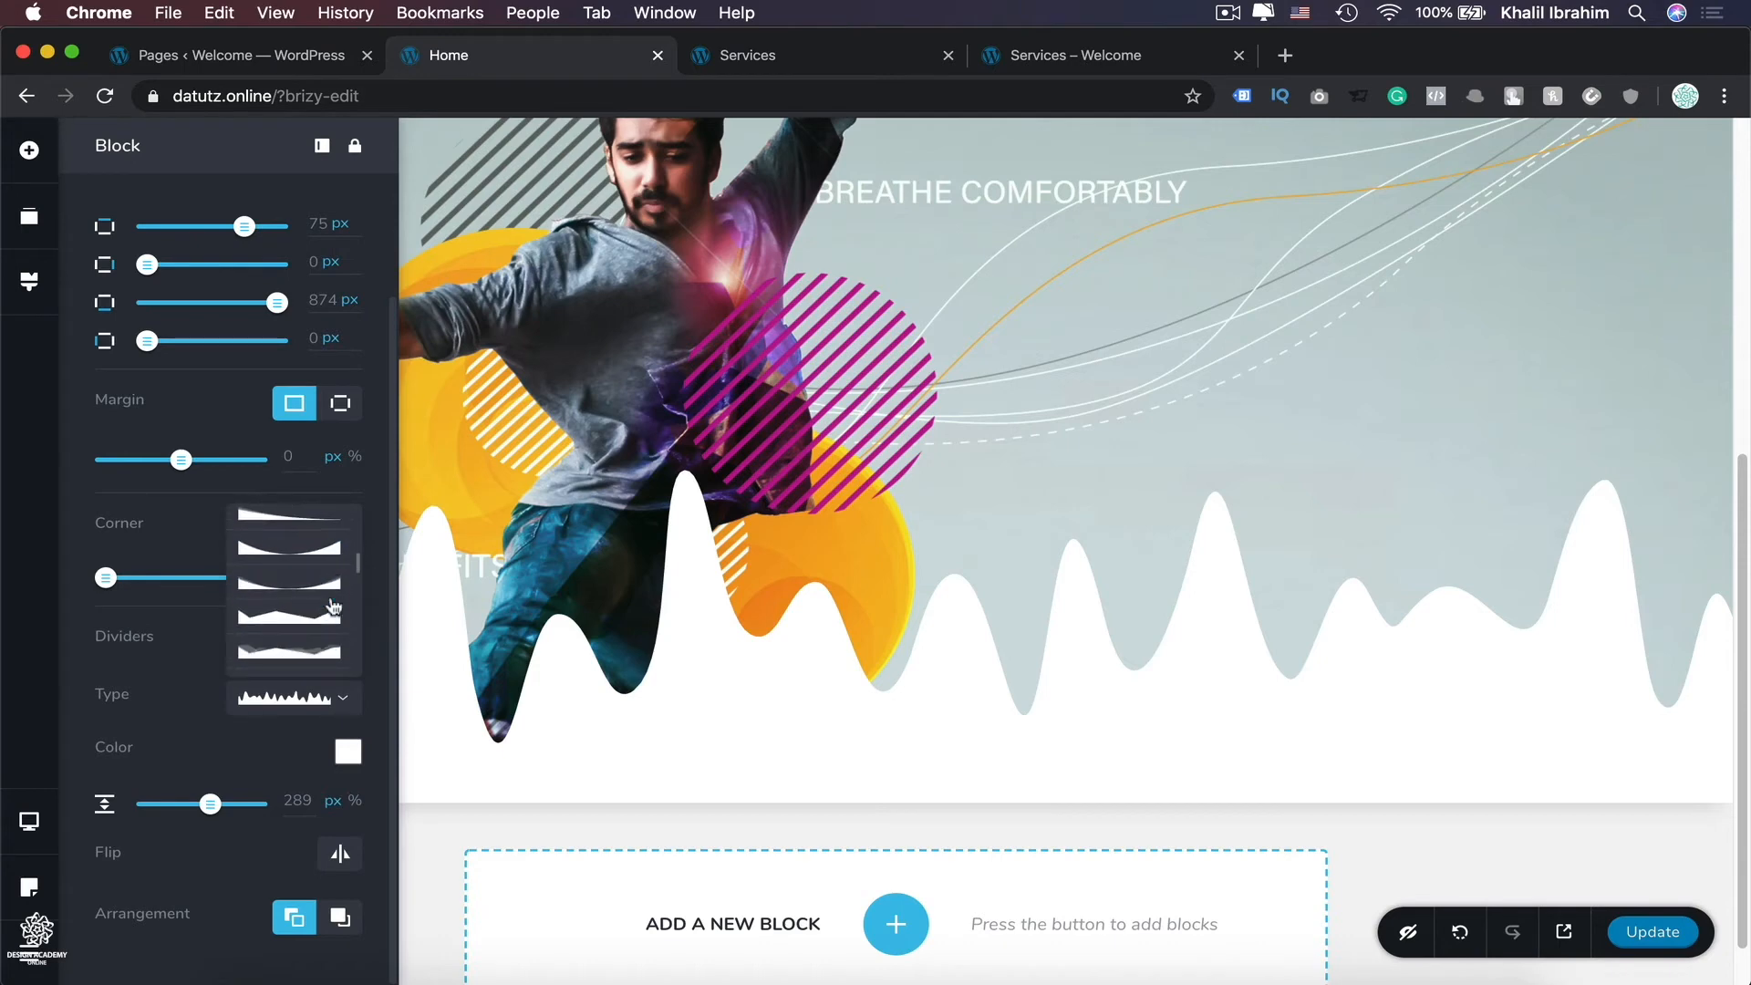
left_click(334, 552)
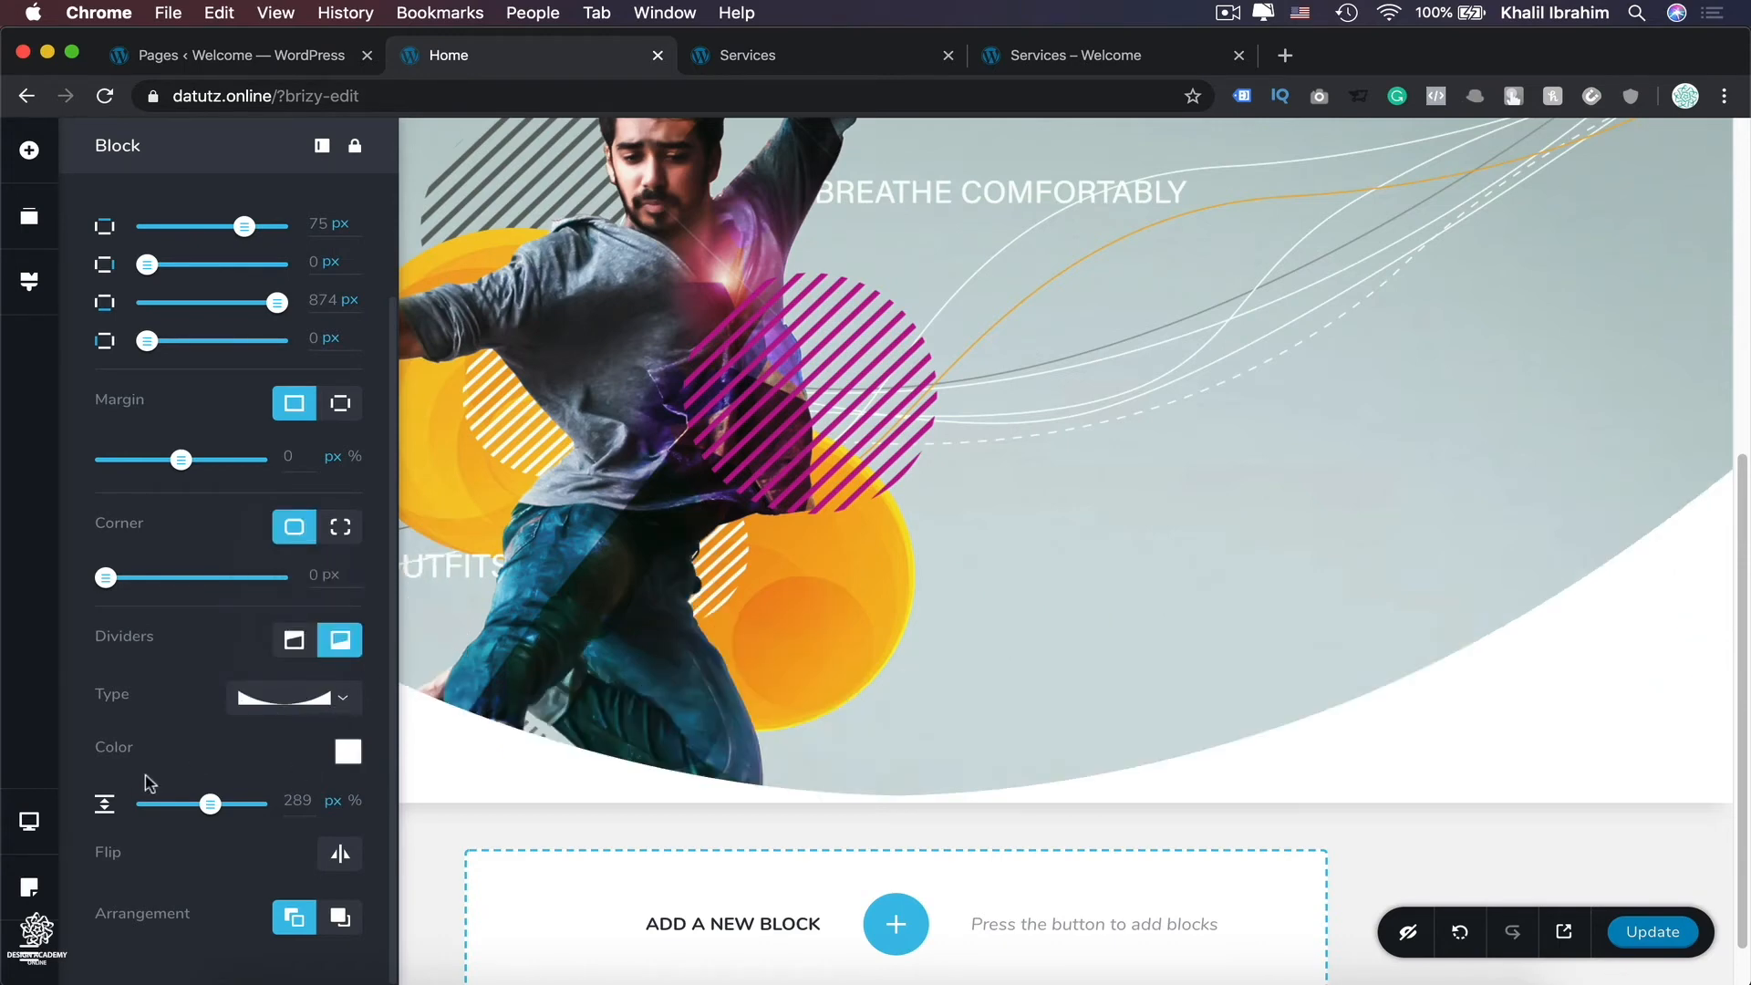
left_click(176, 807)
left_click_drag(176, 808, 224, 810)
Step: Set the bottom divider to the first plain slanted shape, 332 px high, and close the block's settings
left_click(343, 698)
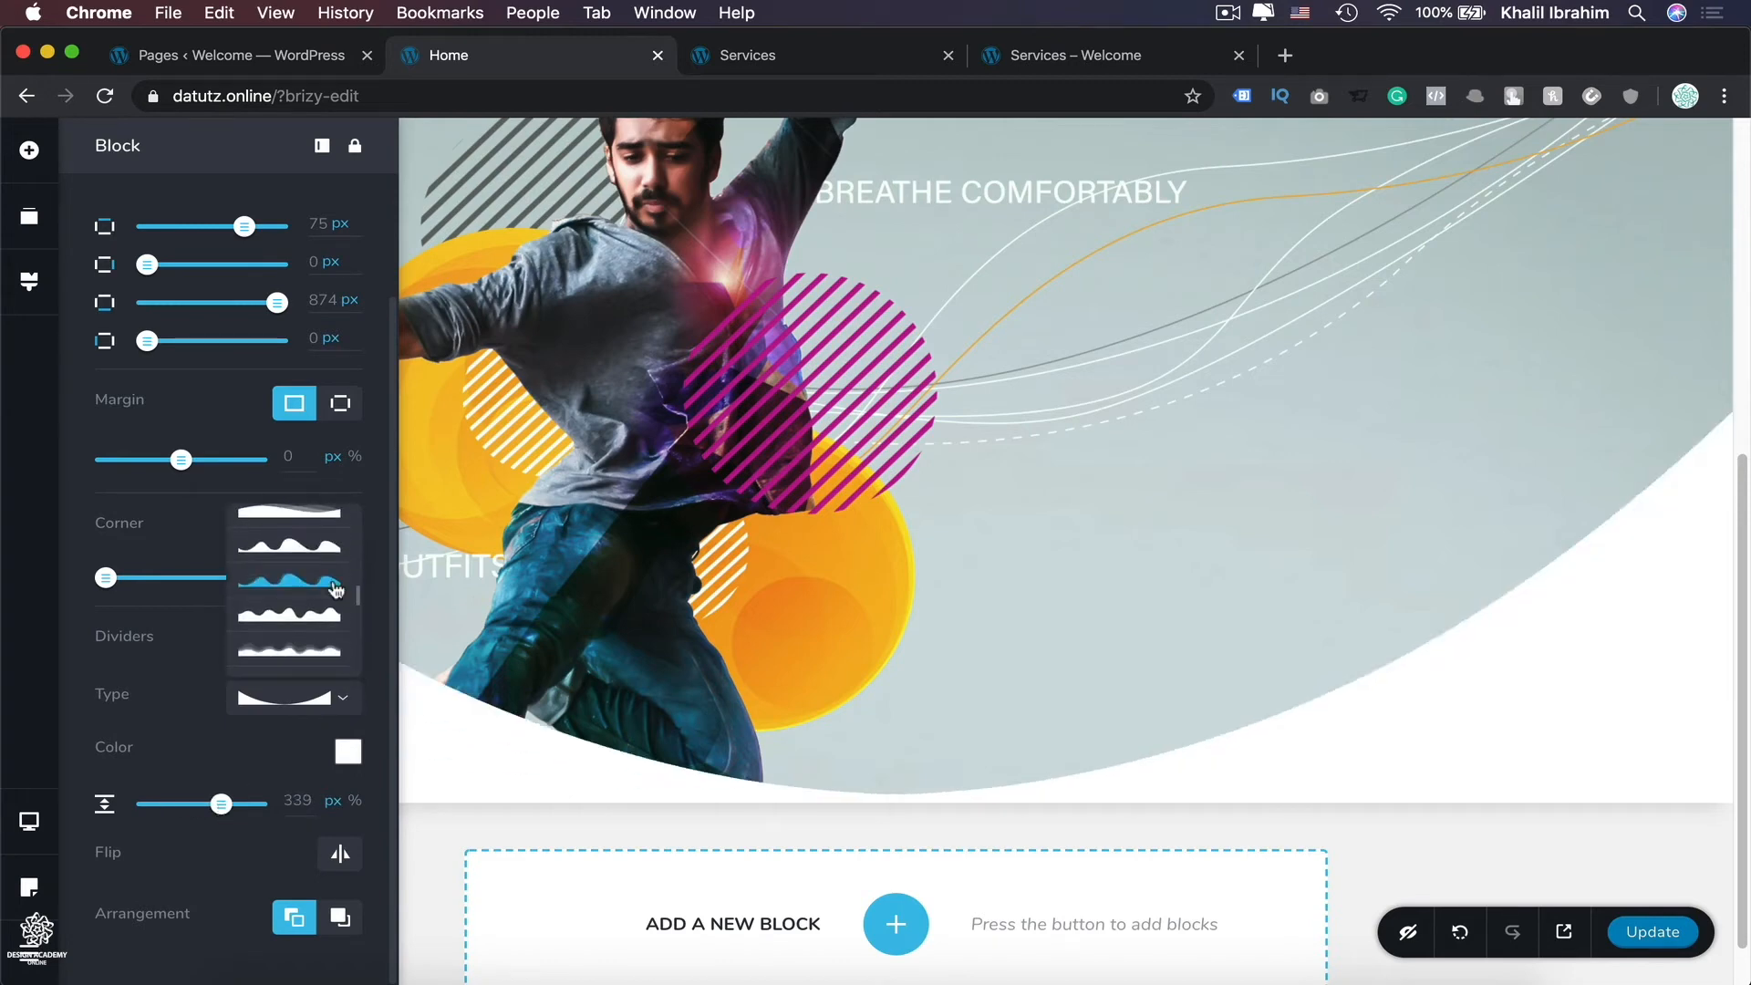
scroll(335, 589, "down", 3)
scroll(337, 590, "down", 2)
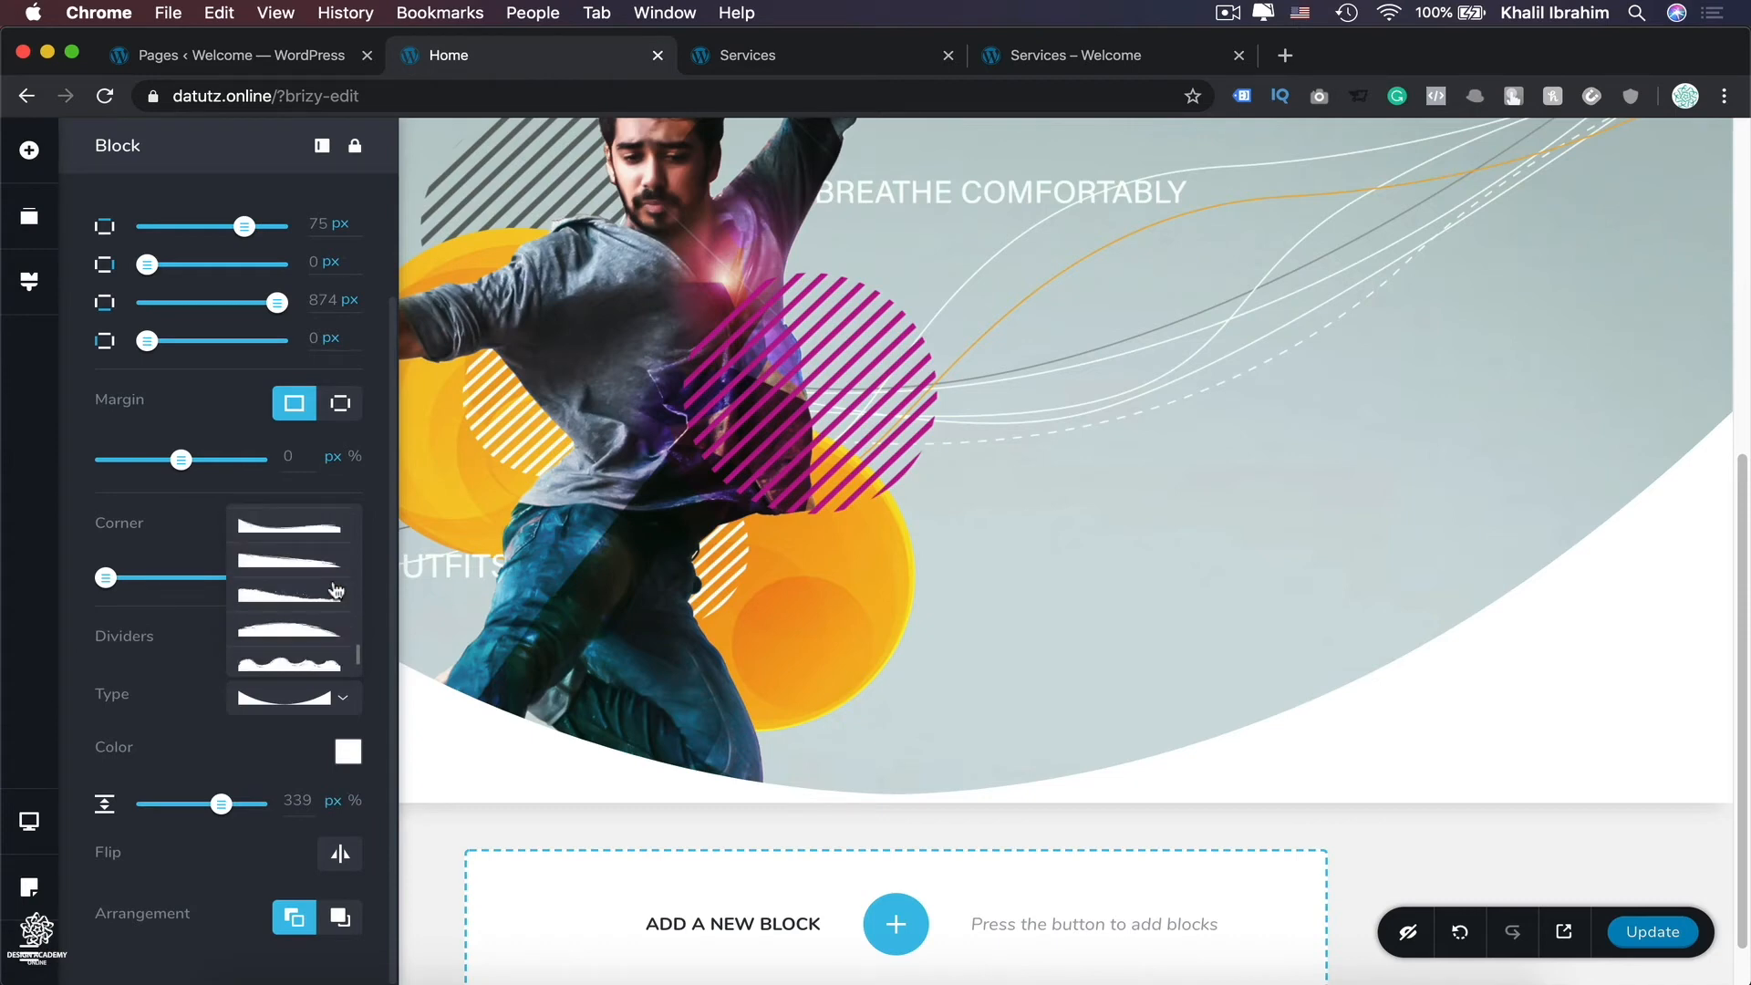
scroll(334, 590, "up", 3)
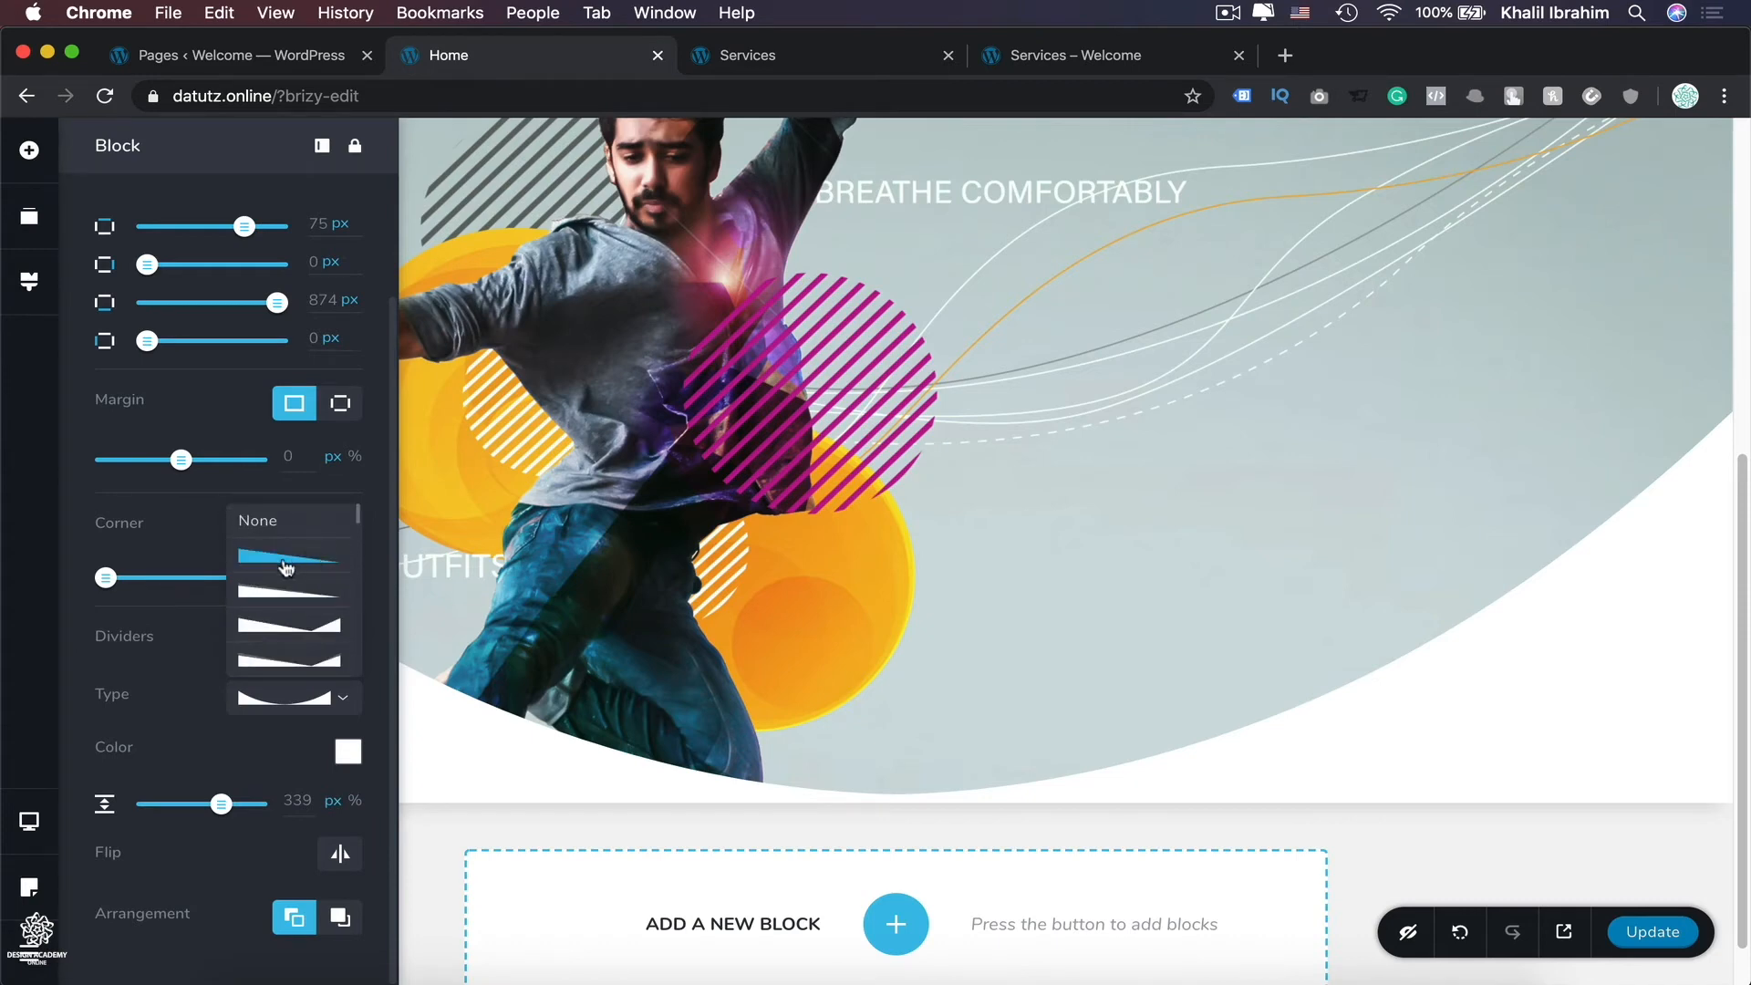
left_click(286, 561)
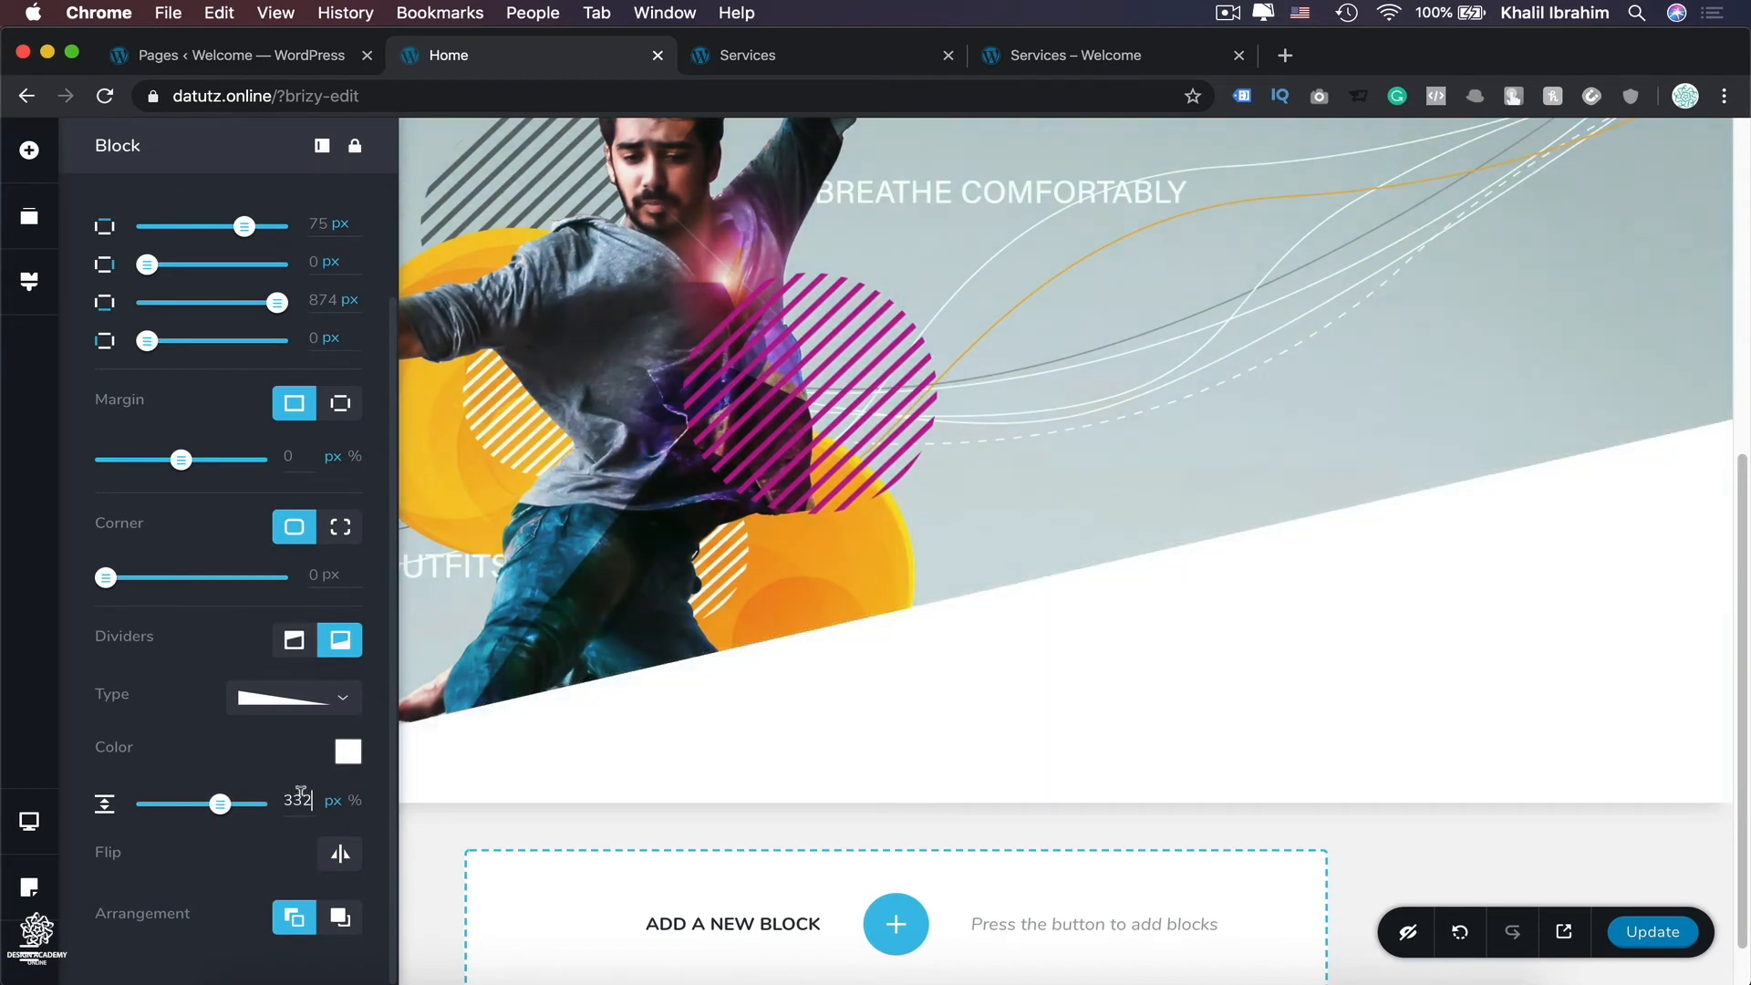
left_click(801, 555)
scroll(801, 554, "up", 3)
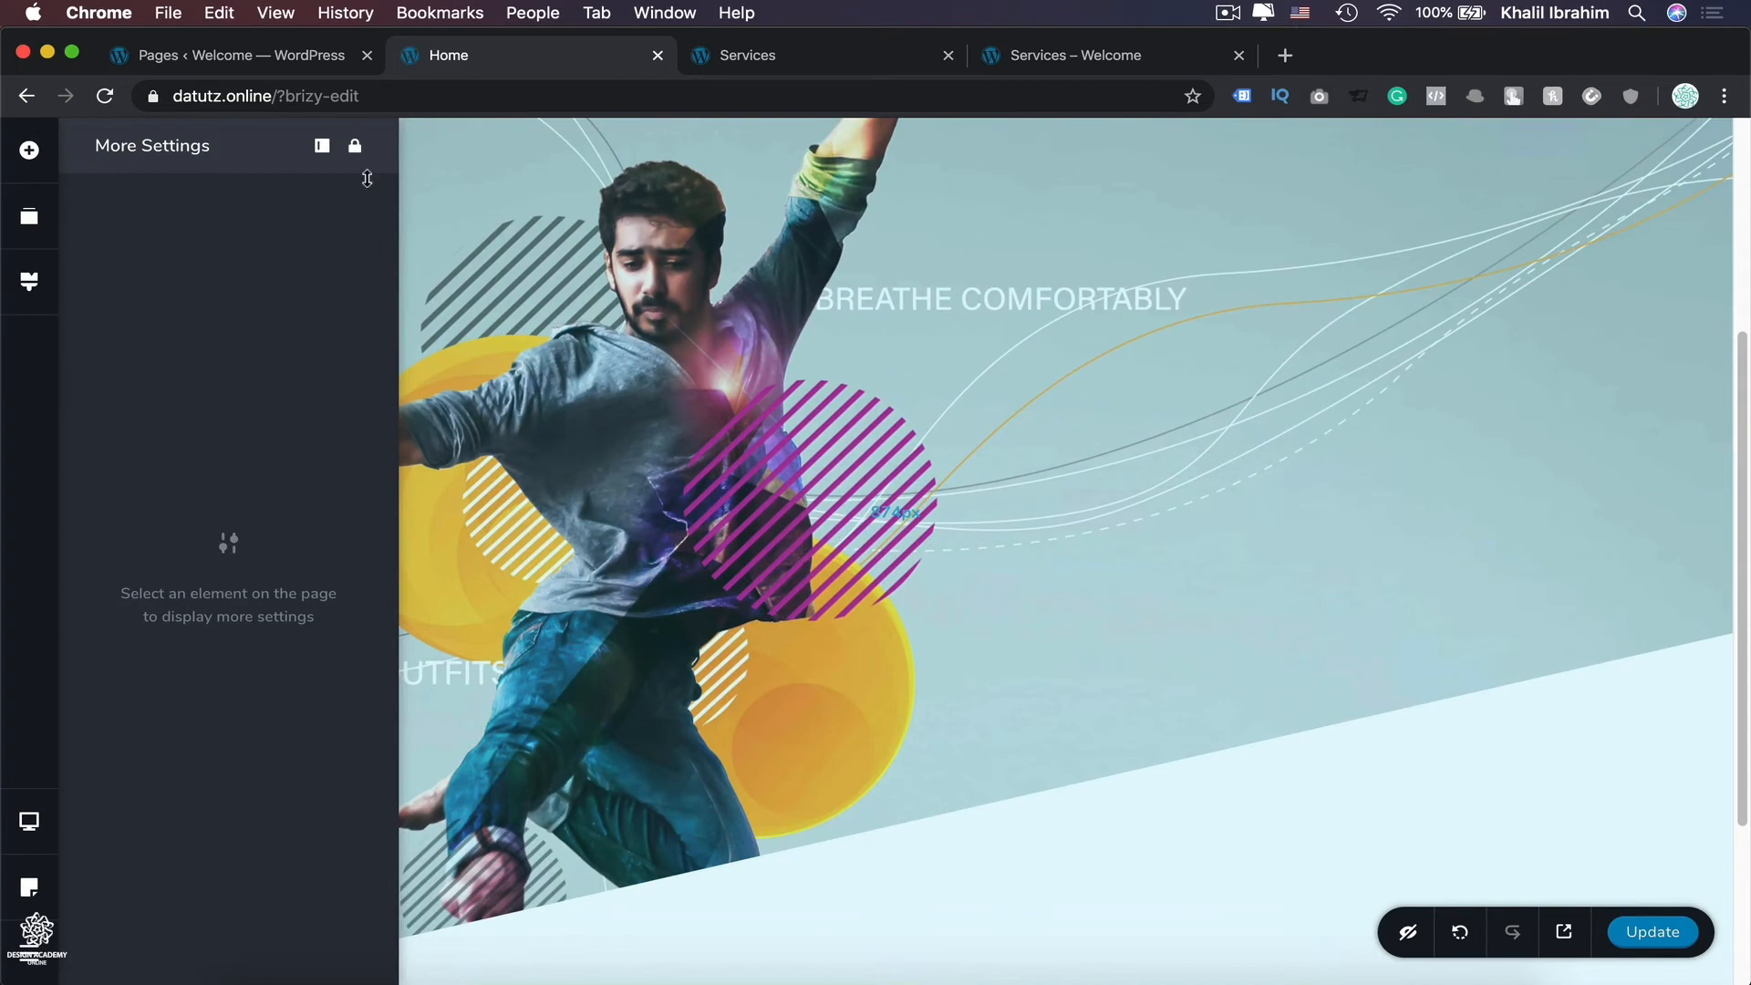
left_click(356, 147)
scroll(1027, 577, "up", 1)
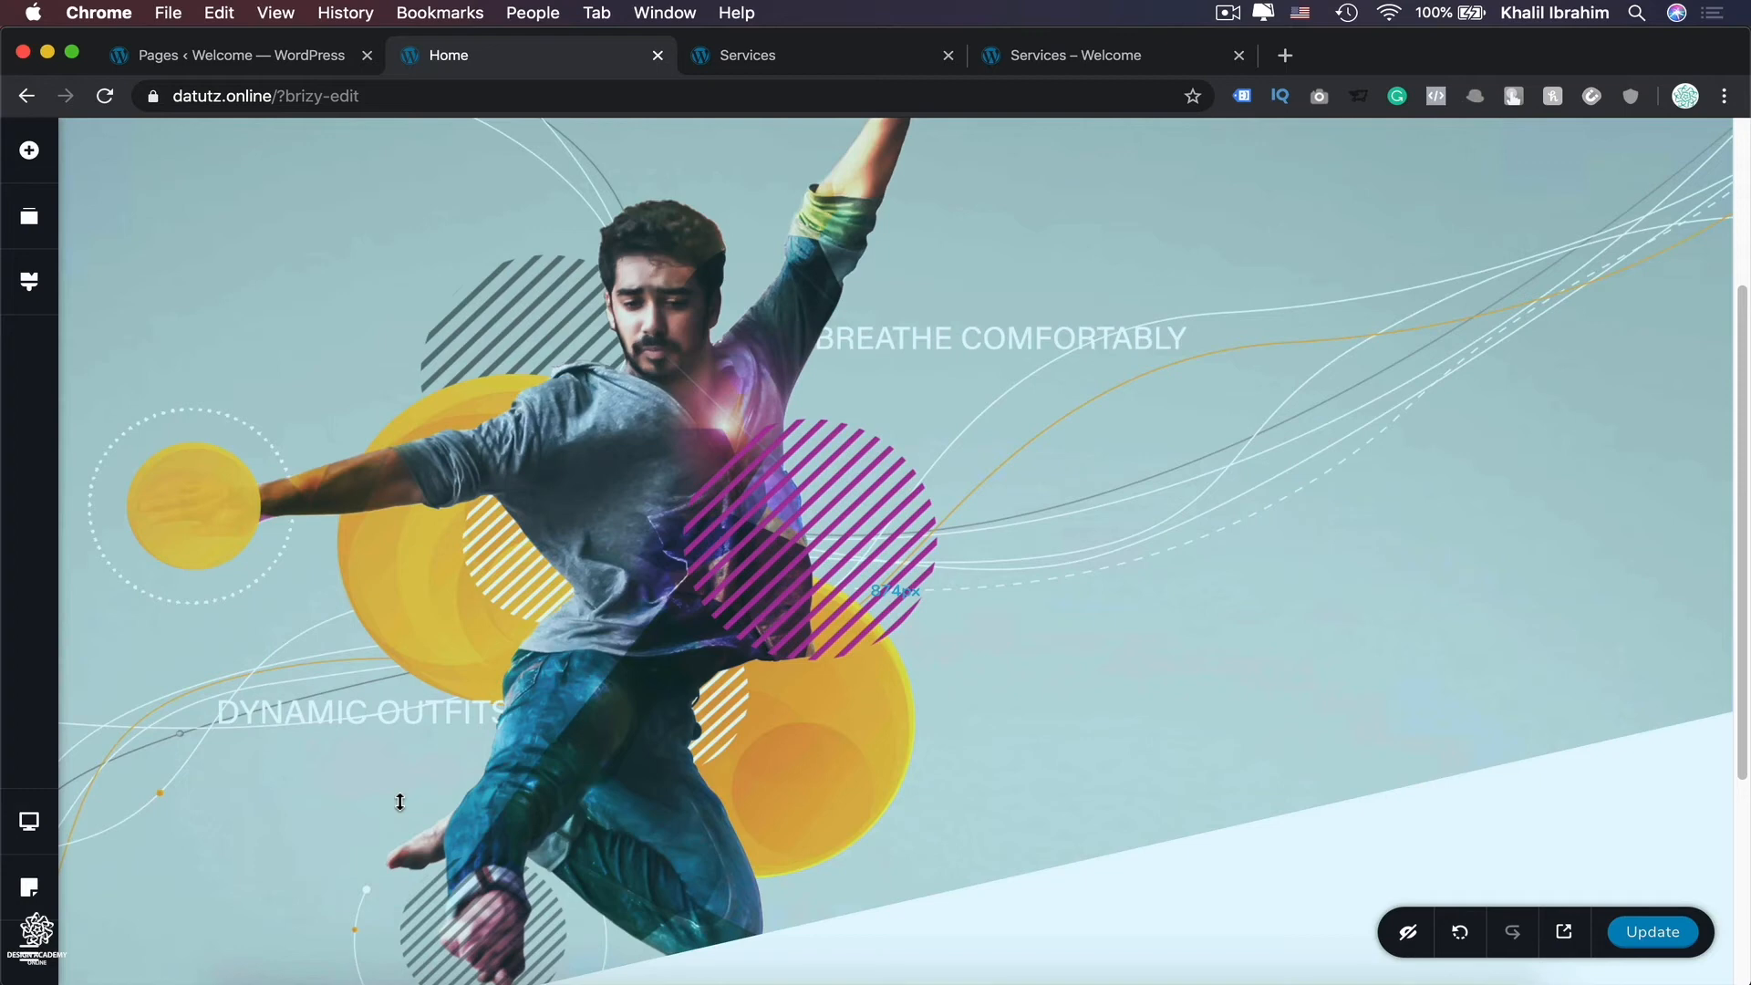
Step: Add a Text element to the empty content area near the top of the hero block and select it
left_click(29, 151)
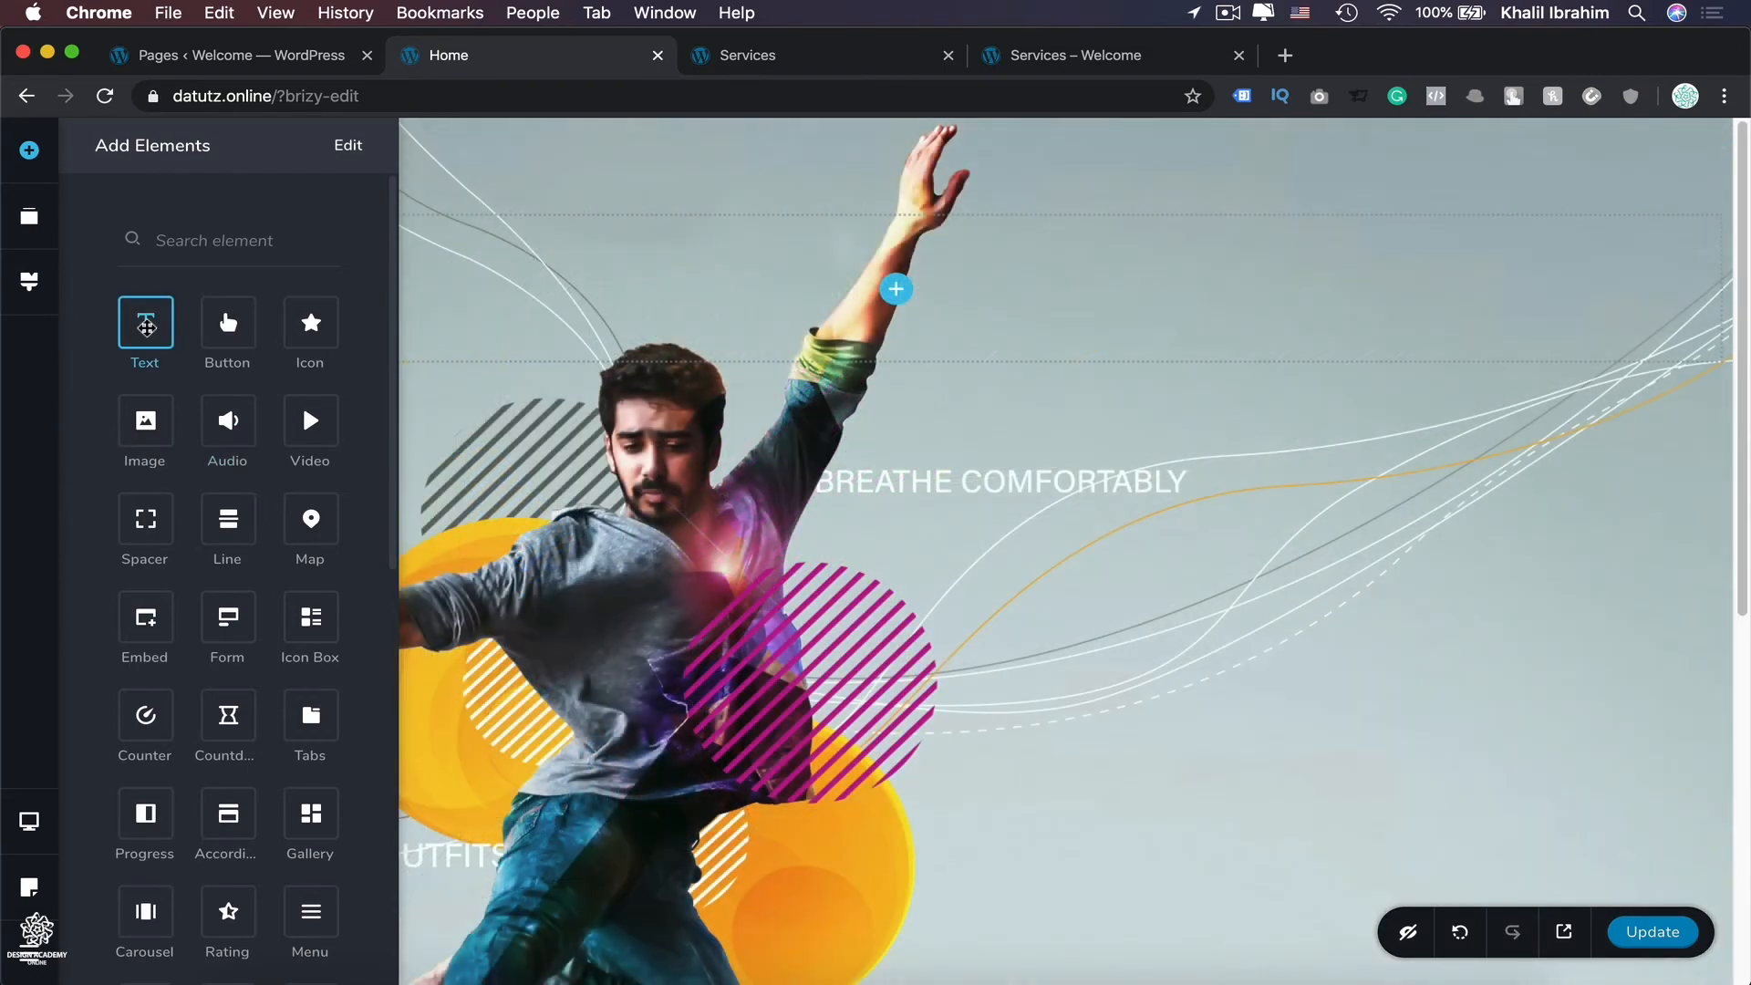
left_click_drag(148, 330, 895, 291)
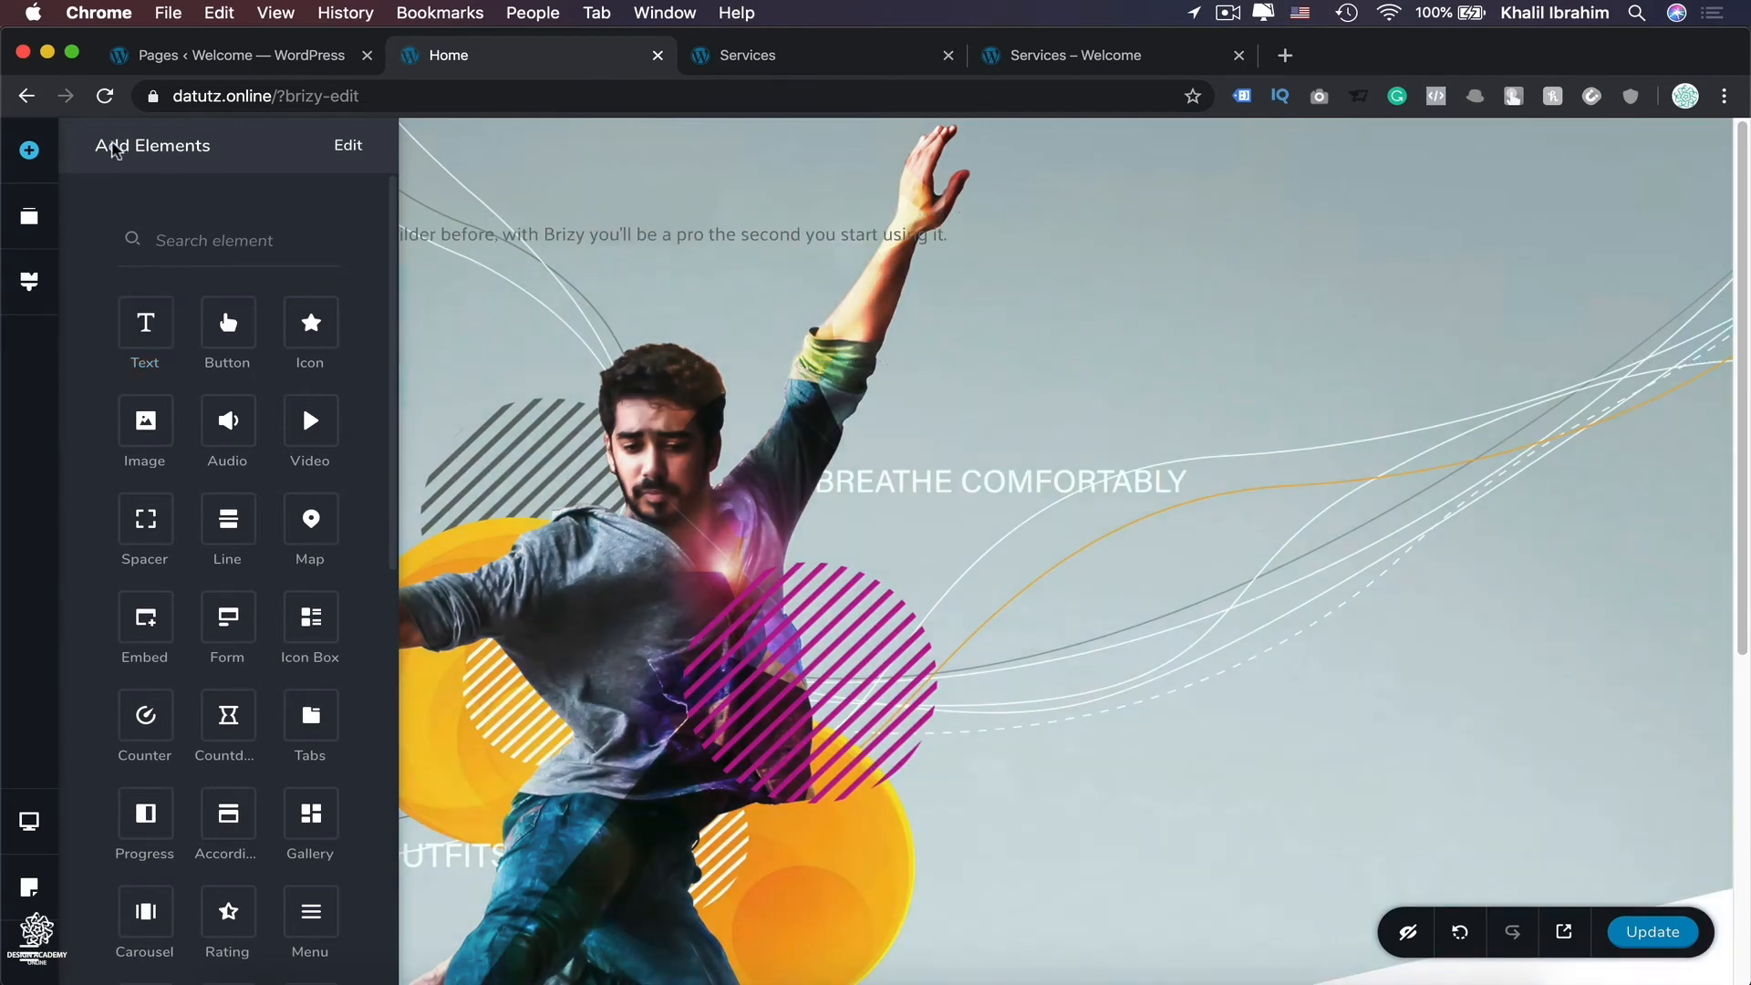
left_click(599, 234)
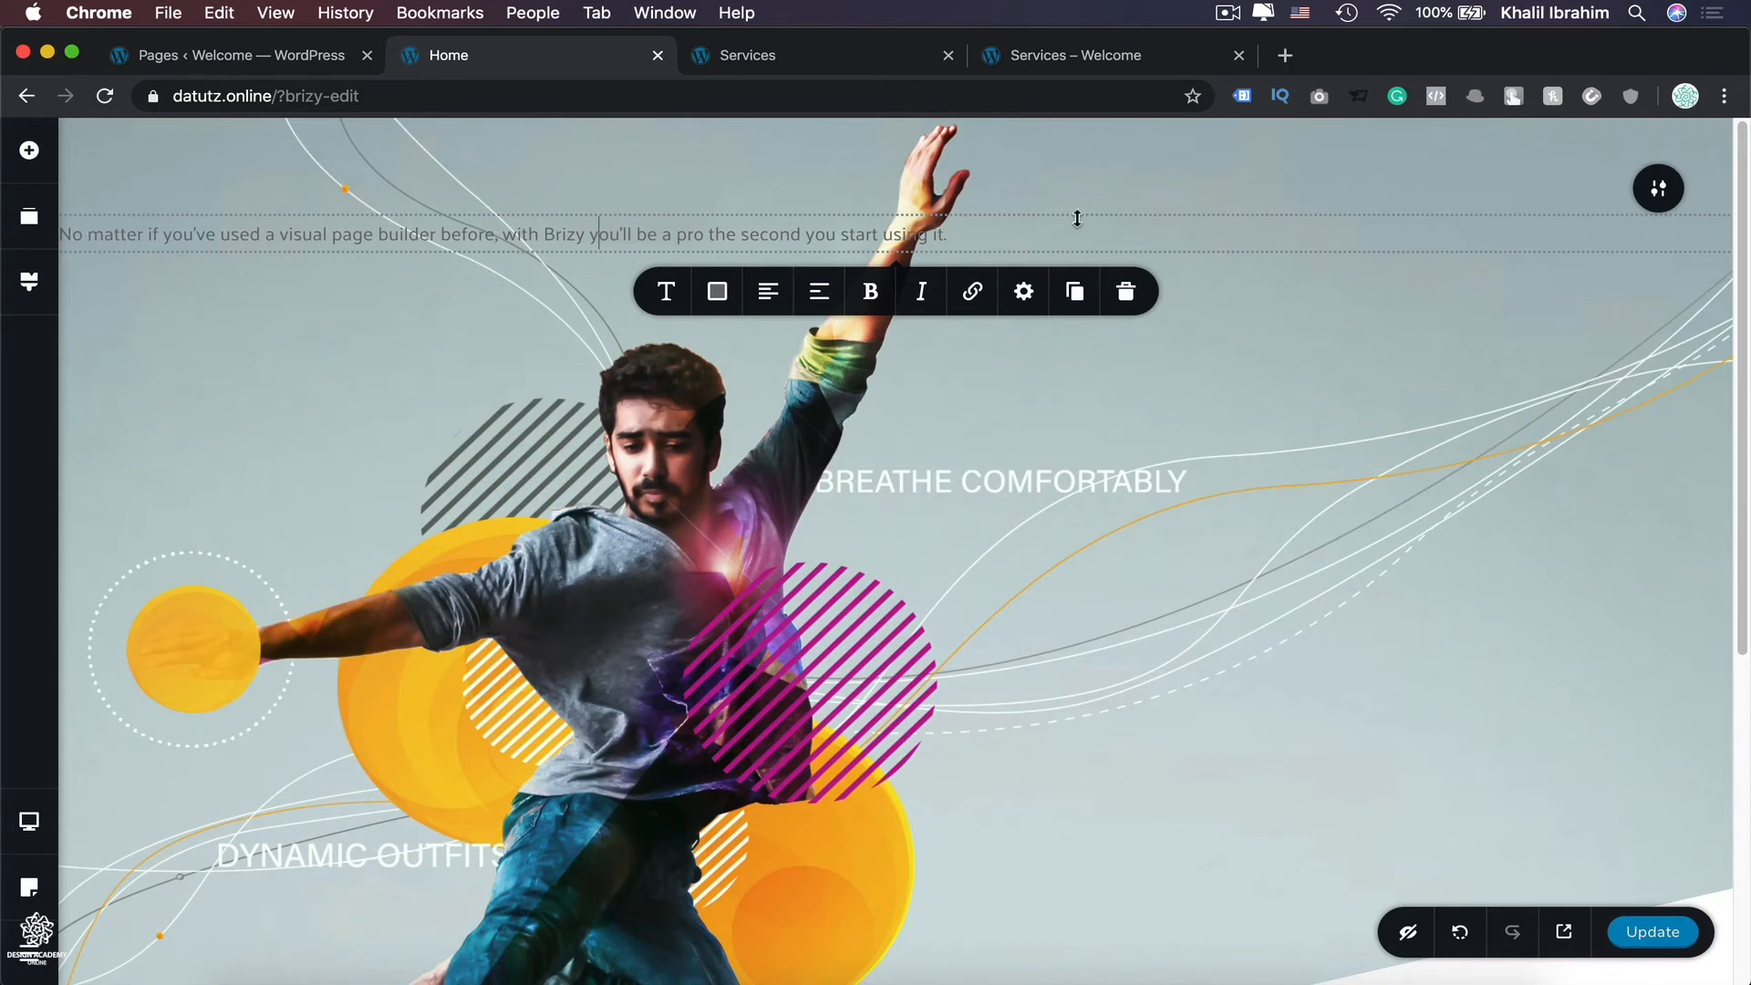
Step: Set the hero block's content width to Boxed
left_click(1658, 188)
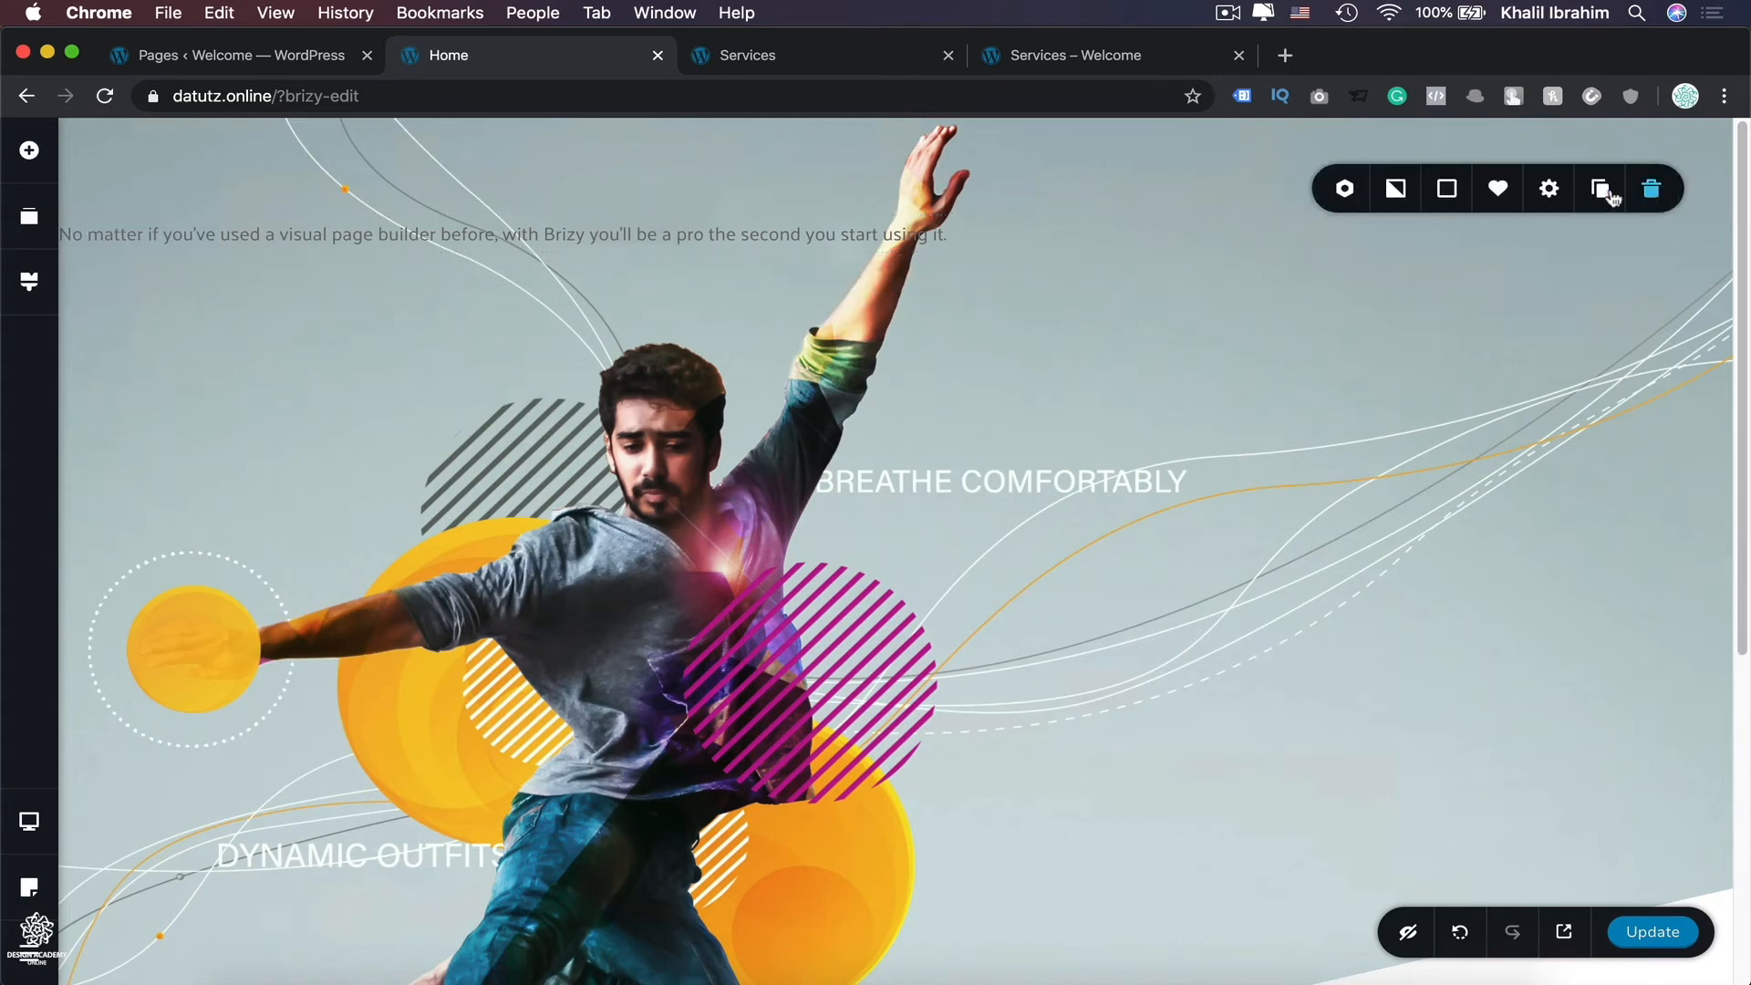
left_click(1552, 193)
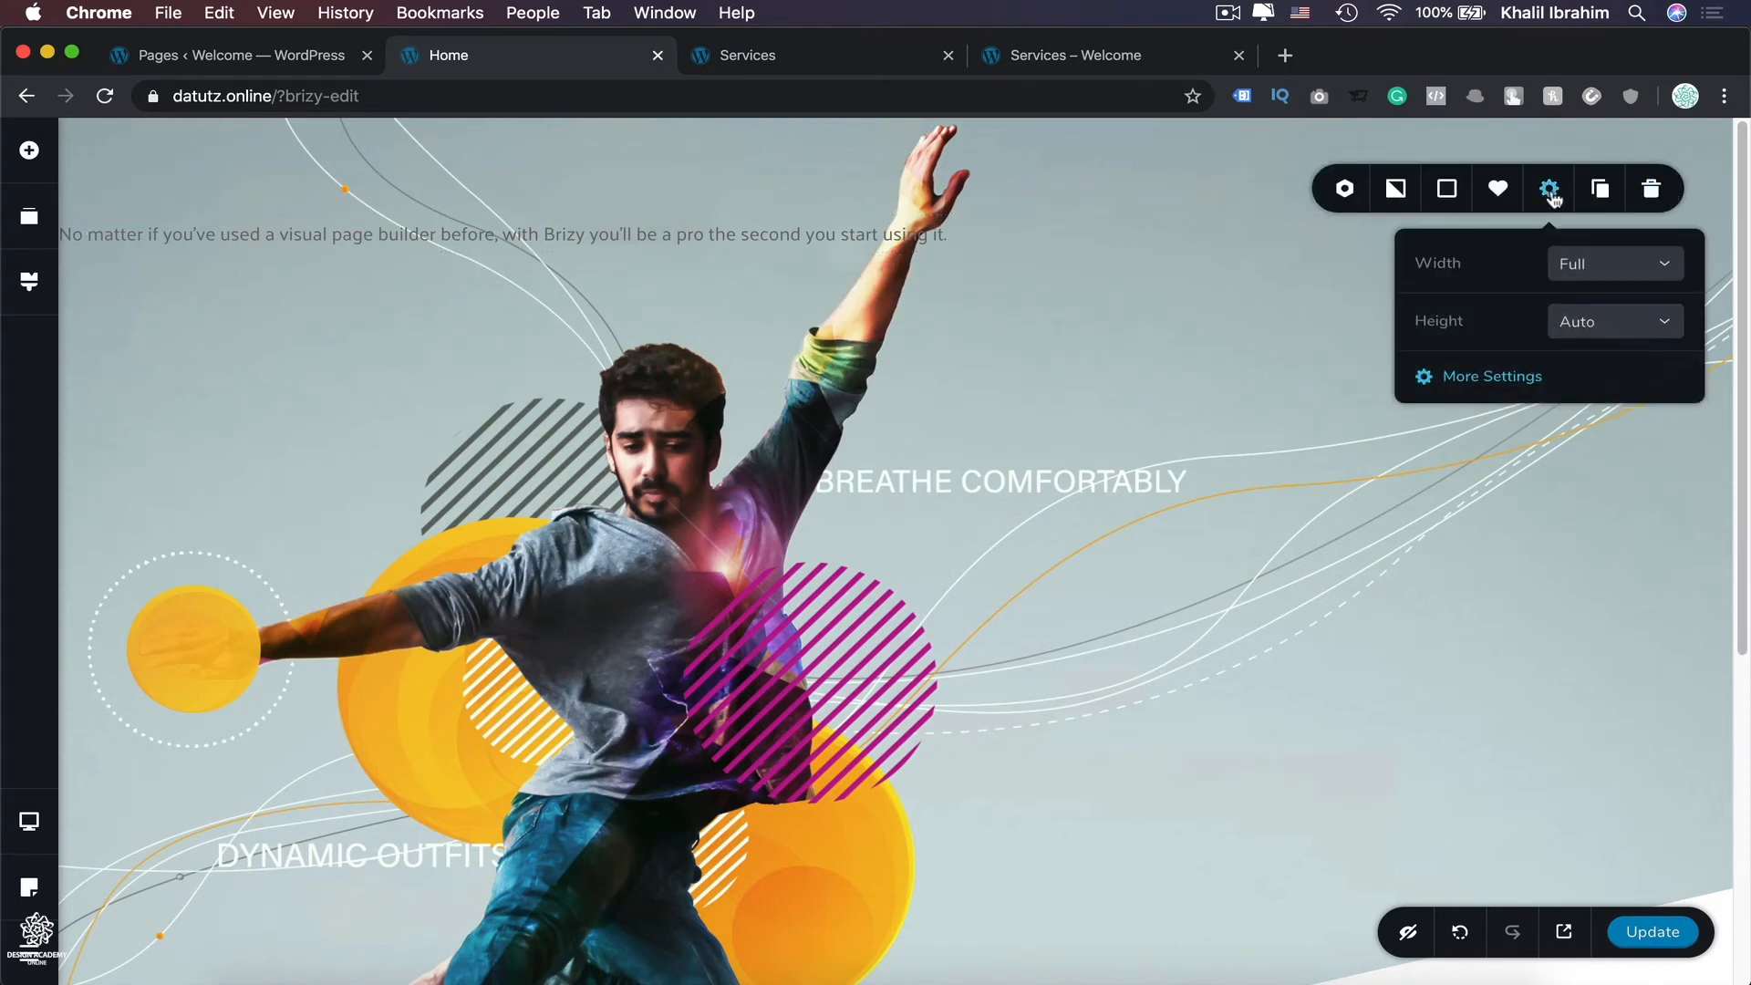
left_click(1651, 264)
left_click(1586, 301)
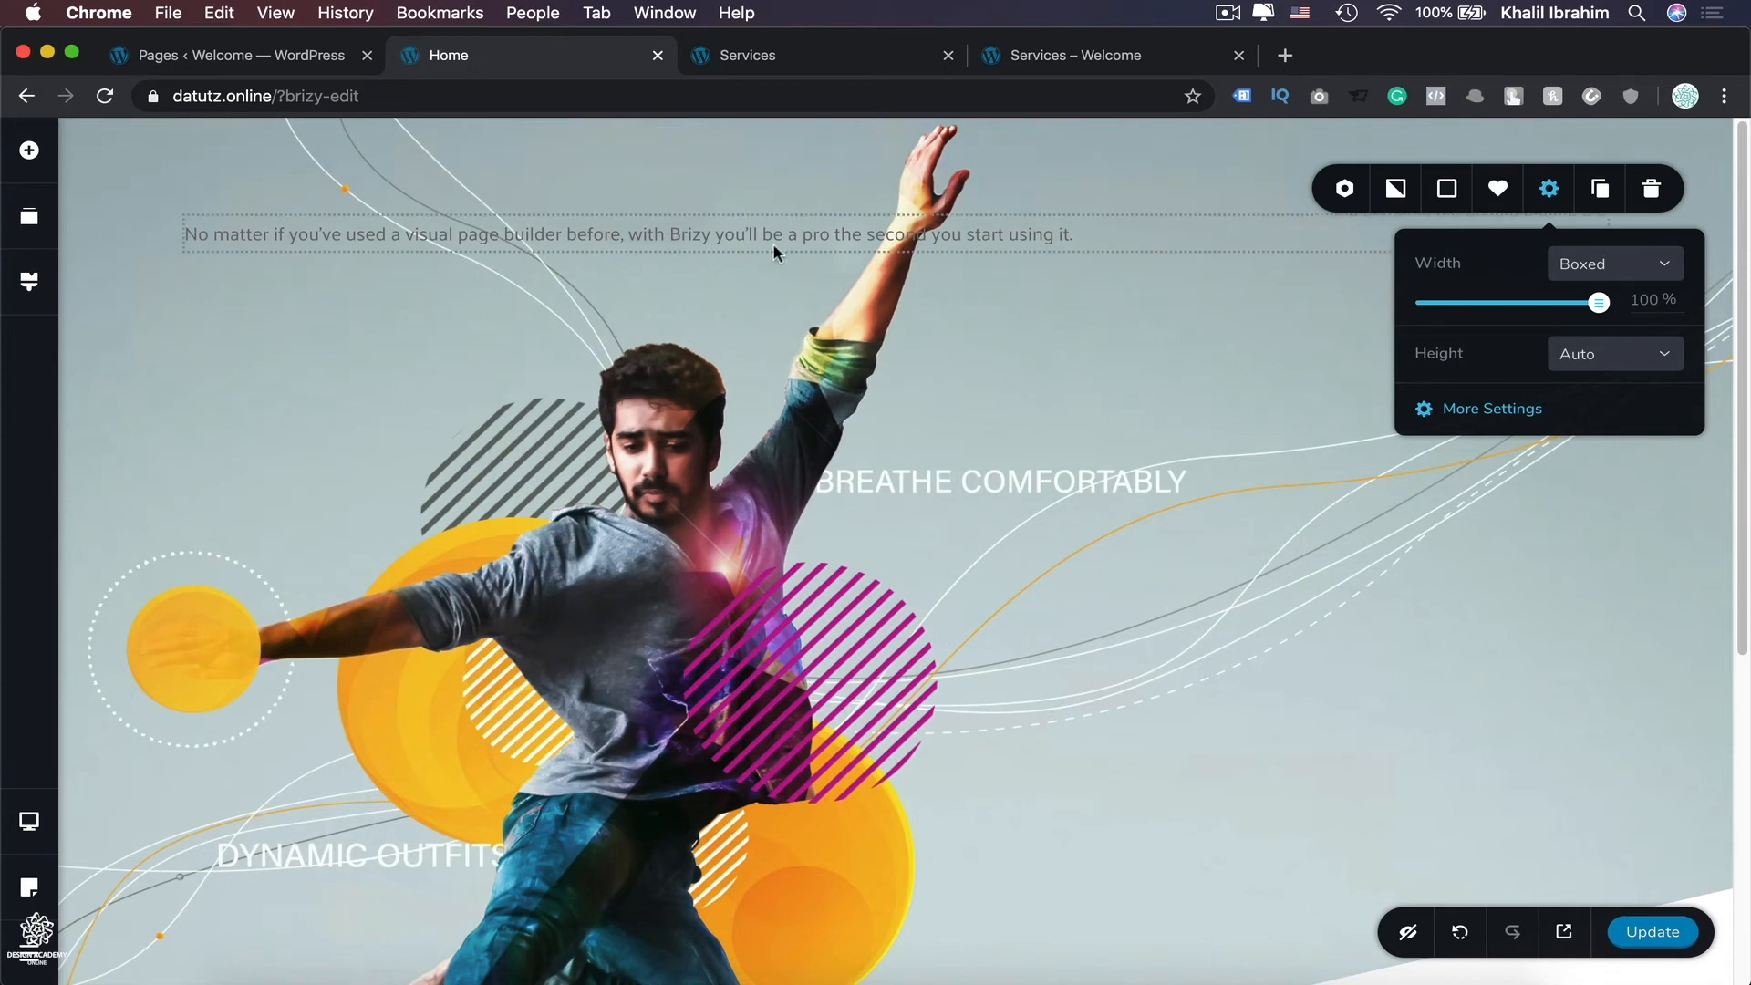
Step: Replace the placeholder paragraph with ELEGANT DESIGNS and colour the text white, #FFFFFF
left_click(737, 234)
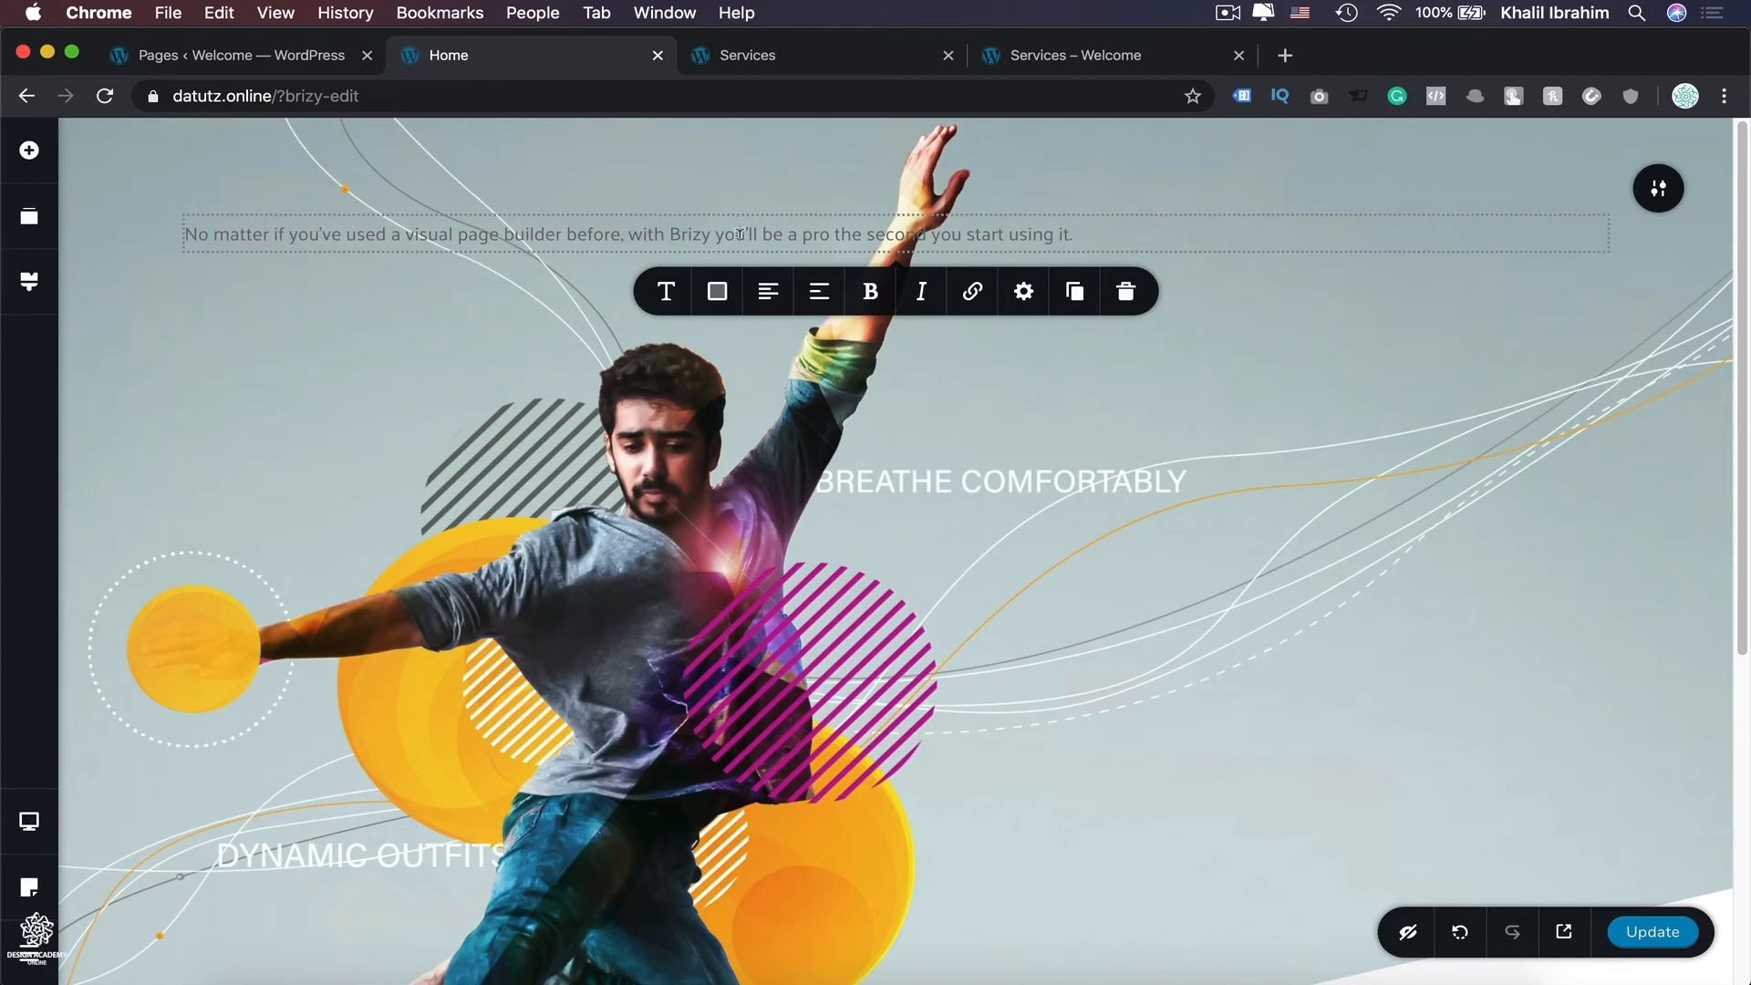
key("super+a")
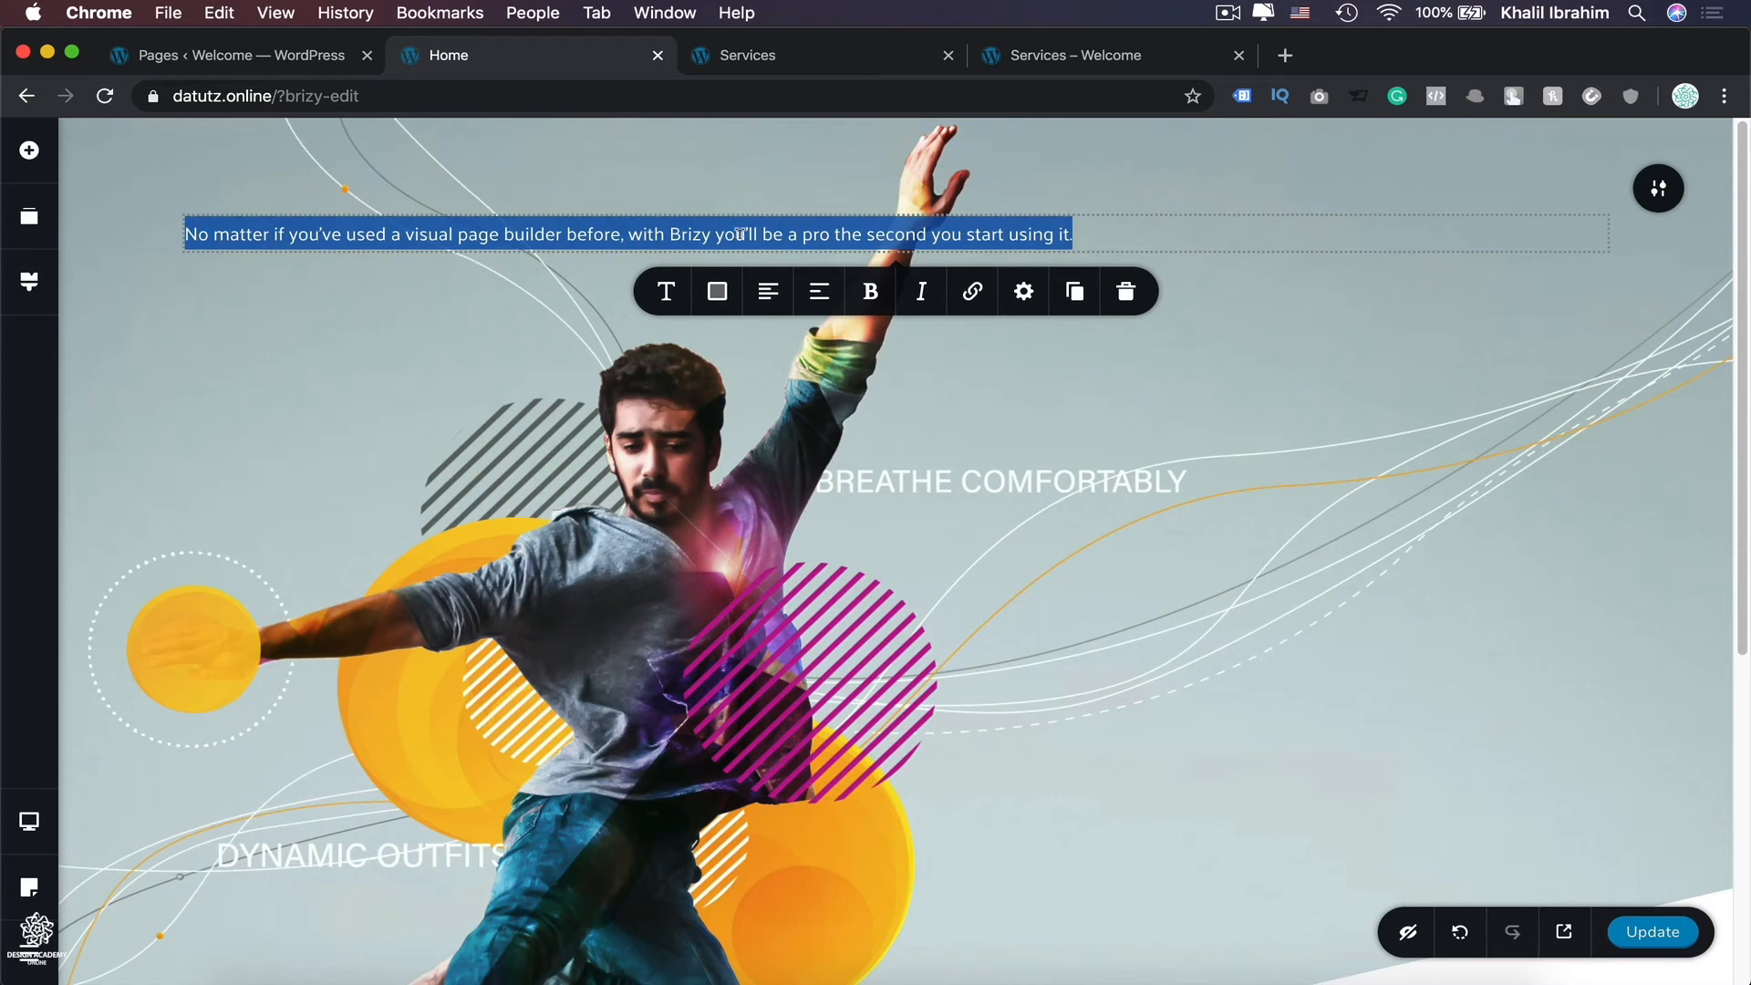
type("E")
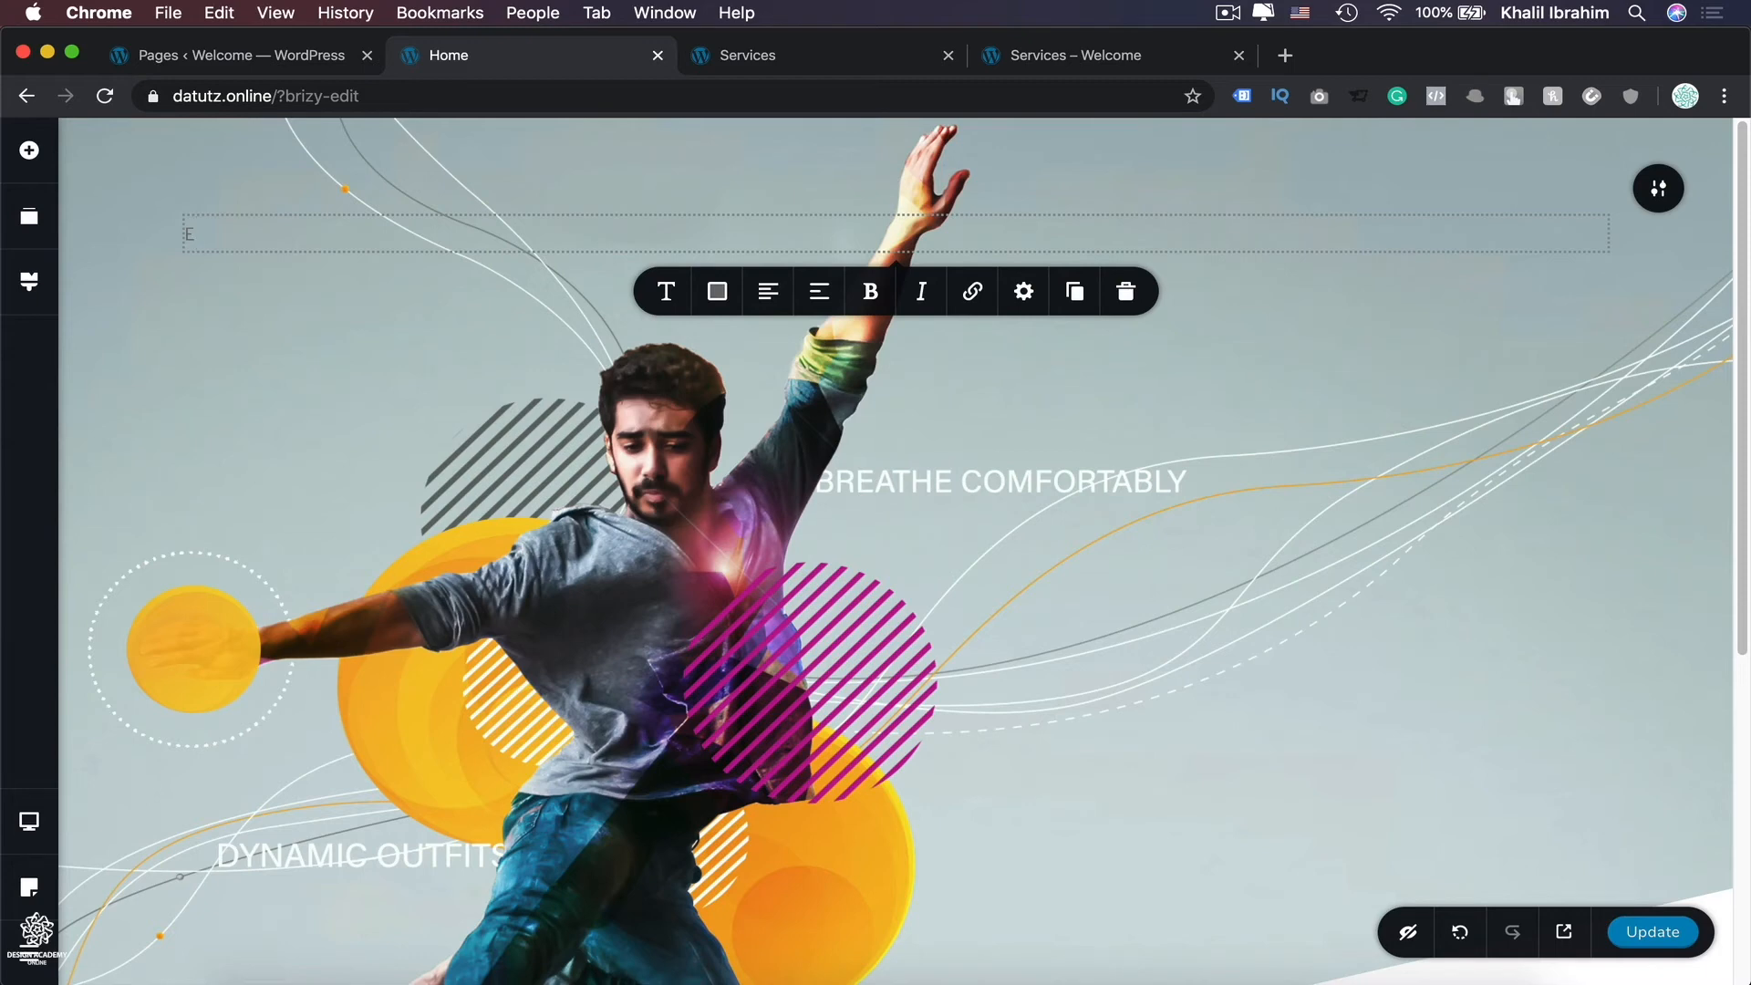
type("LEGANT DESIGNS")
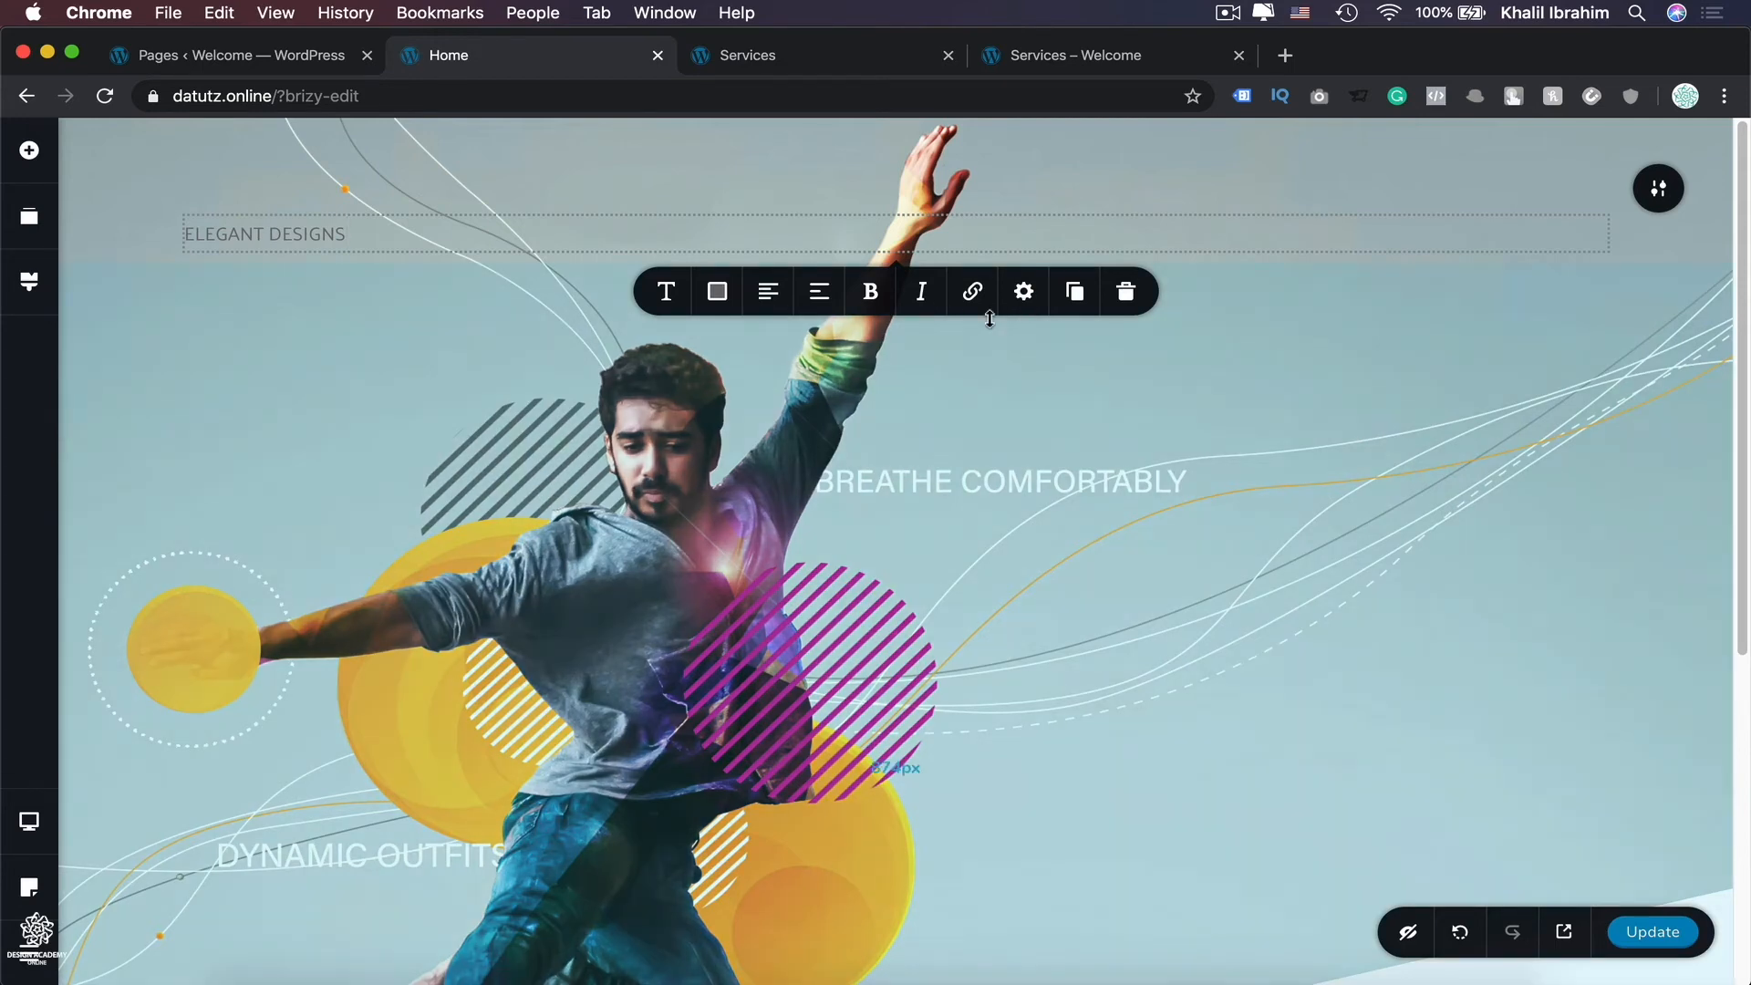
left_click(717, 291)
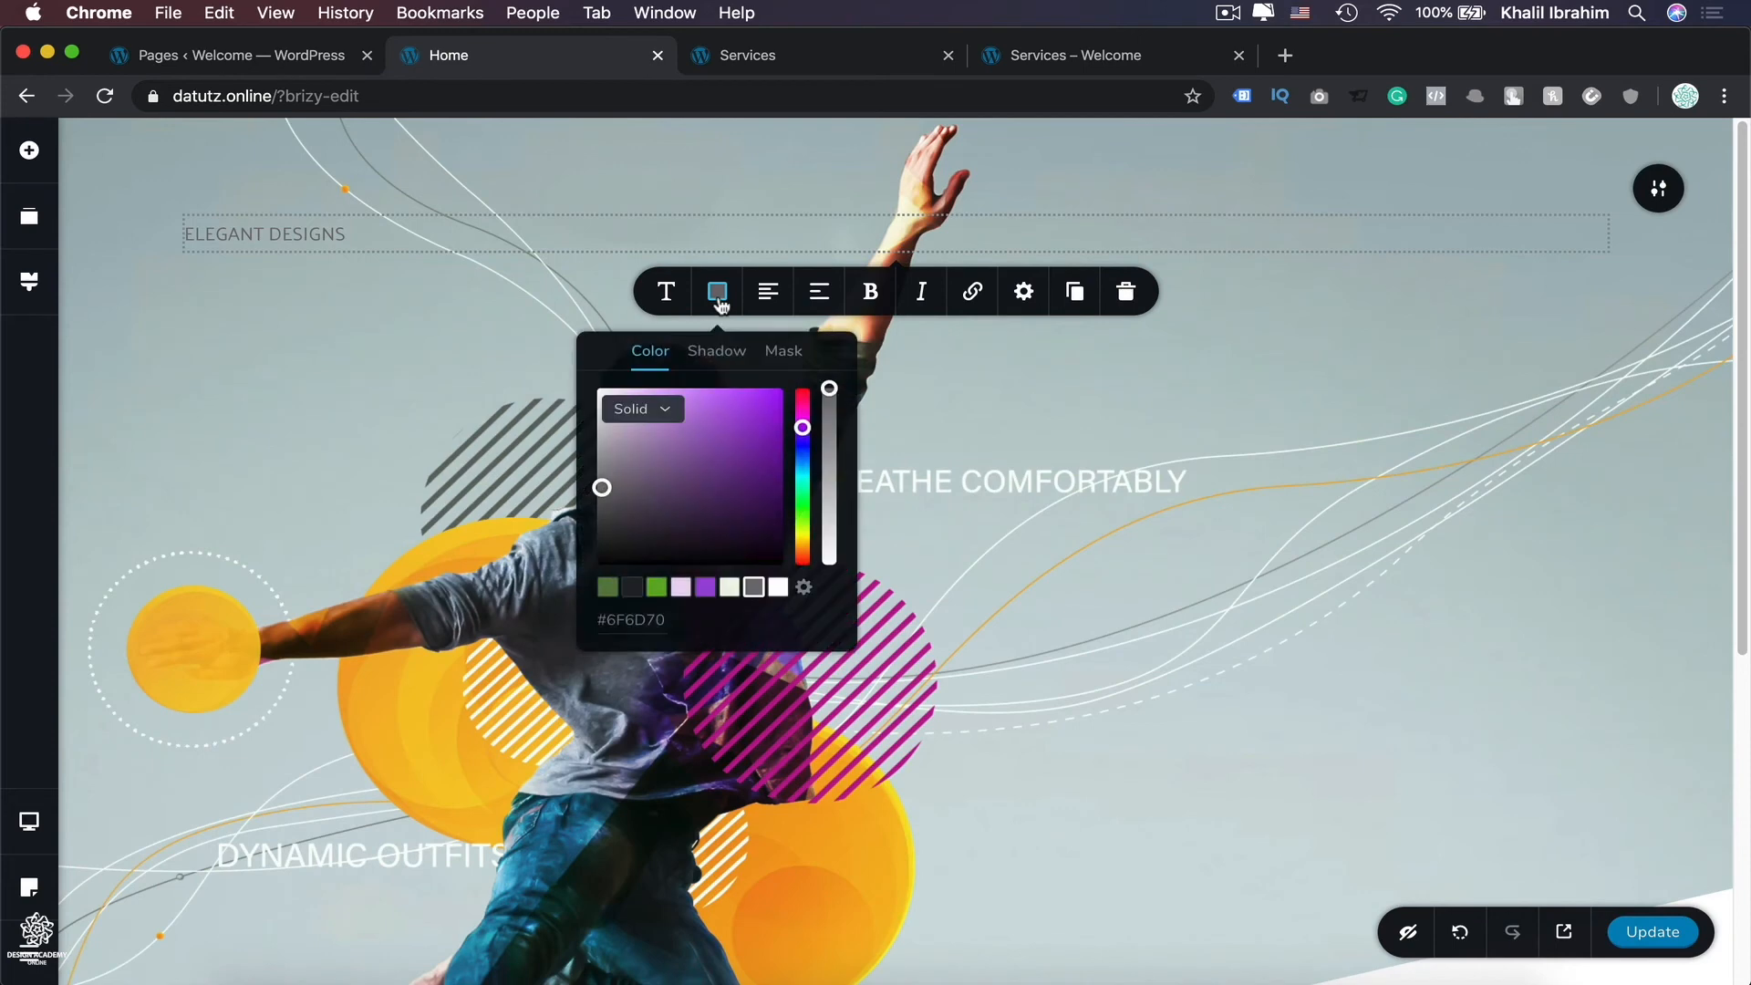
left_click(784, 587)
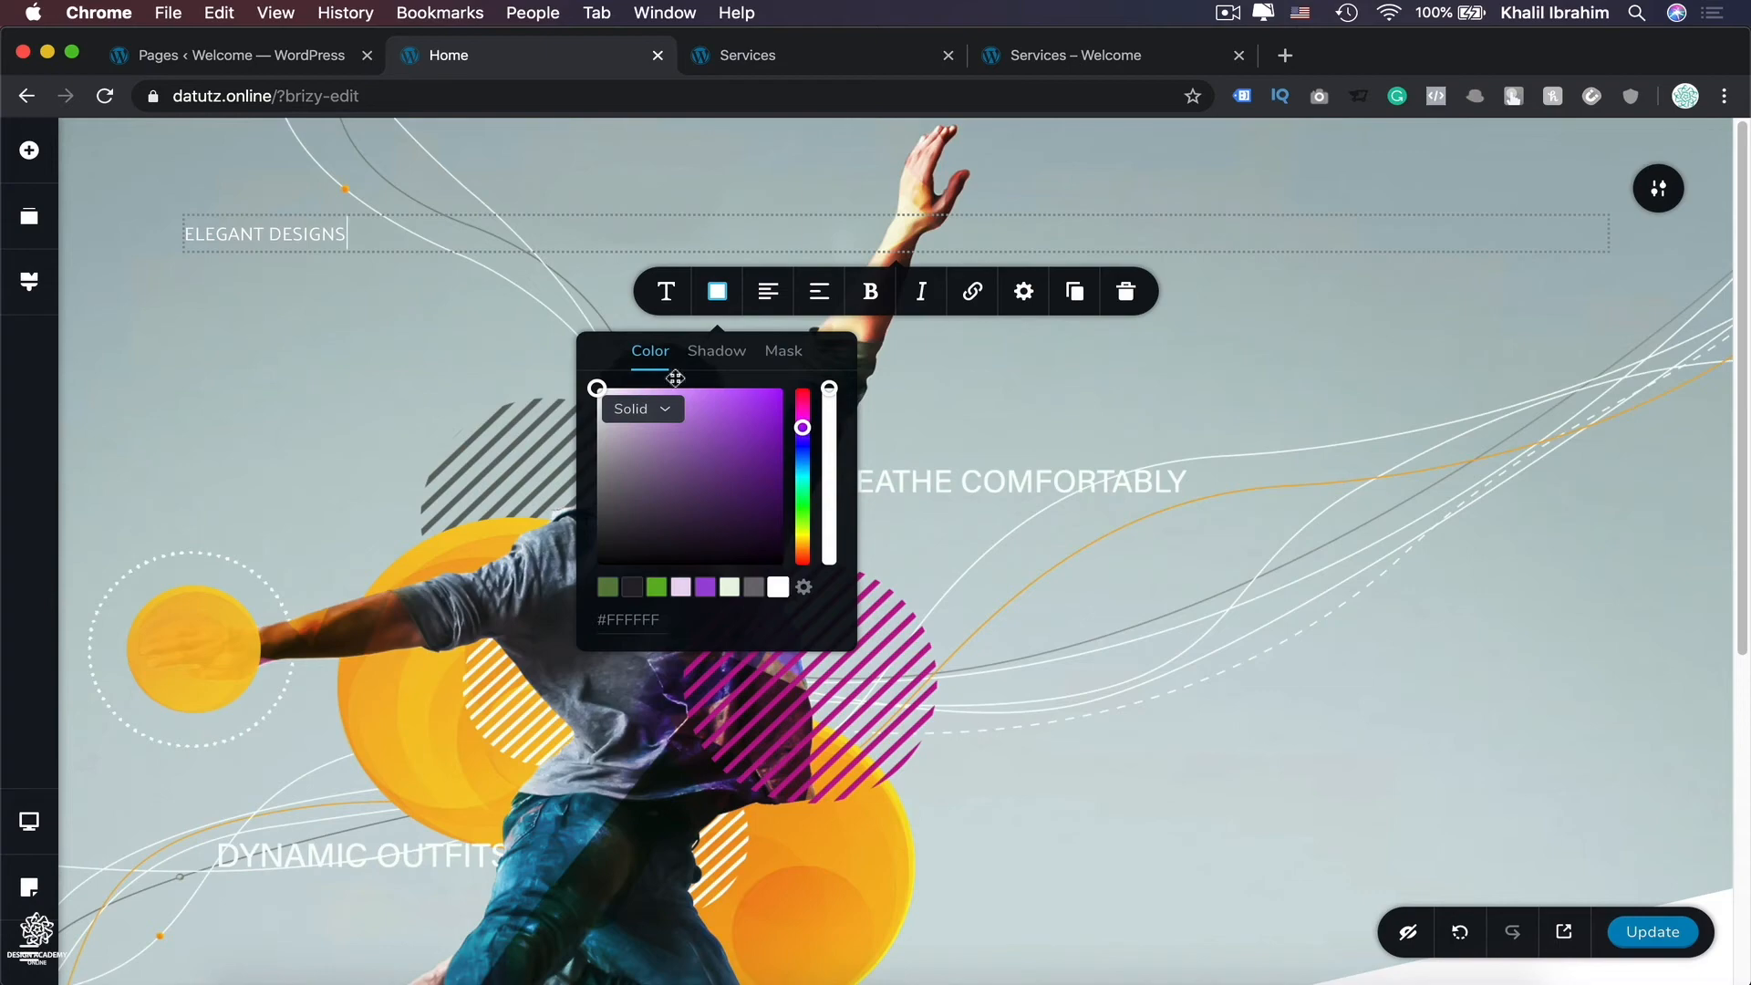
Step: Look through the fonts and the options for adding a new one, and try Kanit on the ELEGANT DESIGNS text
left_click(667, 294)
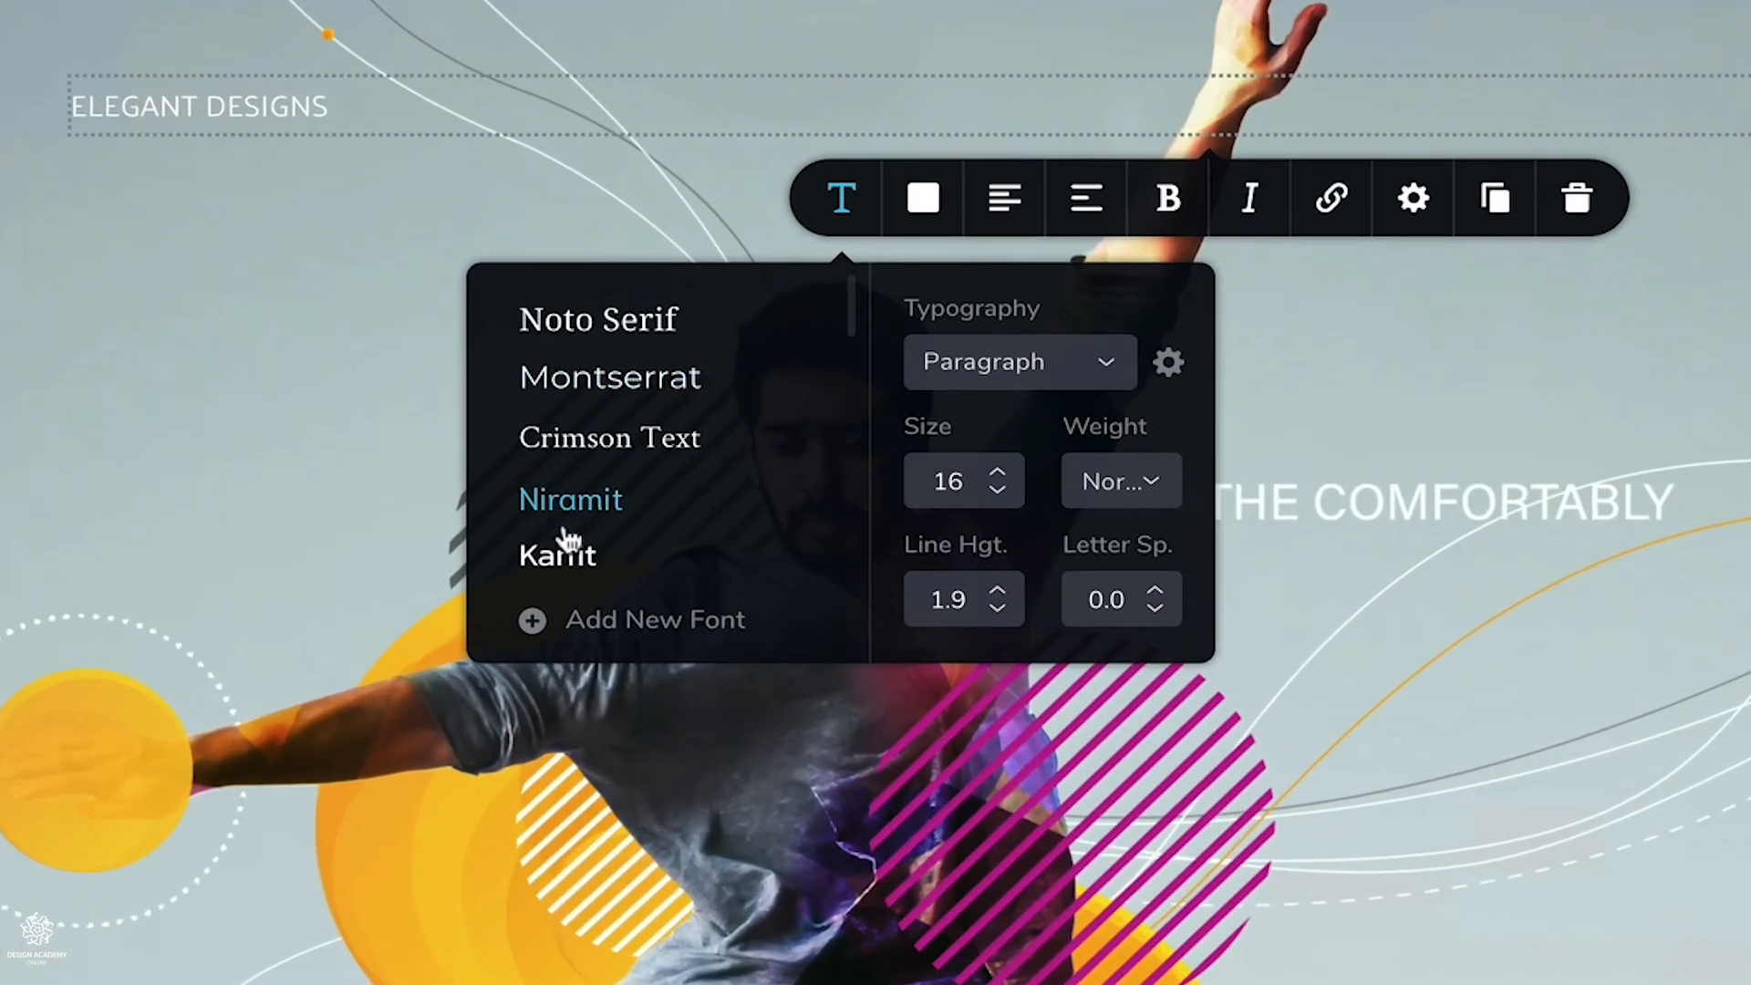
scroll(563, 572, "down", 3)
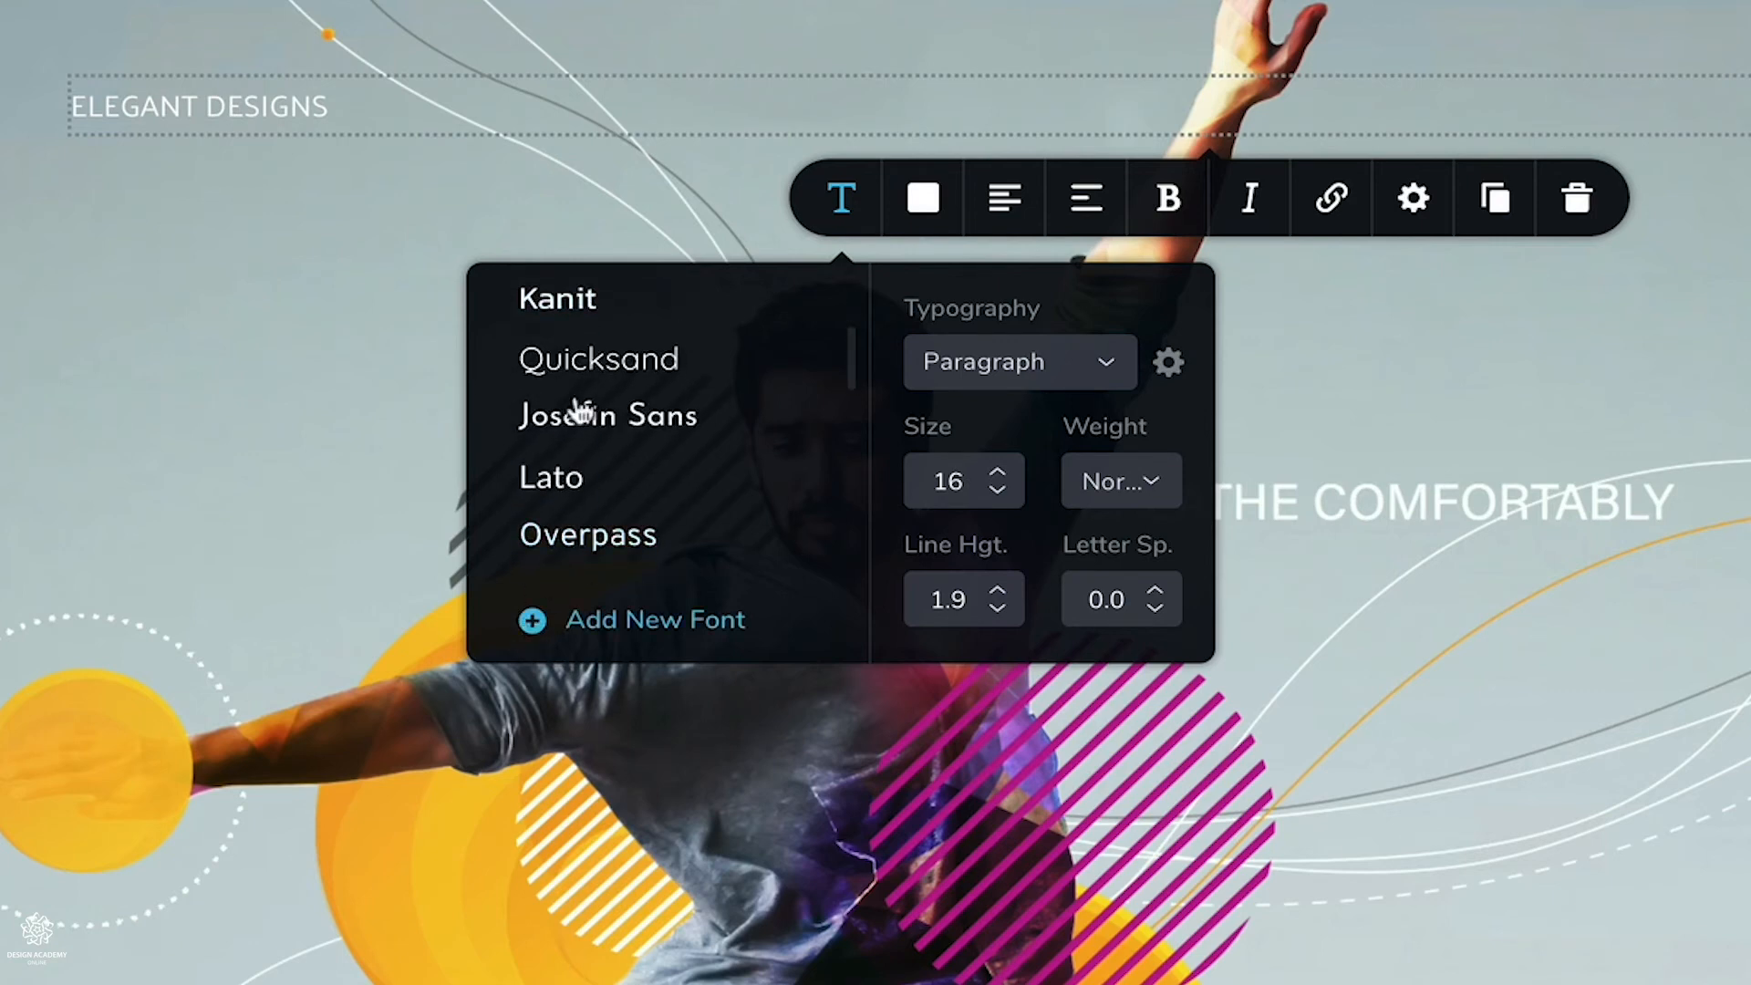
scroll(614, 470, "down", 1)
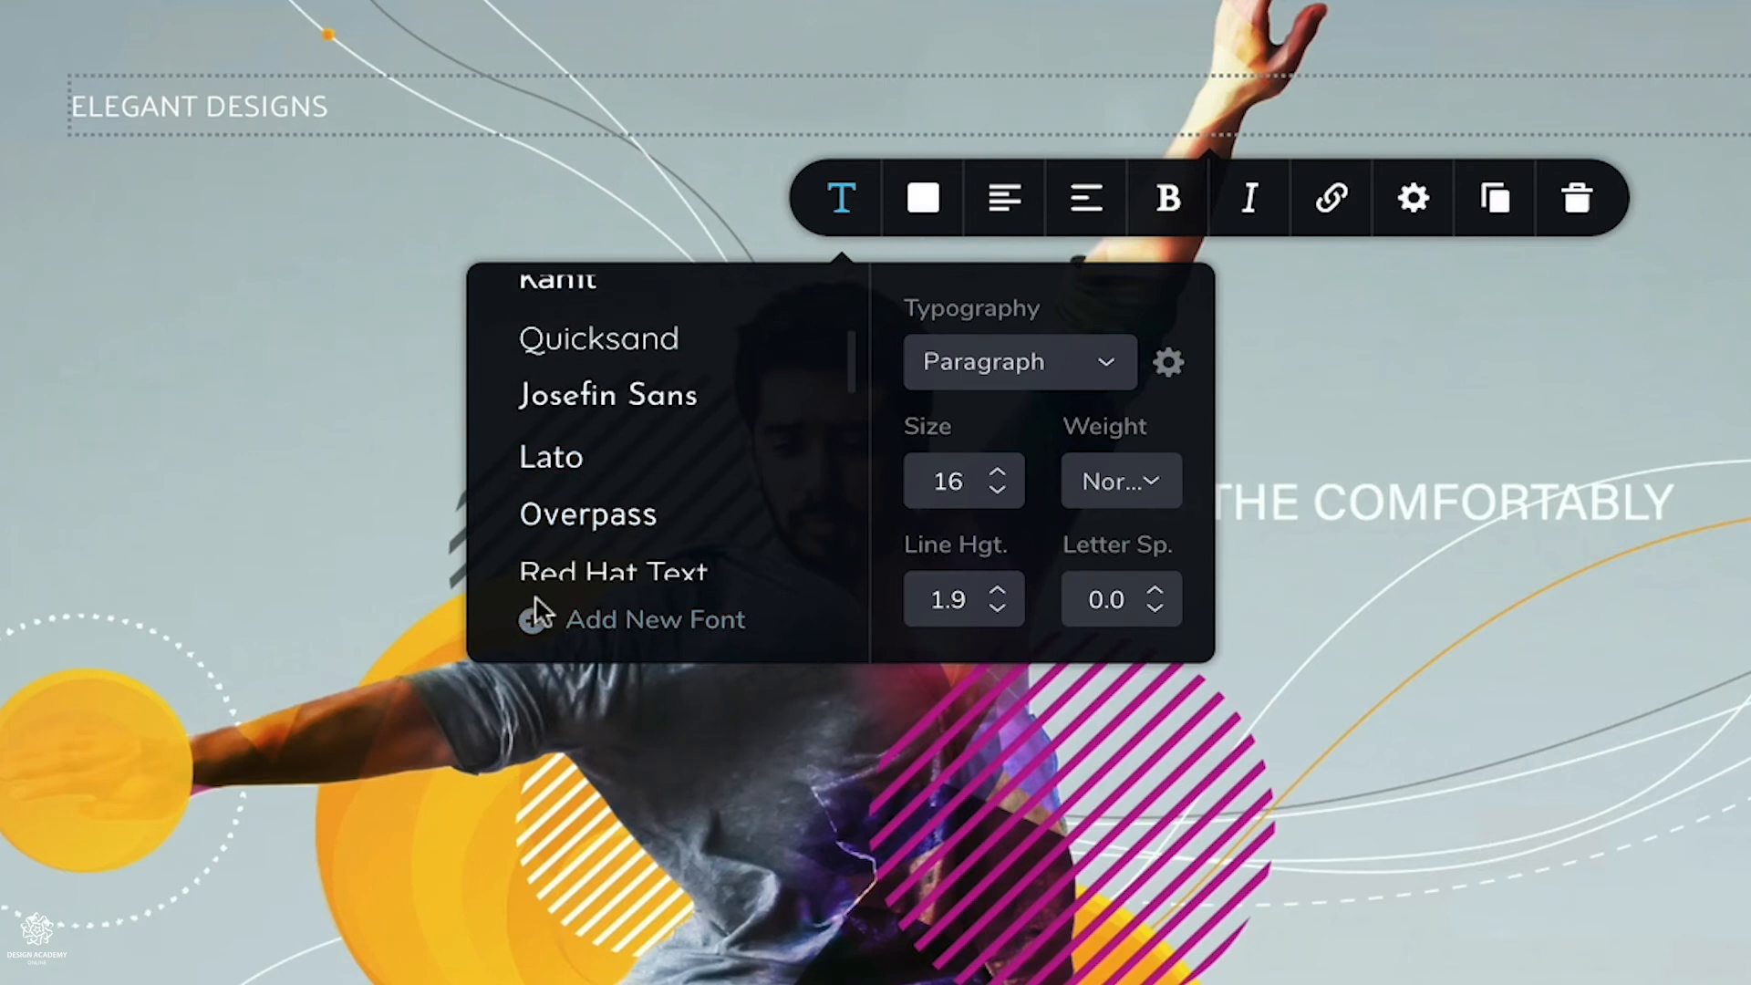
left_click(535, 623)
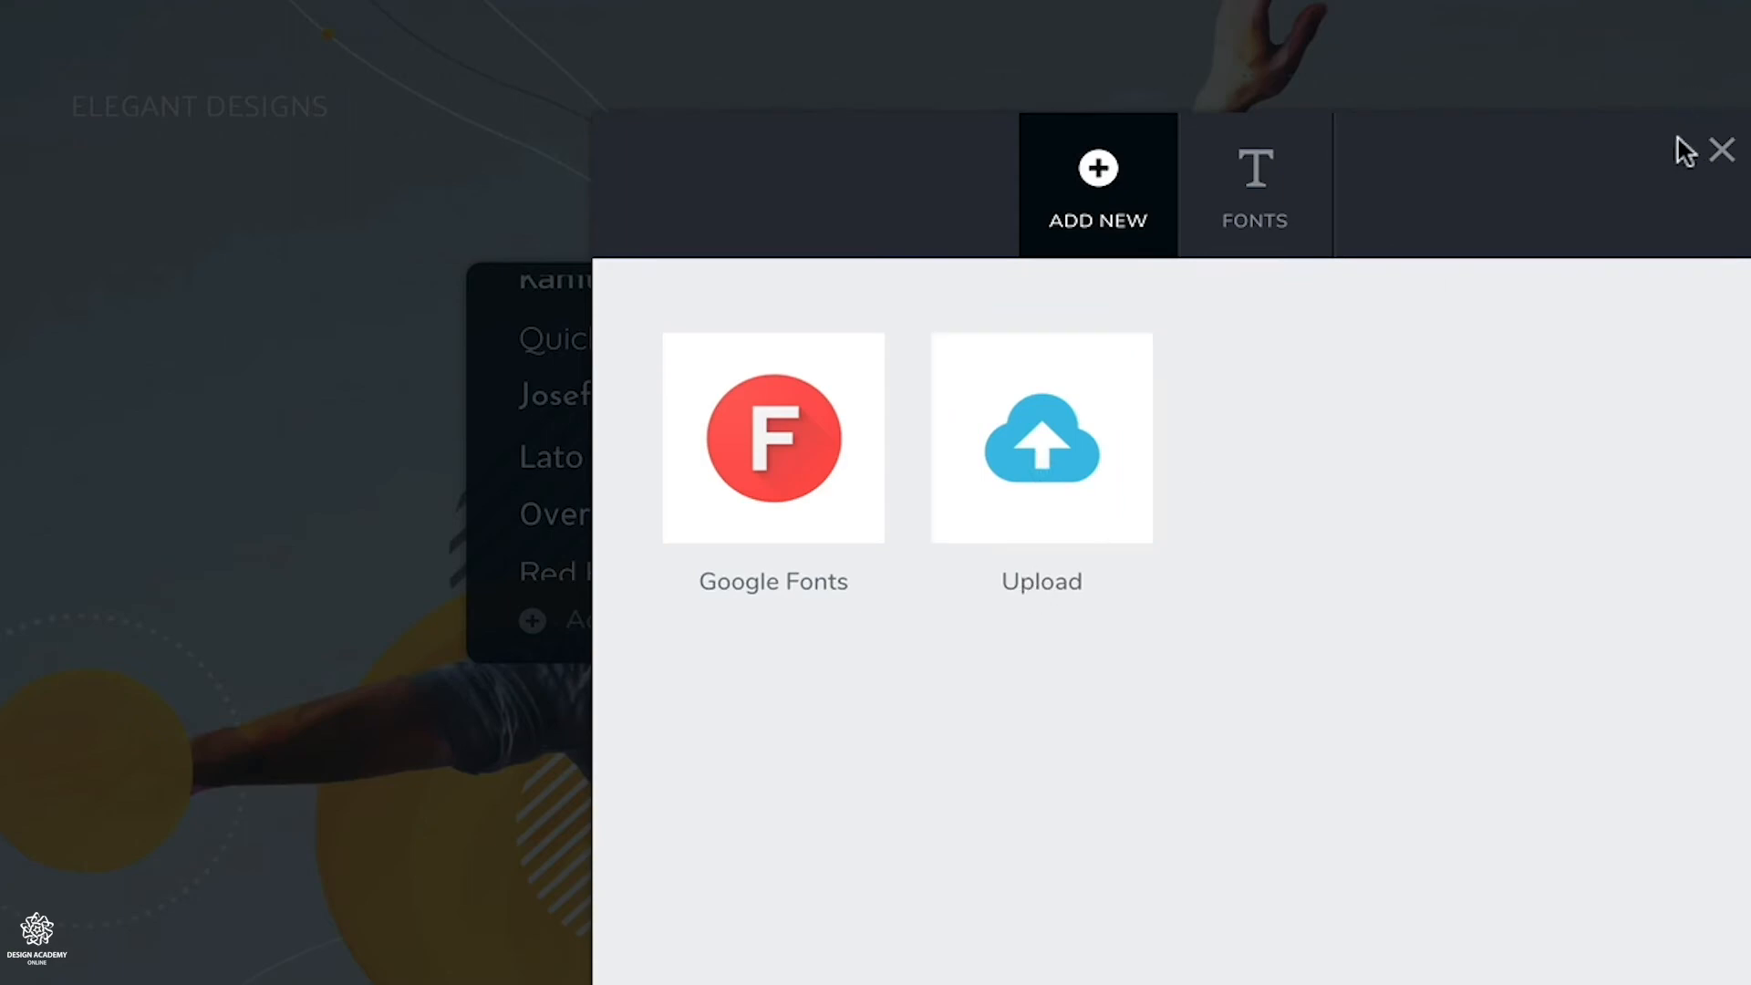
left_click(1721, 148)
scroll(639, 449, "up", 4)
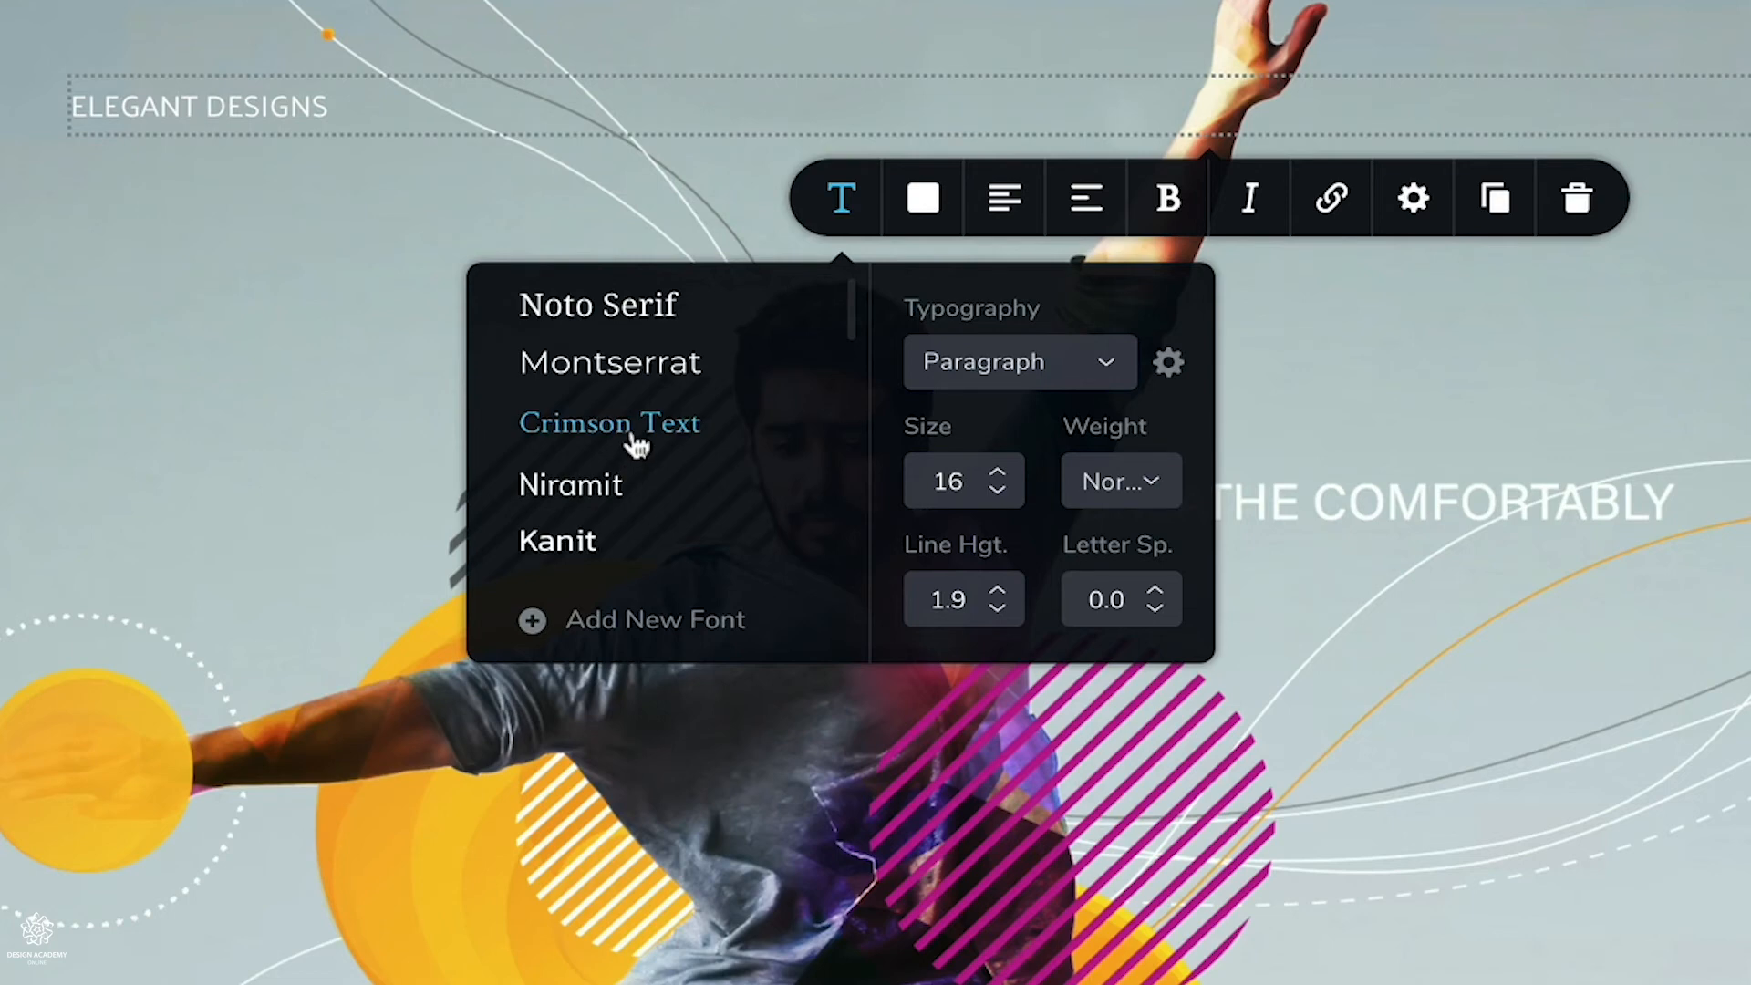
left_click(564, 558)
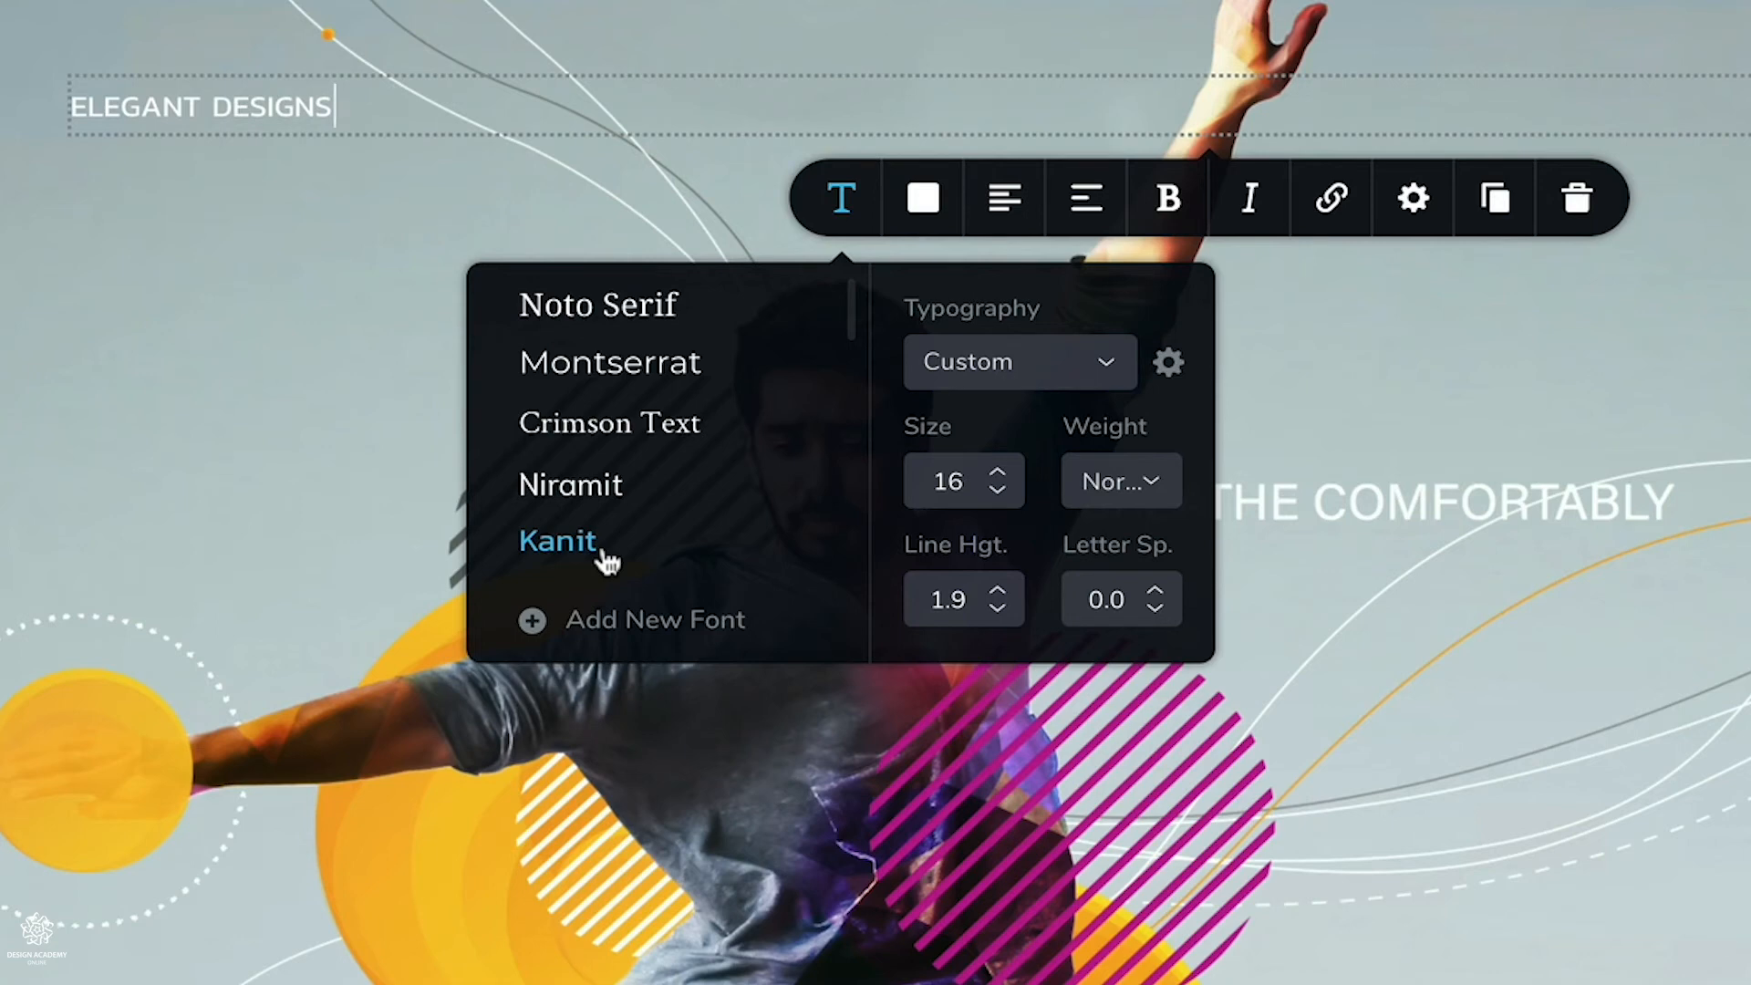
Step: Apply the Heading 1 typography style to the ELEGANT DESIGNS text
left_click(1103, 363)
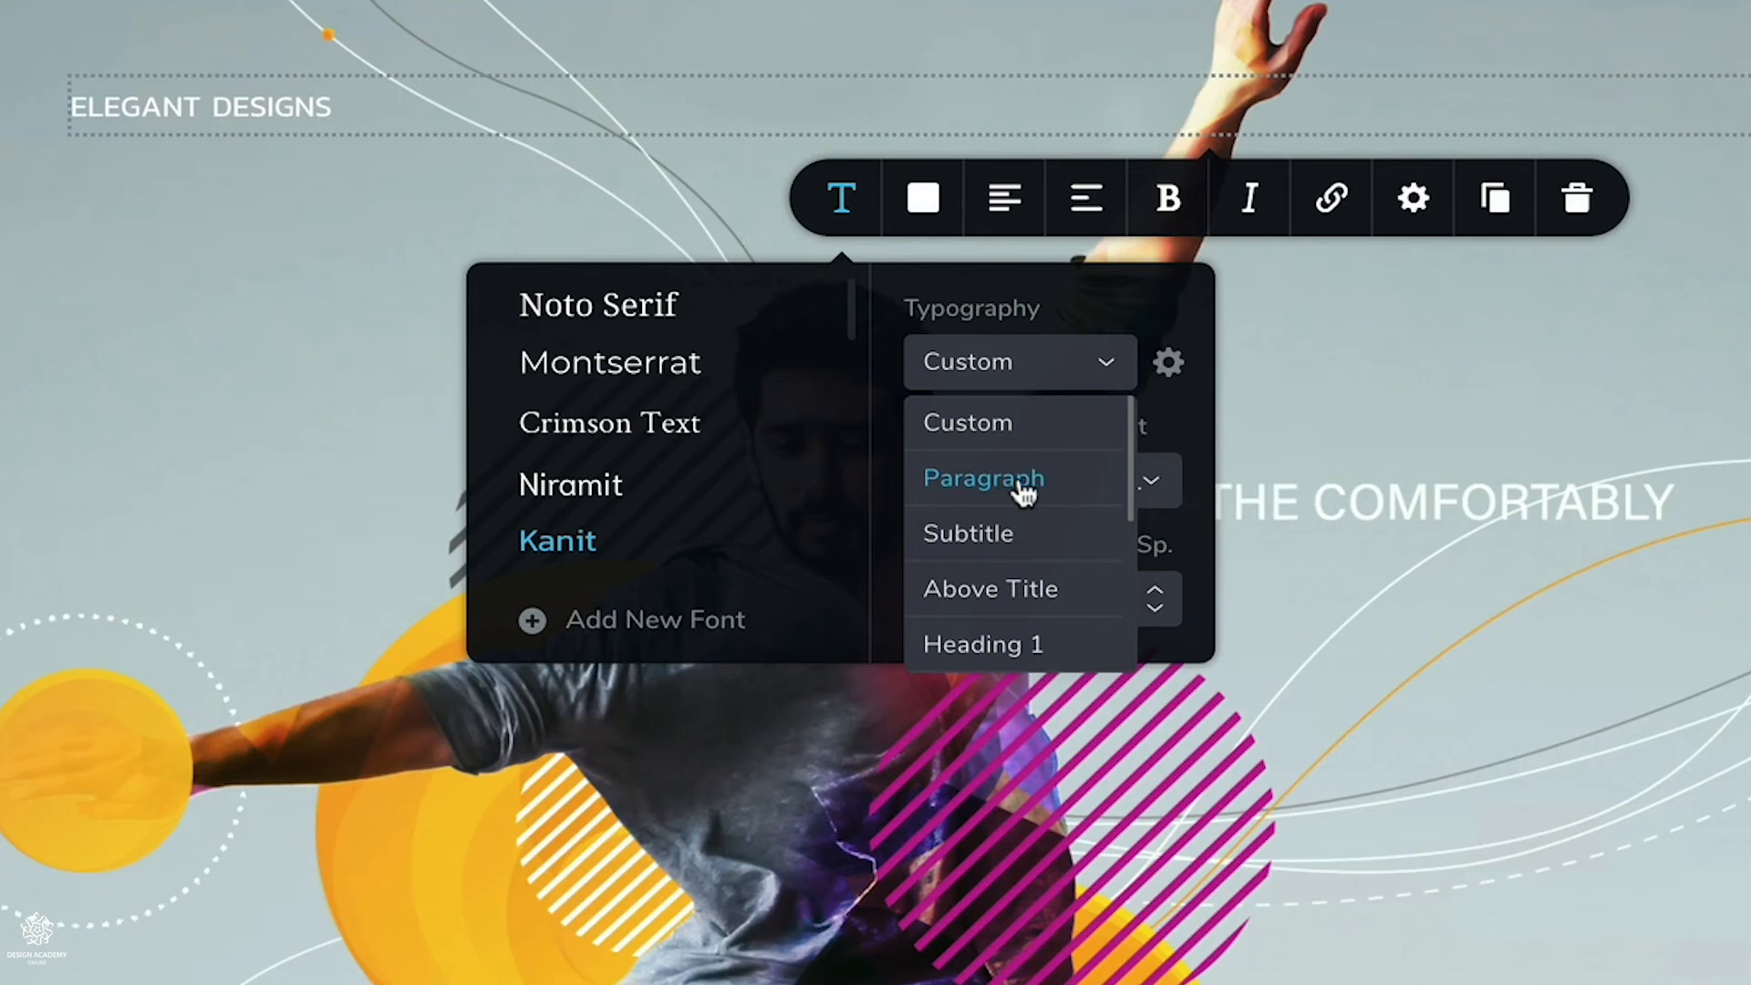
scroll(1023, 493, "down", 2)
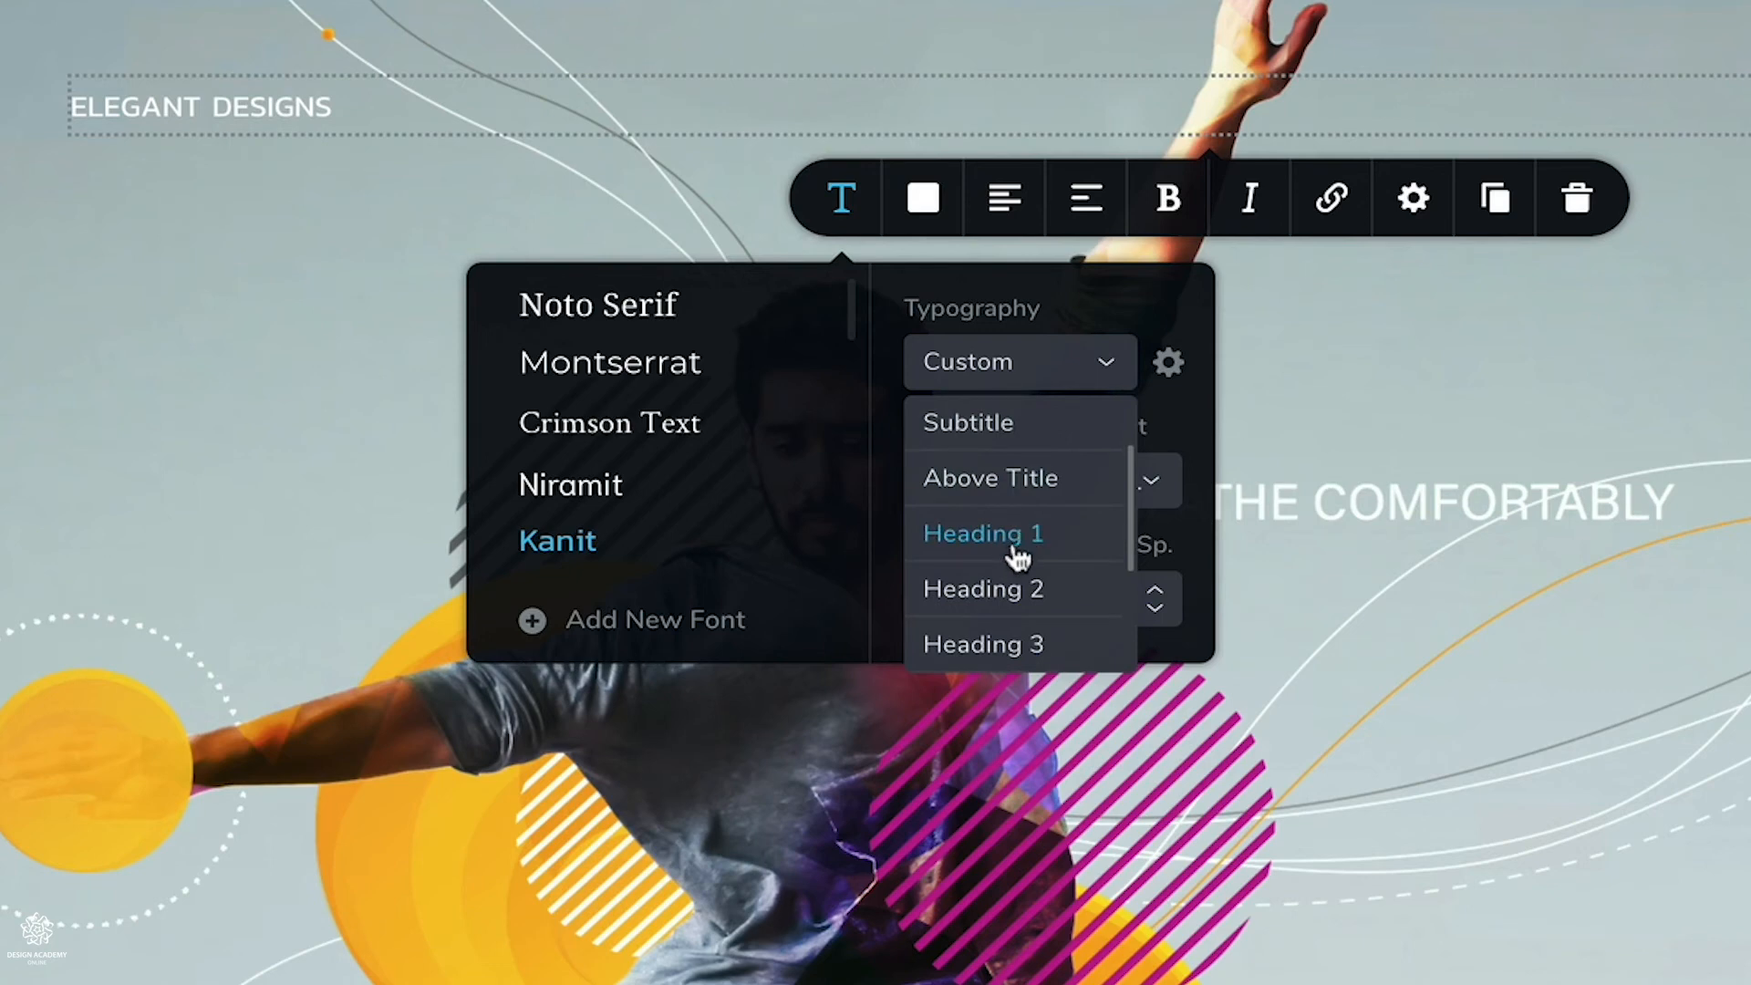
scroll(1003, 602, "down", 3)
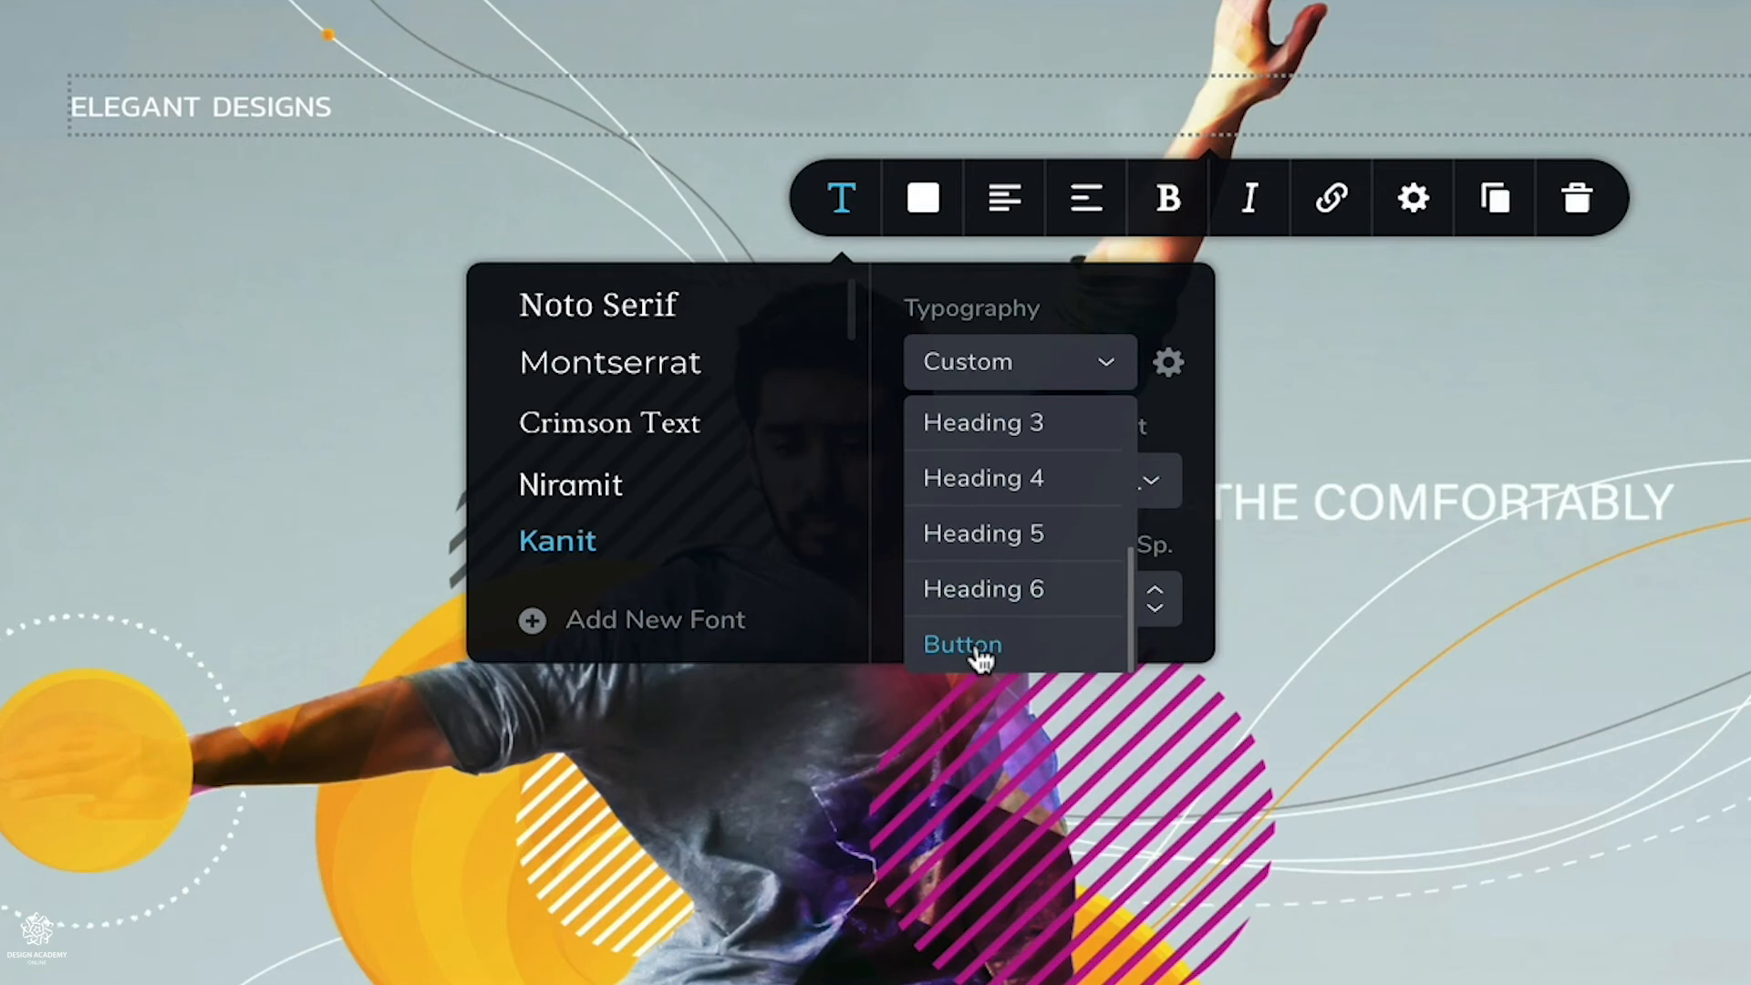
scroll(1013, 612, "up", 5)
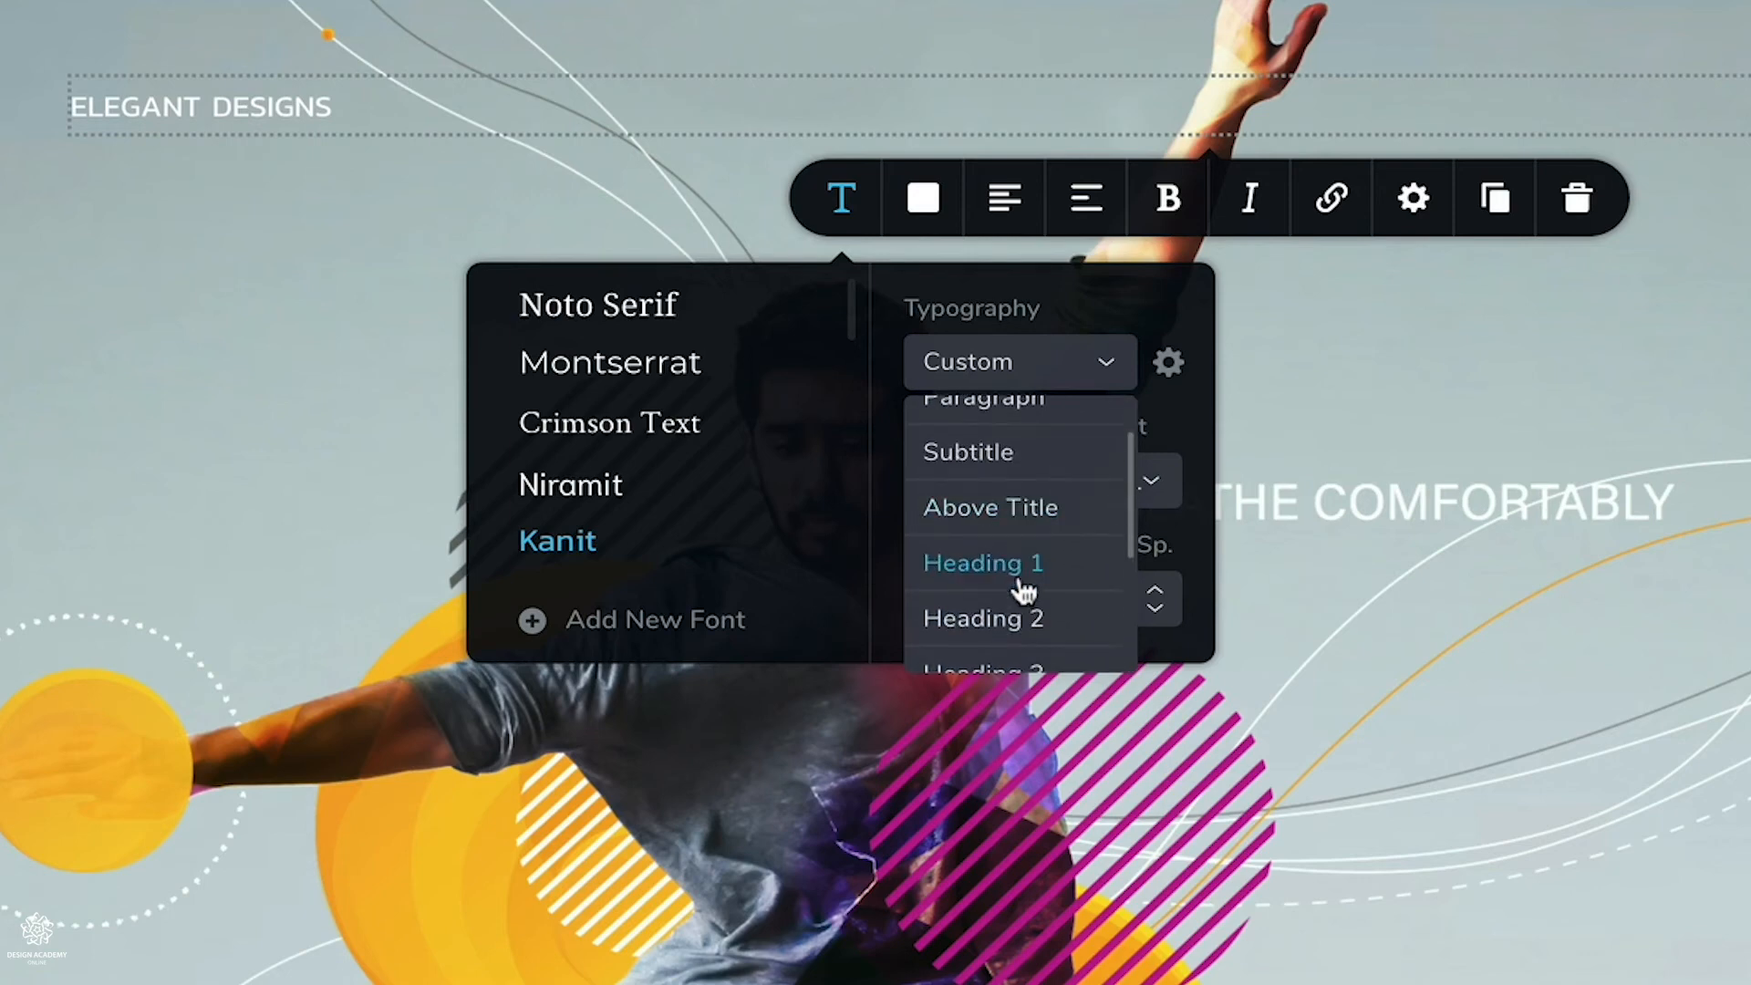
left_click(1024, 591)
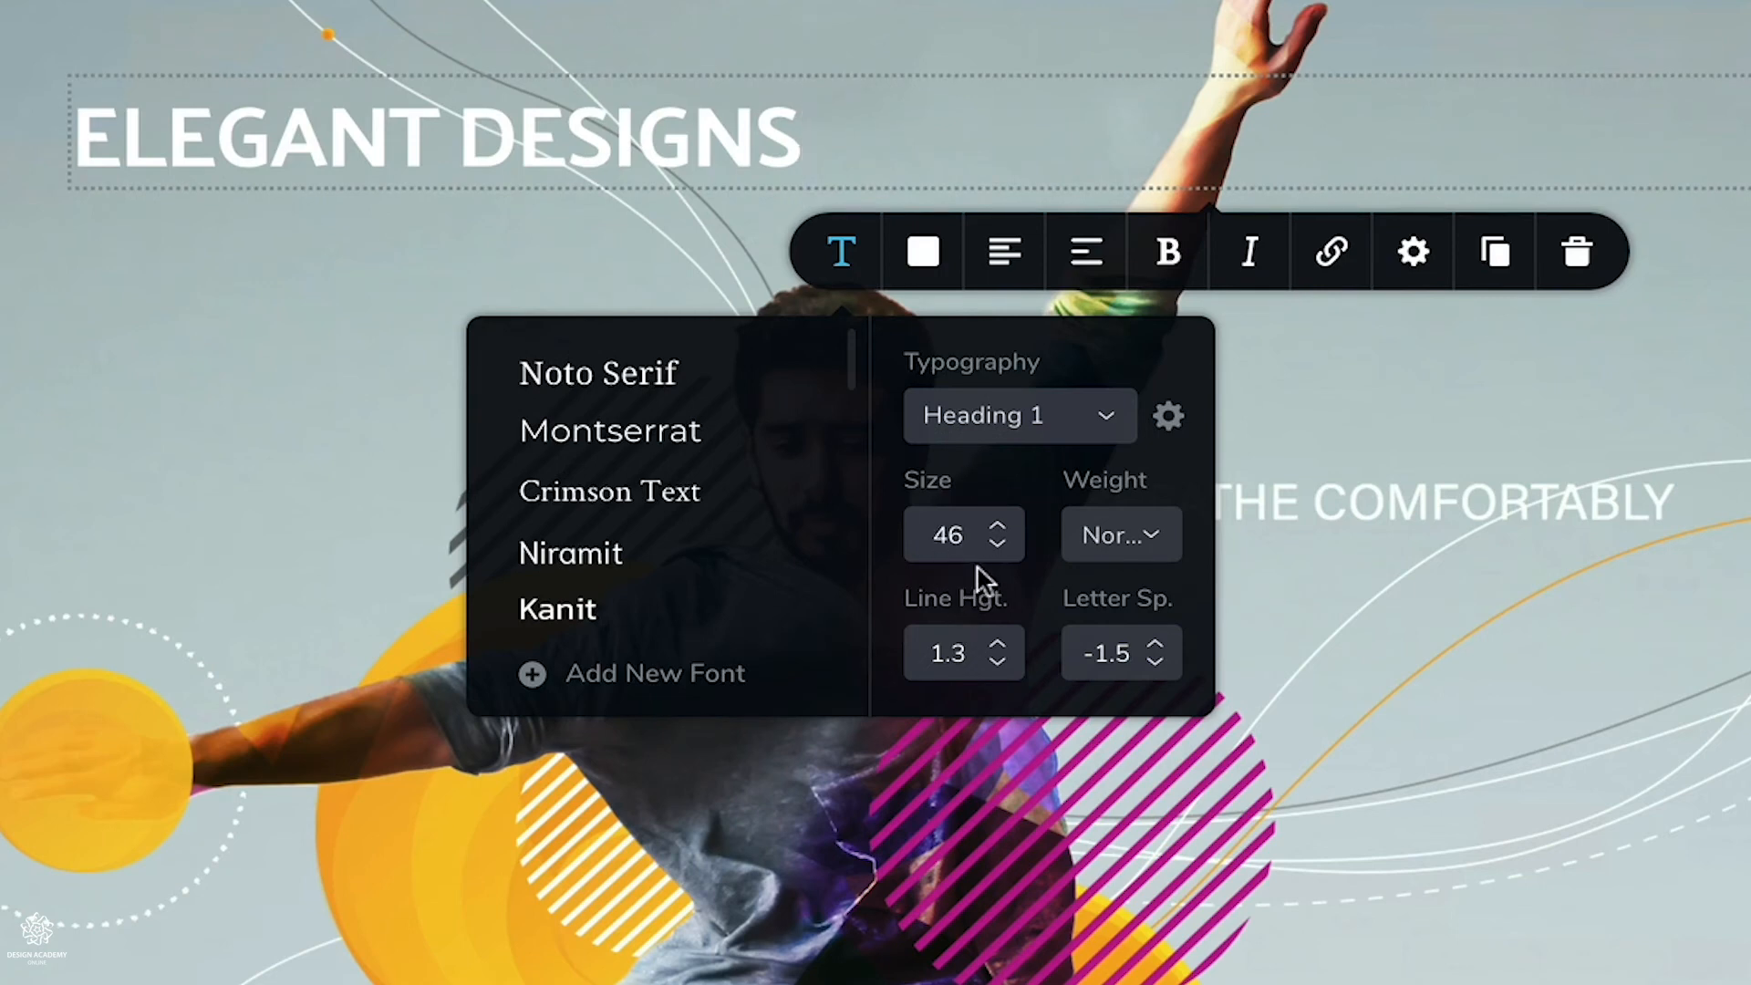
Step: Examine the heading's weight options and the Oblivion style's typography presets, including the font, size and spacing settings of Heading 1
left_click(1149, 541)
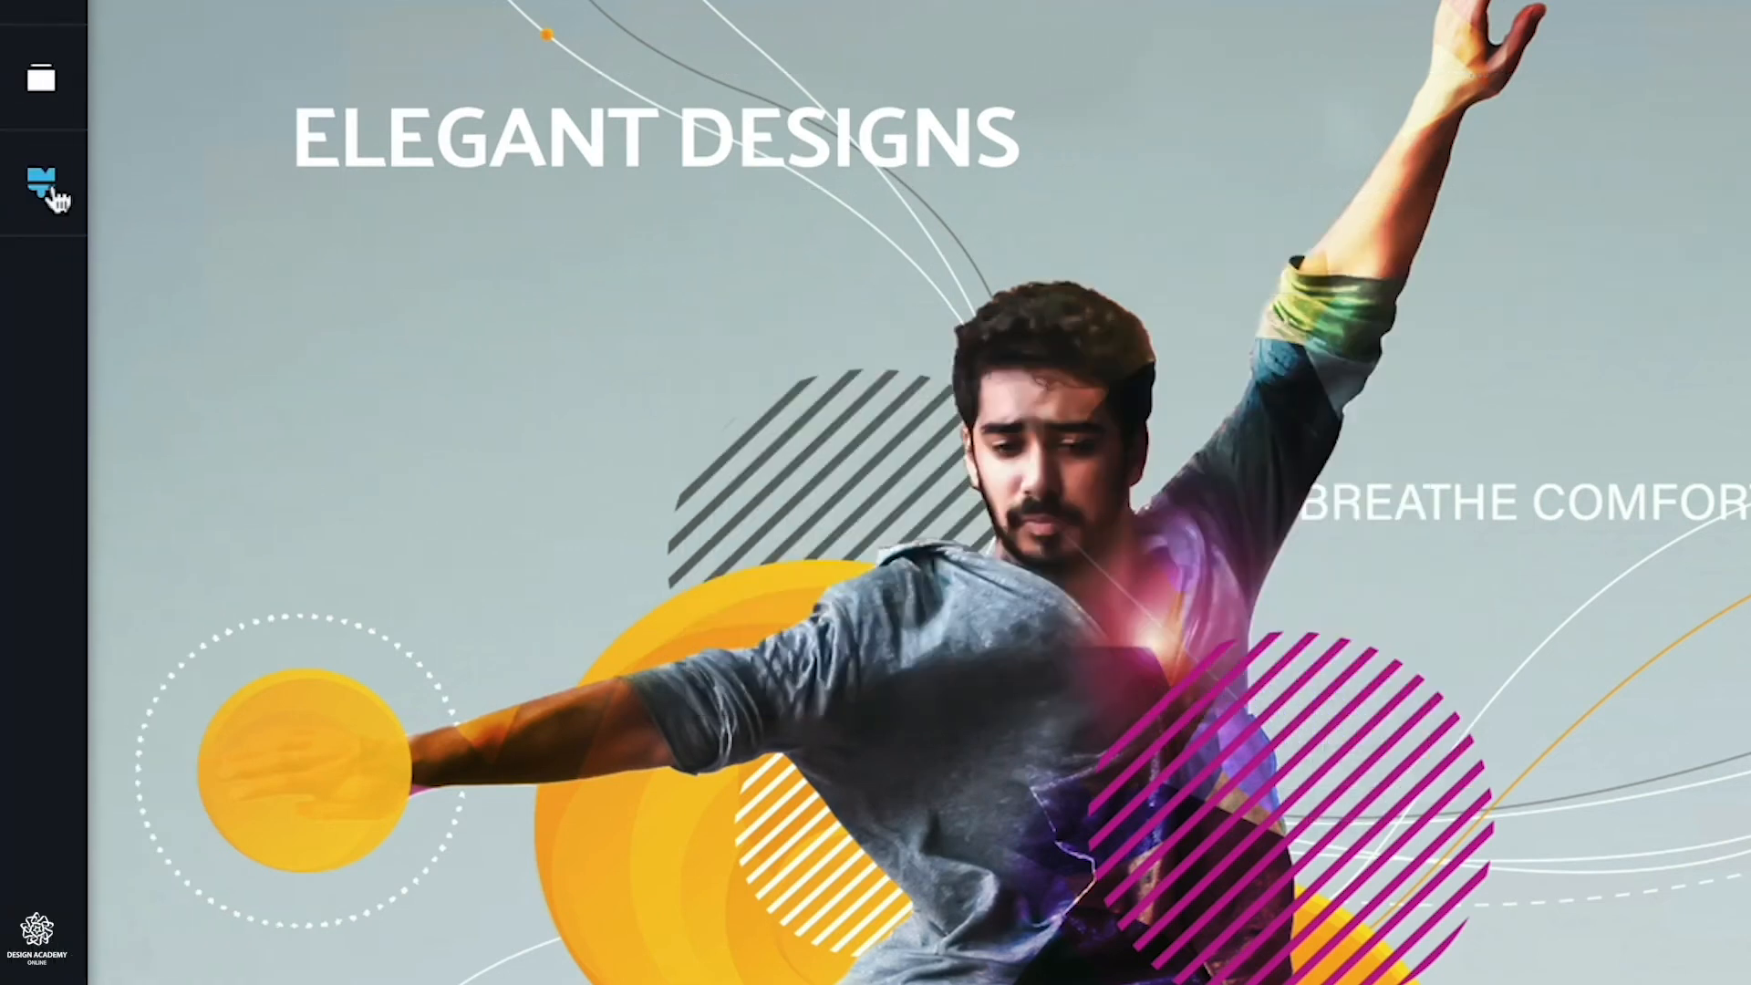
left_click(45, 187)
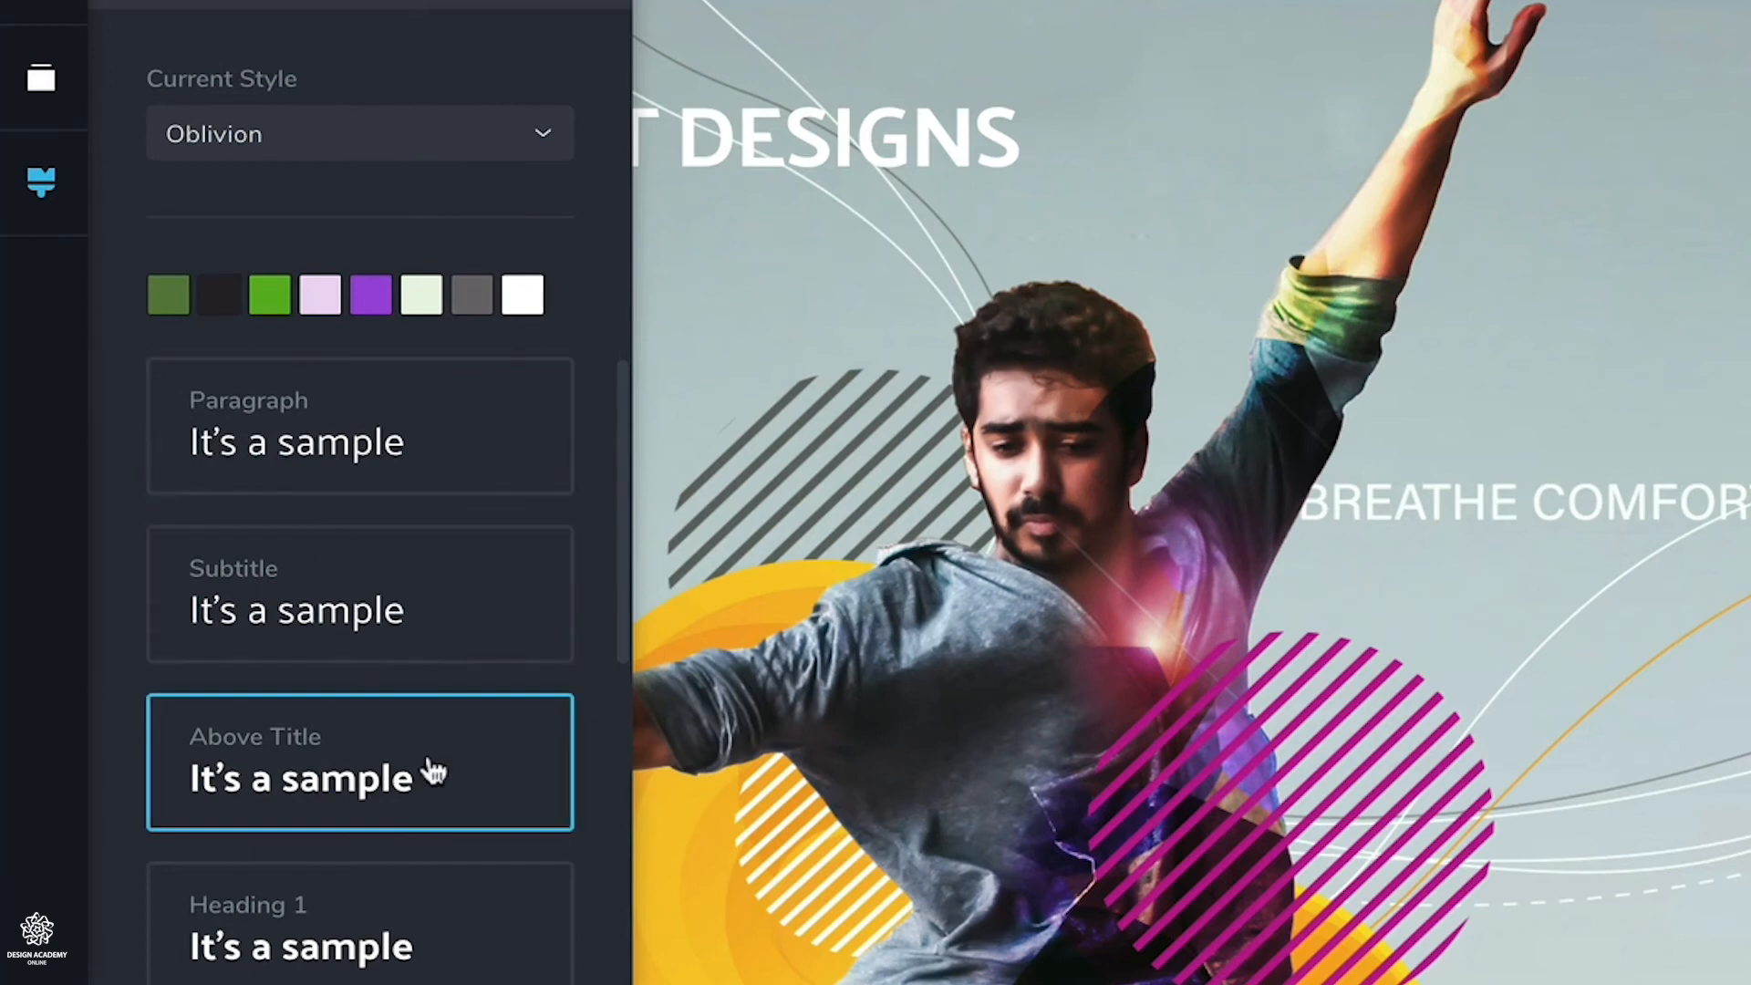
scroll(430, 769, "down", 2)
scroll(337, 703, "up", 2)
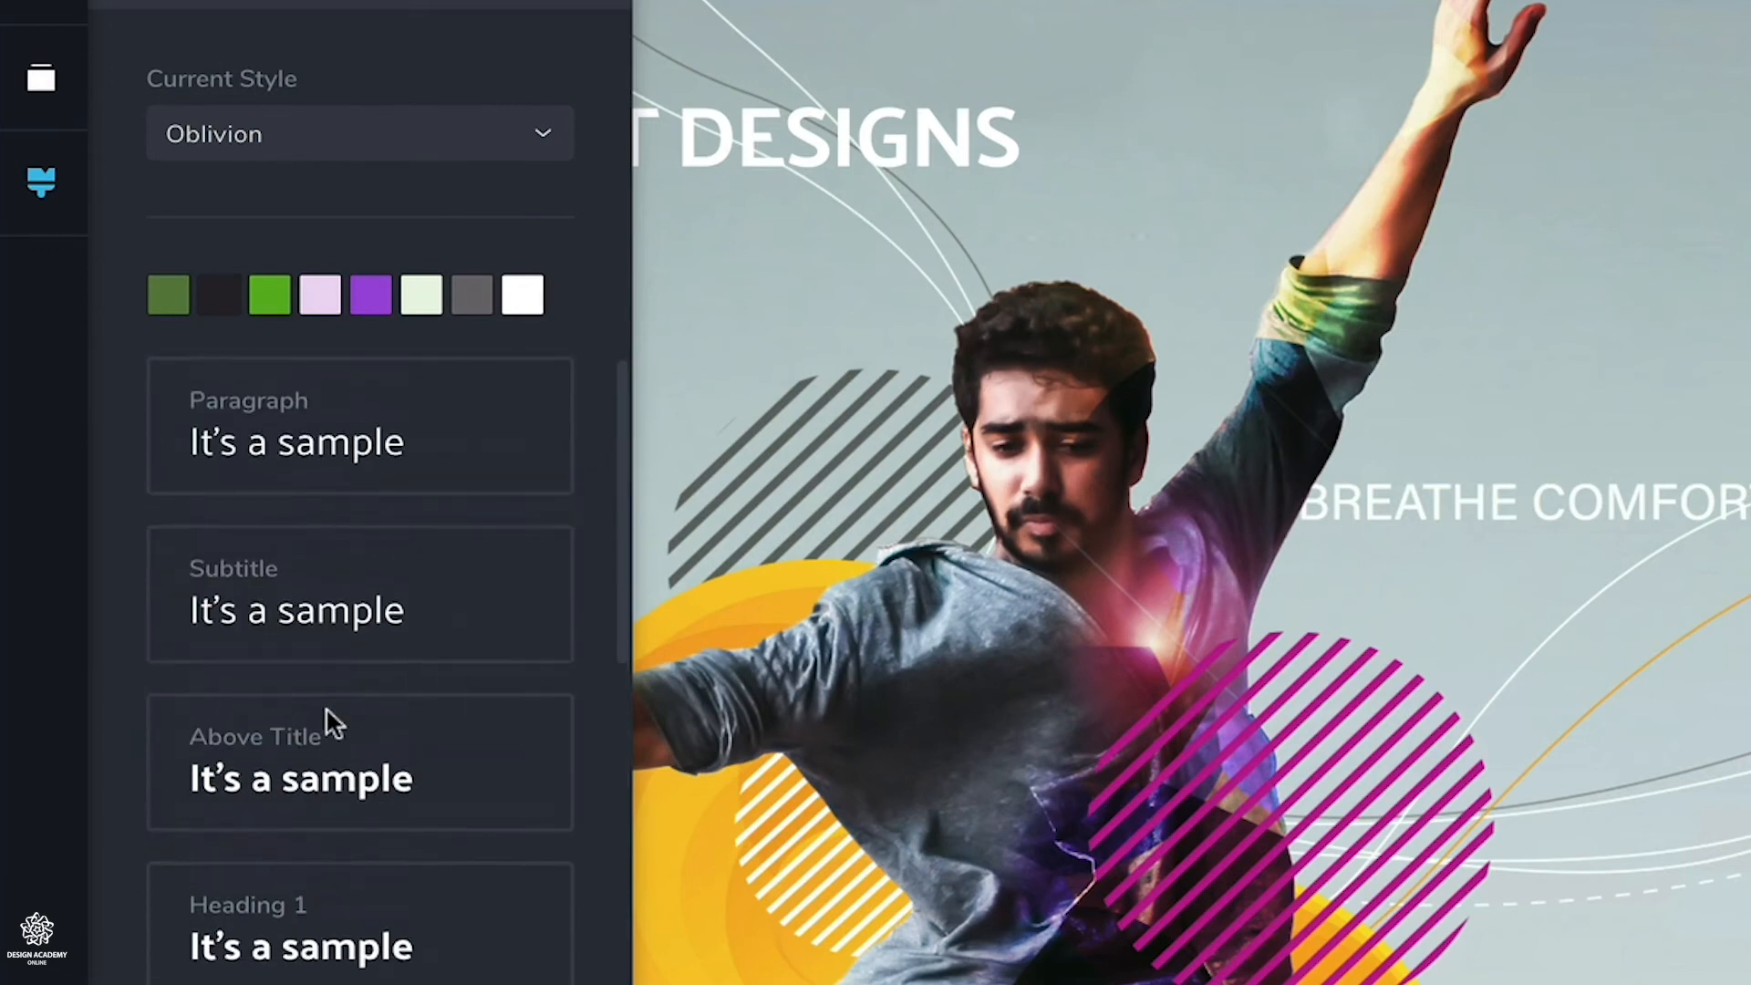
scroll(332, 720, "down", 2)
scroll(334, 722, "down", 1)
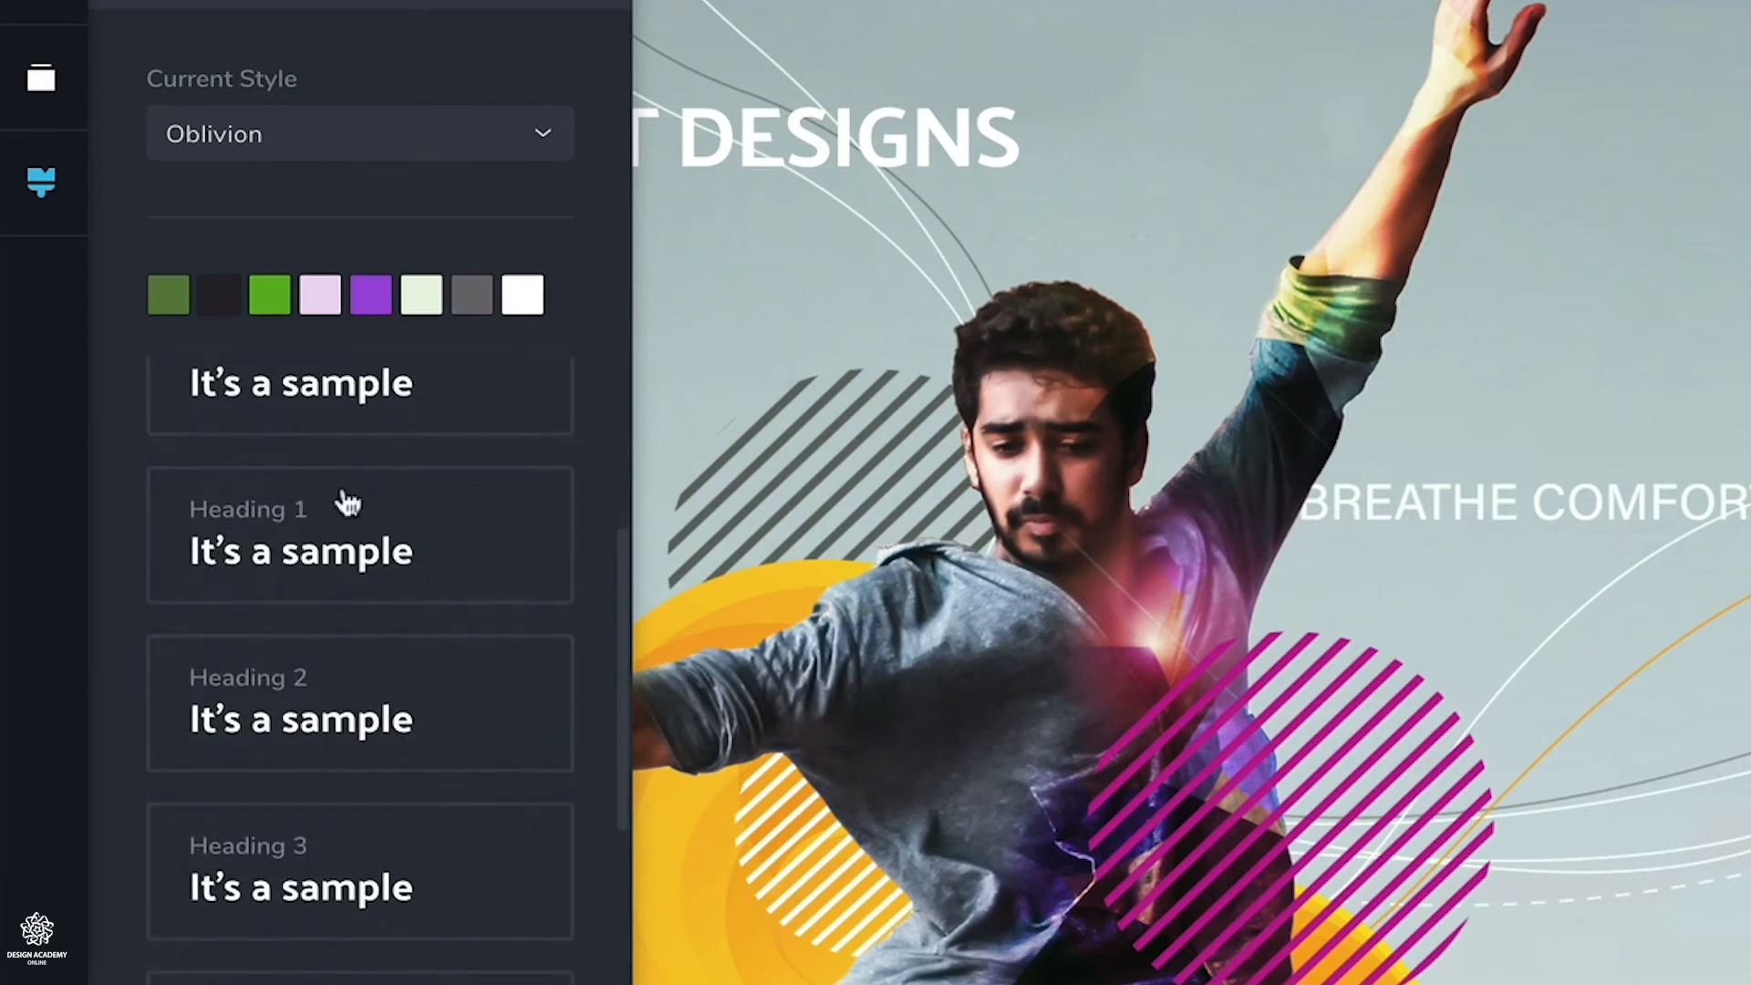
left_click(412, 548)
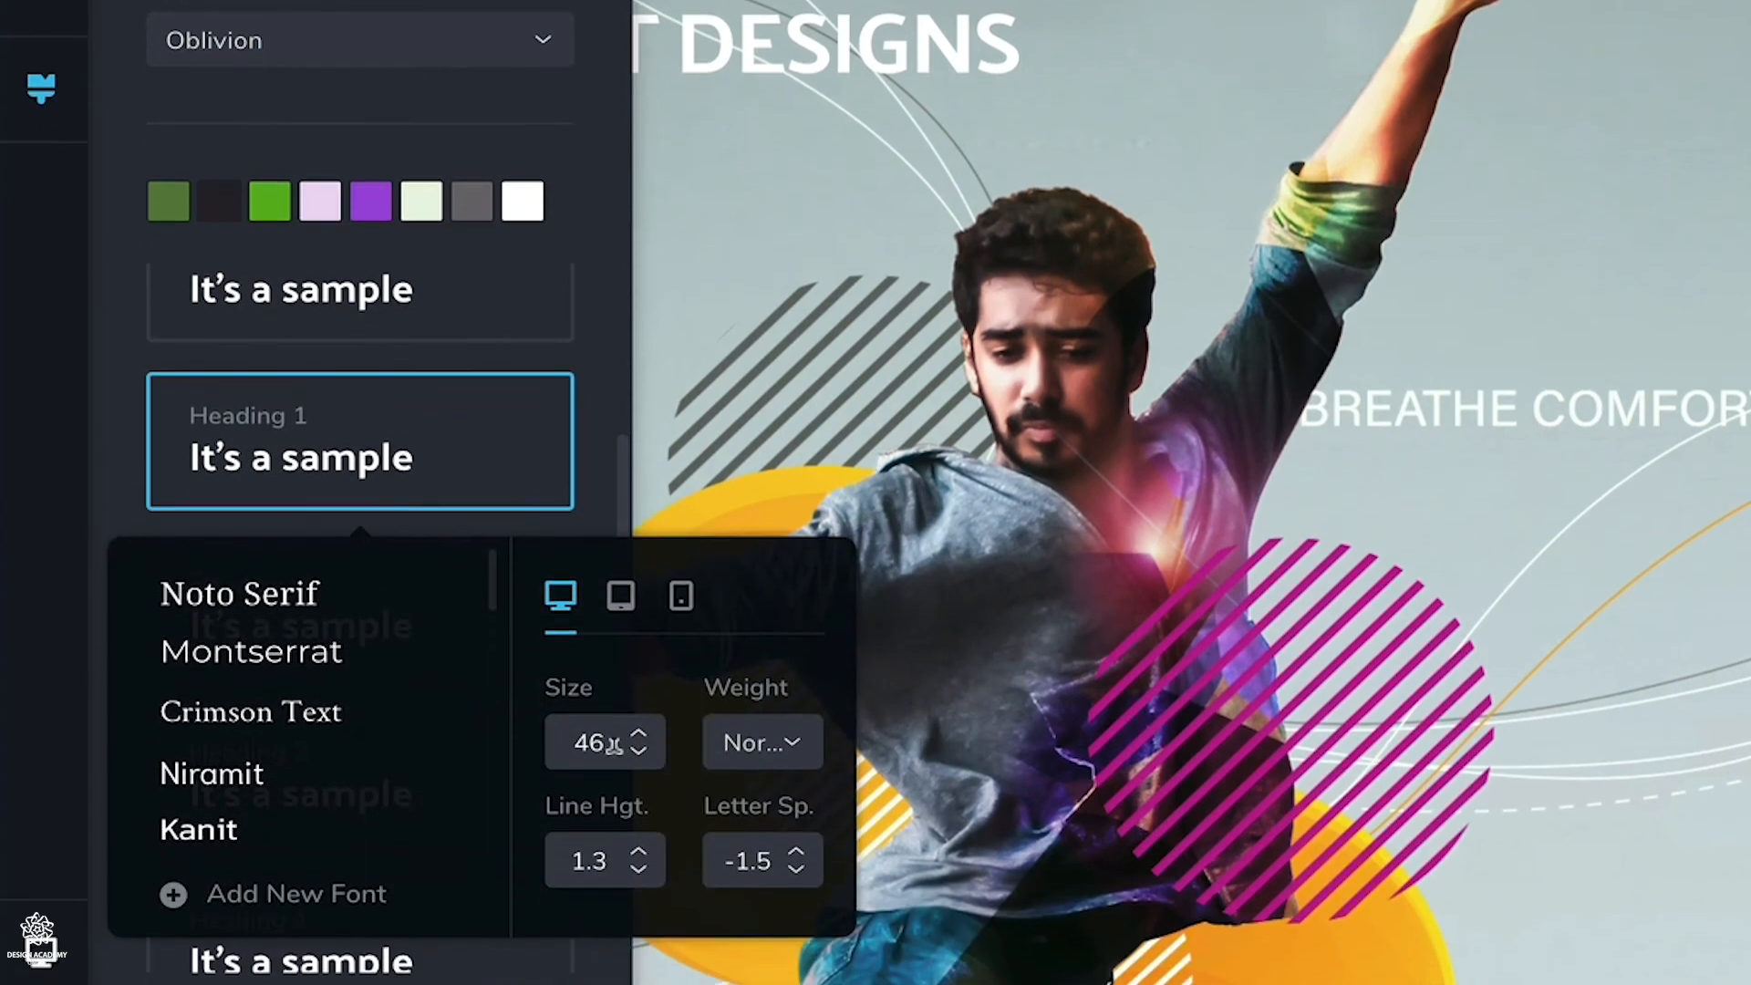
scroll(390, 703, "down", 10)
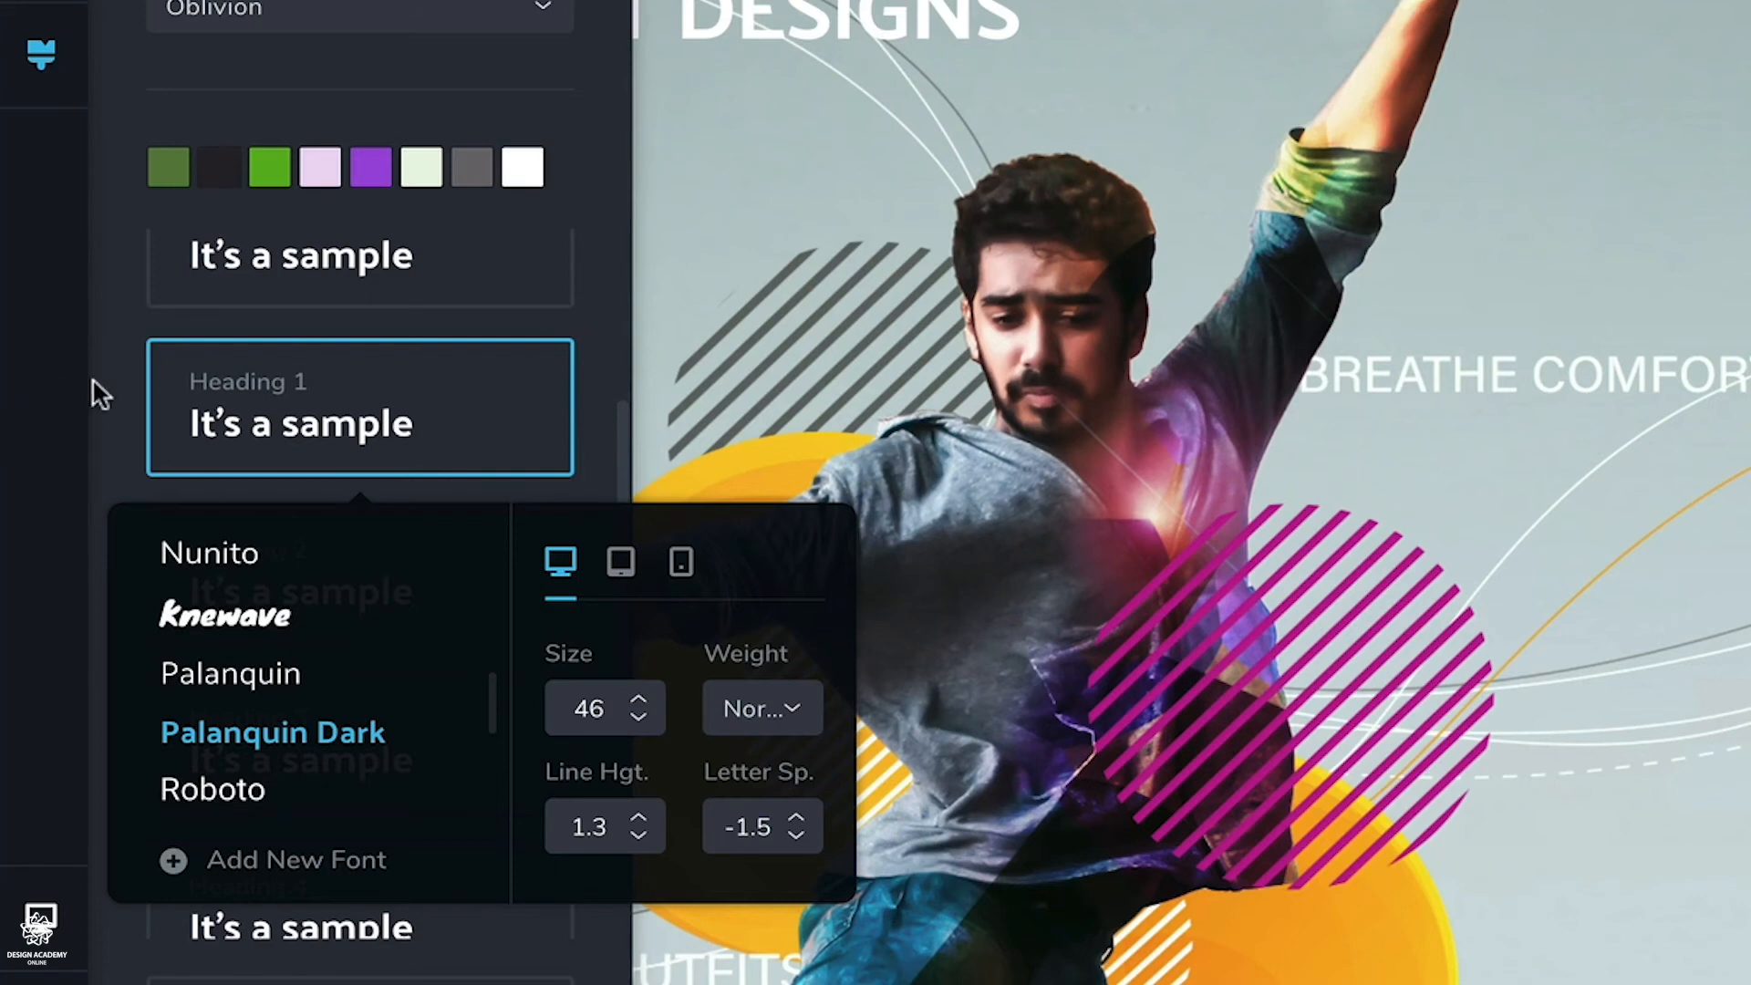
left_click(128, 406)
scroll(133, 415, "down", 4)
scroll(128, 406, "down", 1)
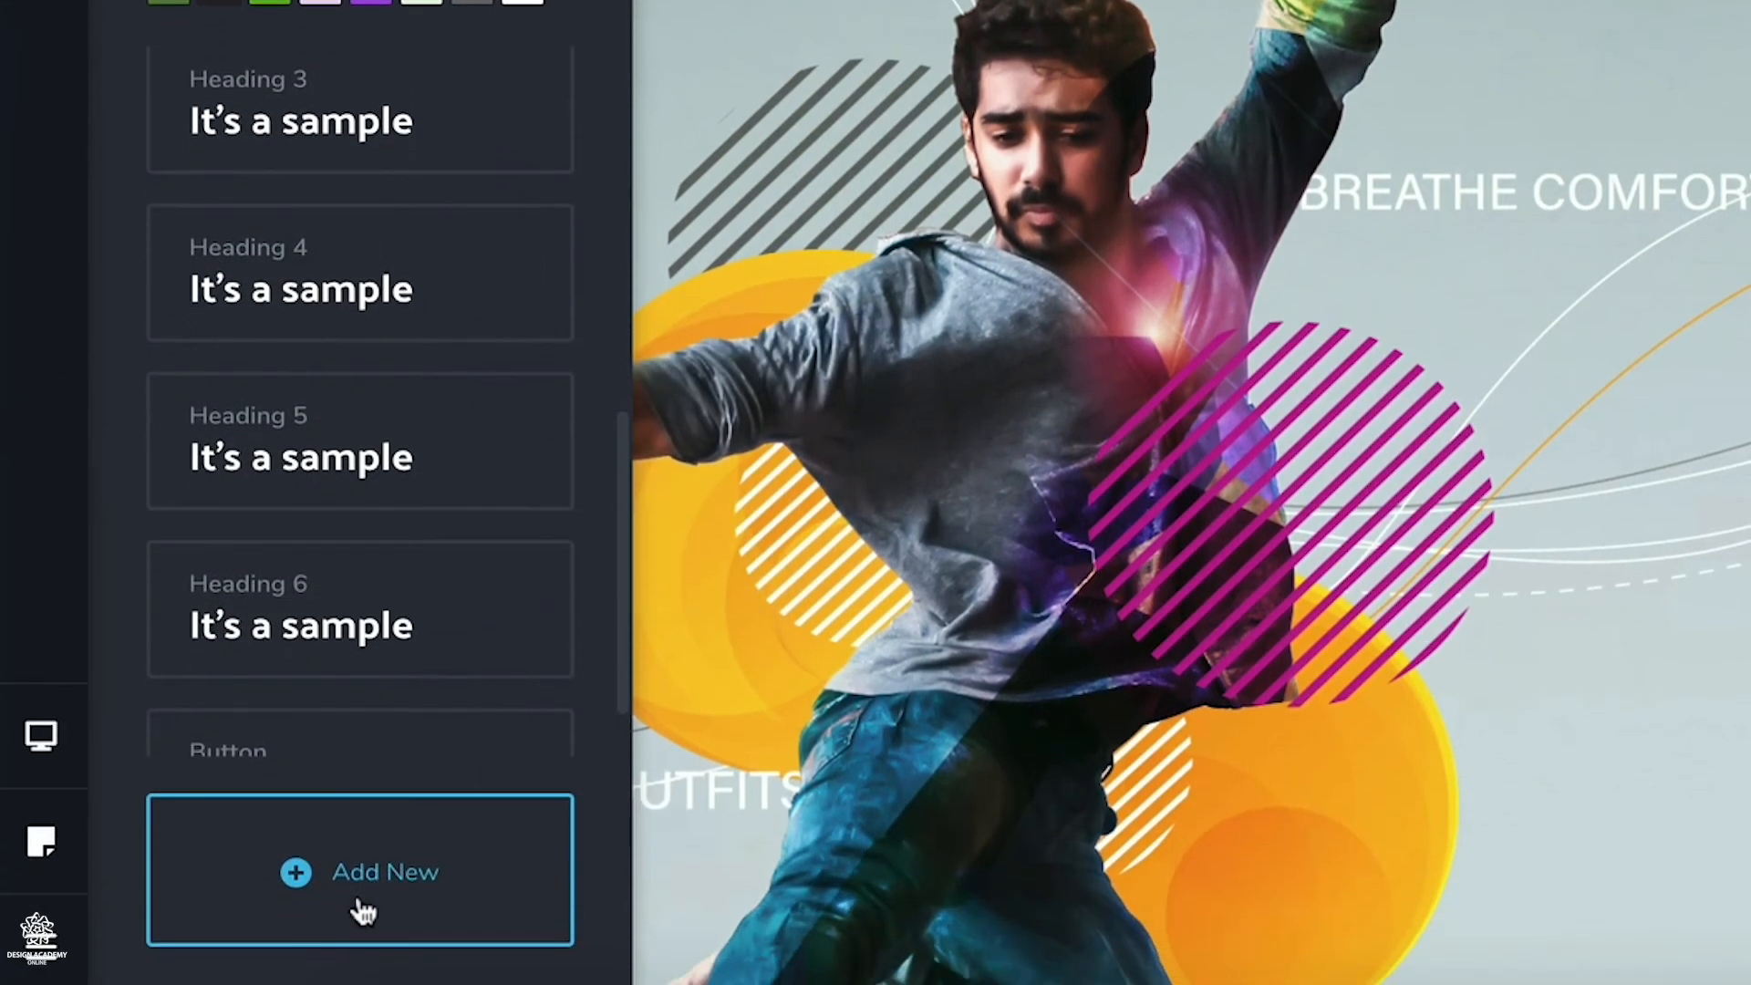
Step: Add a new typography style to the Oblivion style set and open its font and size settings
left_click(359, 901)
scroll(280, 427, "down", 3)
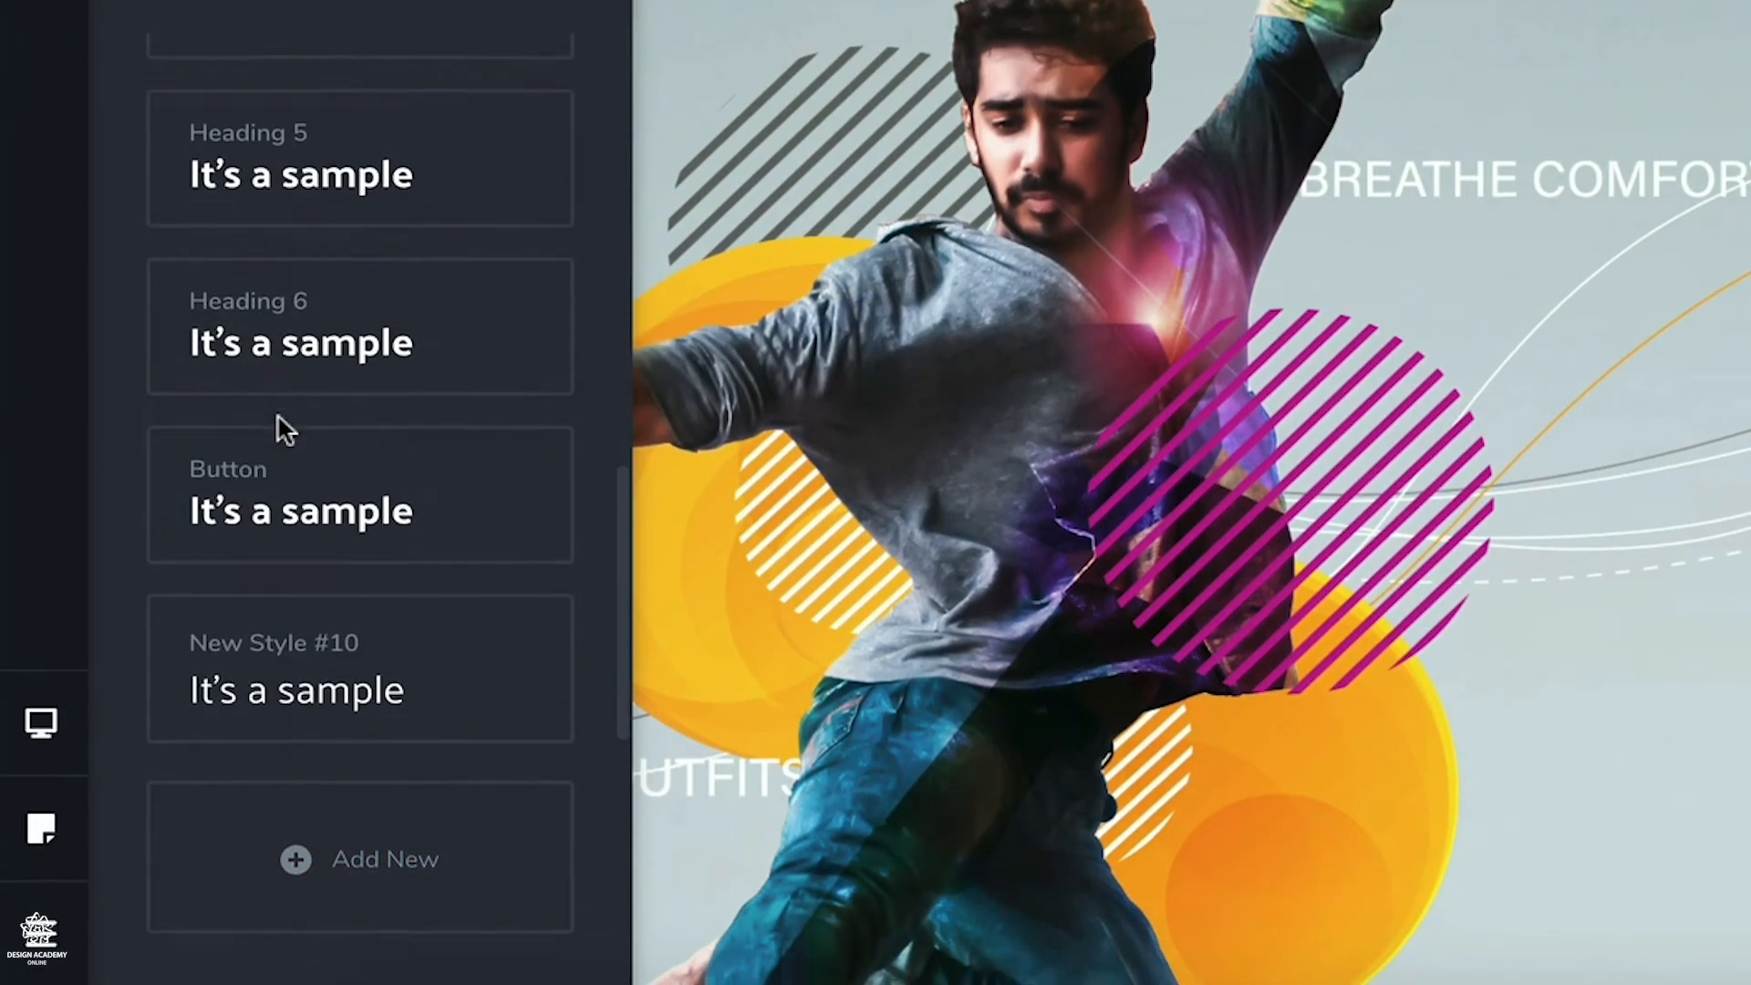
left_click(408, 677)
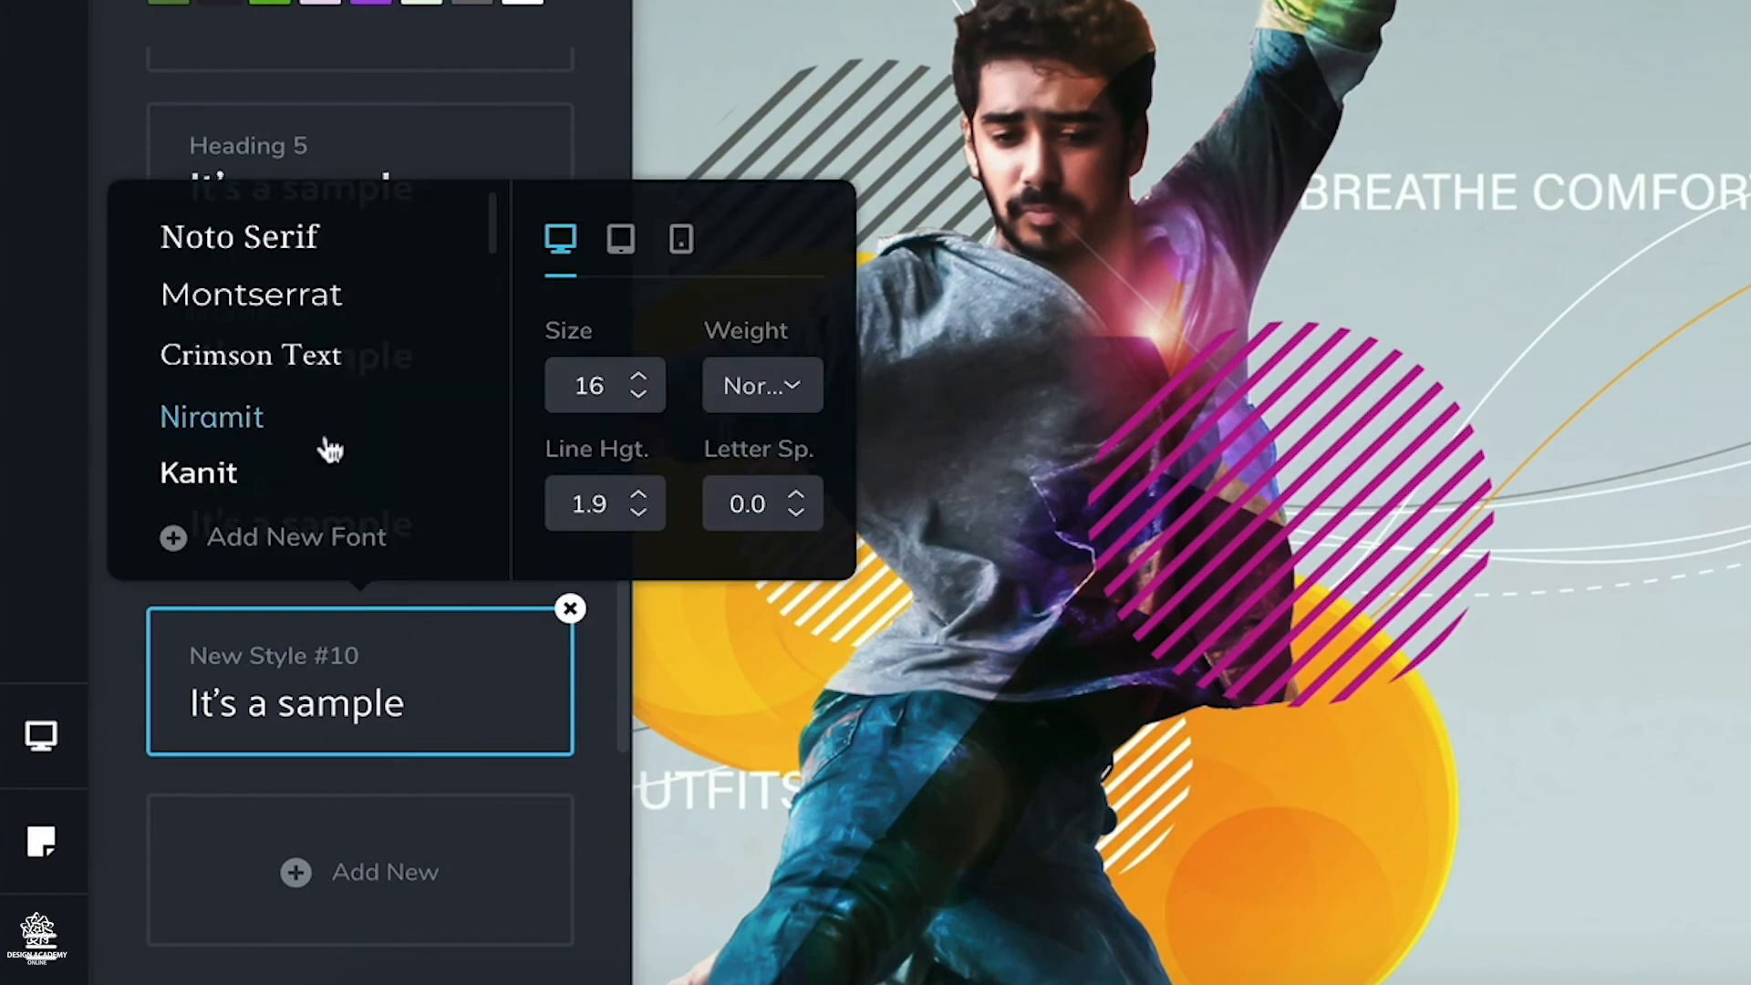
left_click(351, 476)
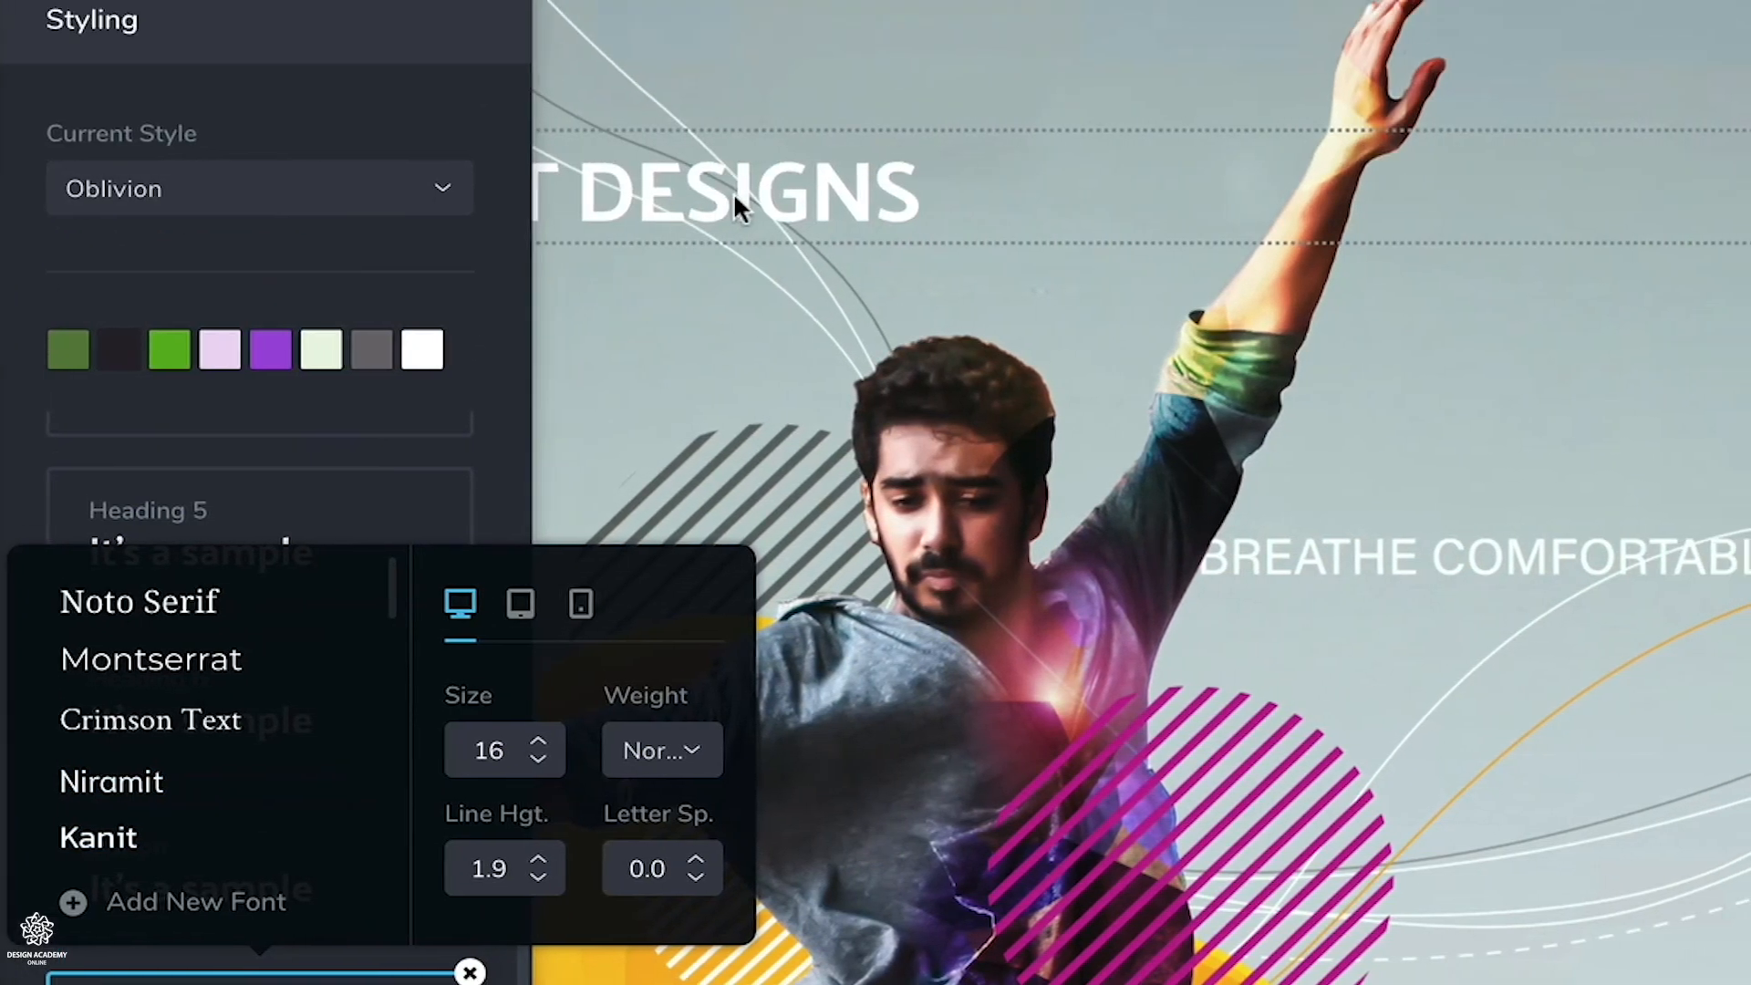
Step: Reduce the font size of the ELEGANT DESIGNS heading to 38
left_click(735, 190)
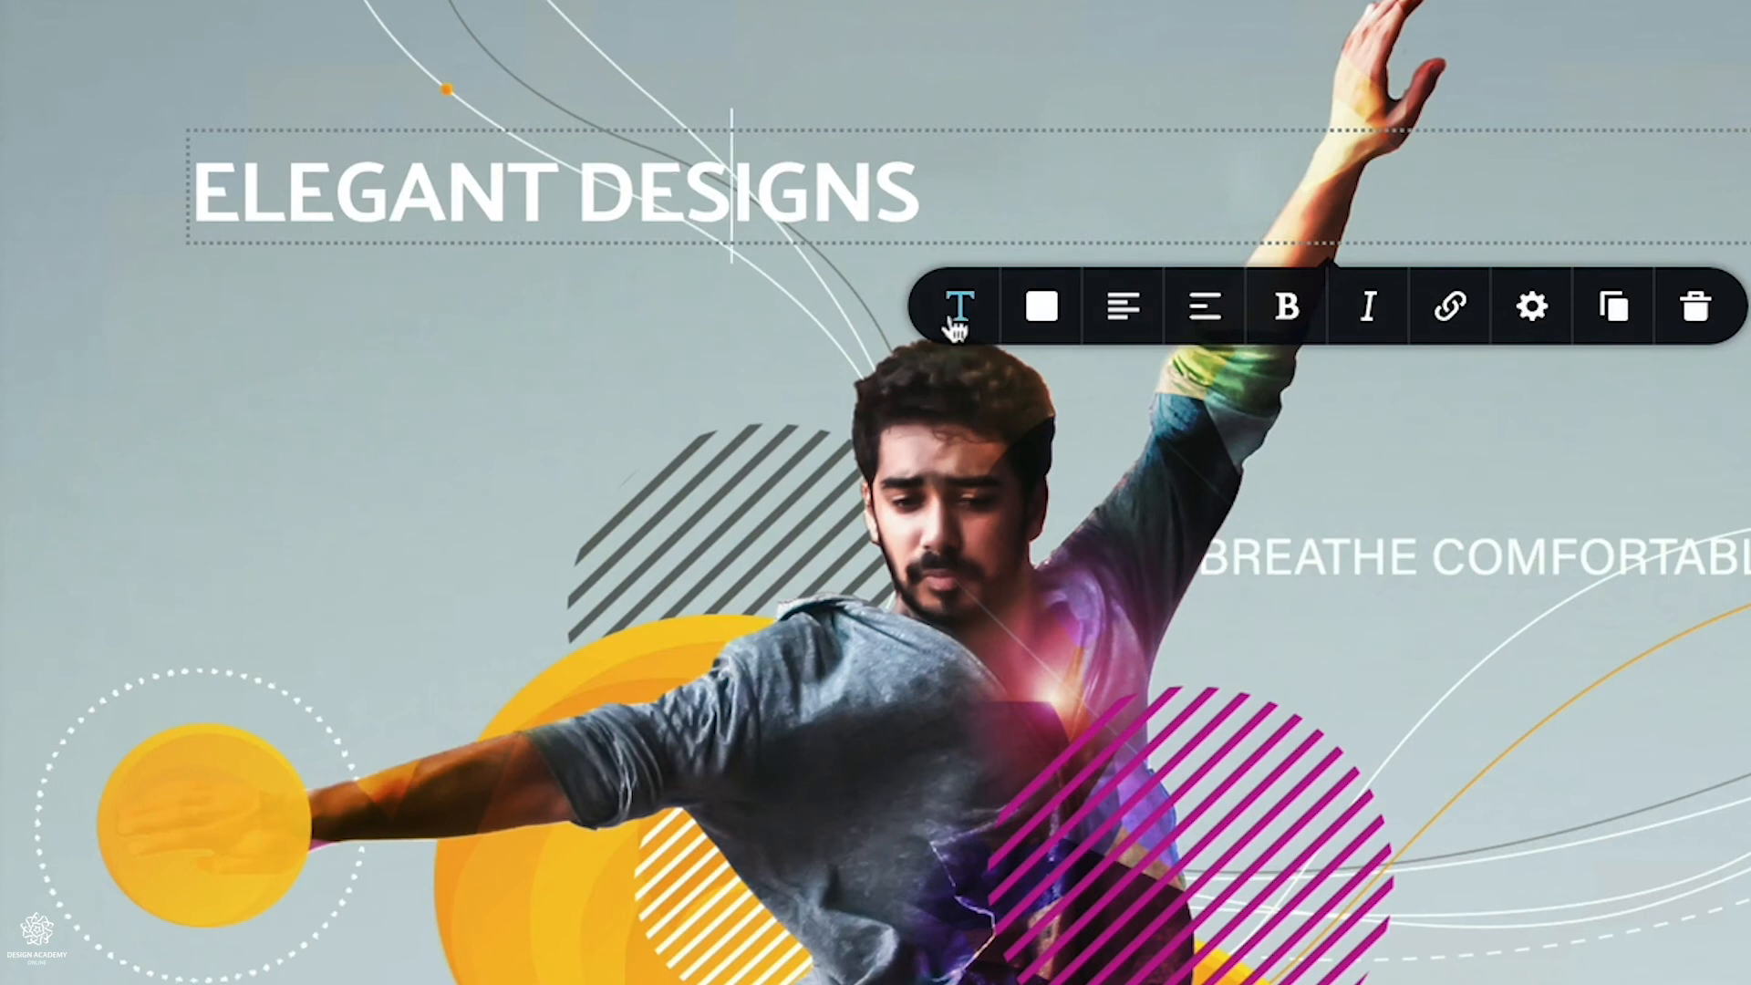
left_click(956, 319)
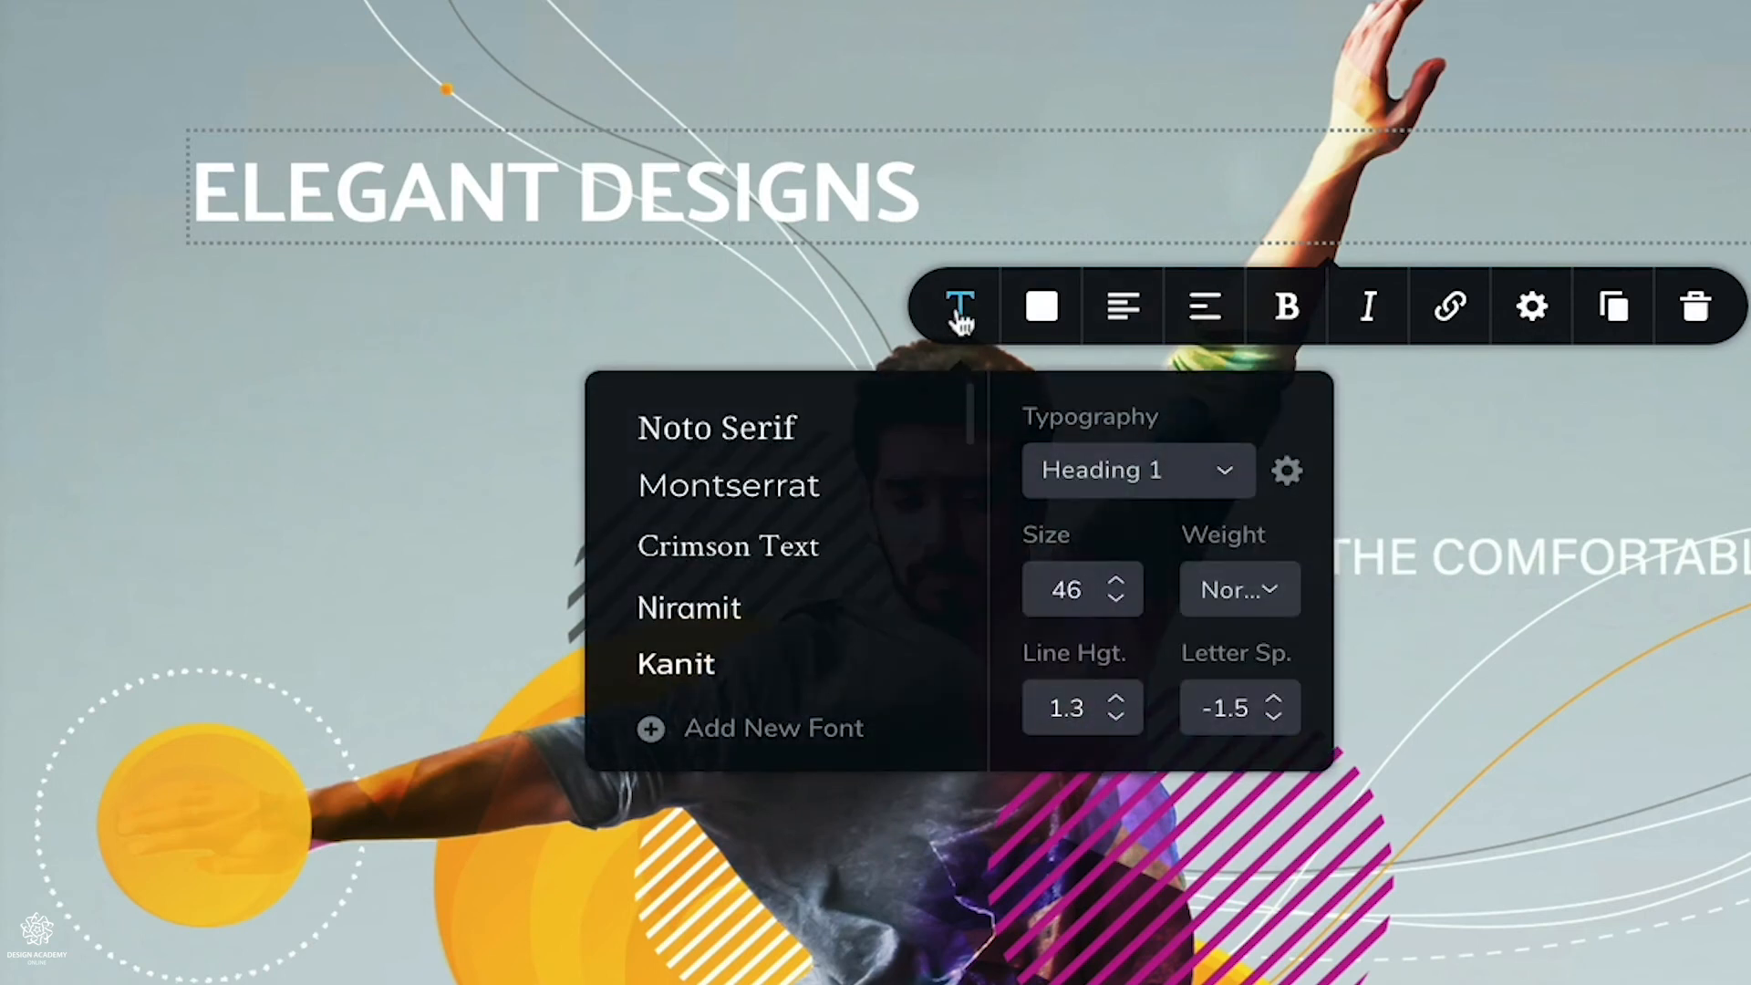
left_click(1118, 600)
left_click(1118, 600)
left_click(1117, 600)
left_click(1117, 600)
left_click(1117, 600)
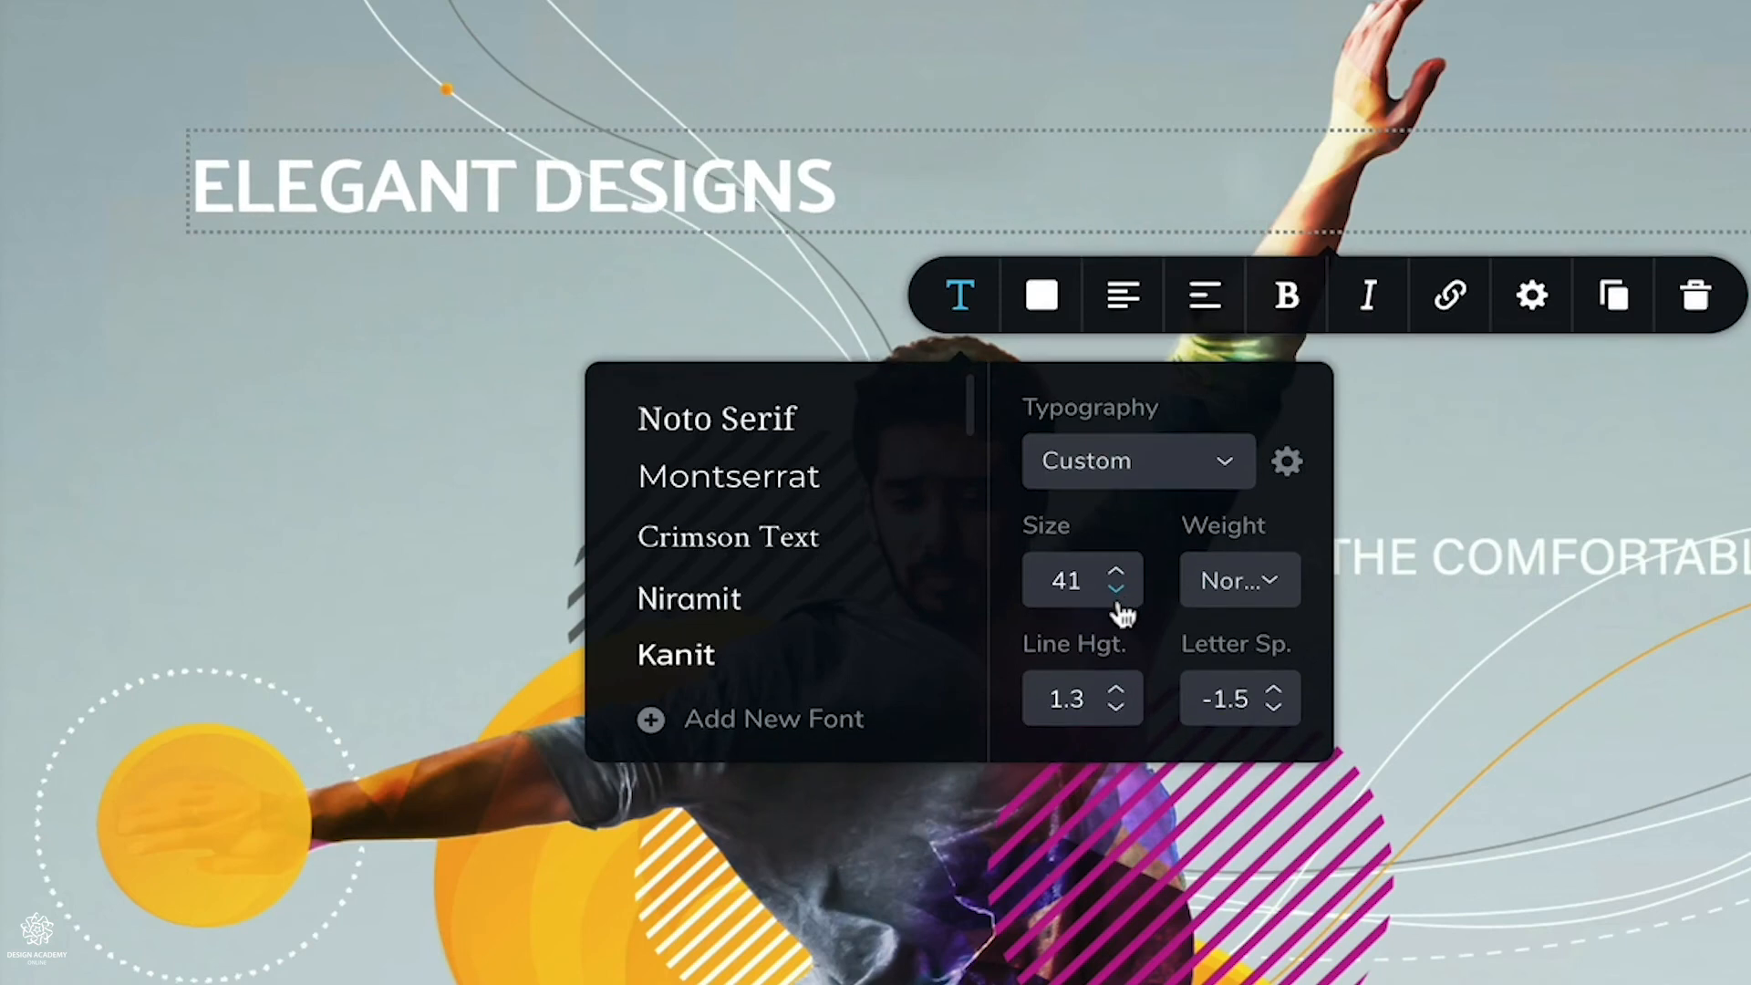
left_click(1118, 593)
left_click(1117, 593)
left_click(1118, 593)
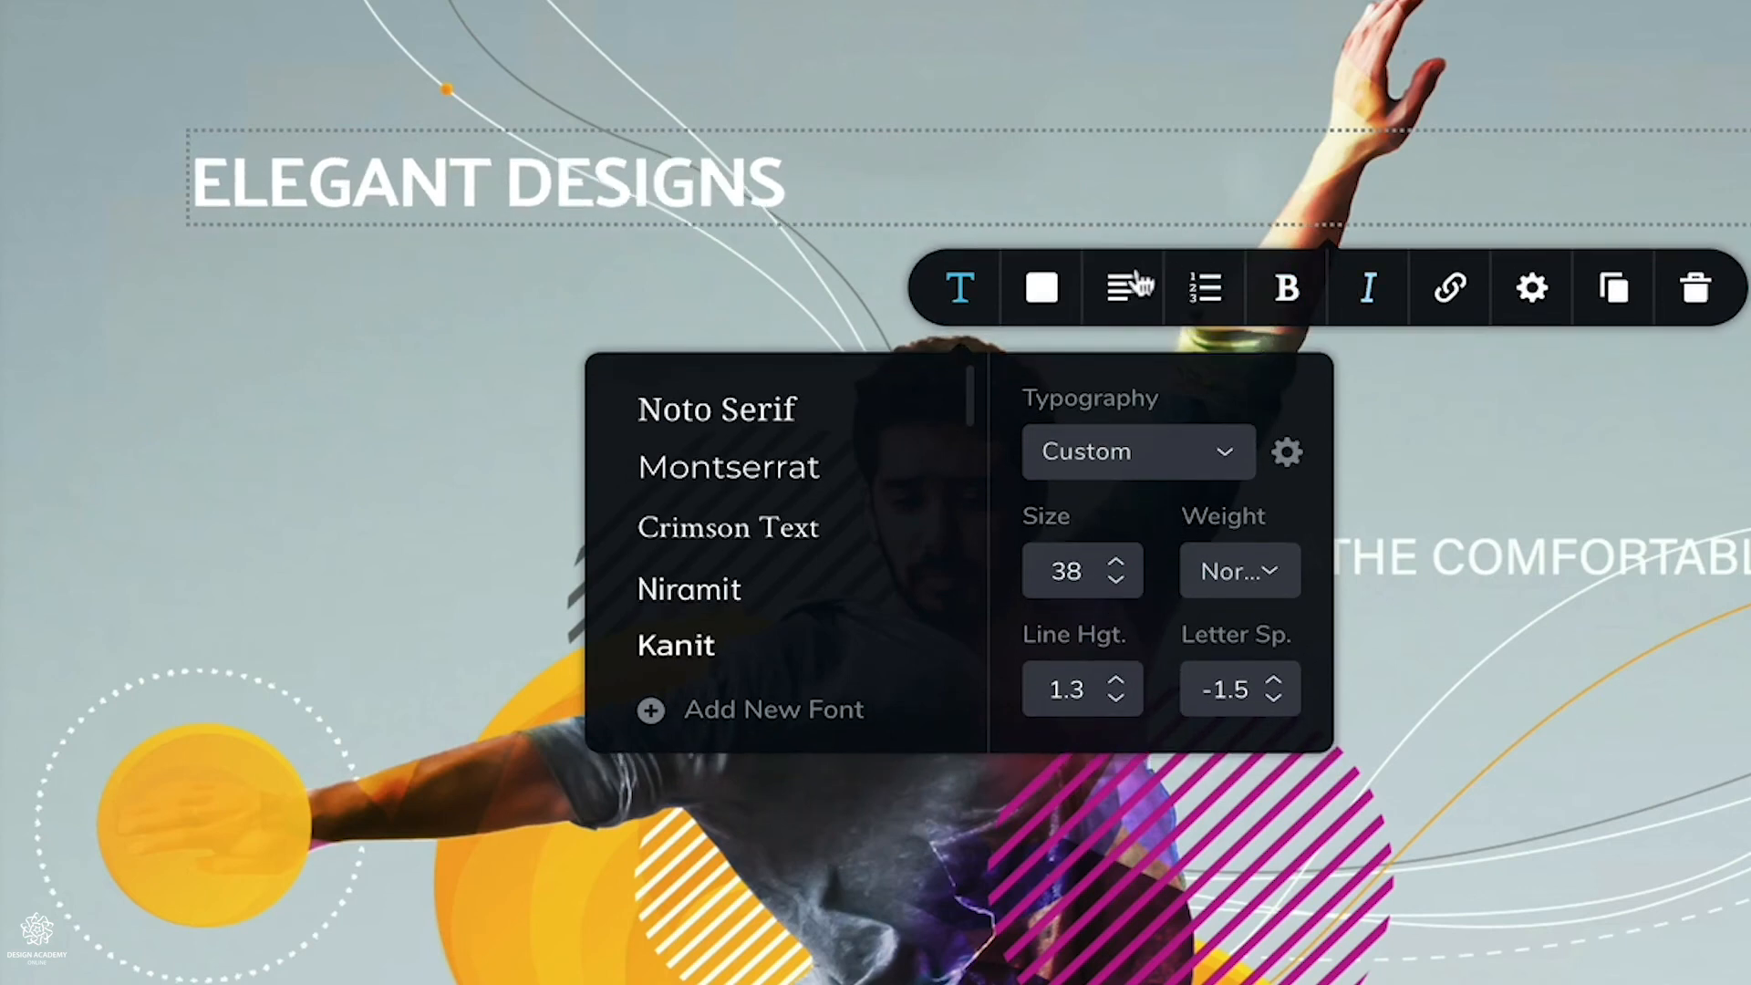
Step: Assign the H1 HTML tag to the ELEGANT DESIGNS heading and set its alignment to justified
left_click(1131, 290)
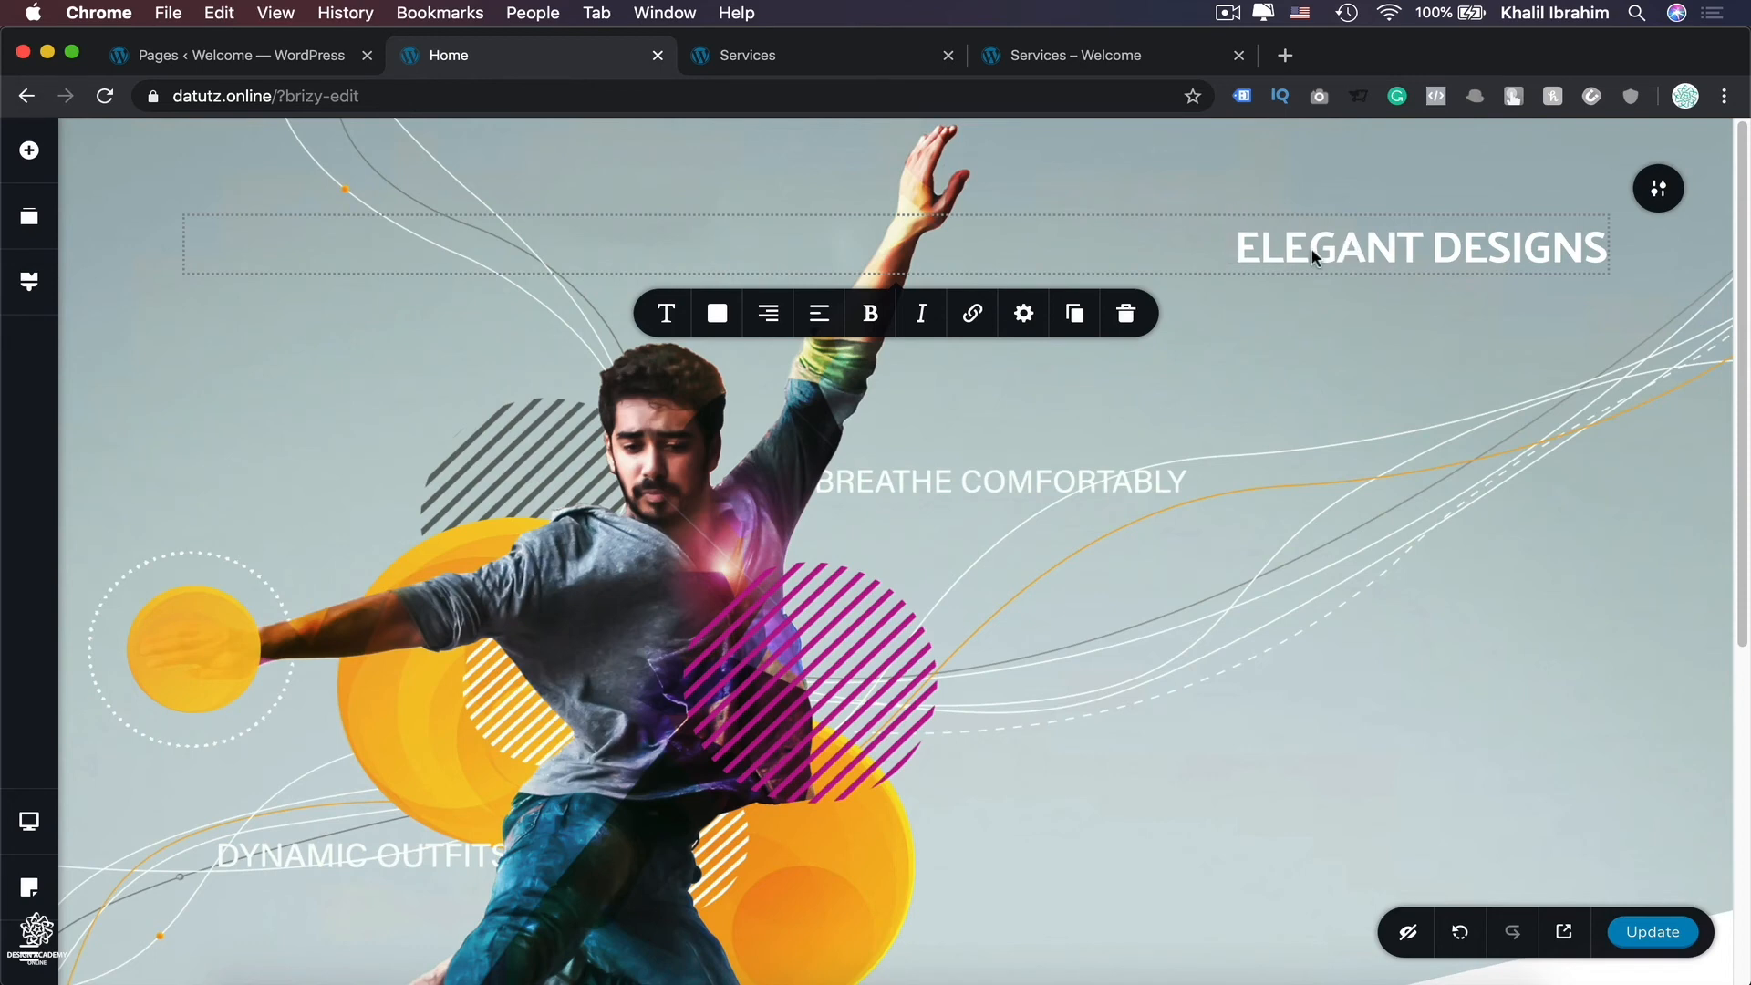
left_click(1023, 316)
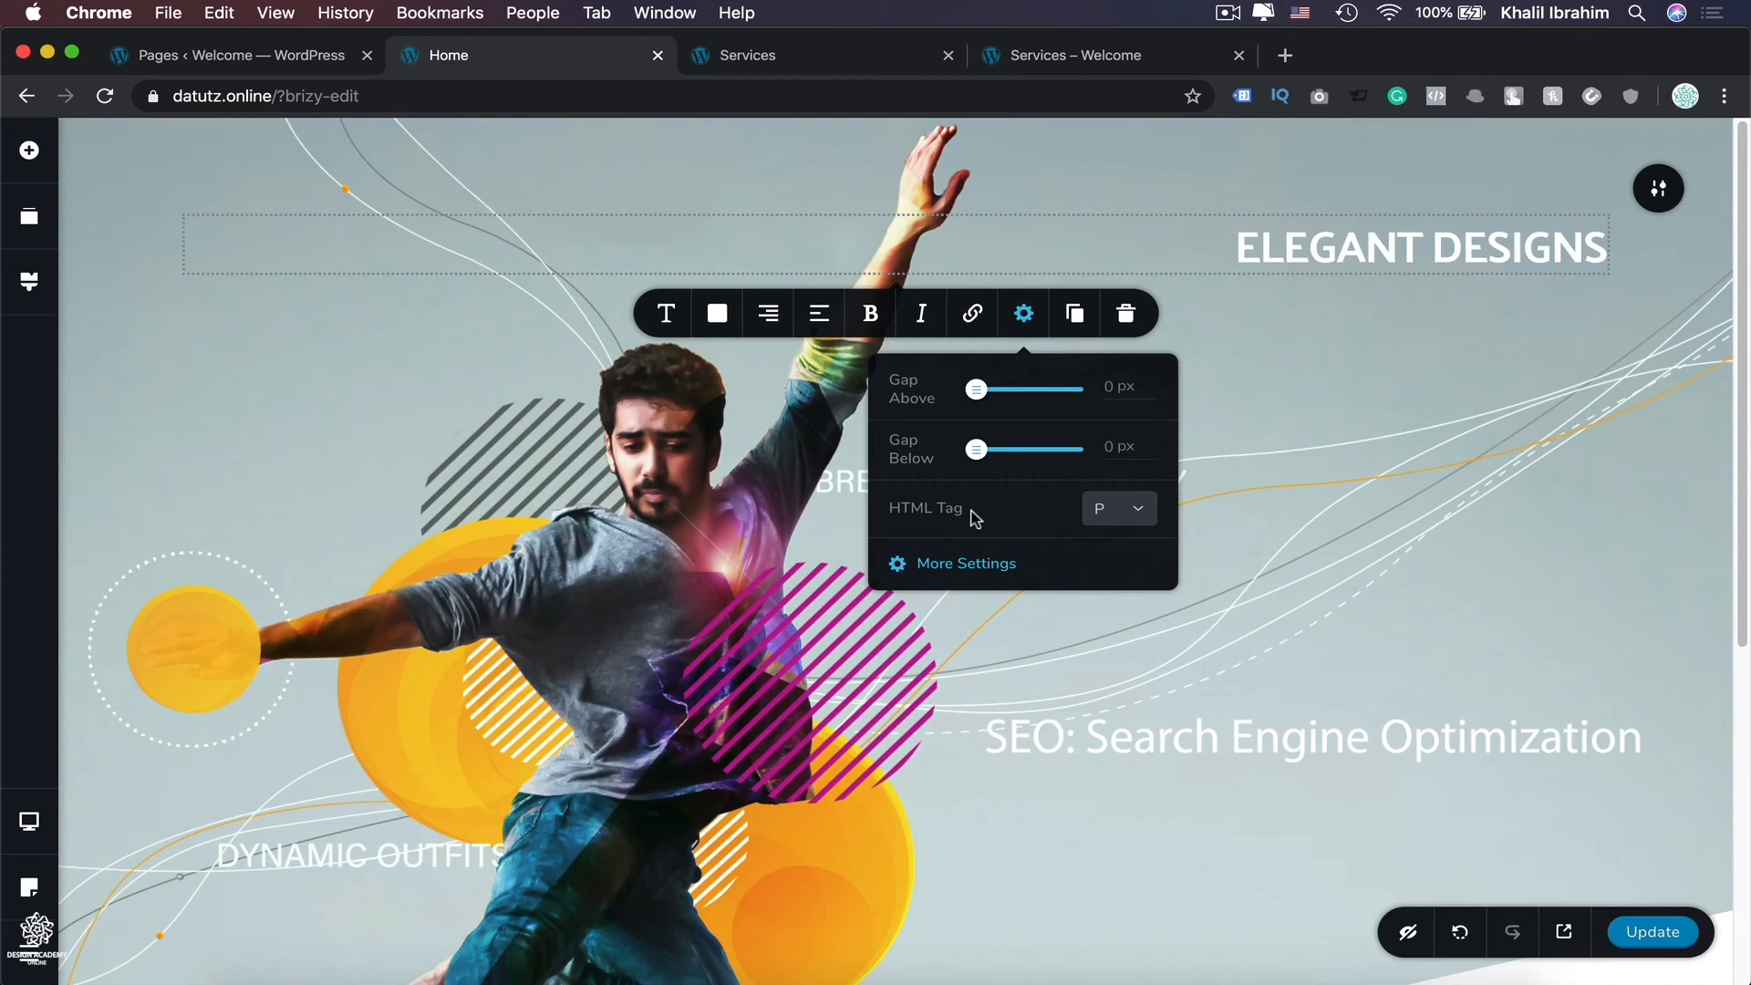
left_click(1132, 525)
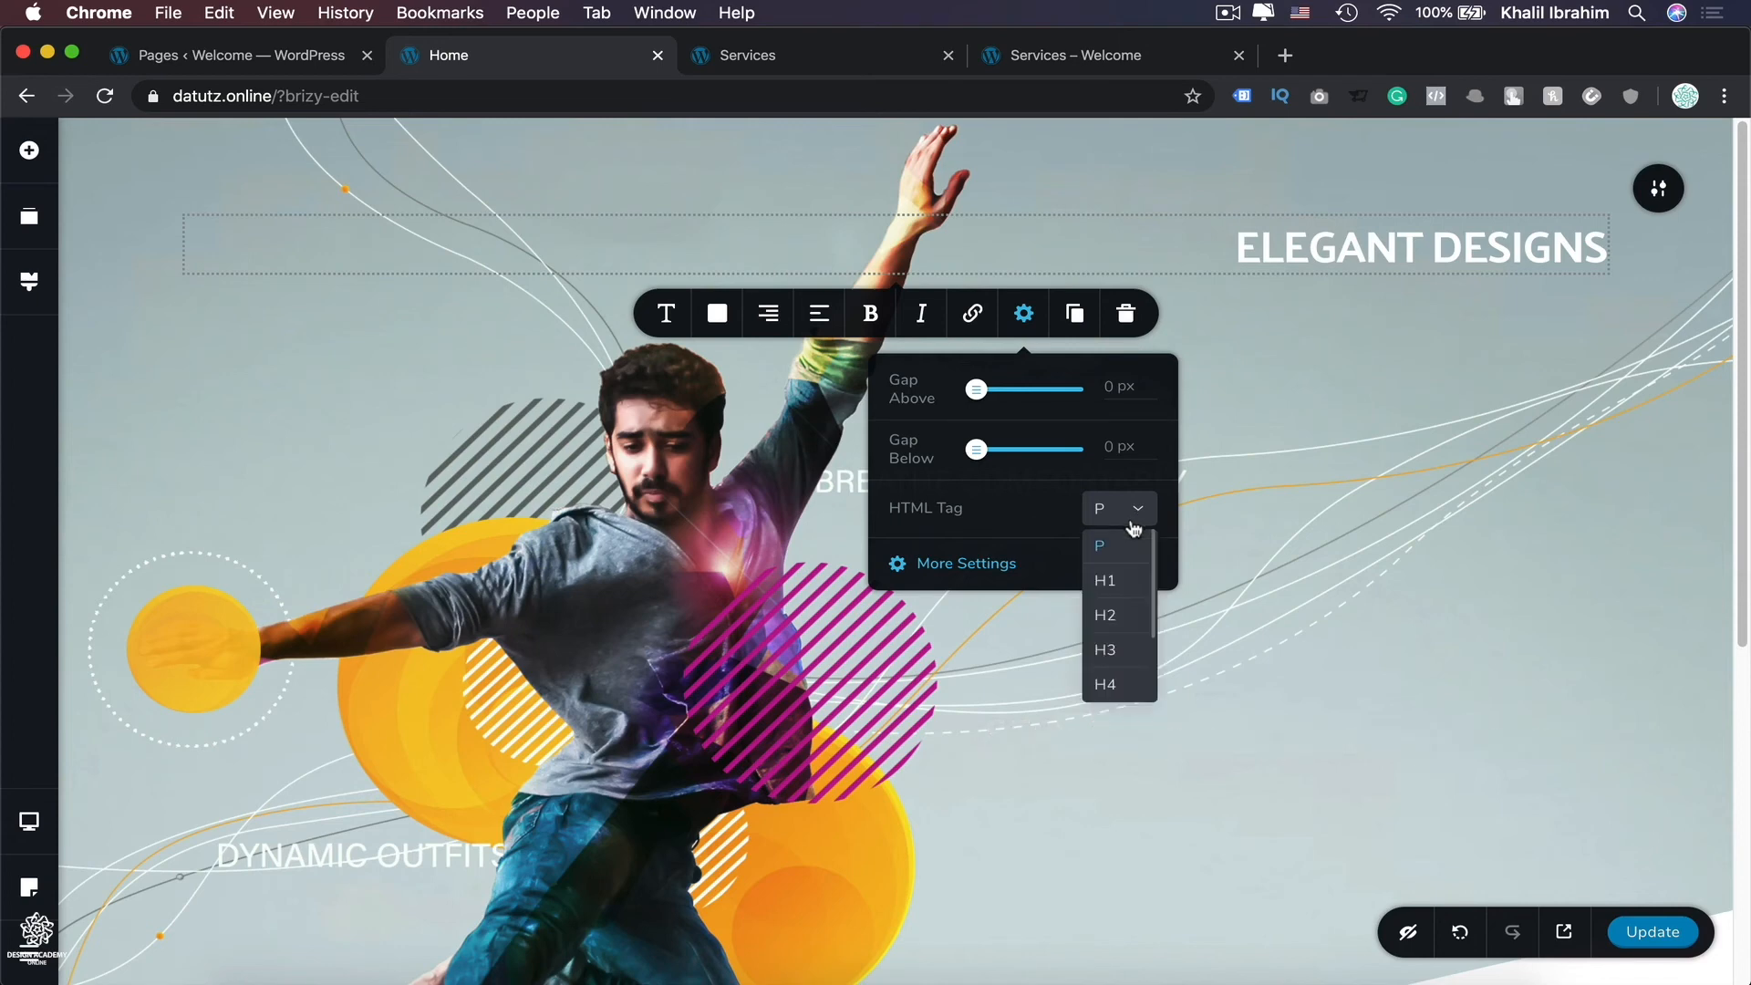
left_click(1106, 581)
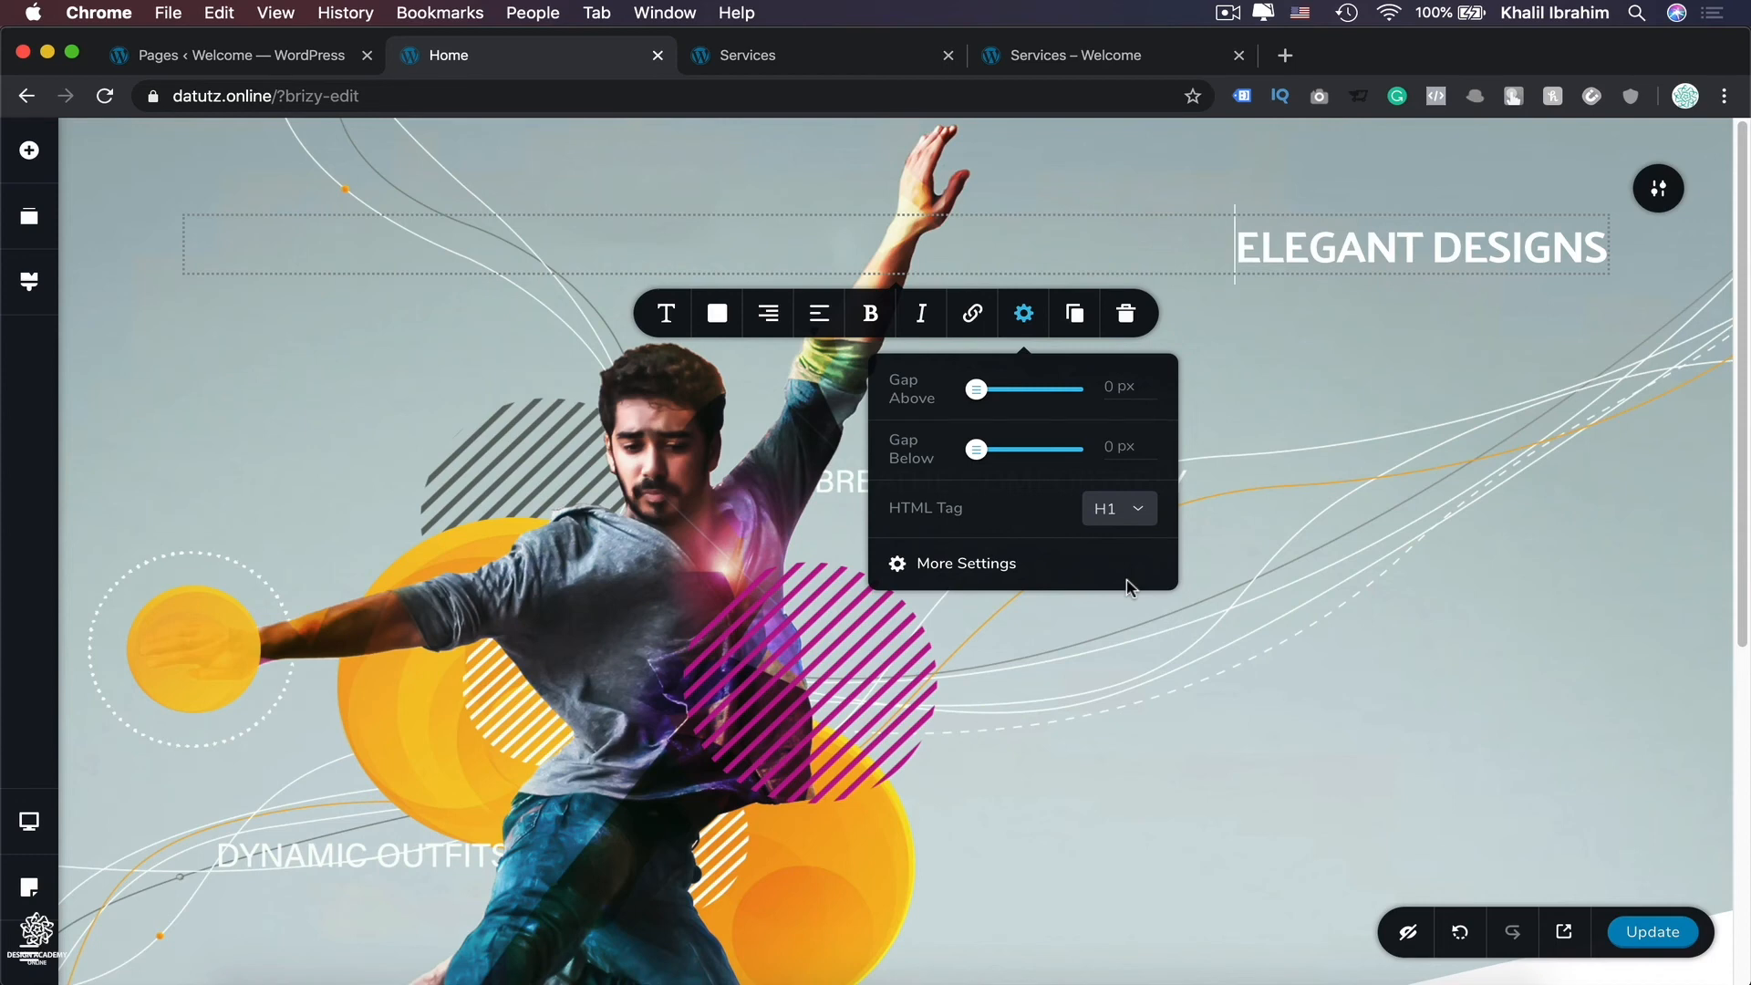
left_click(776, 319)
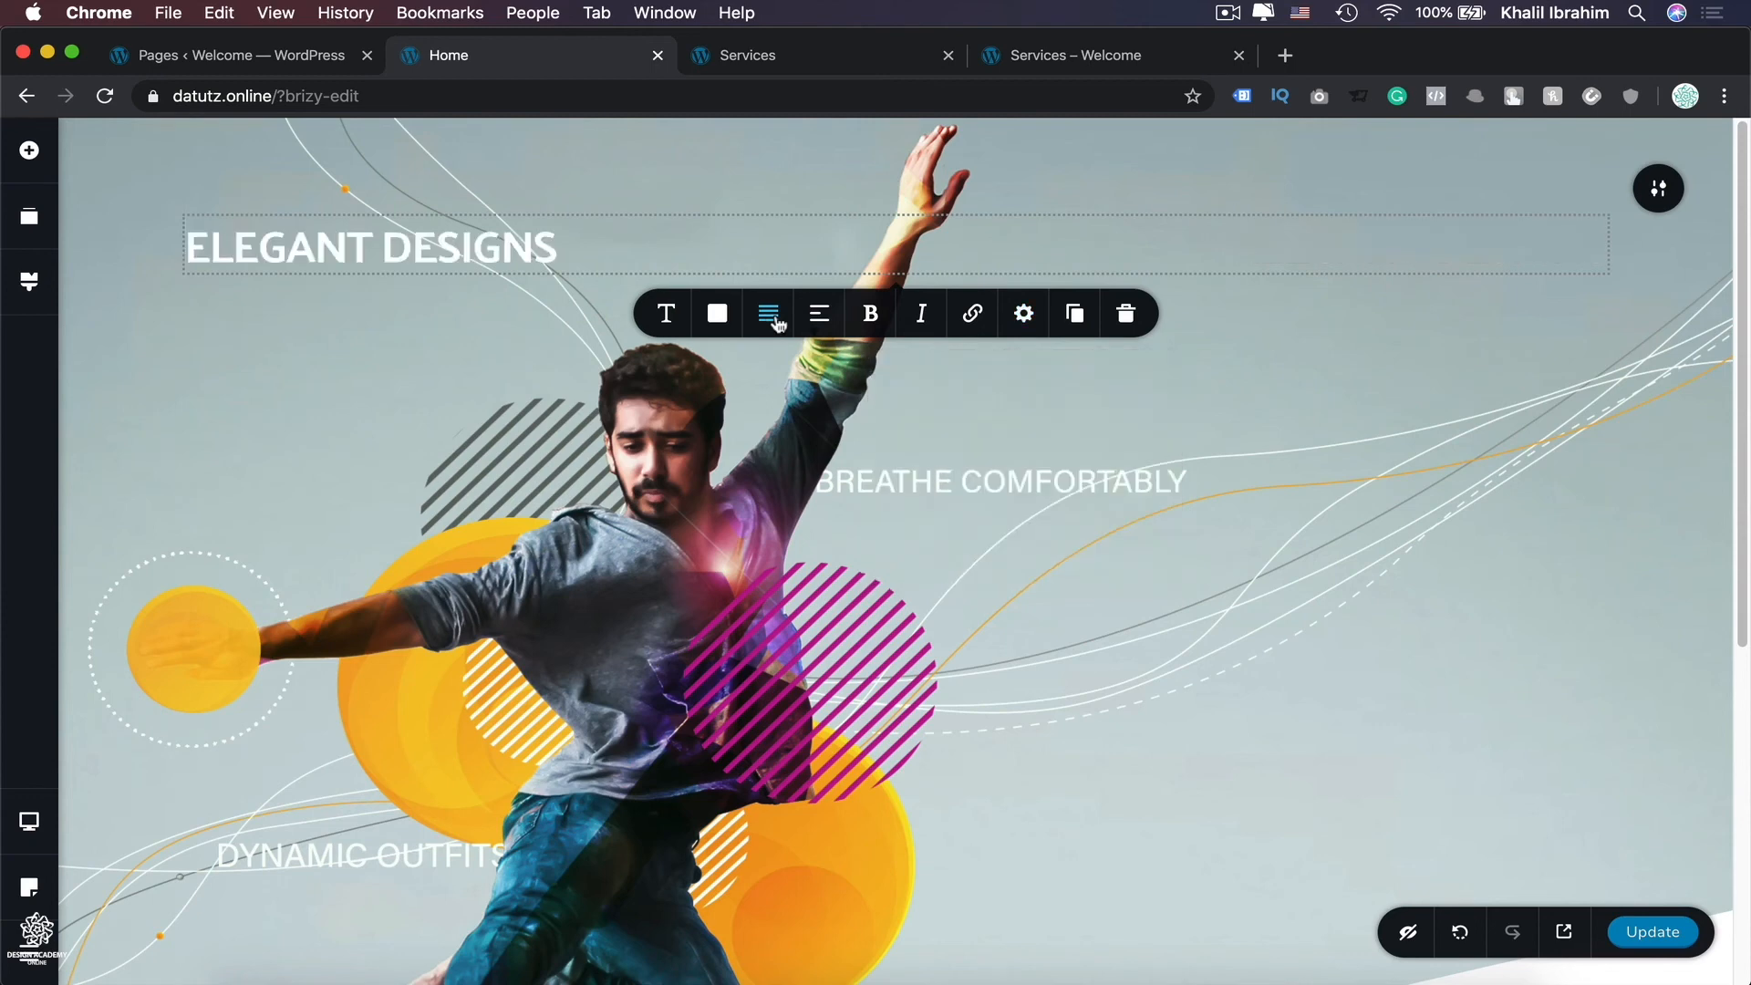
Step: Insert a Column element above the ELEGANT DESIGNS heading to create a two-column row
left_click(29, 151)
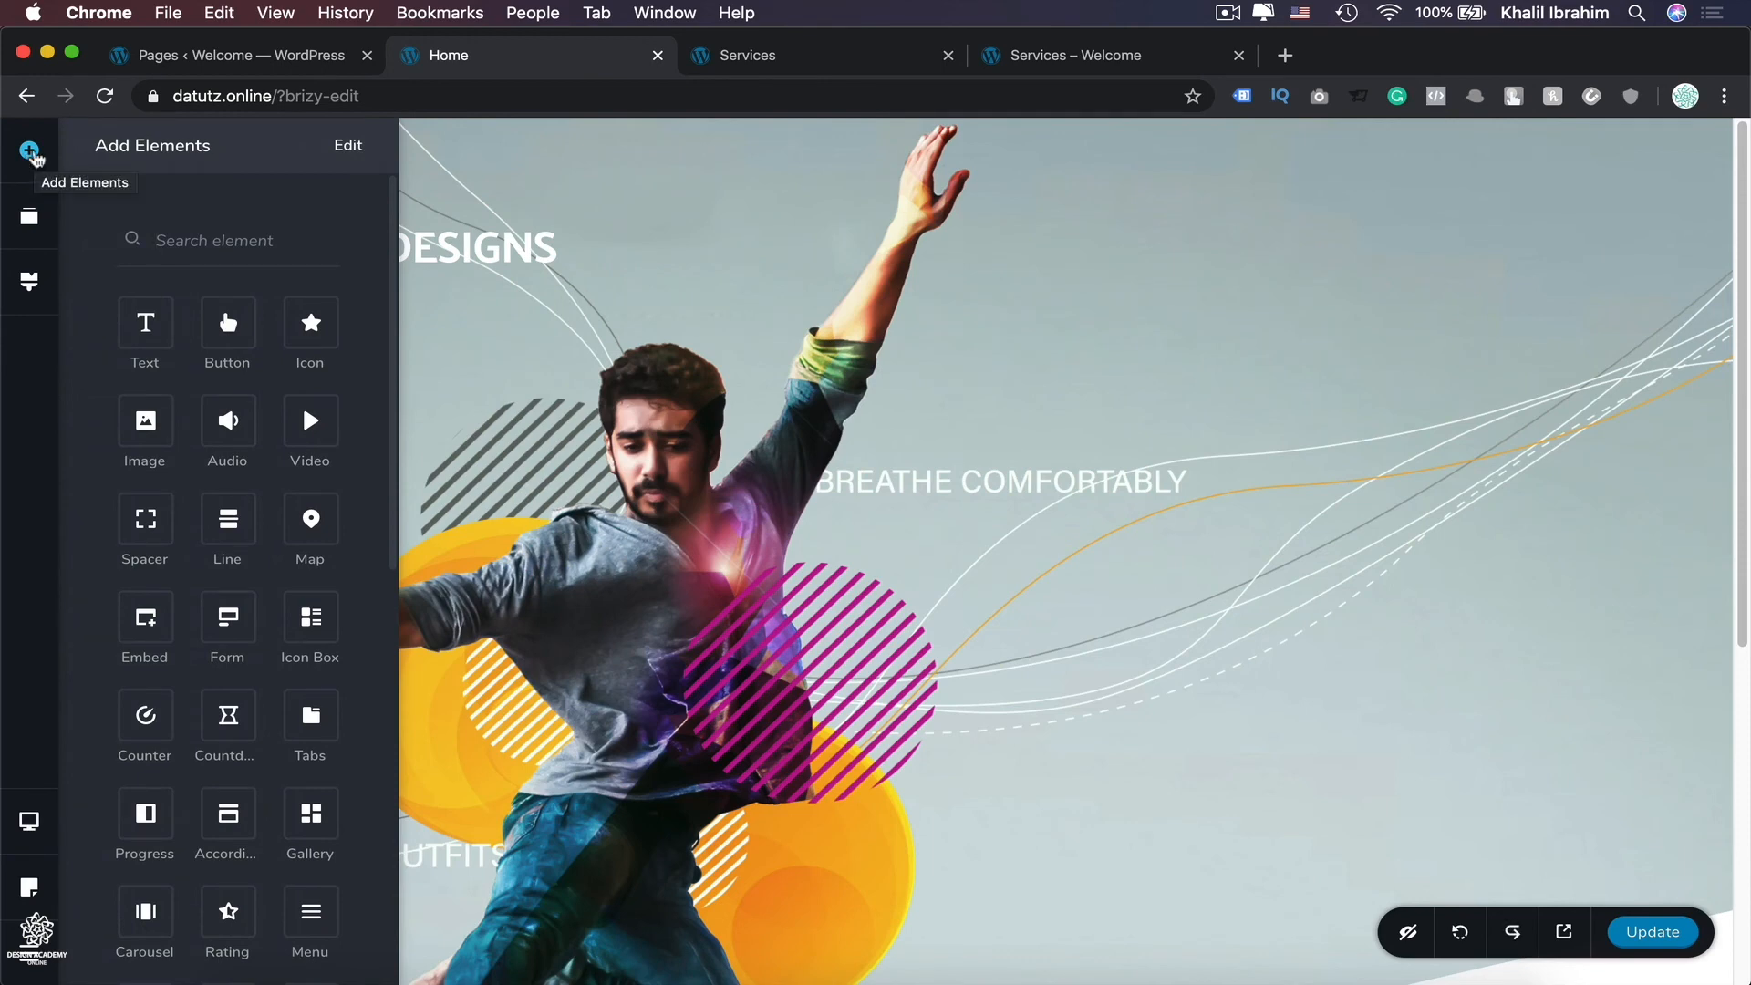
scroll(108, 407, "down", 10)
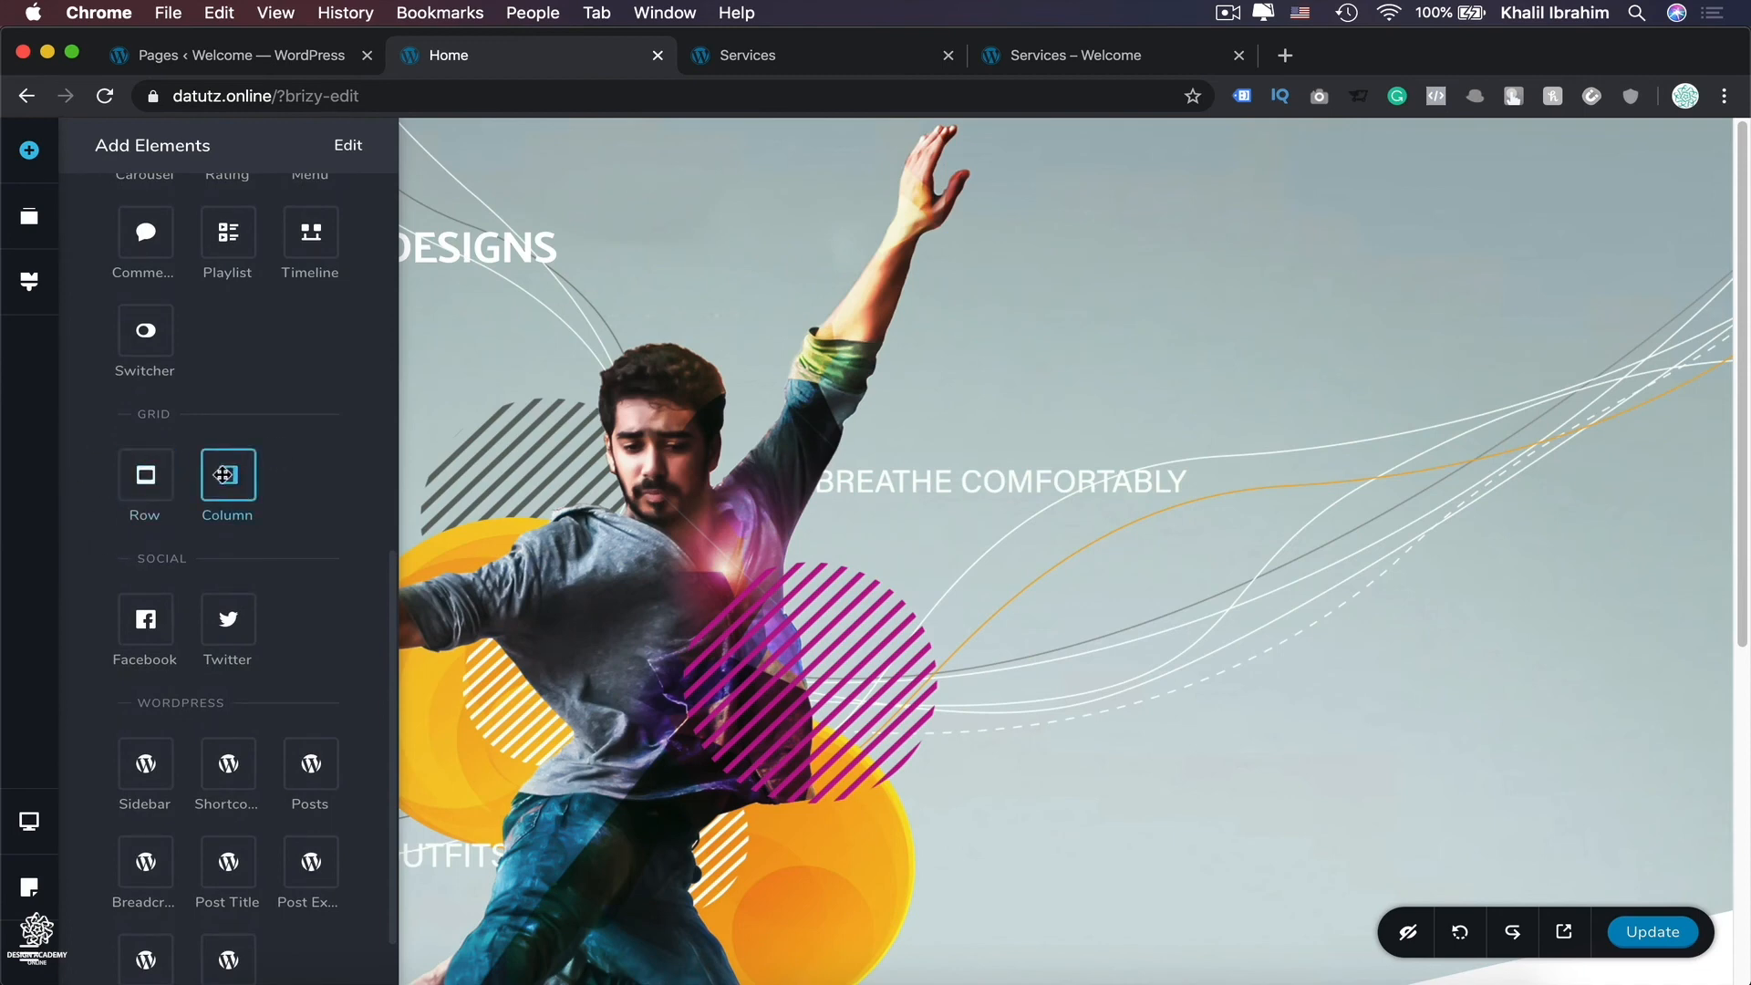
left_click_drag(228, 473, 536, 212)
scroll(103, 848, "up", 4)
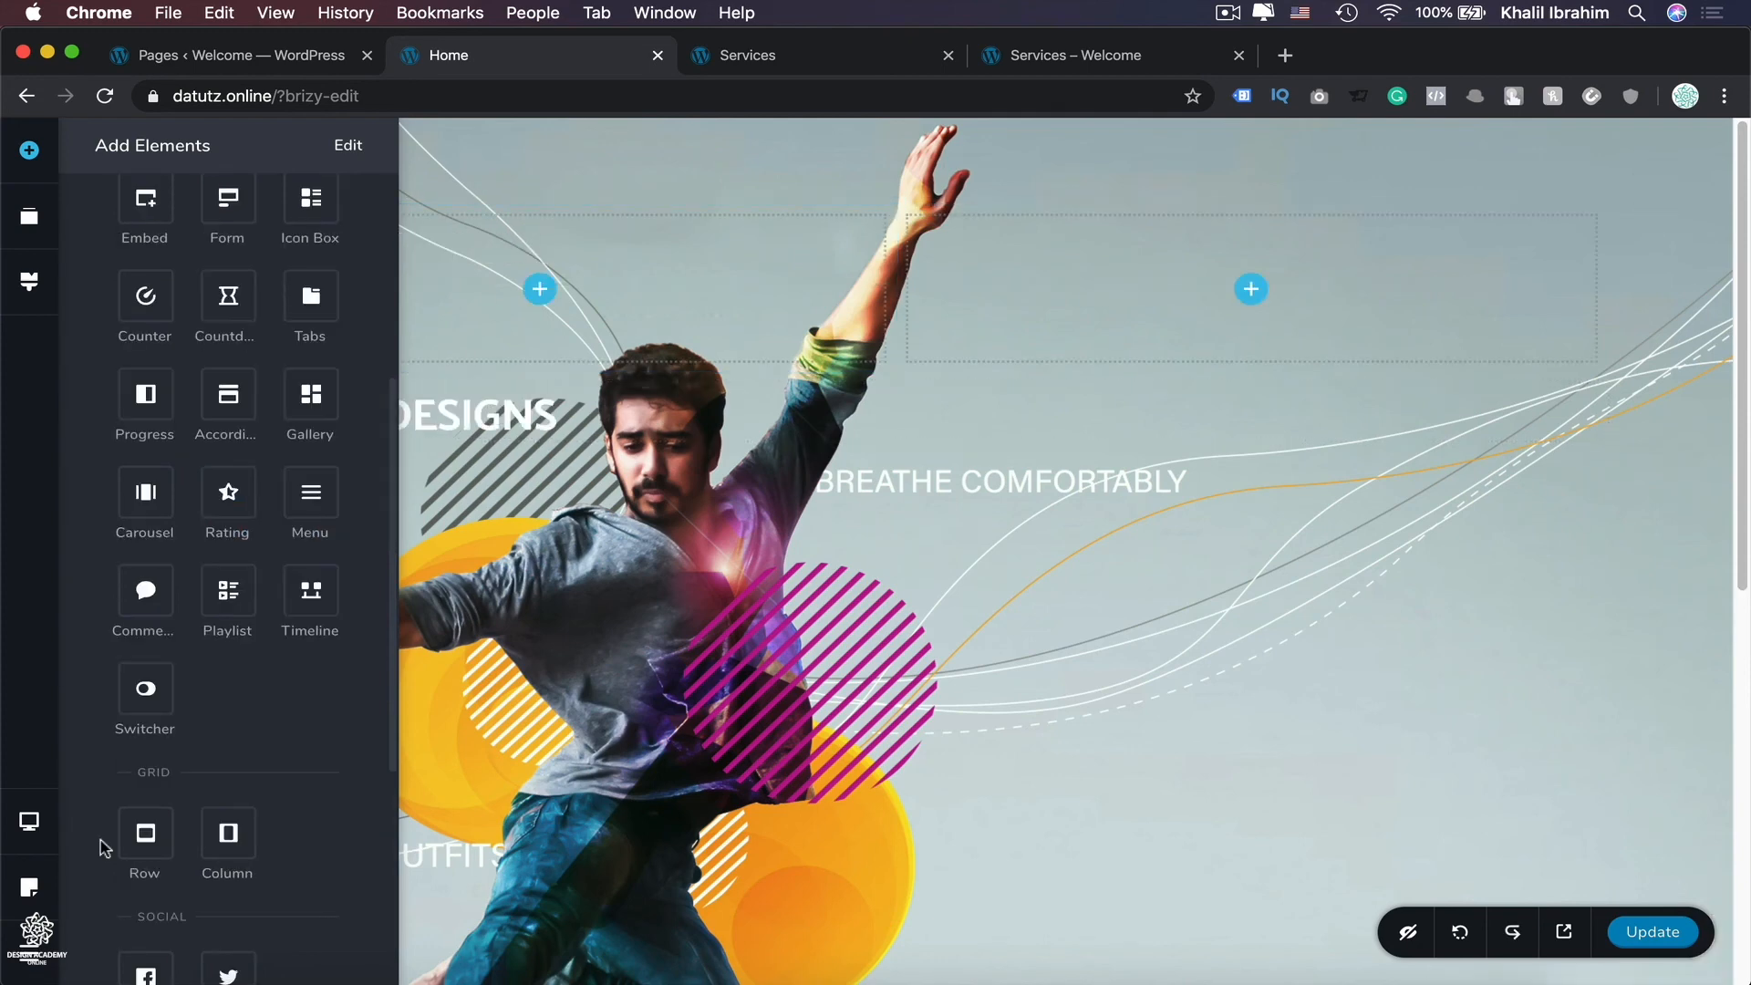
Step: Move the ELEGANT DESIGNS heading into the row's right column and widen the empty left column
left_click(496, 419)
left_click(1156, 317)
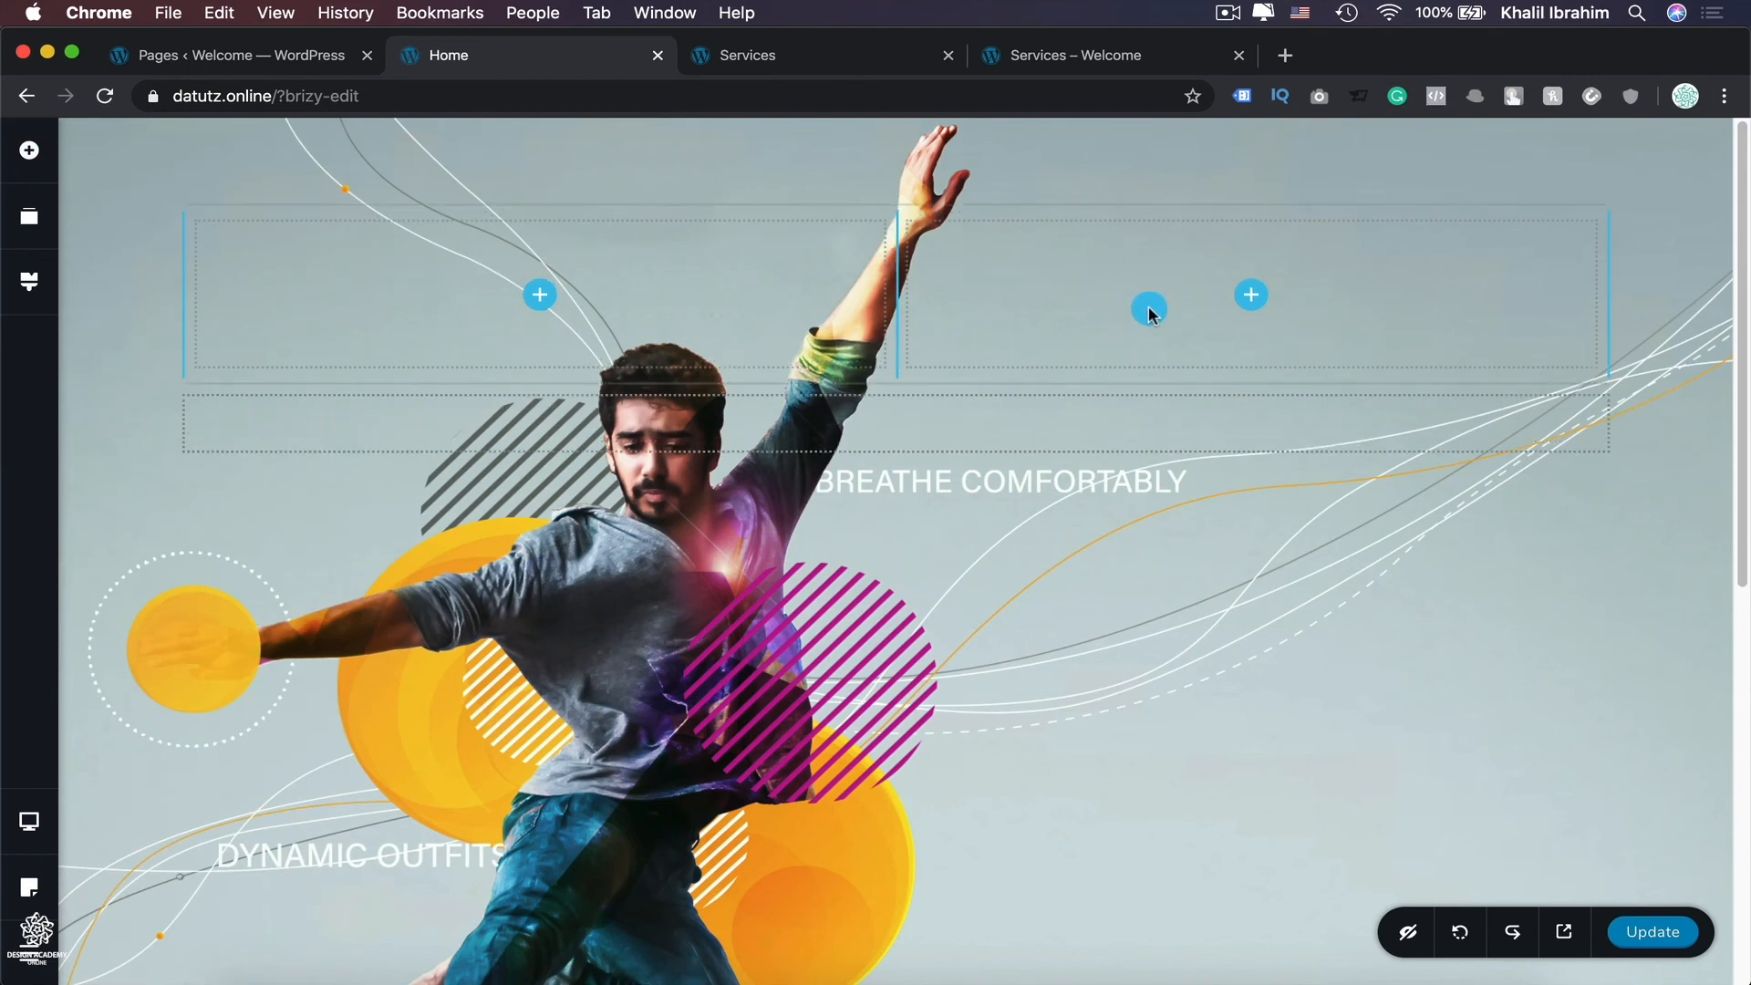
left_click_drag(1170, 305, 1168, 305)
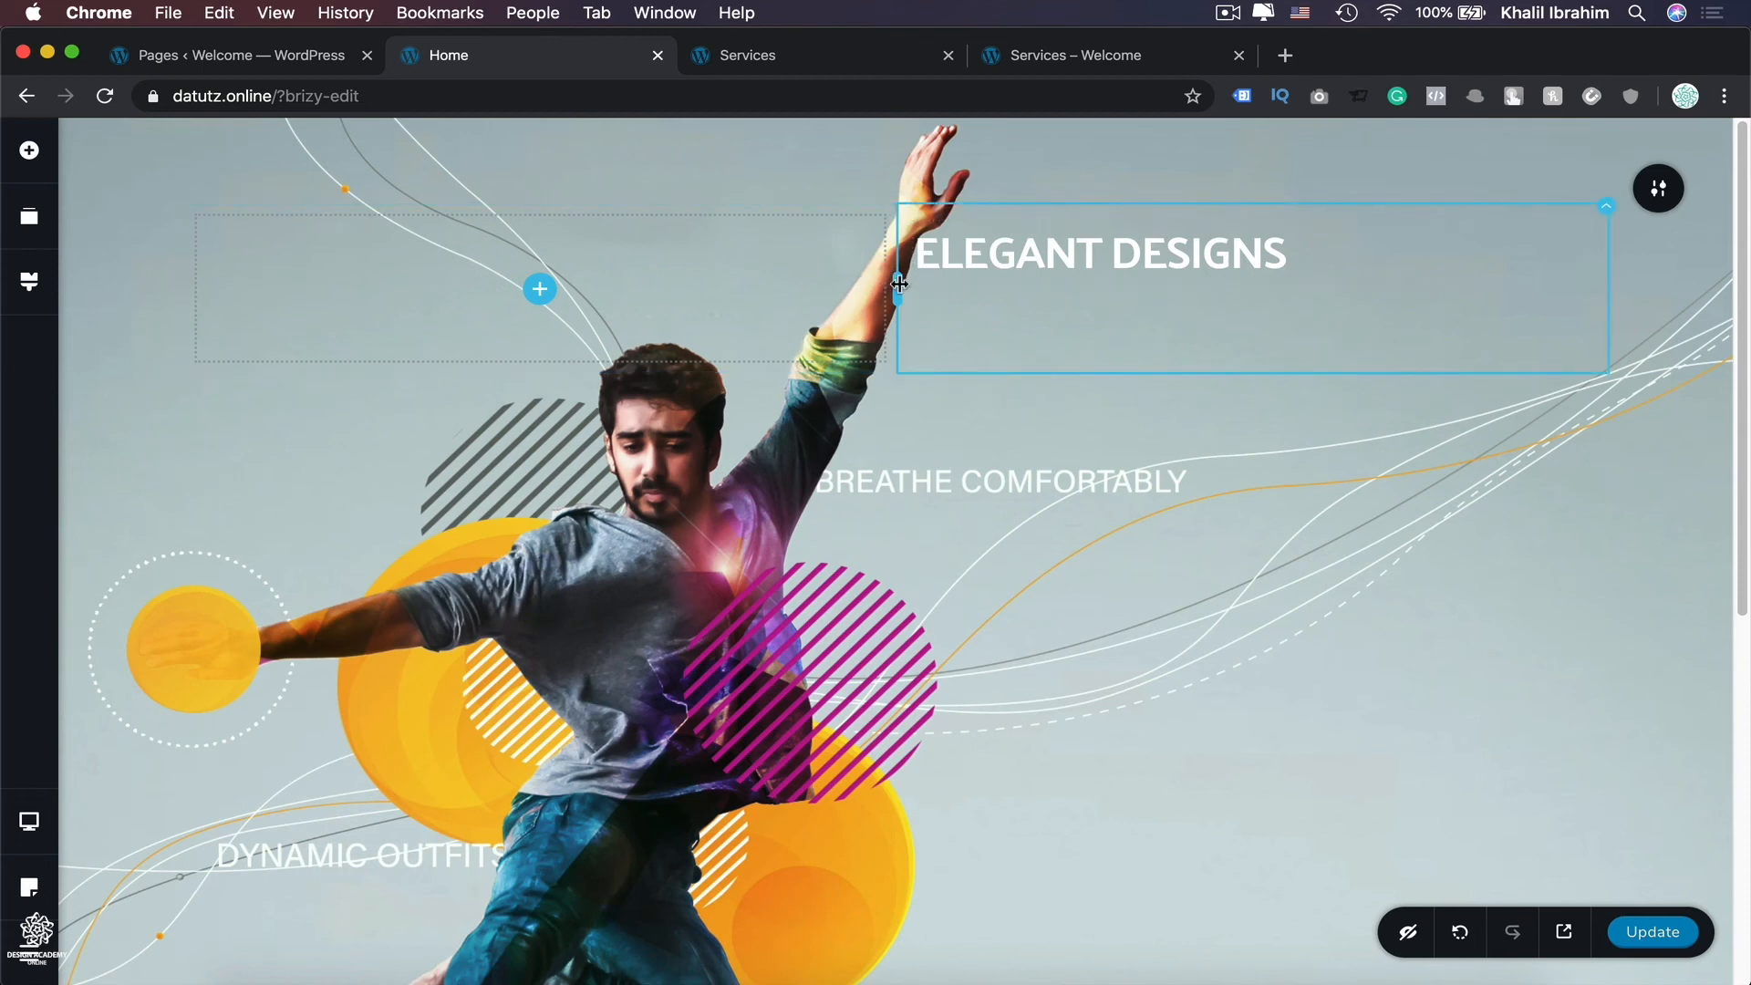
left_click_drag(898, 285, 1006, 304)
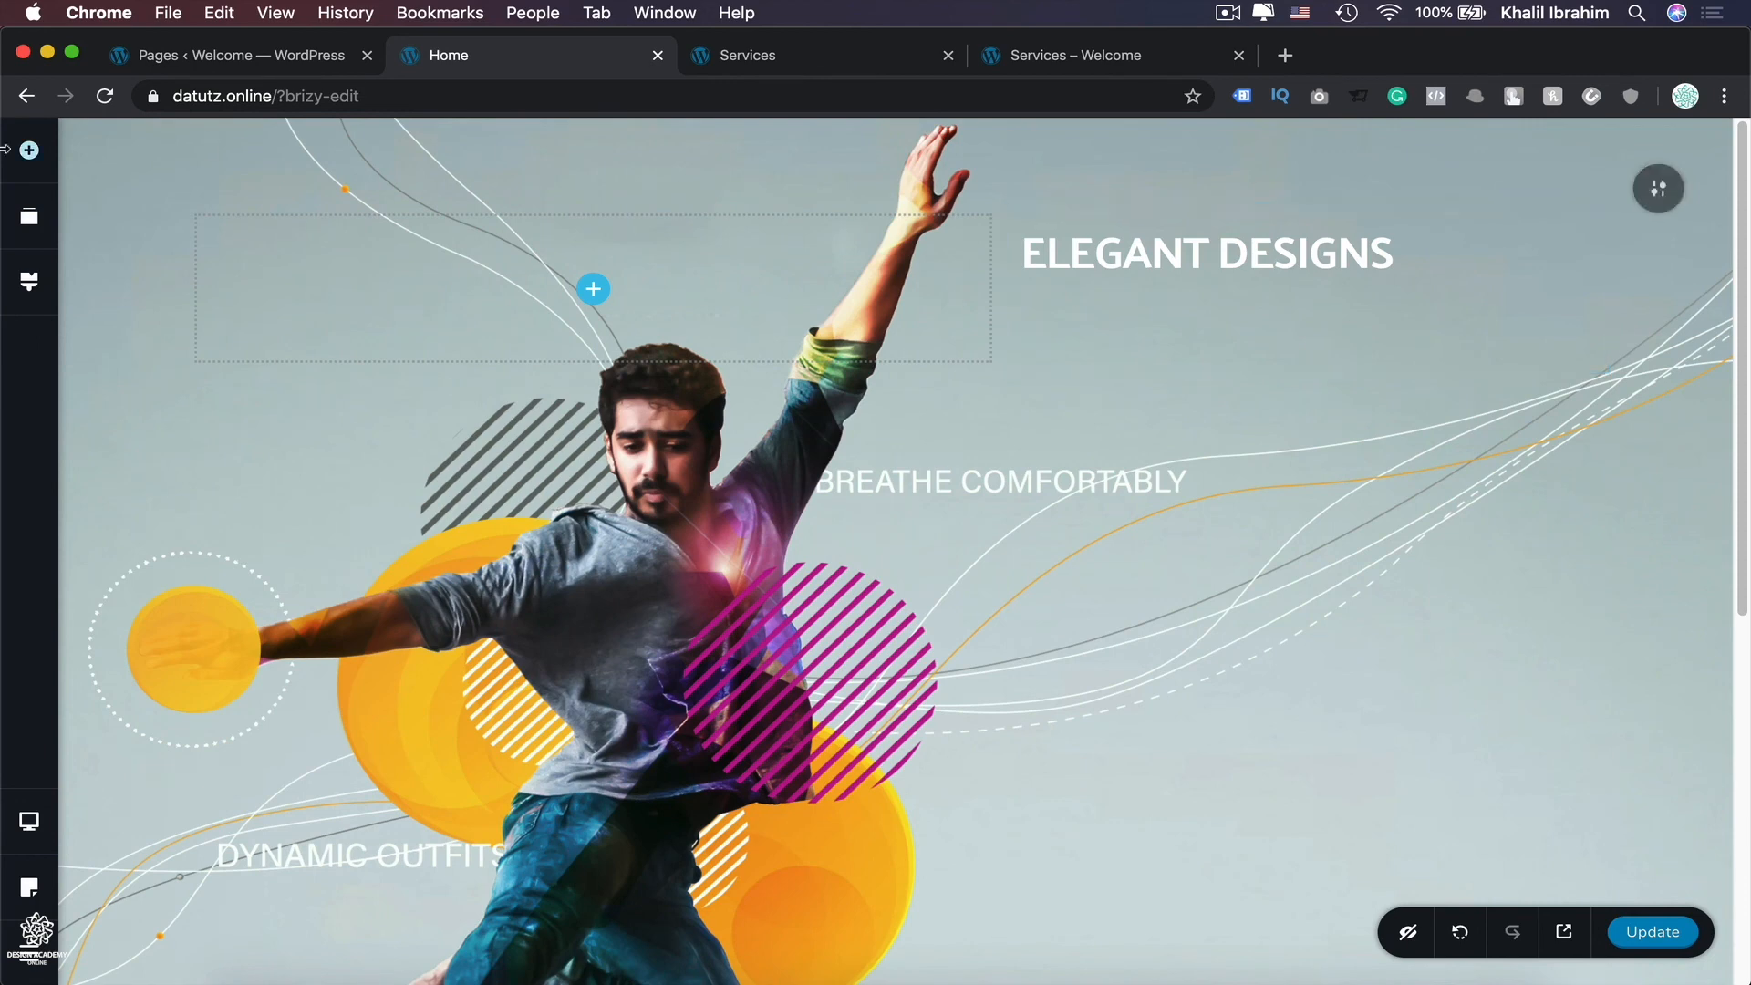
Step: Insert a Spacer element above the two-column row in the hero block
left_click(29, 150)
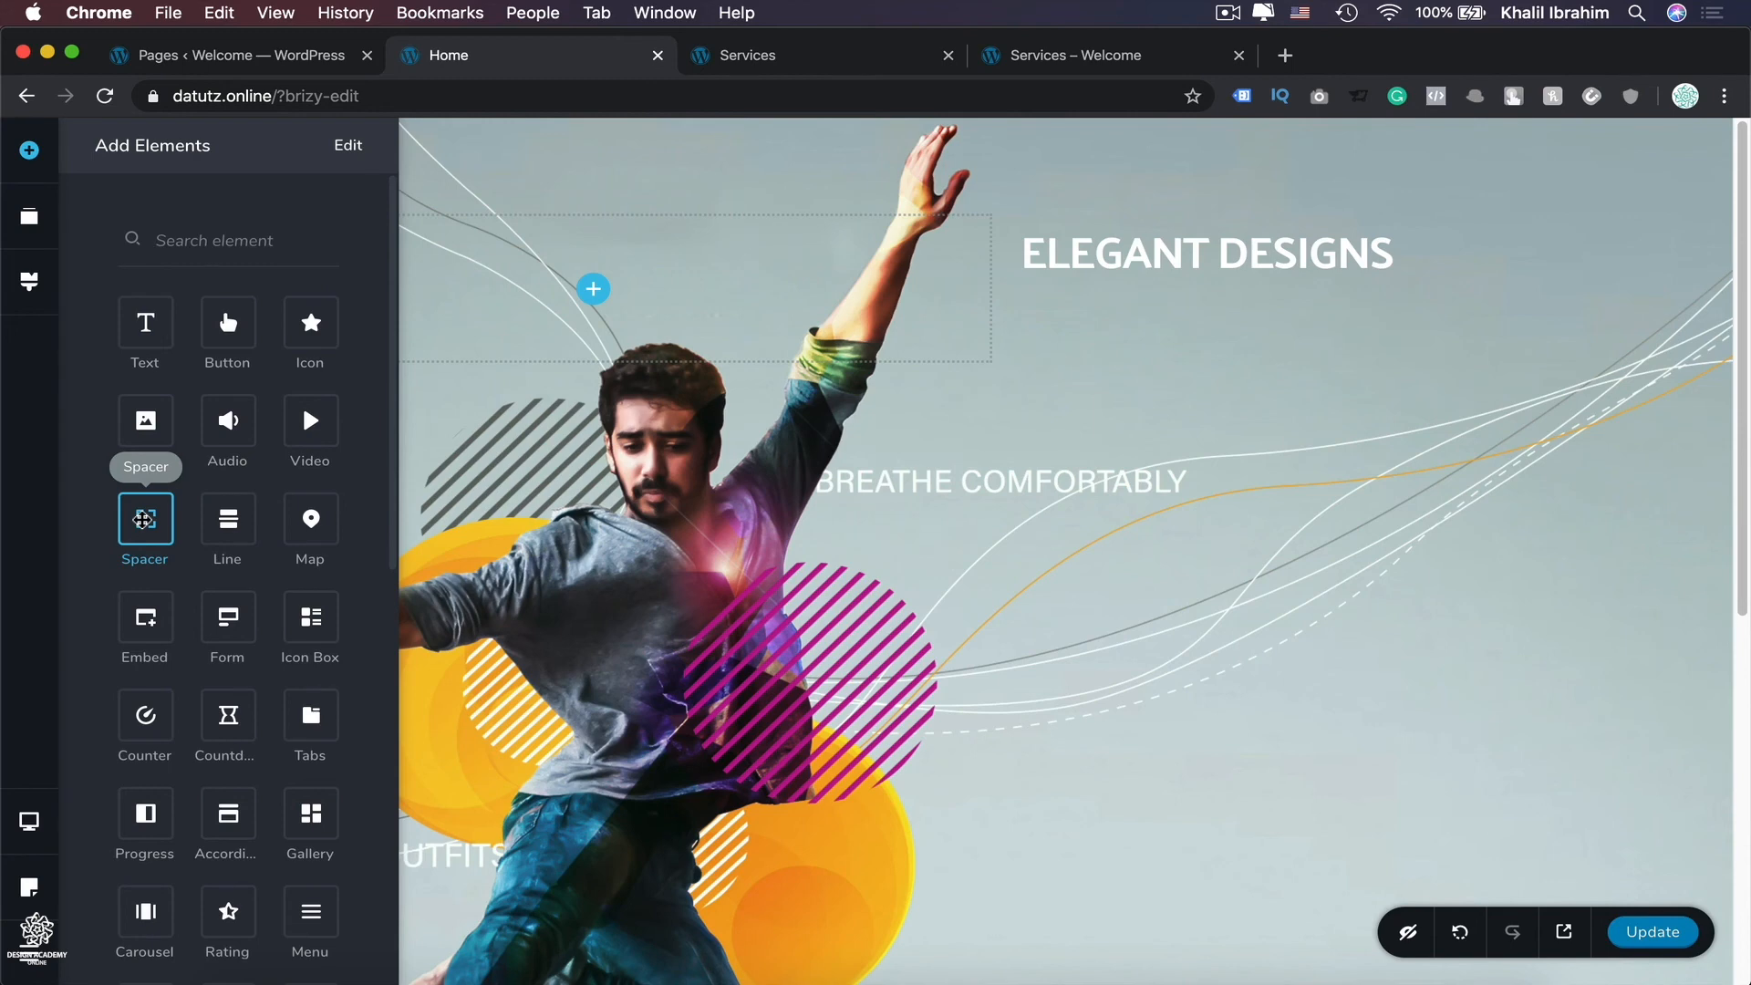
left_click_drag(143, 519, 929, 205)
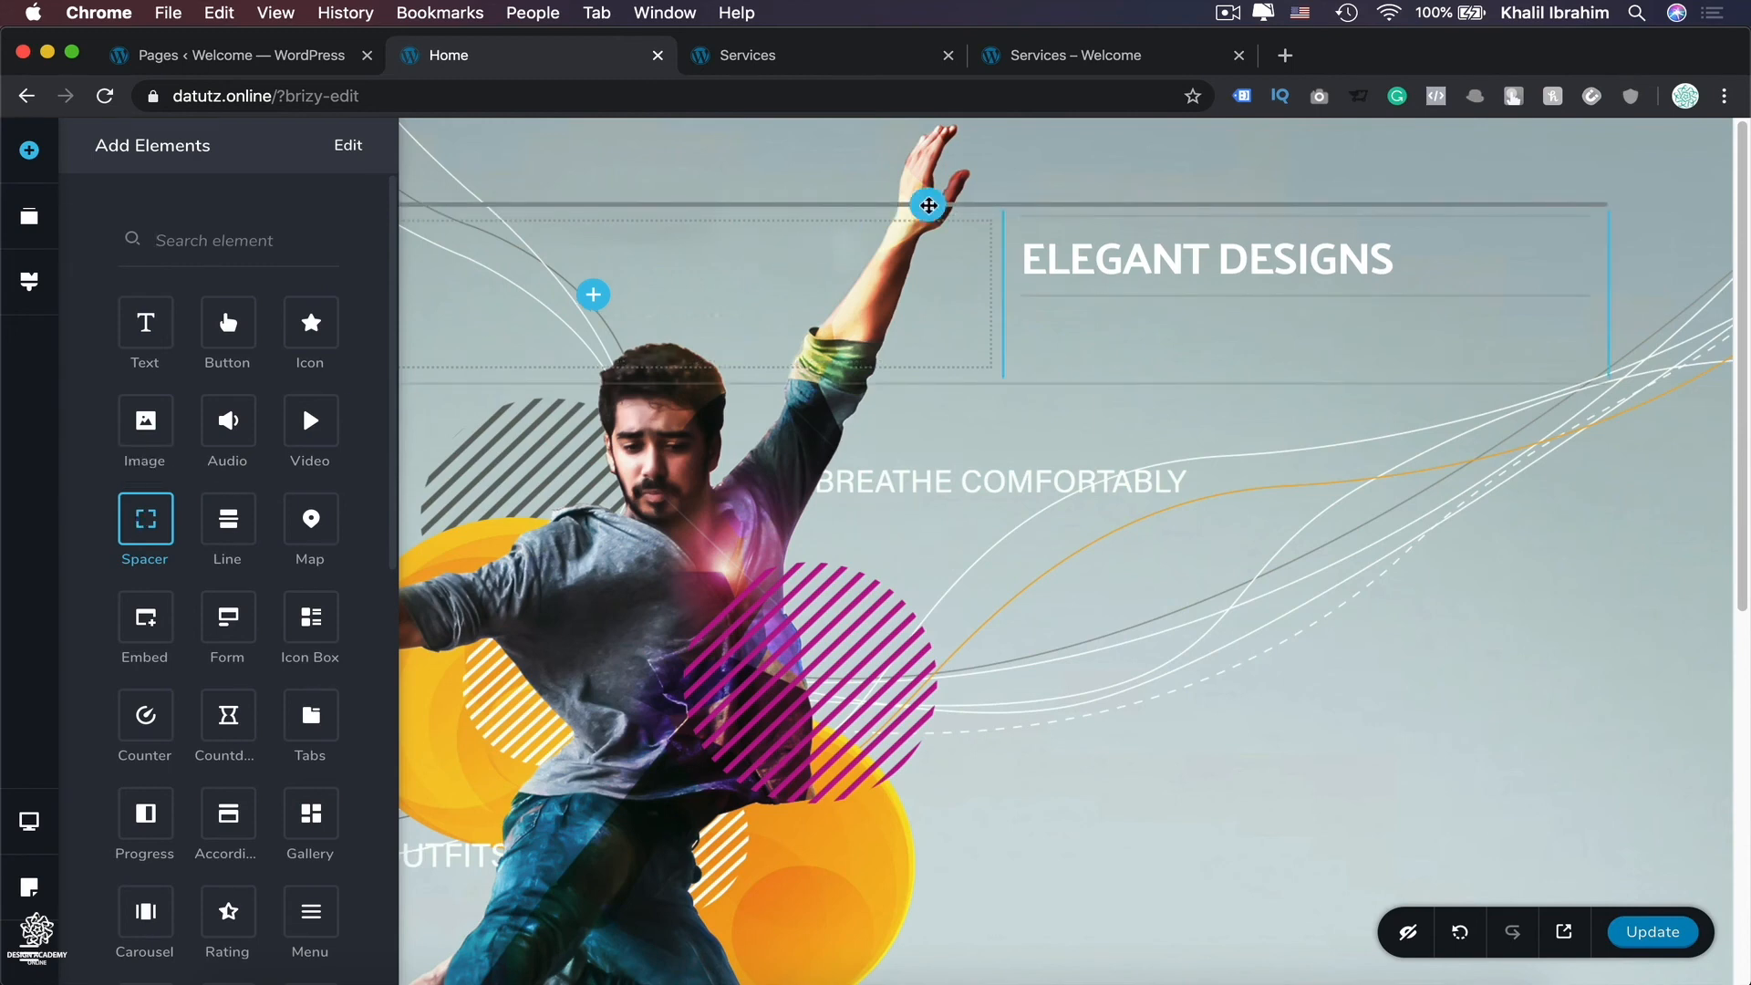
left_click_drag(929, 206, 928, 205)
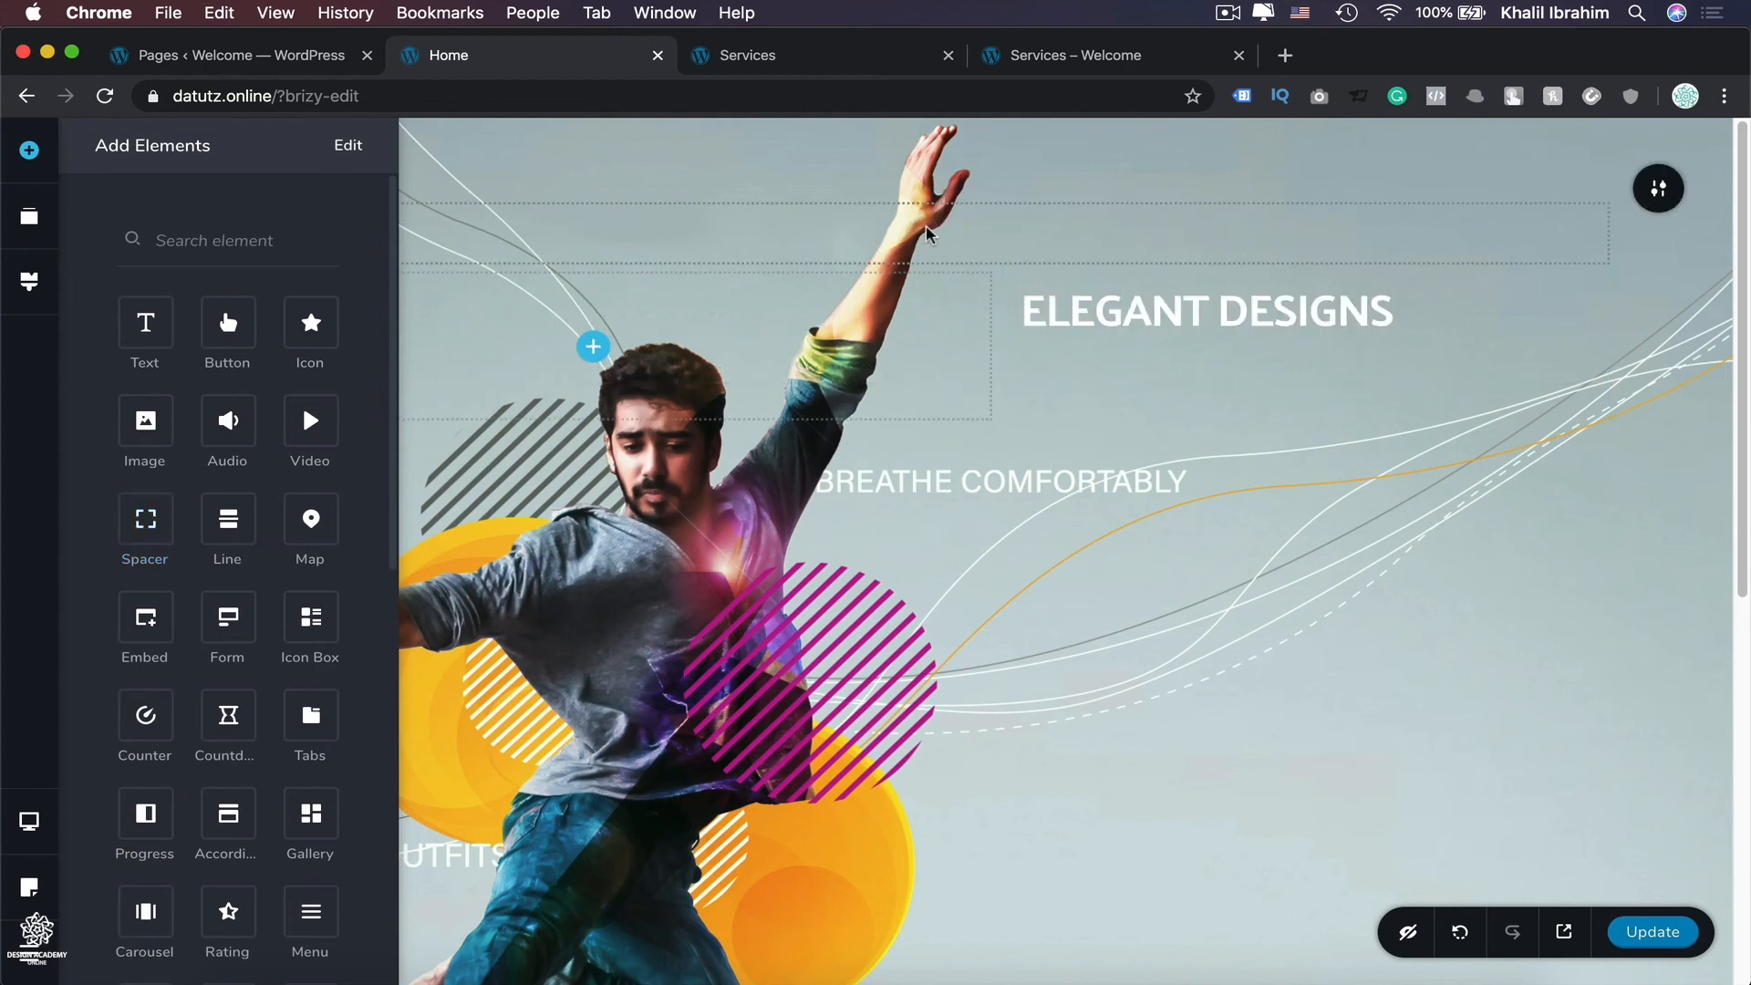
left_click(927, 232)
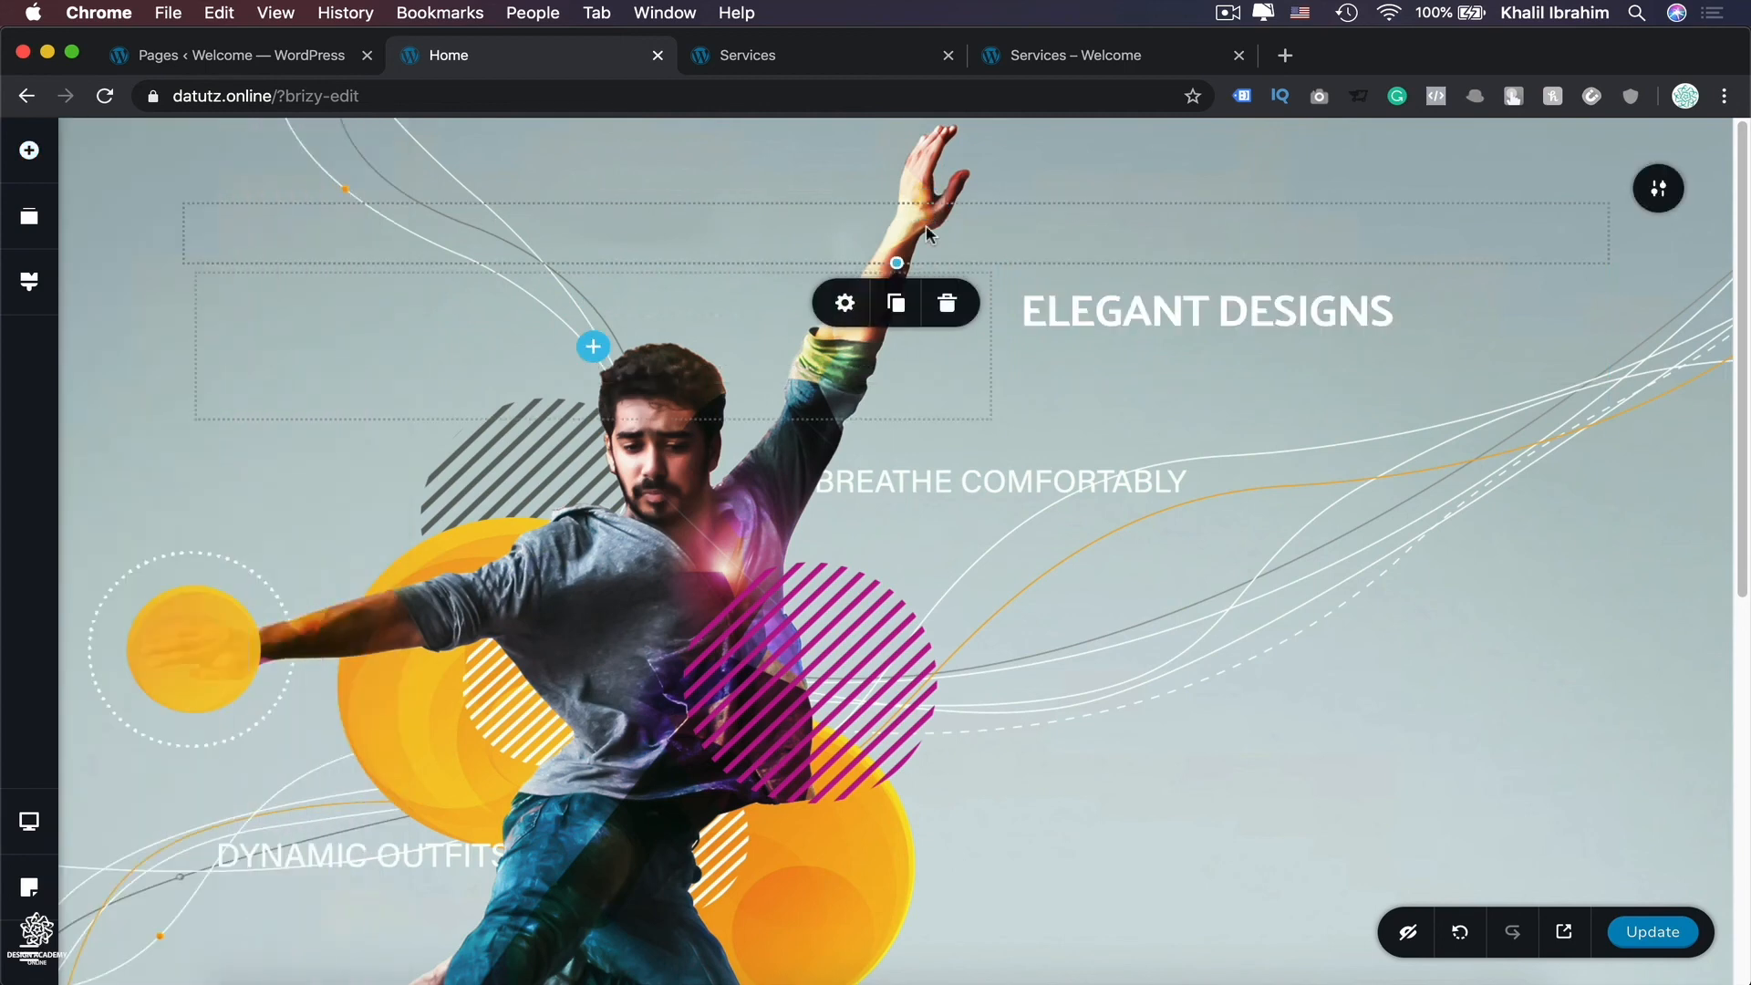
Step: Set the spacer's height to 195 px and duplicate it to push the heading row further down
left_click(846, 307)
left_click_drag(853, 377, 894, 381)
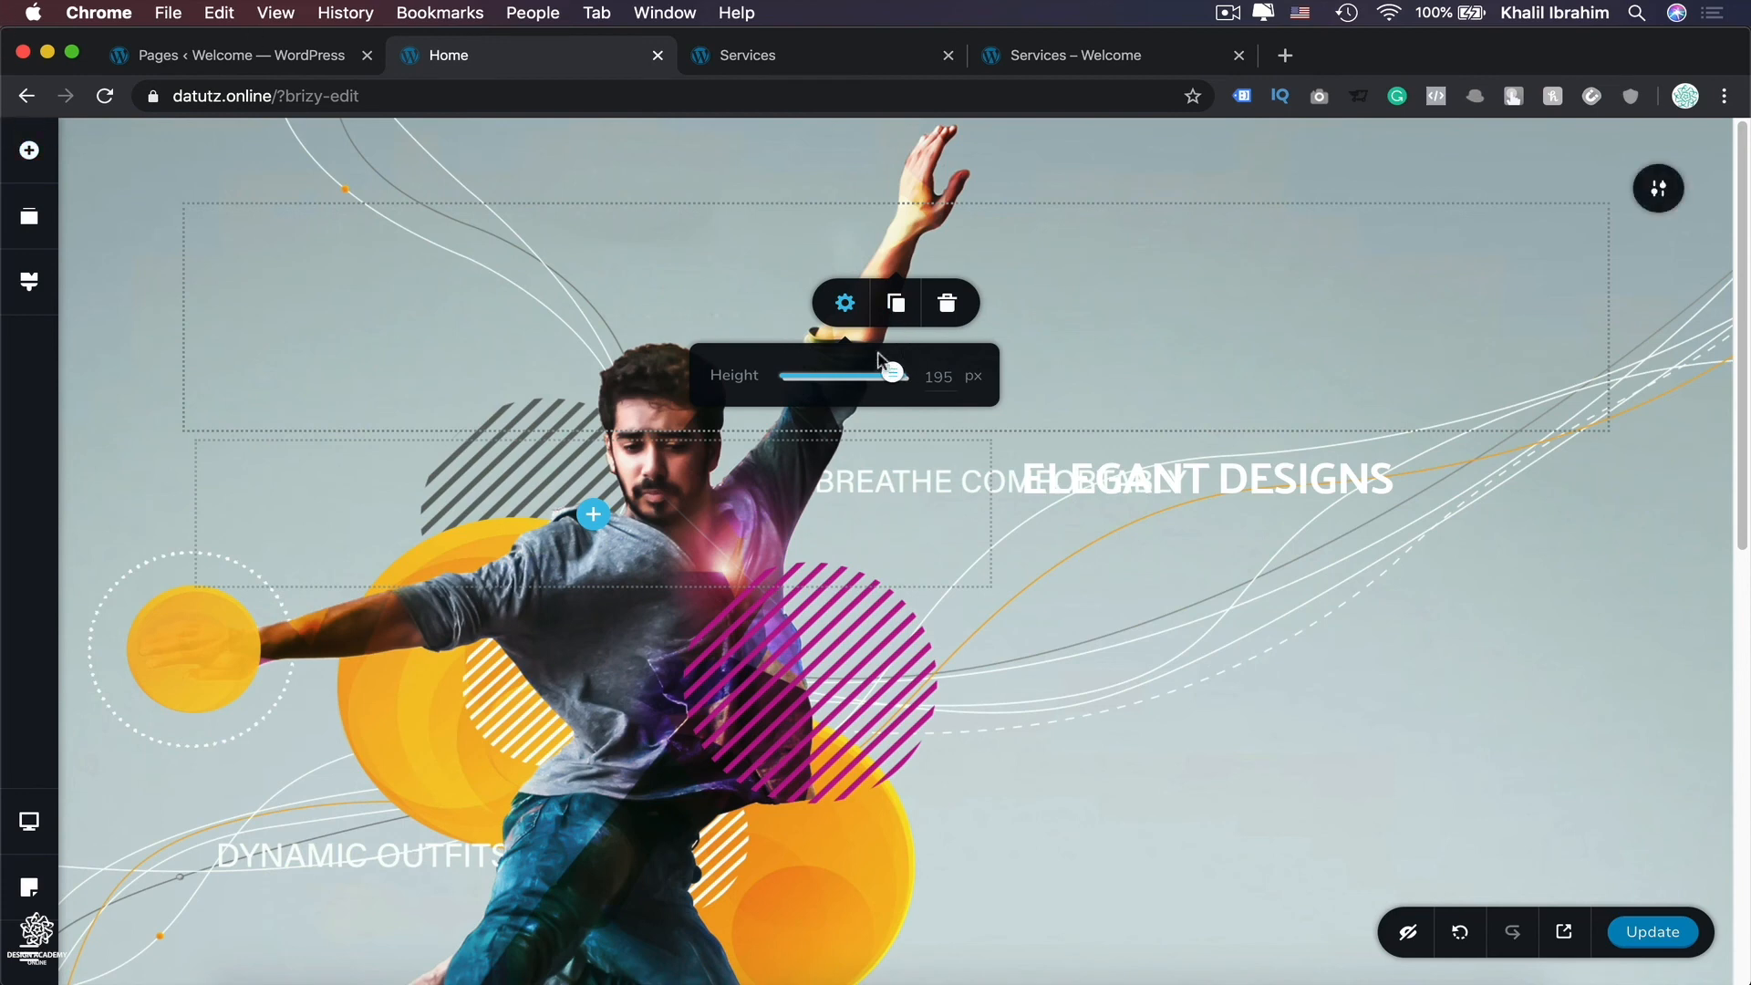
left_click(893, 313)
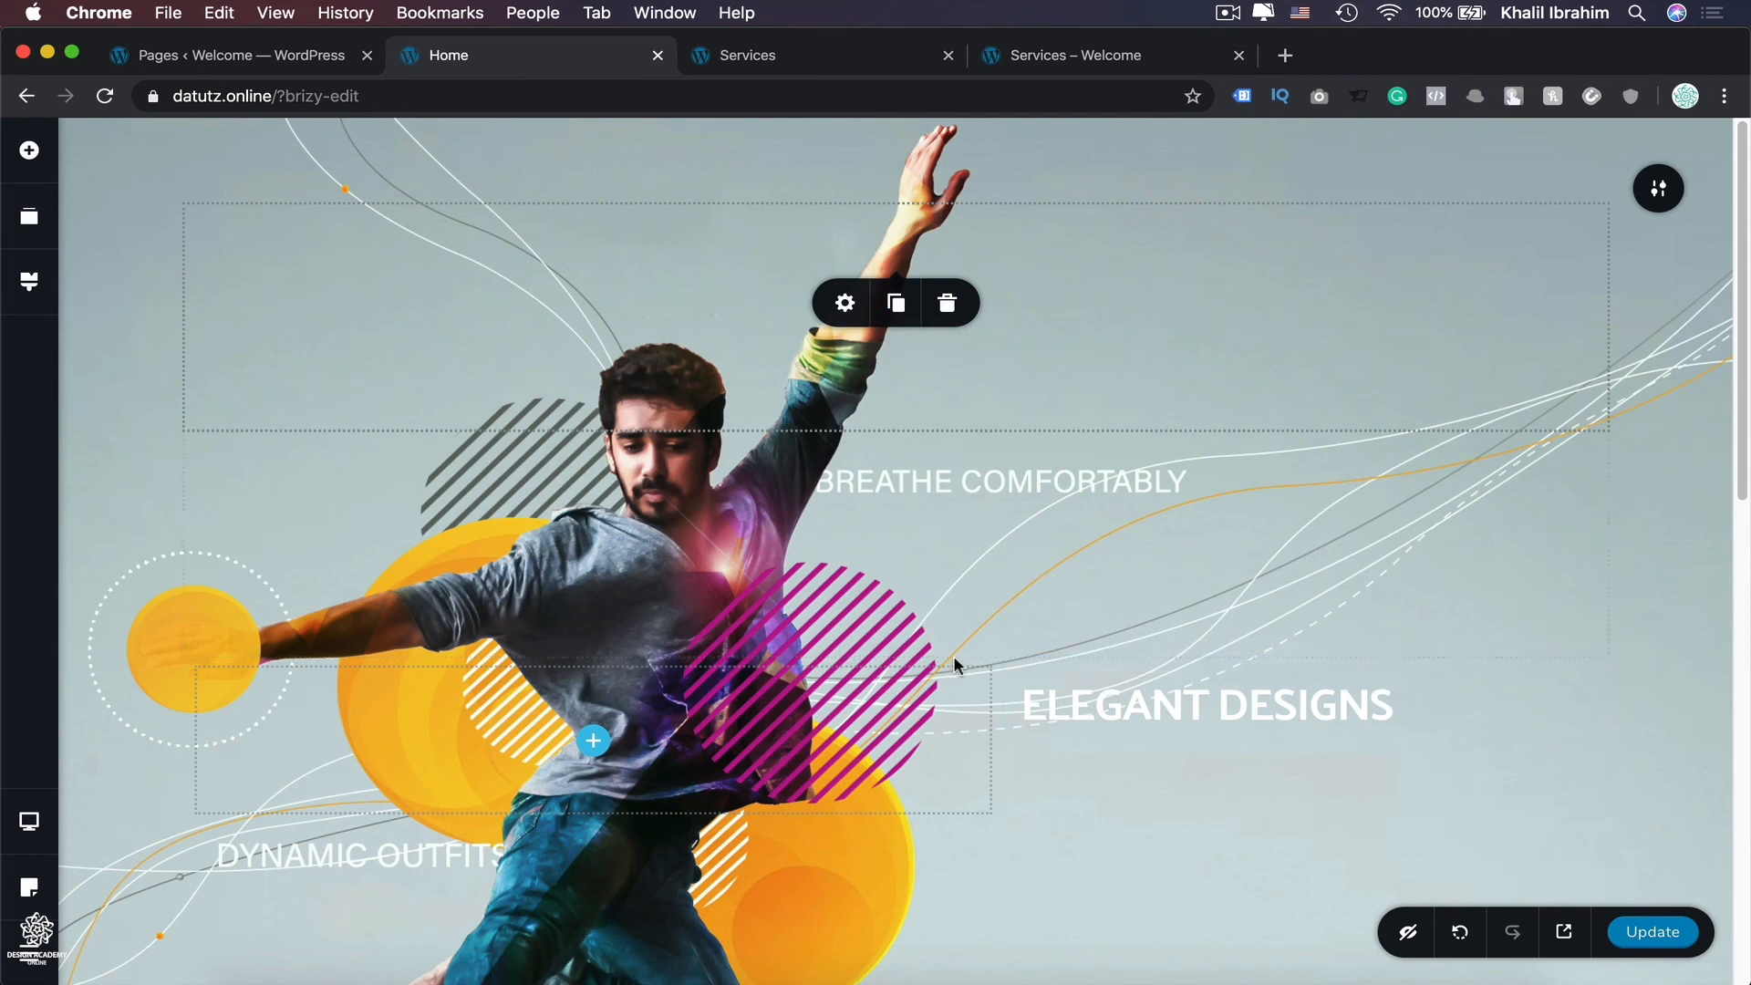
Step: Align the content of the column holding ELEGANT DESIGNS vertically to the middle
left_click(1175, 713)
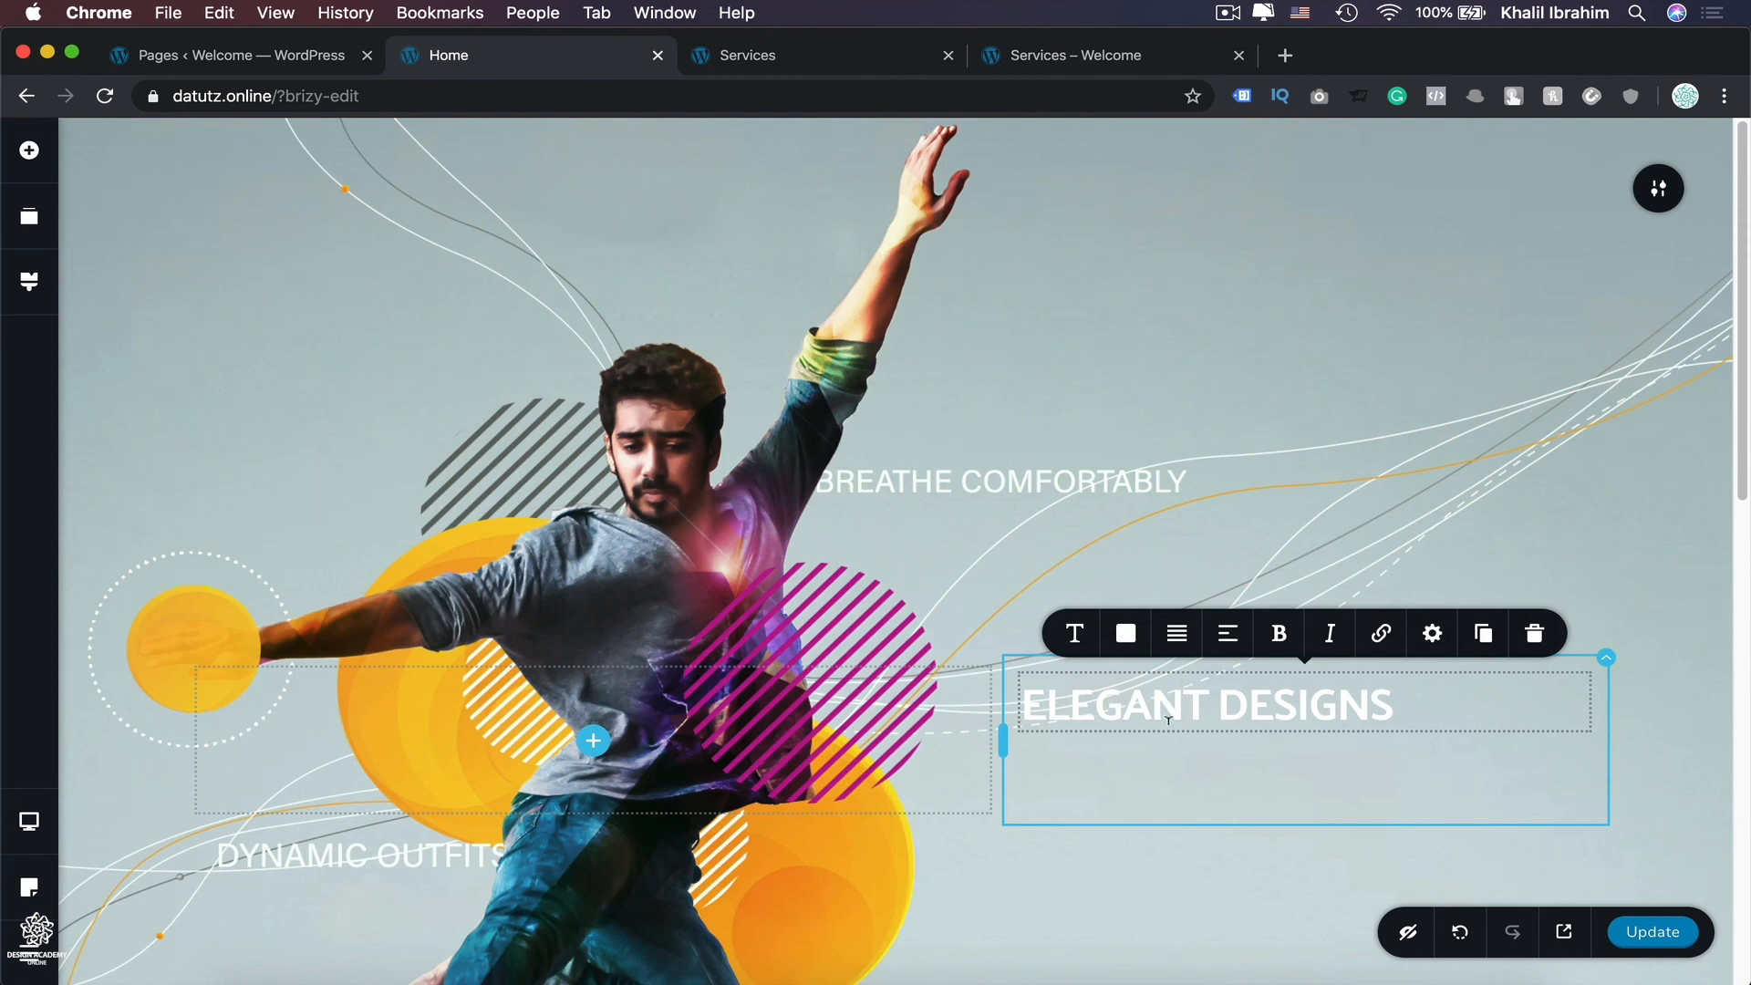
left_click(1608, 661)
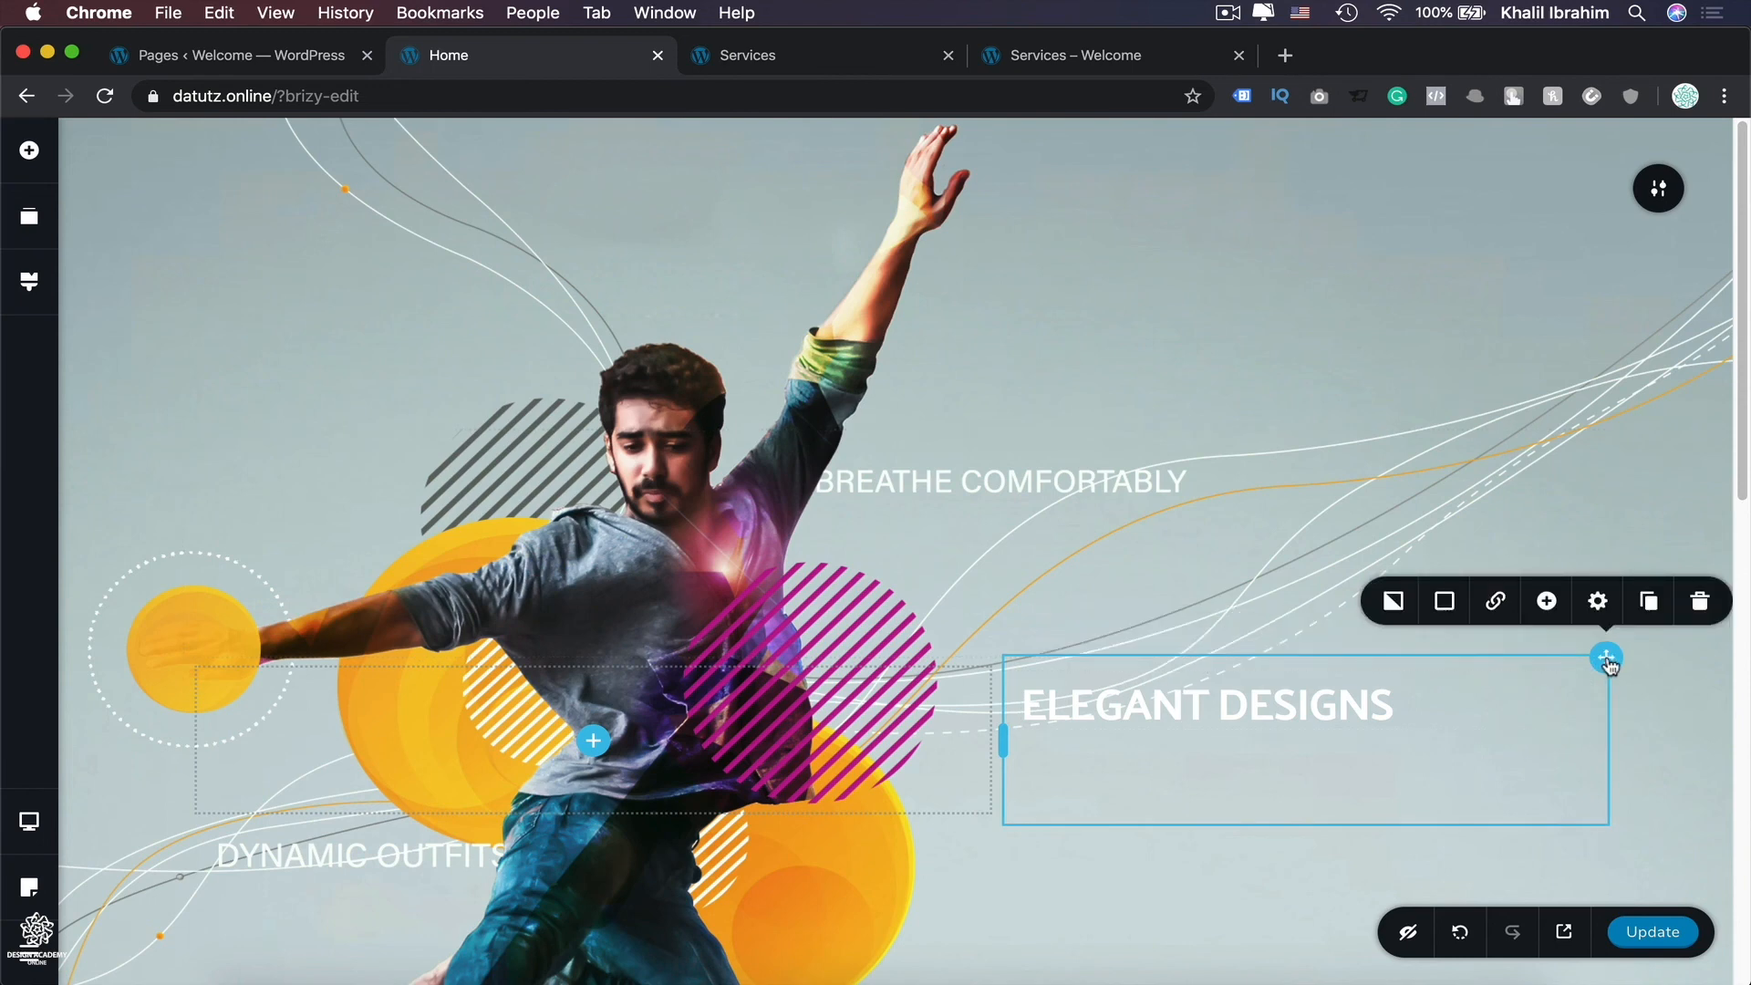
left_click(1597, 604)
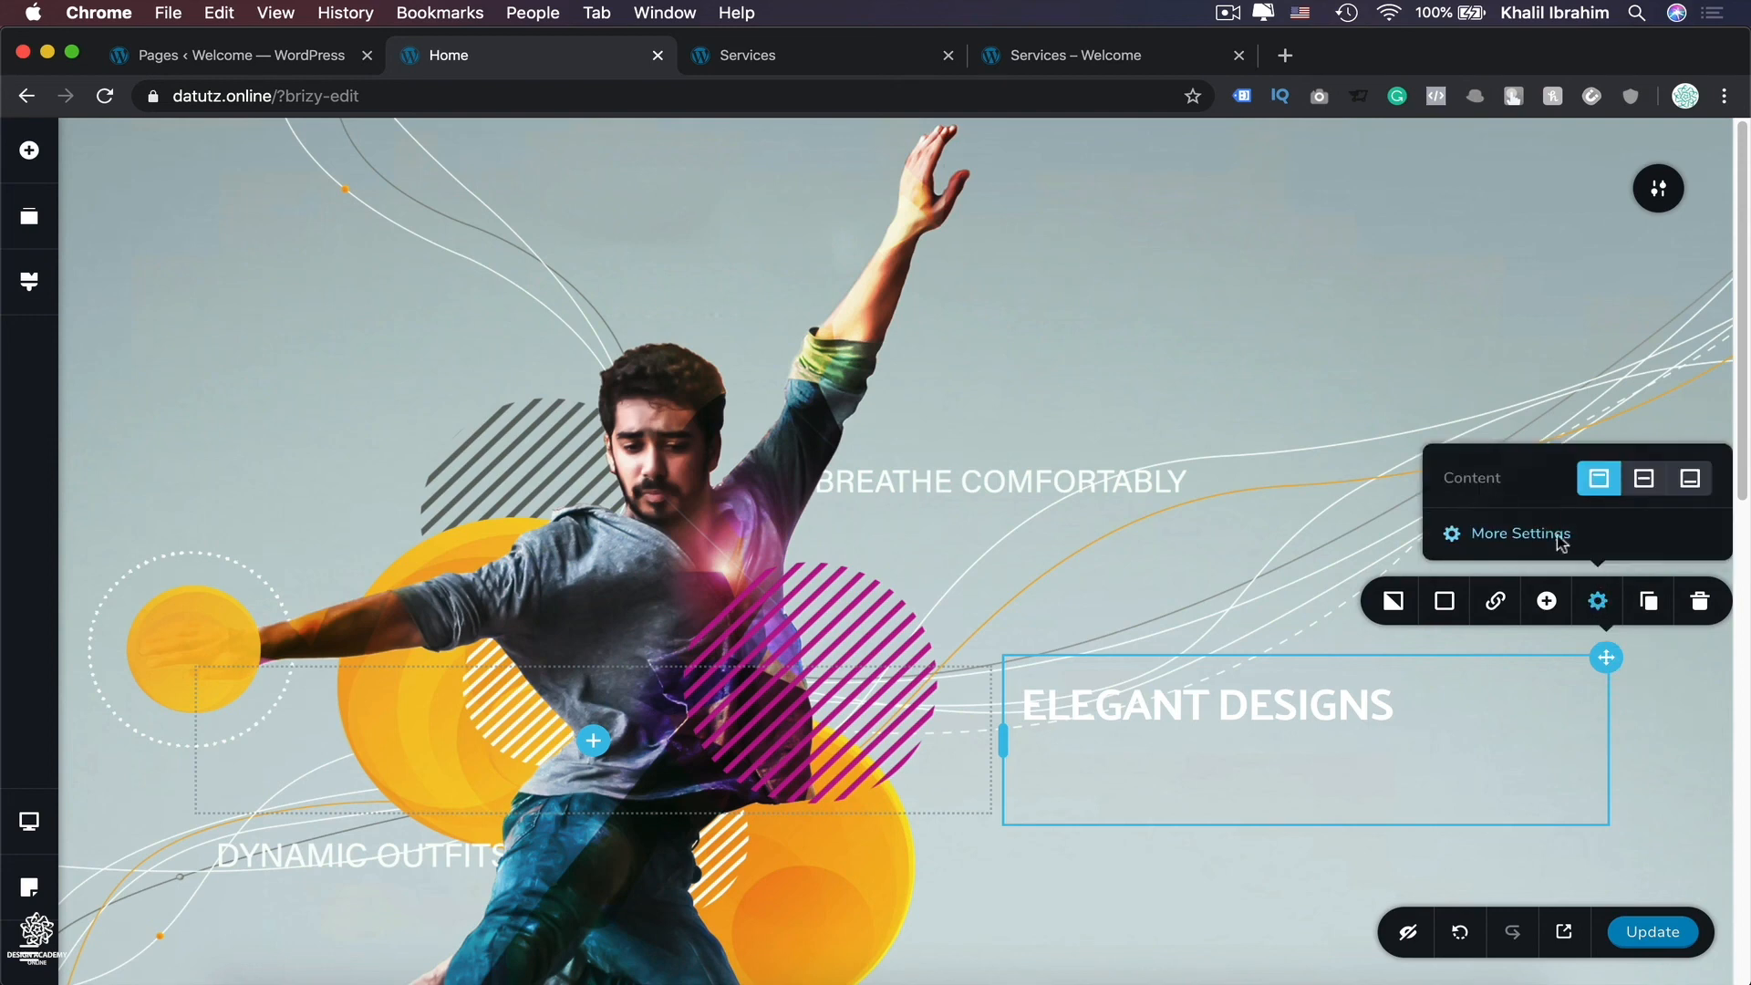
left_click(1656, 483)
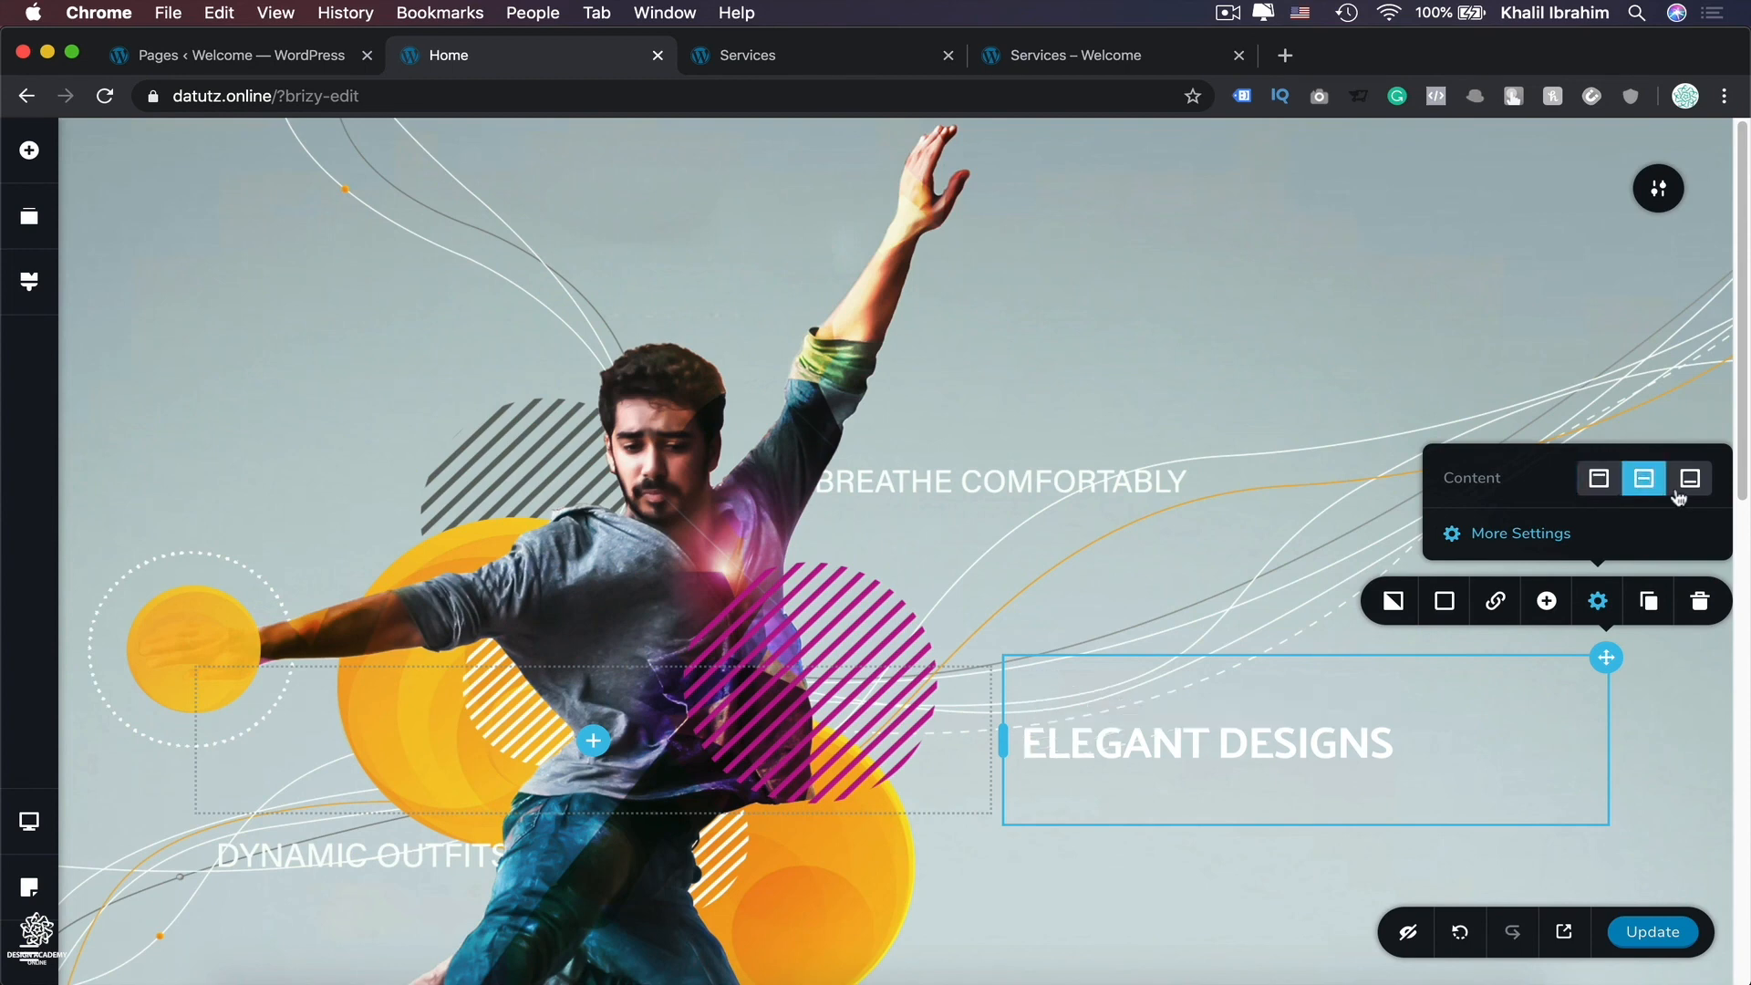
Step: Try bottom alignment for the content of the ELEGANT DESIGNS column, and return it to the middle
left_click(1688, 493)
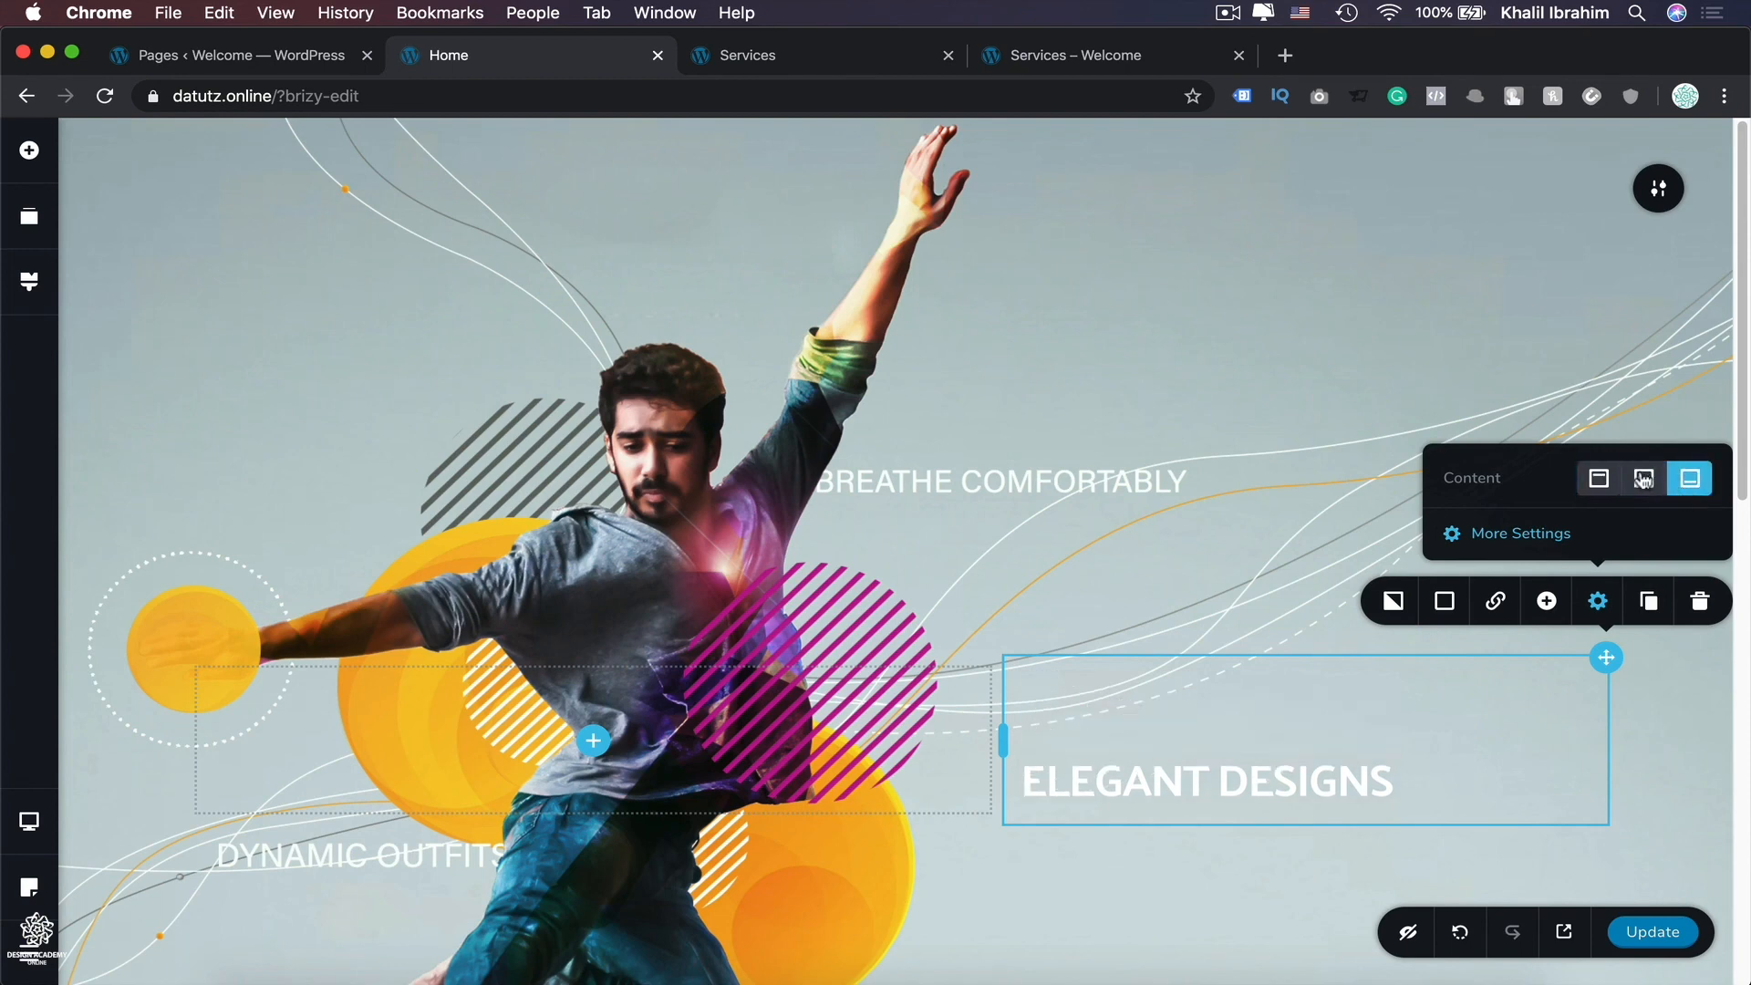
left_click(1643, 481)
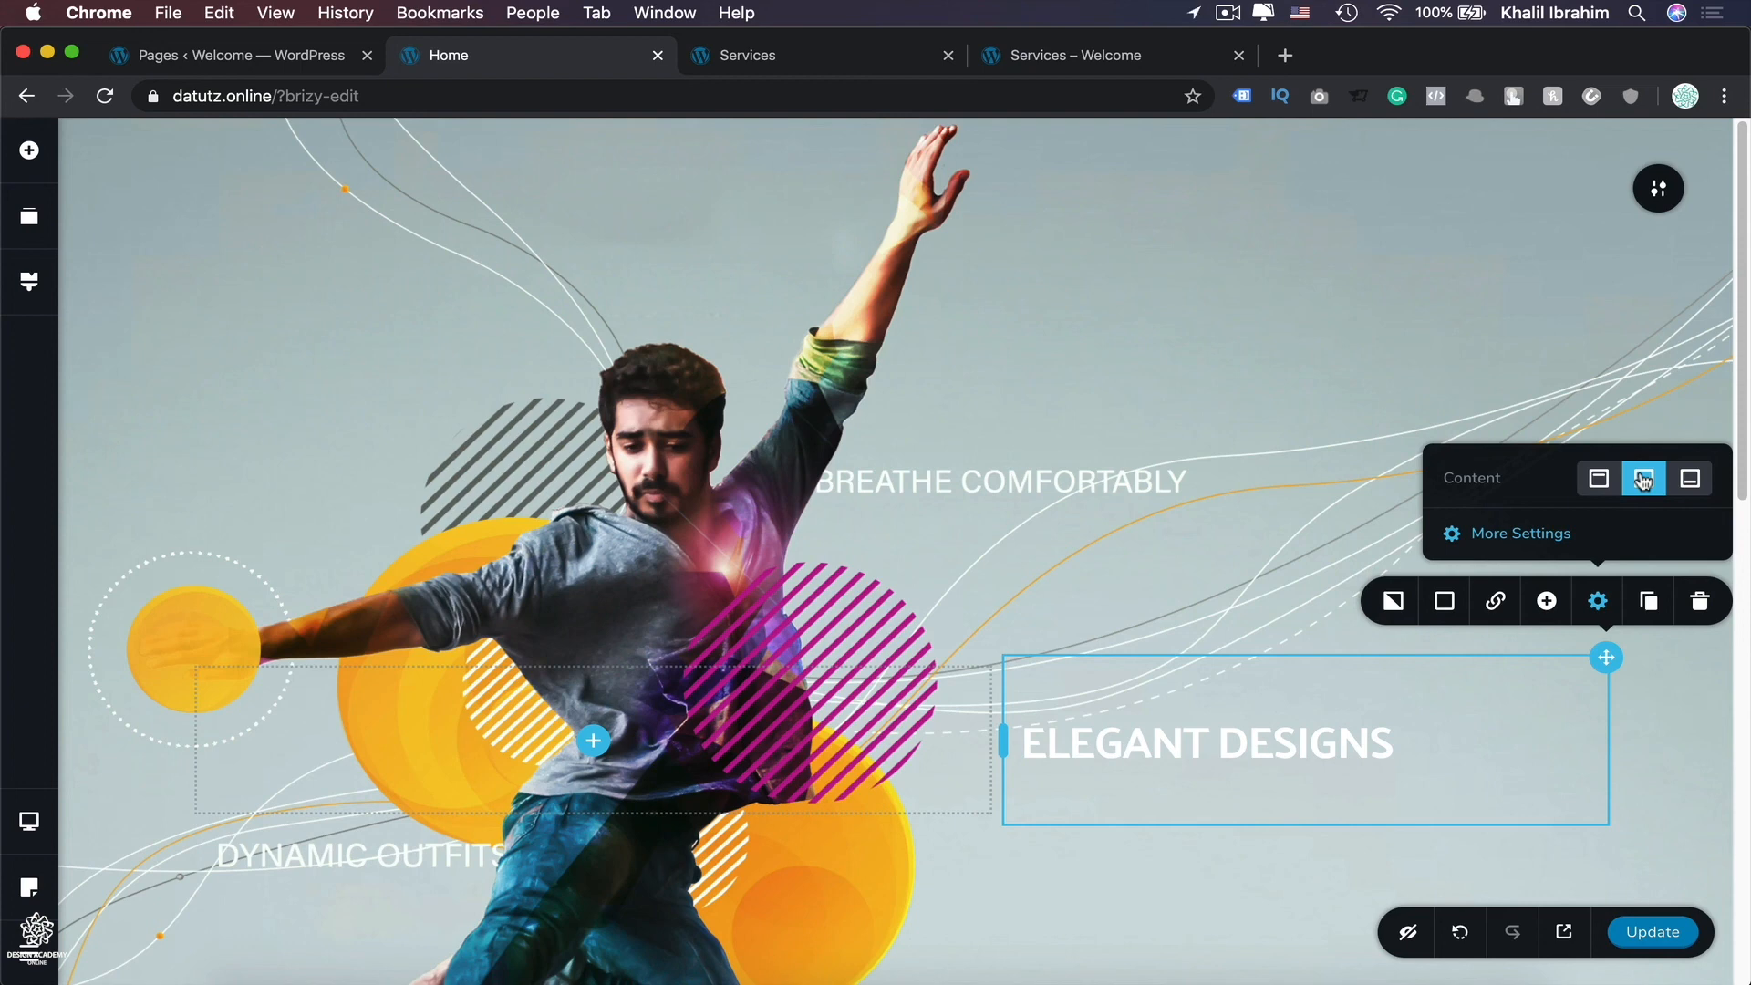
Step: Update the Home page and preview the hero section in a new tab, returning to the editor
left_click(1642, 932)
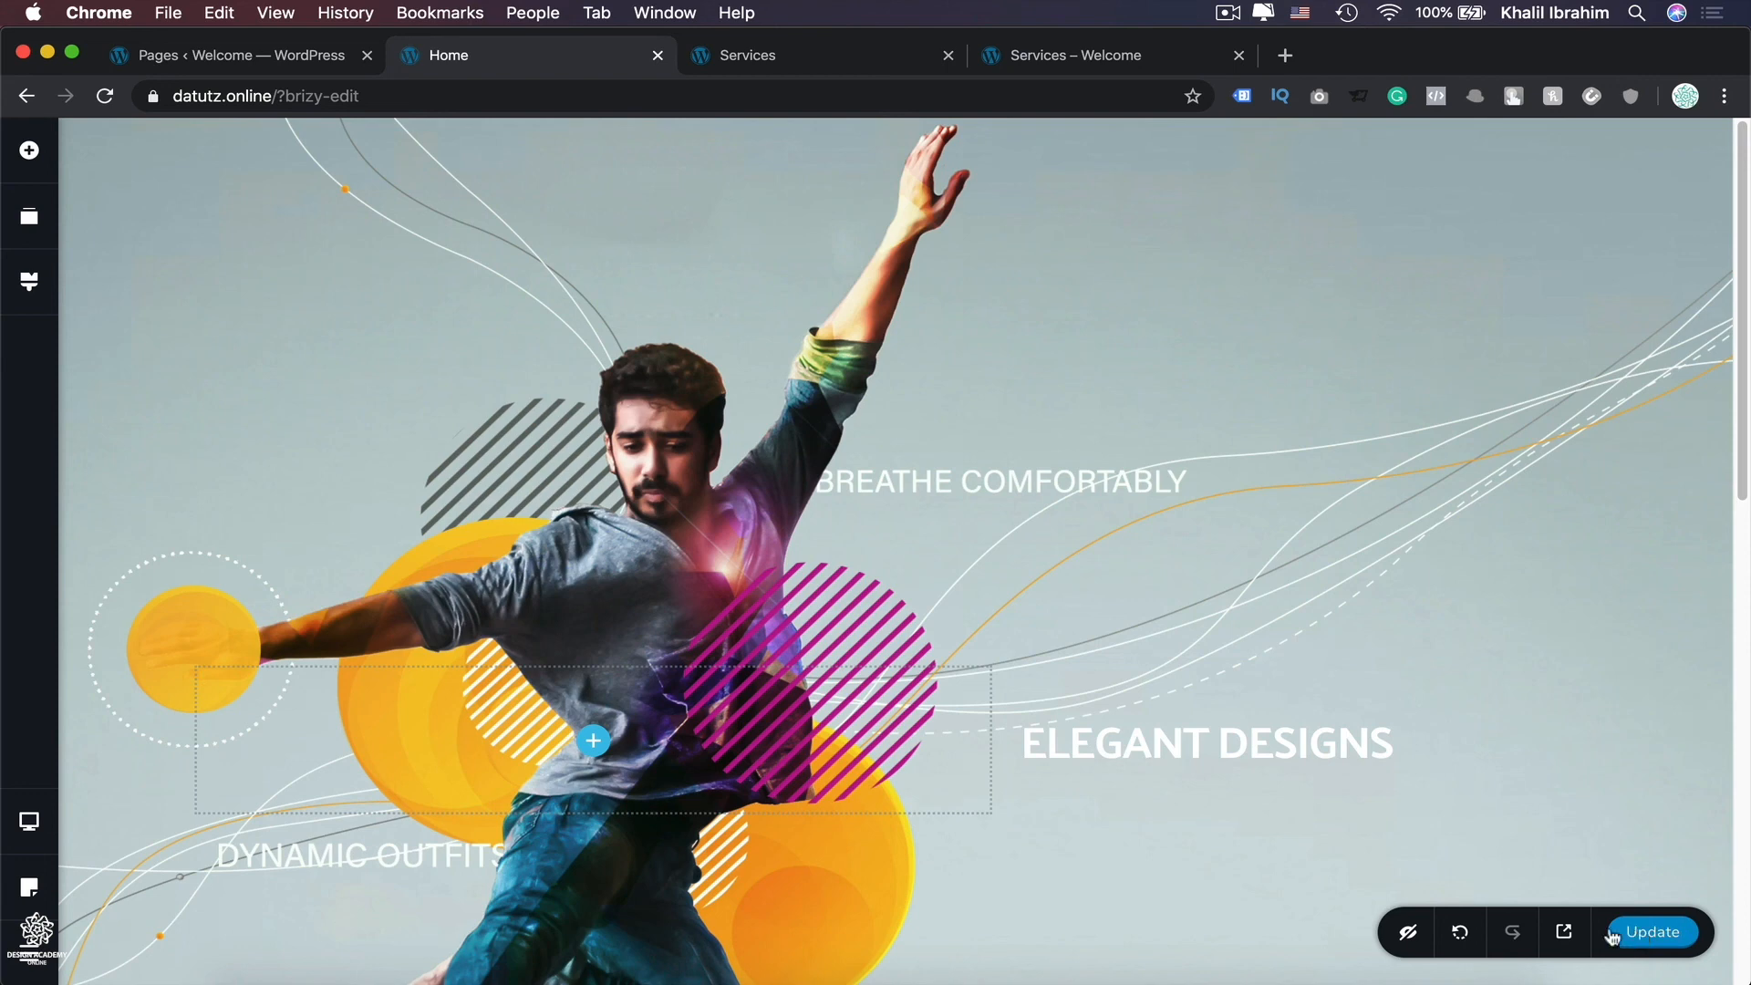
left_click(1565, 932)
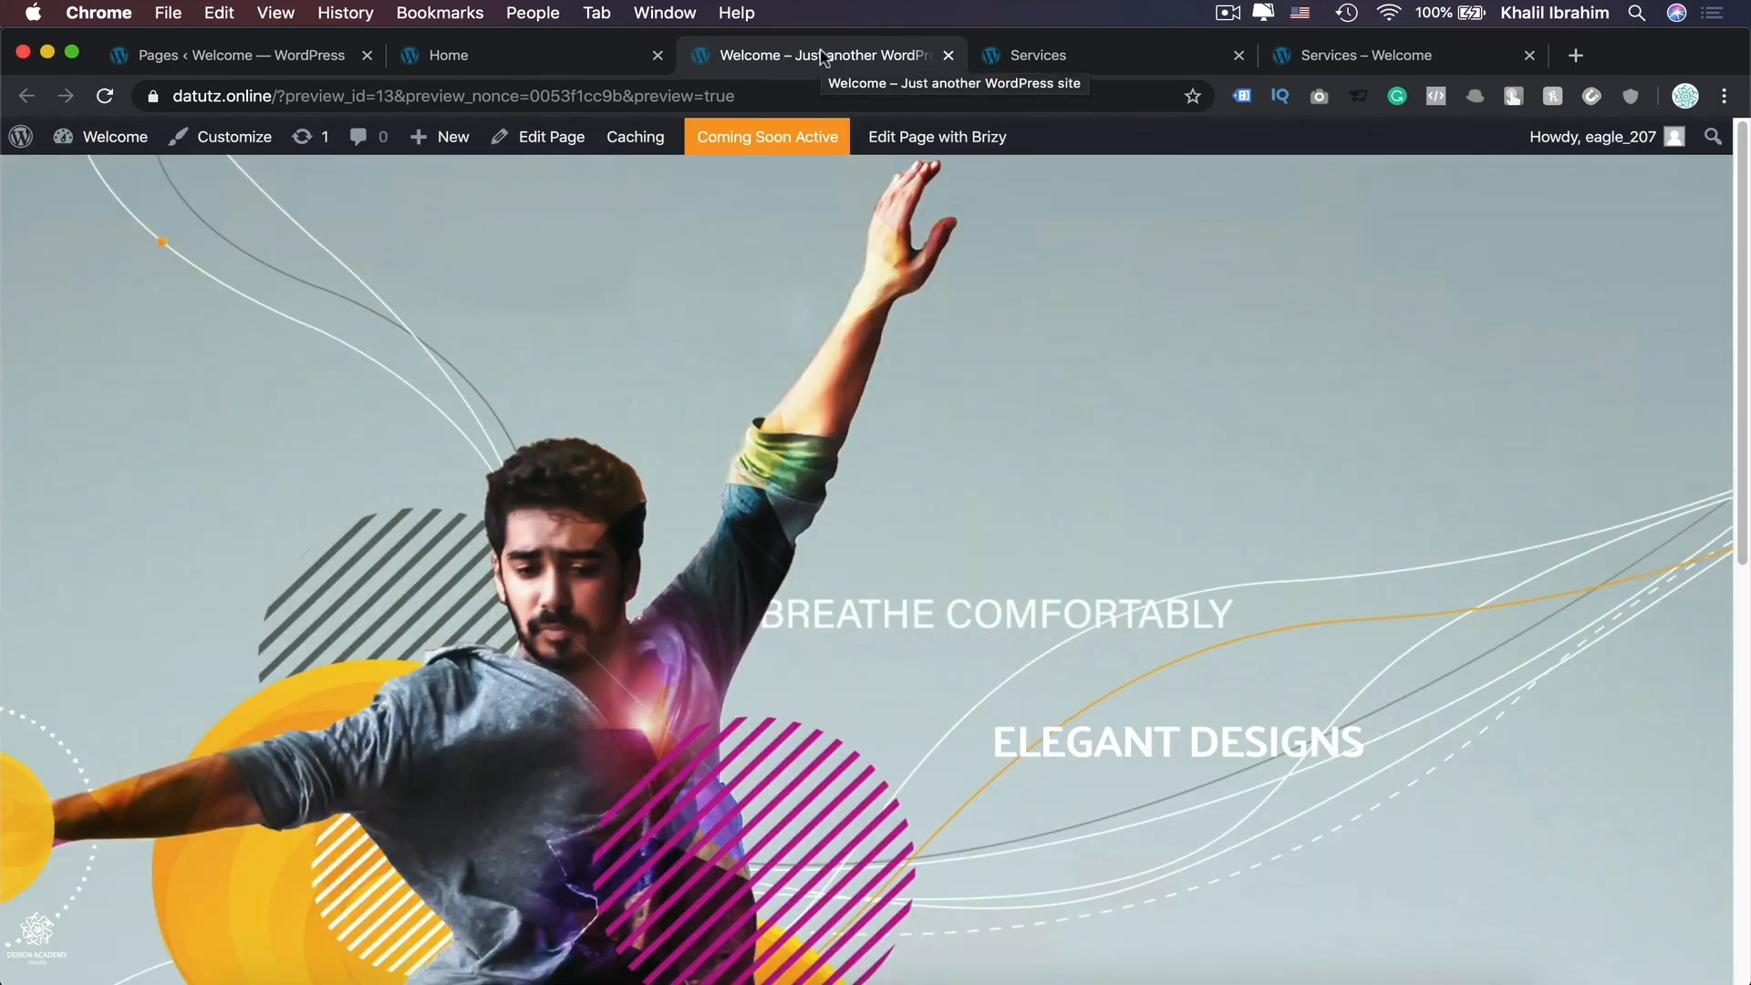
scroll(1075, 716, "down", 5)
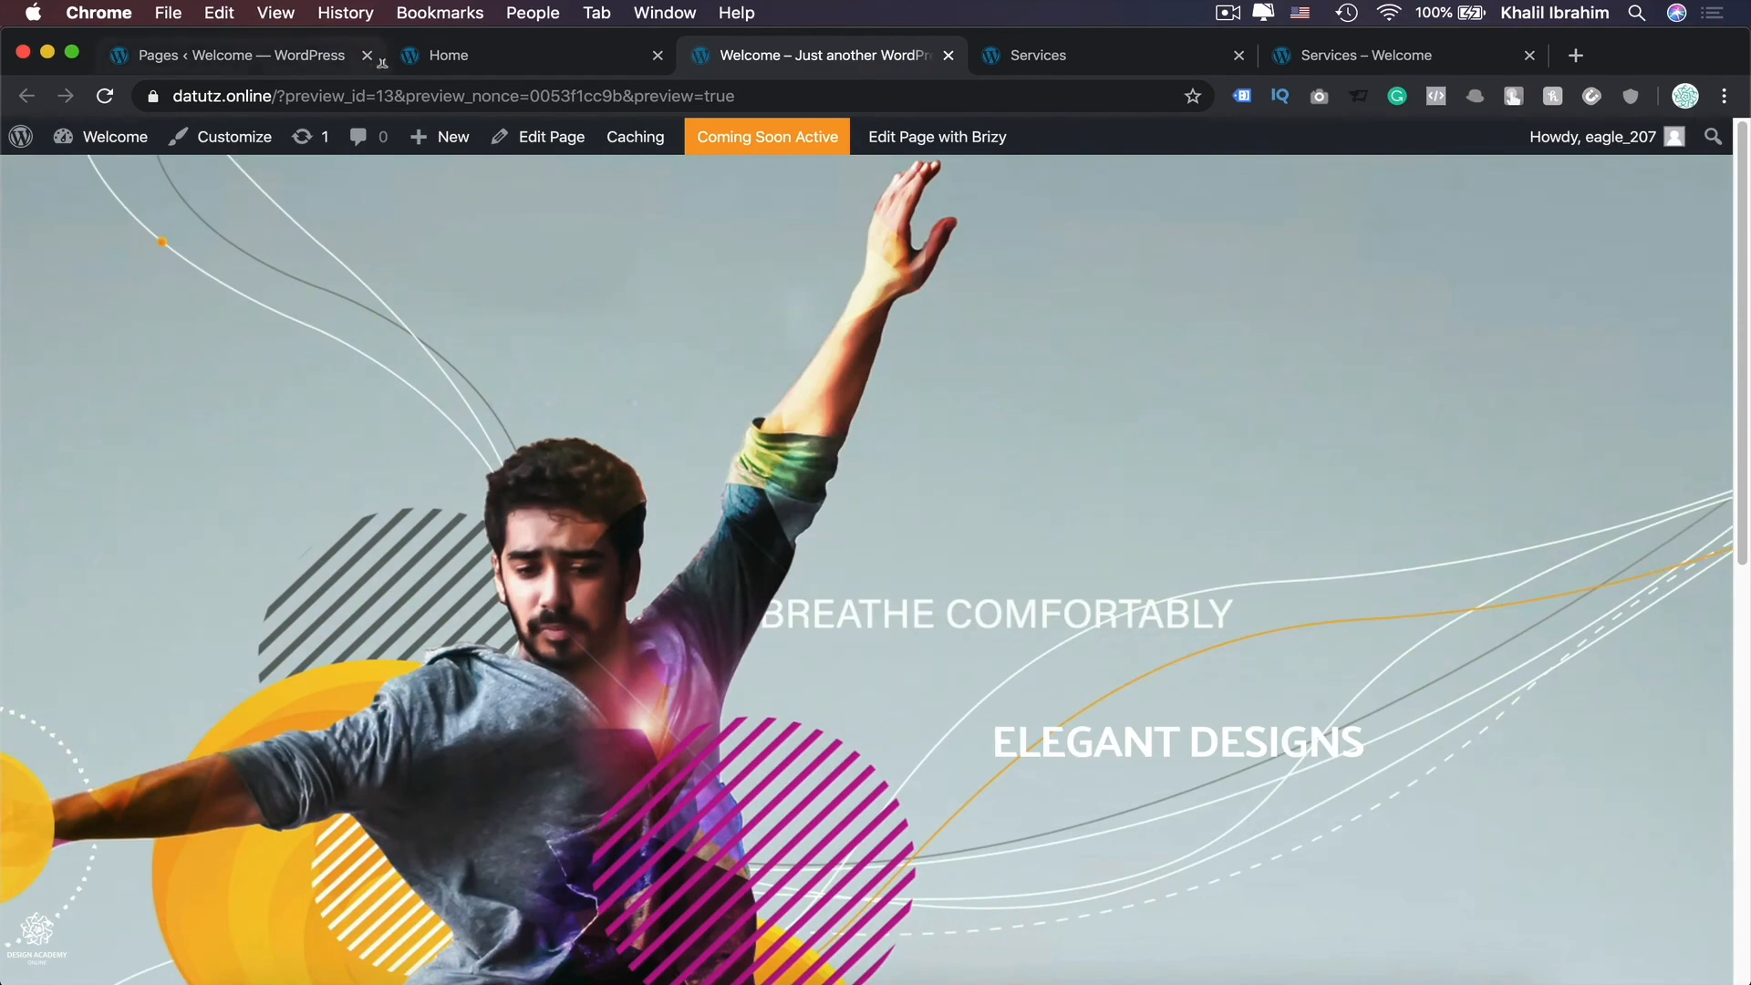
left_click(493, 60)
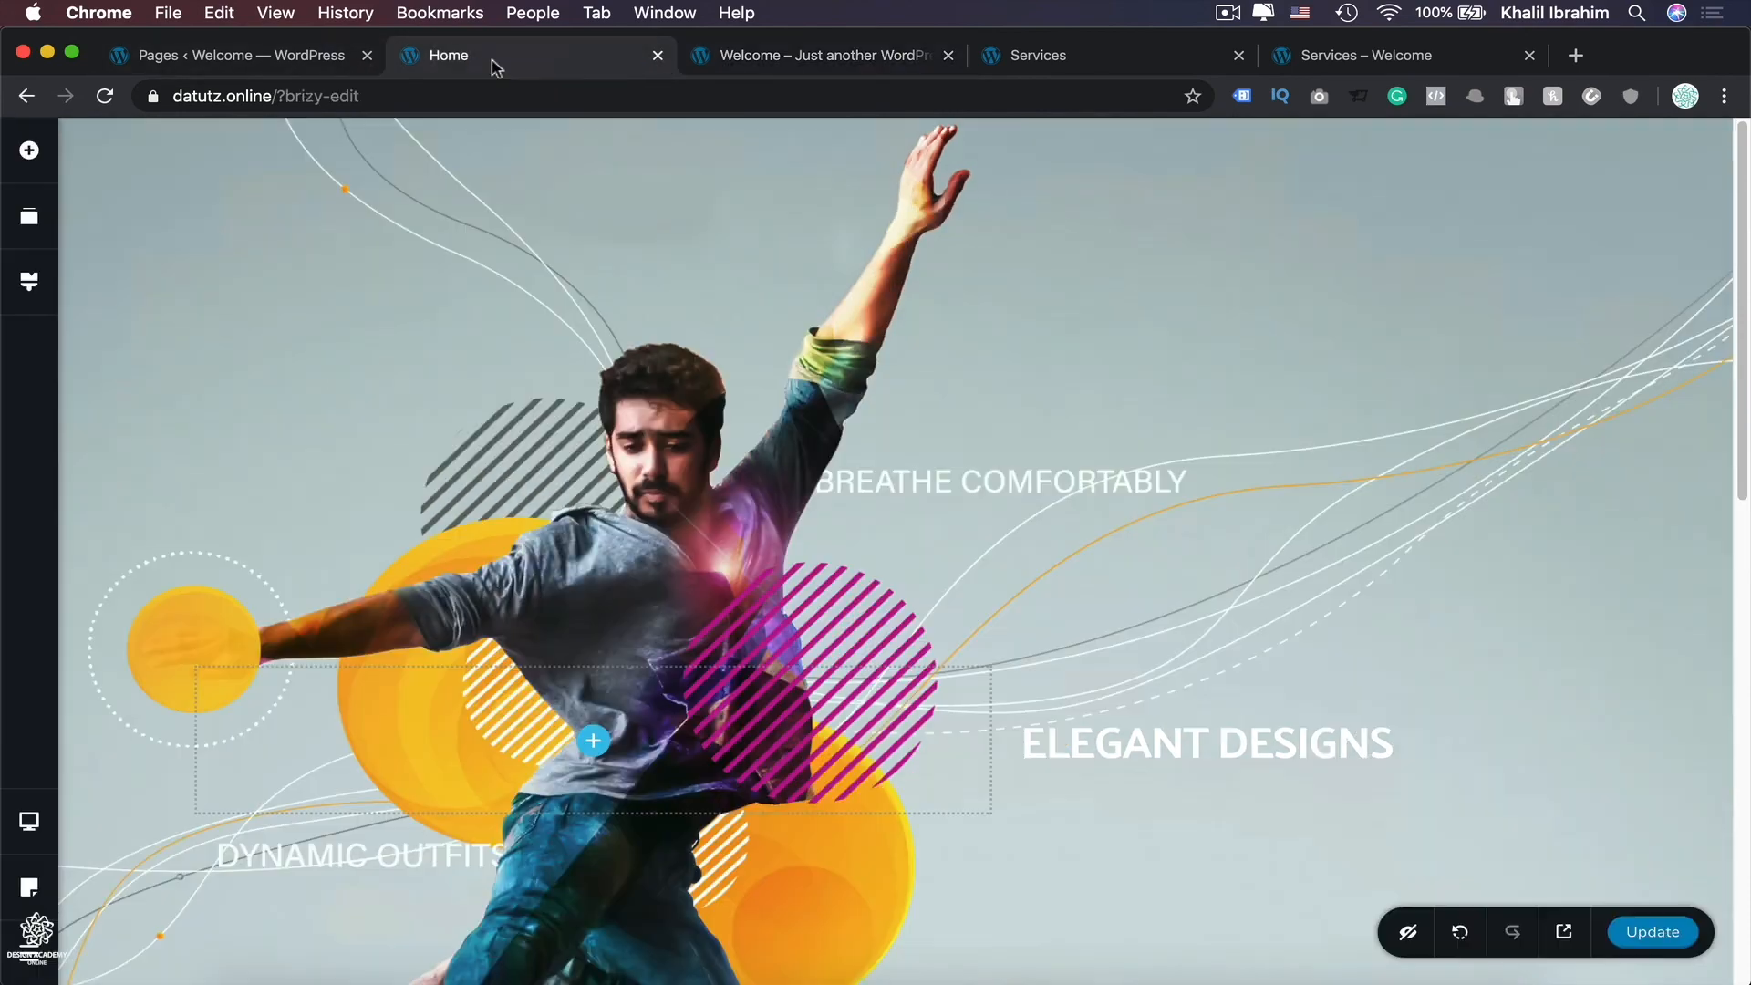
Step: Reduce the hero block's bottom padding until its slanted lower edge cuts across the dancer's legs
scroll(1000, 901, "down", 5)
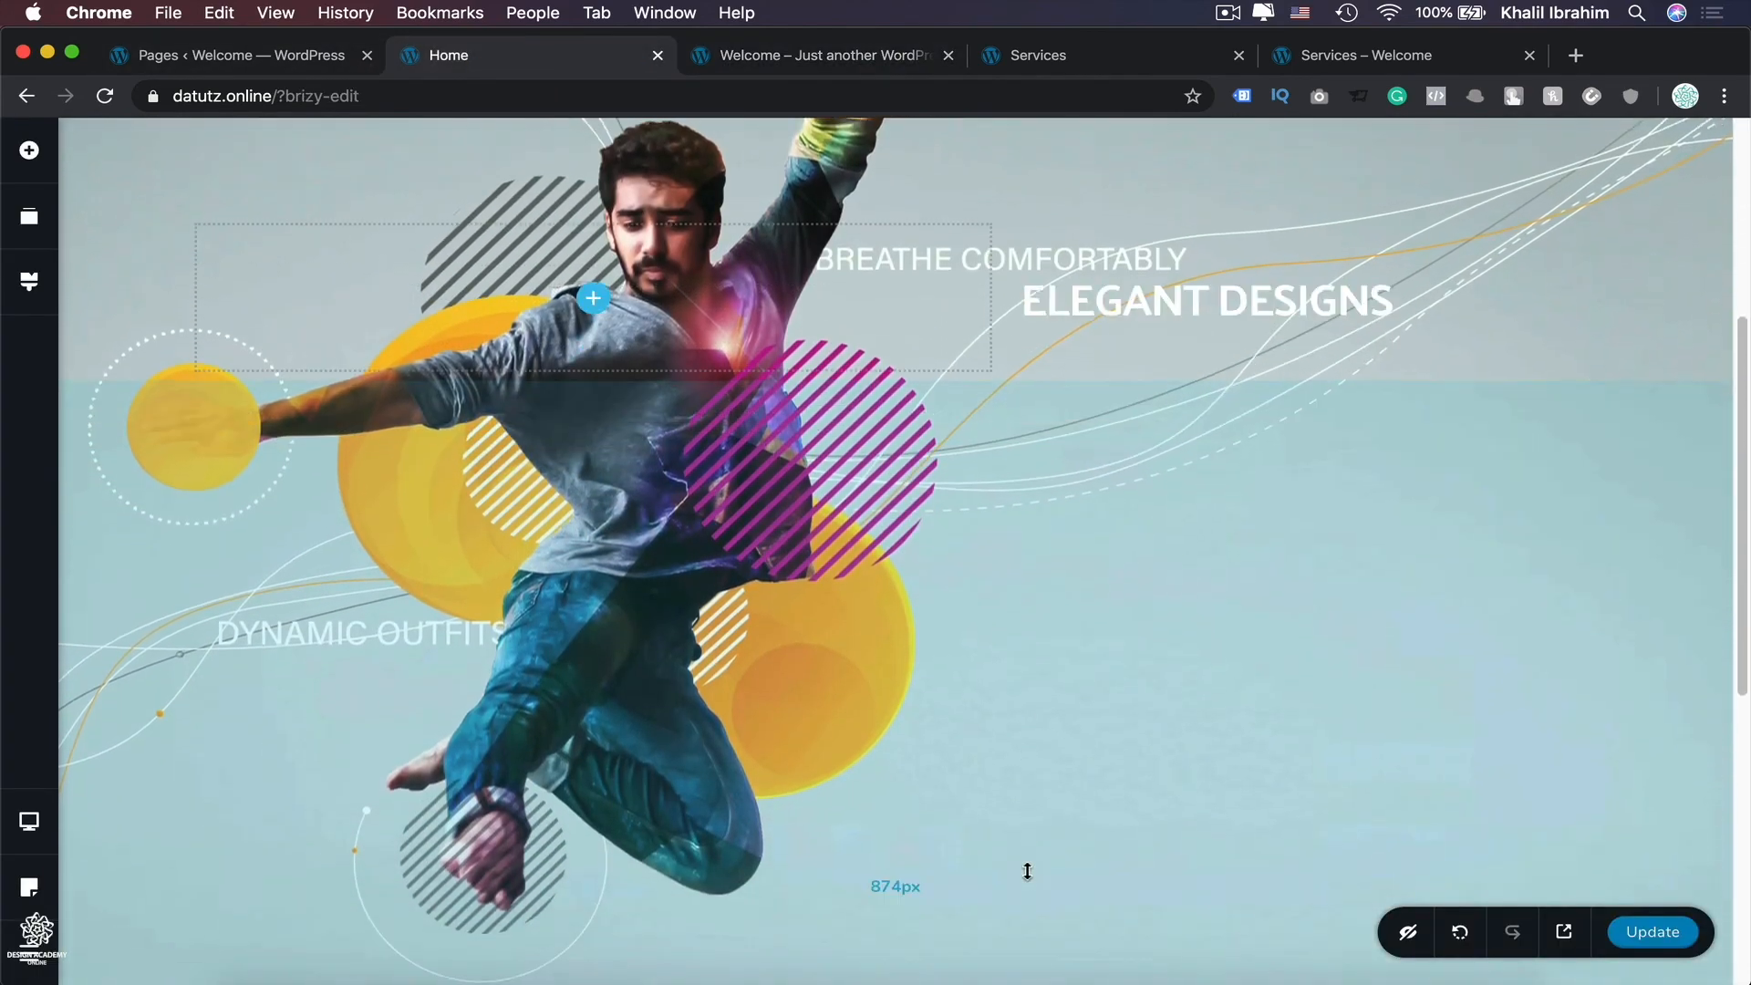
left_click_drag(898, 885, 788, 374)
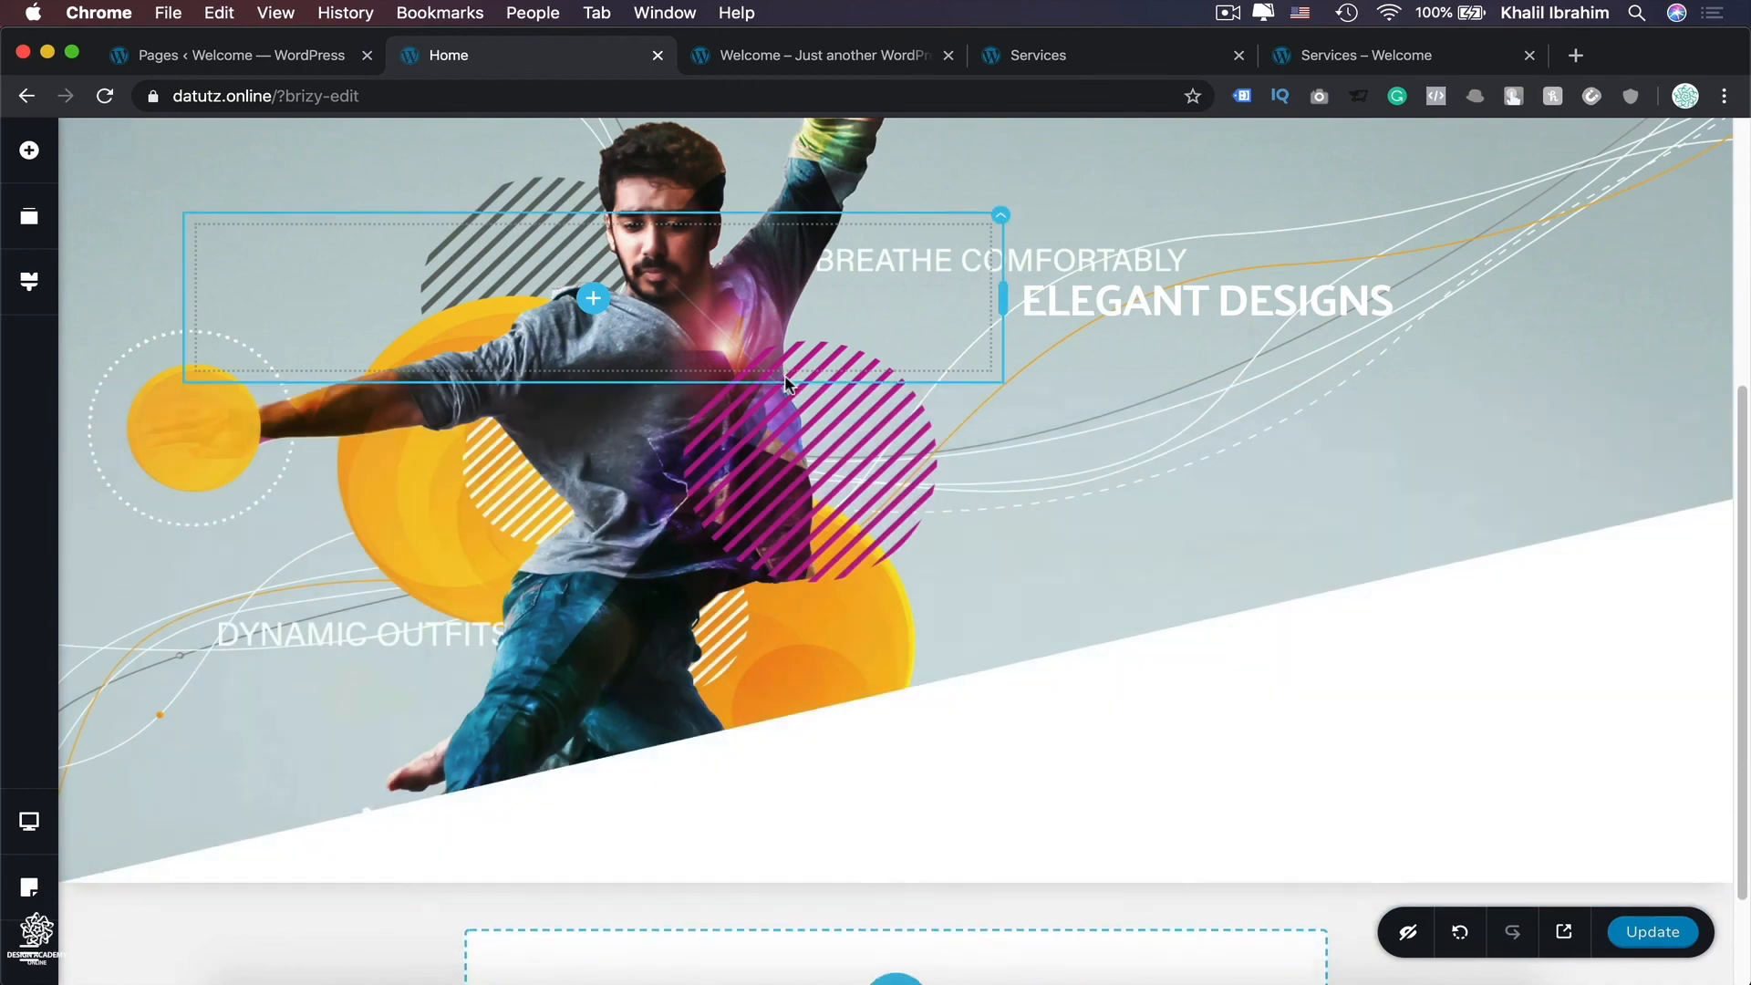
scroll(869, 839, "up", 5)
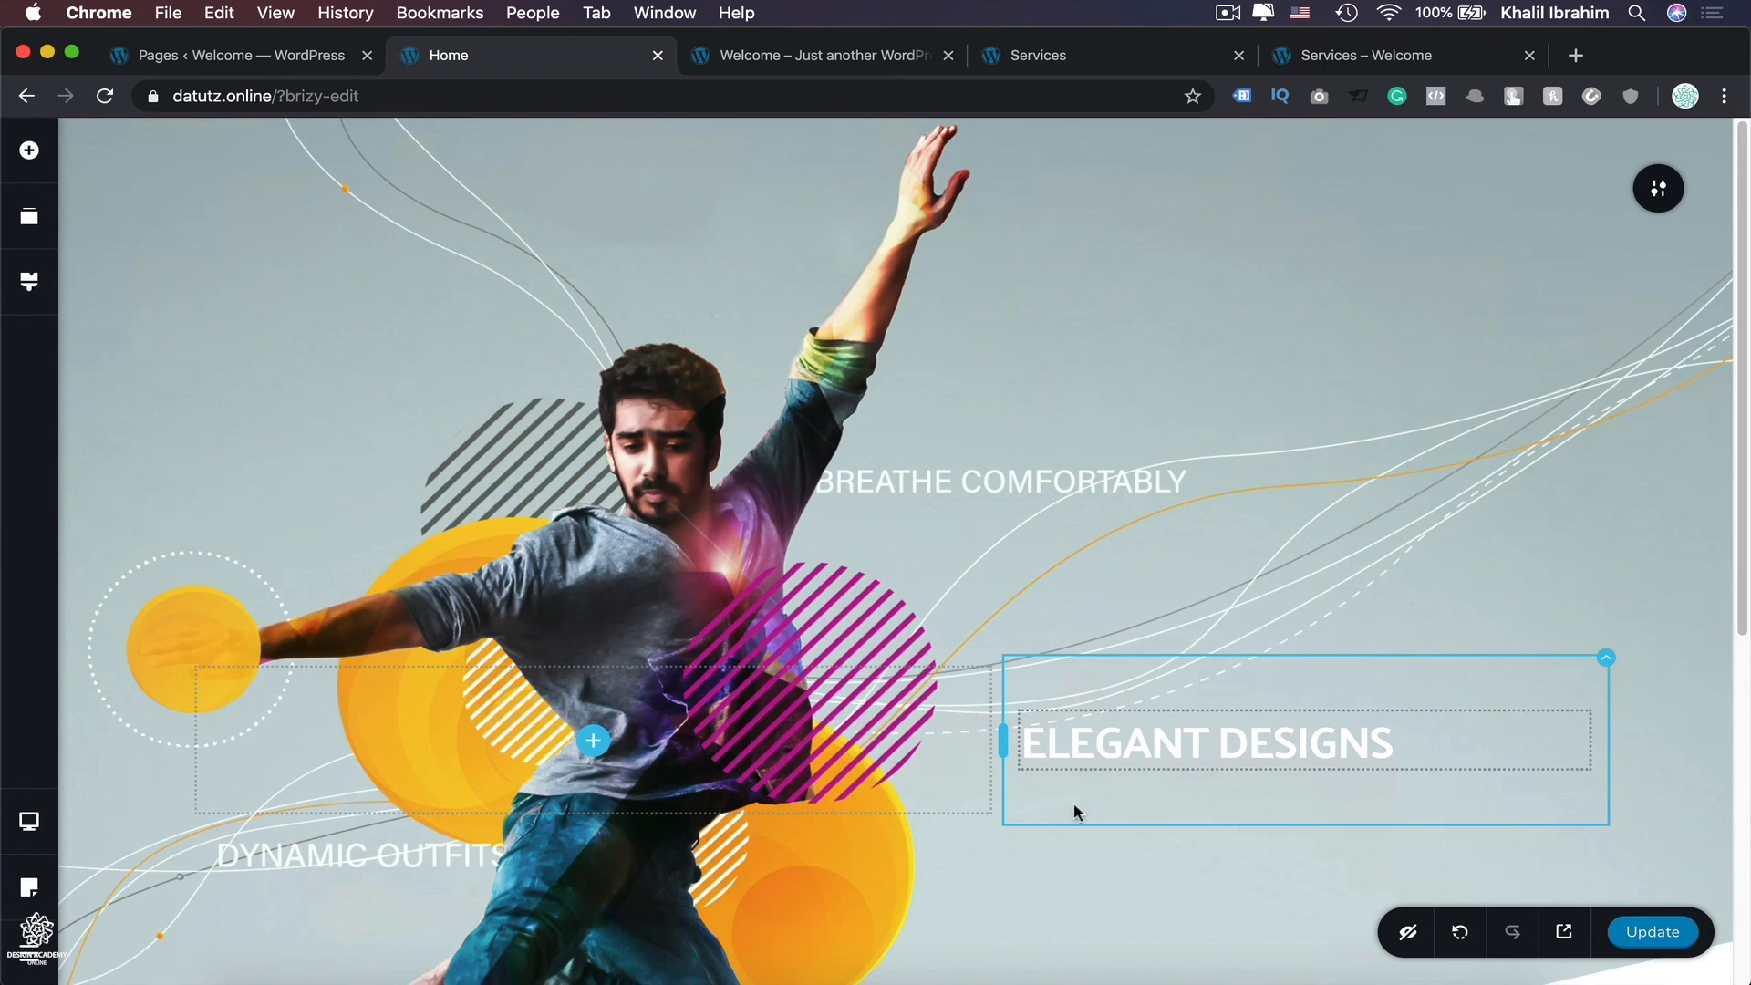
Step: Align the content of the column holding ELEGANT DESIGNS vertically to the bottom
left_click(1208, 748)
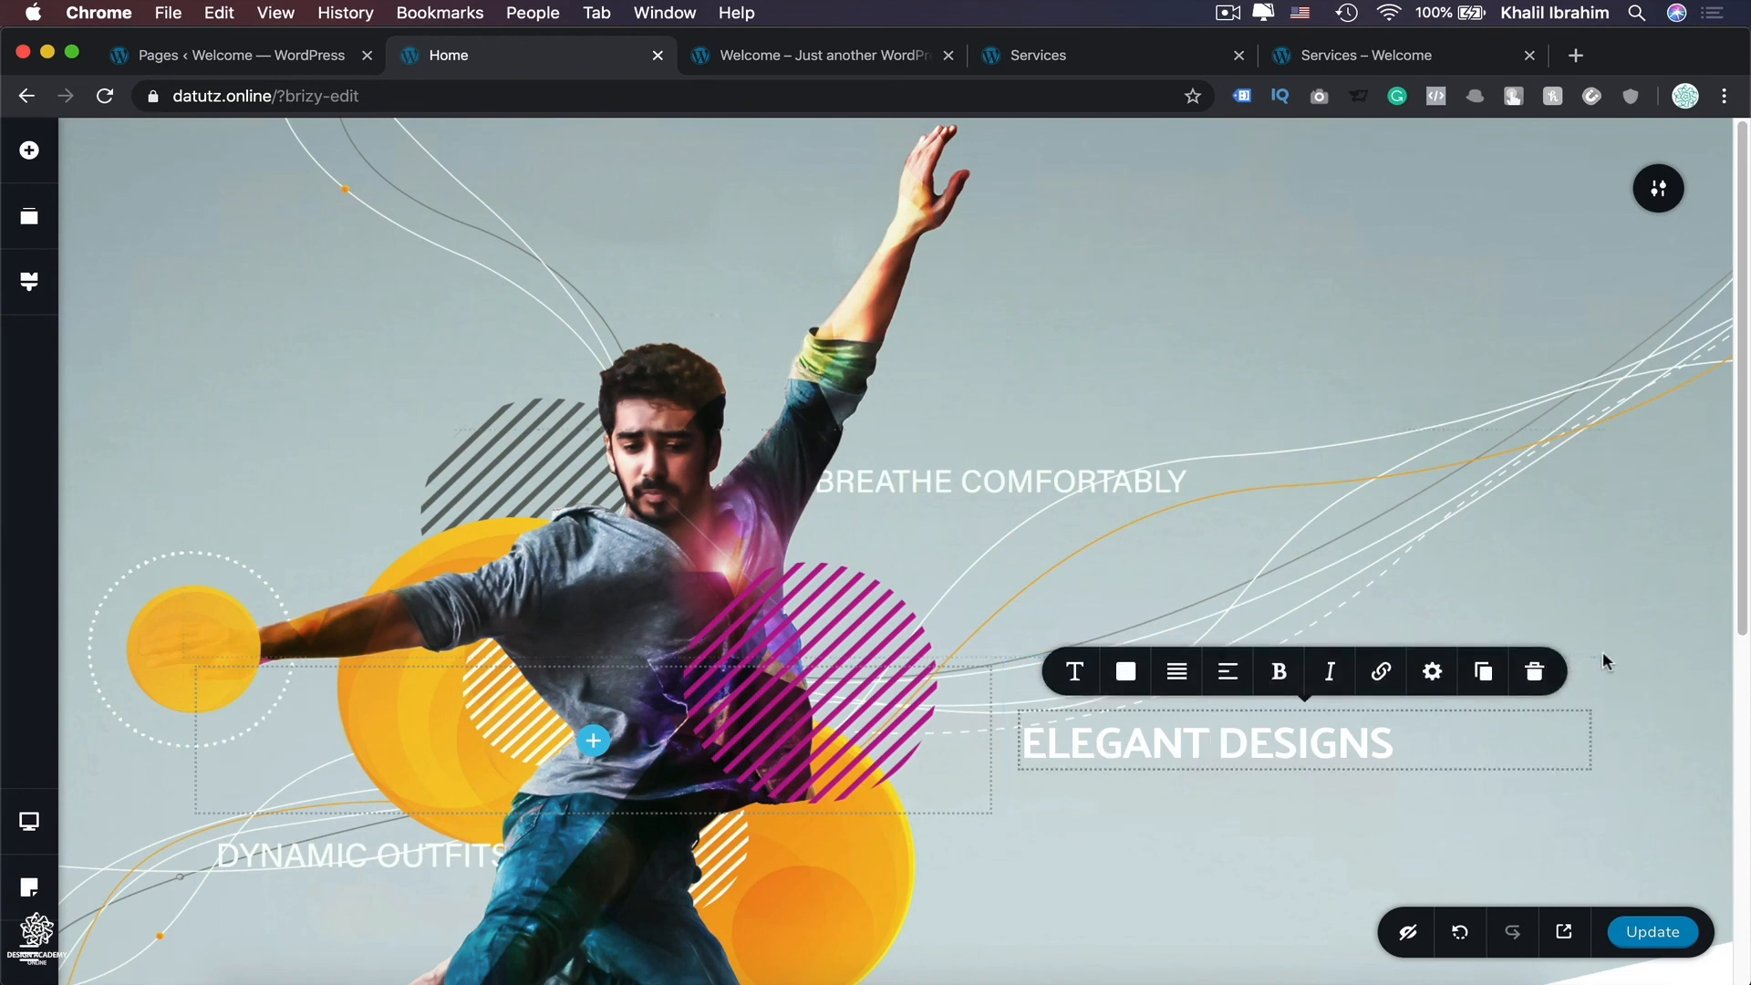
left_click(1607, 661)
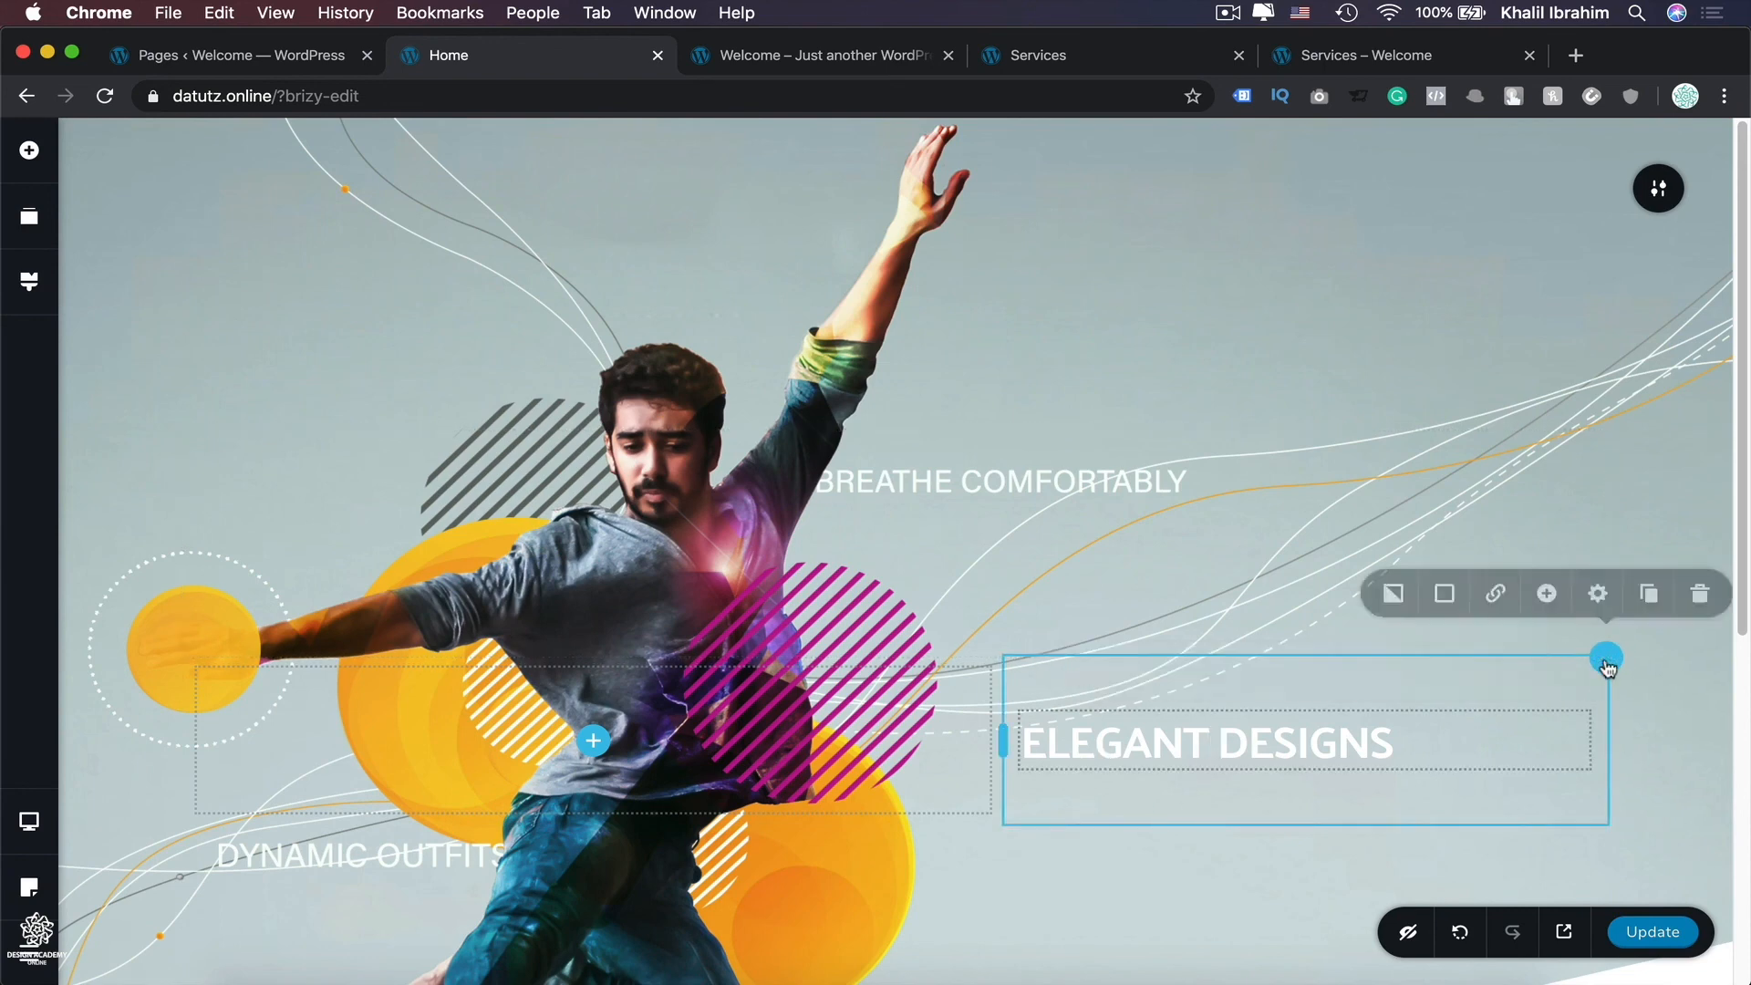
left_click(1595, 604)
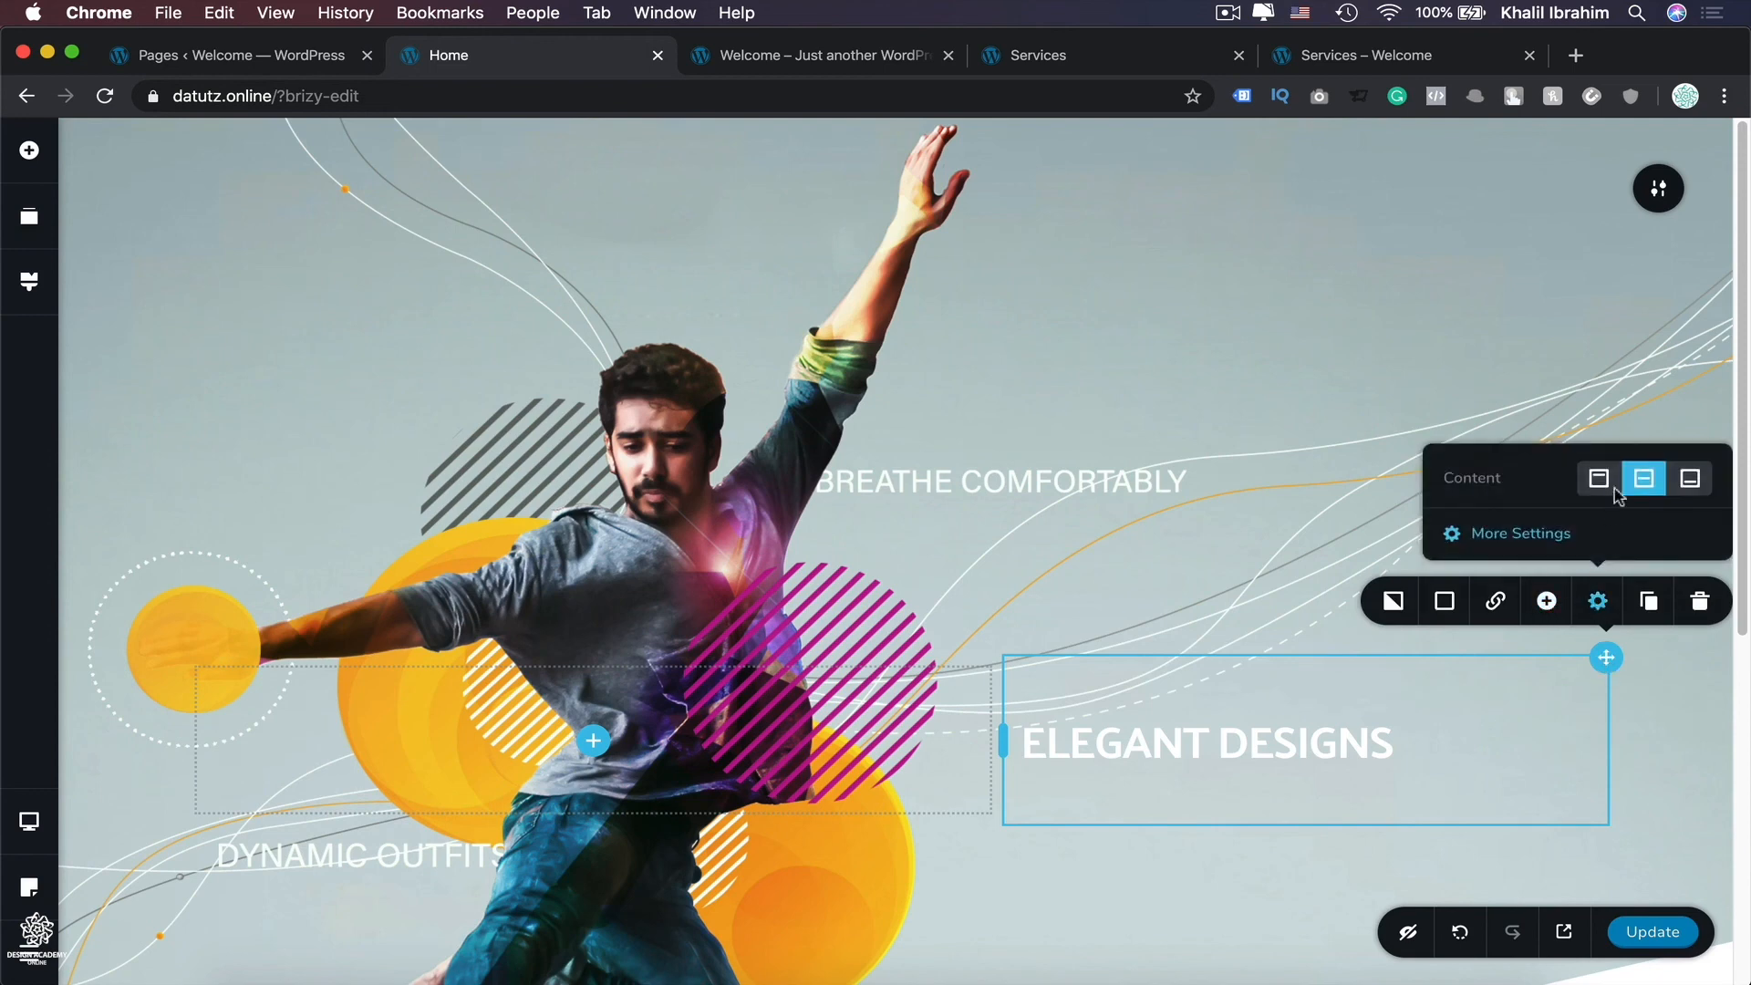
left_click(1690, 478)
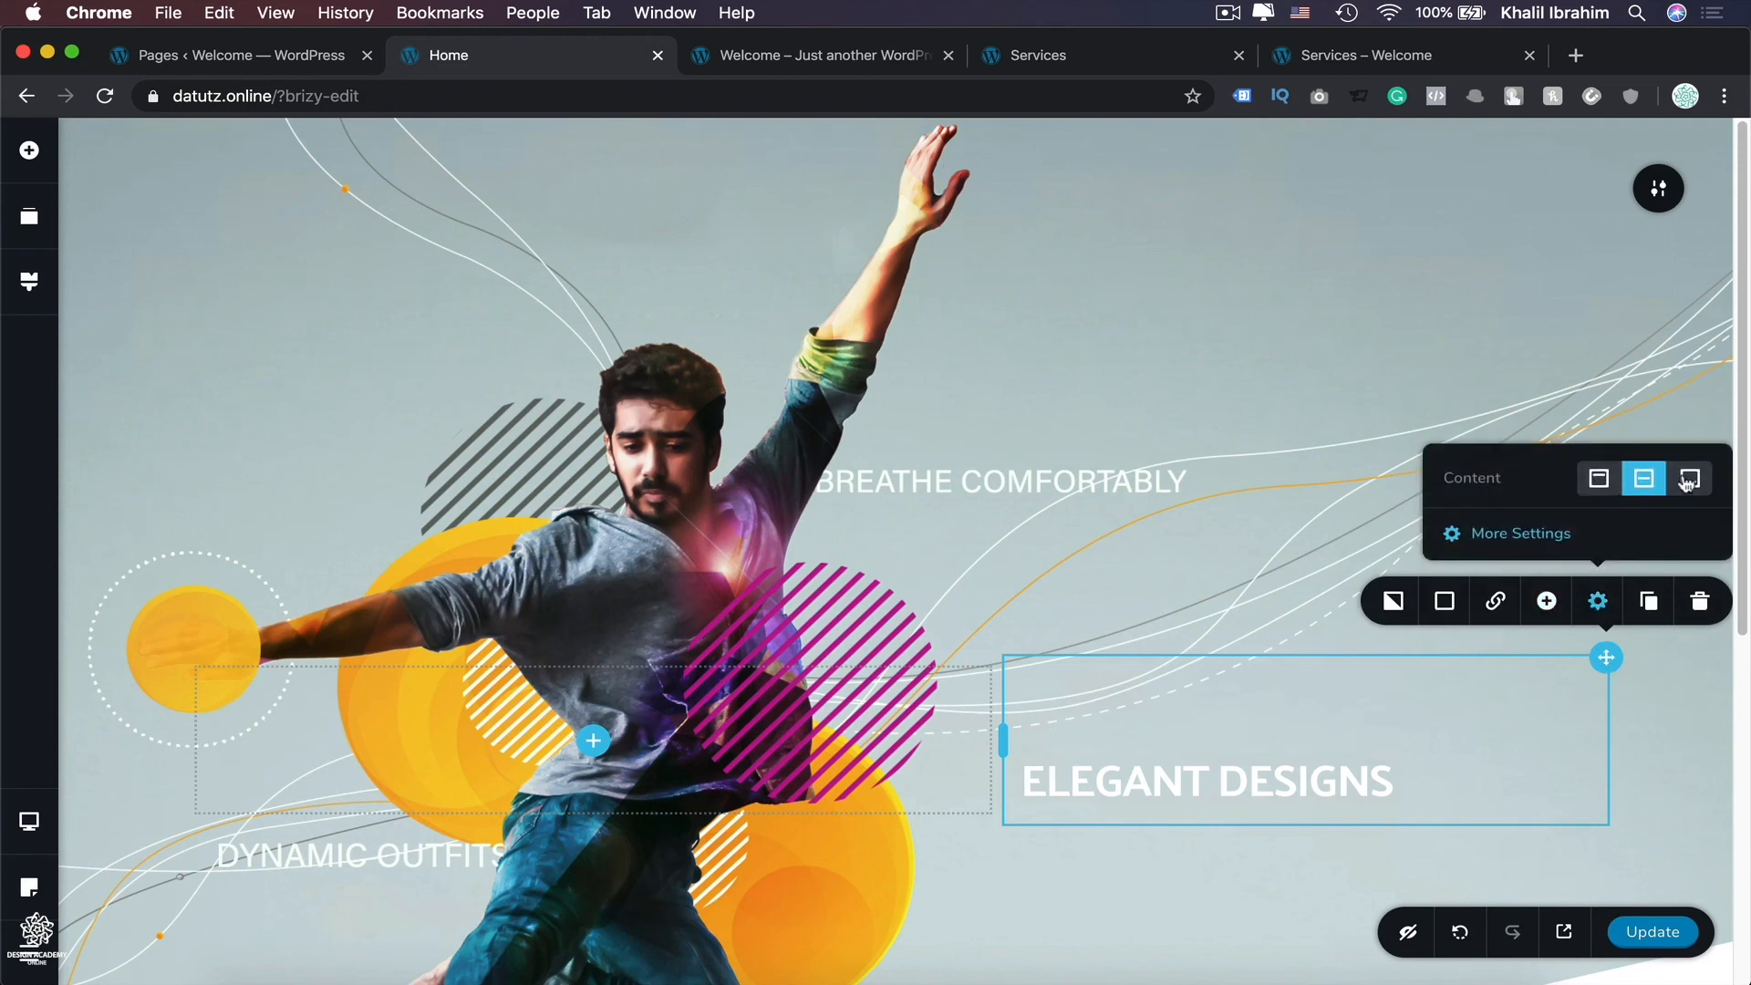
Step: Update the page, check the shortened hero block in a new preview, and return to the Home editor
left_click(1653, 932)
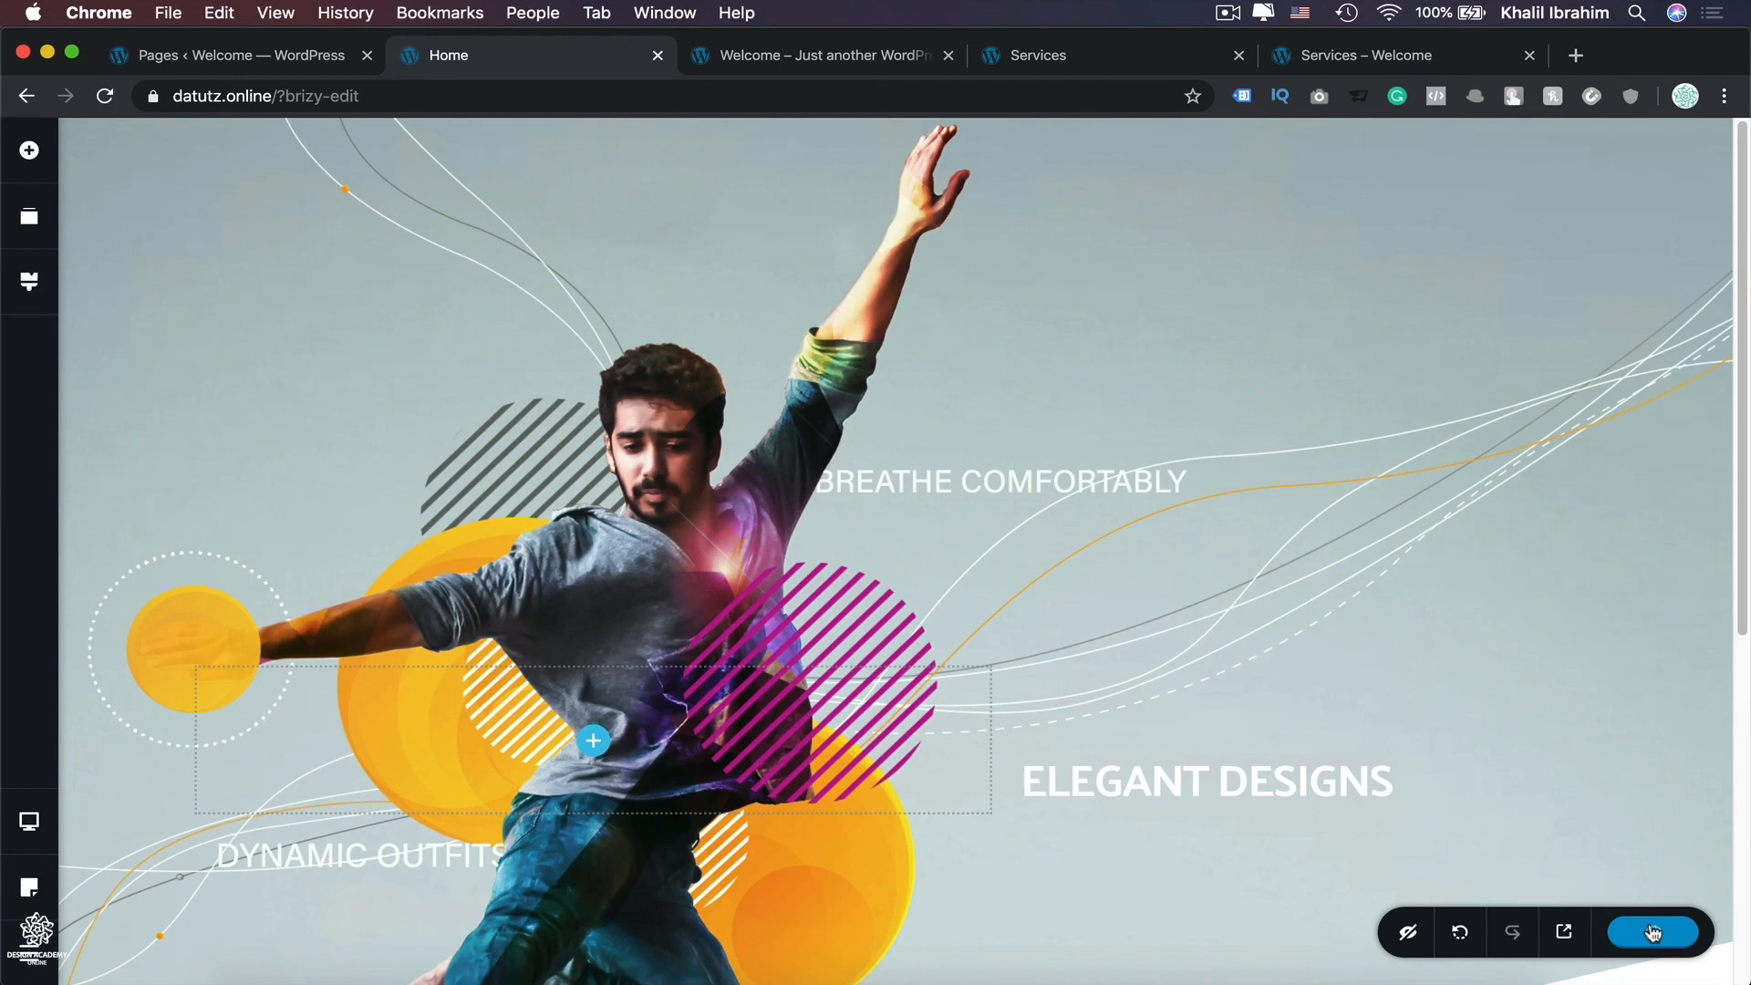
left_click(1564, 932)
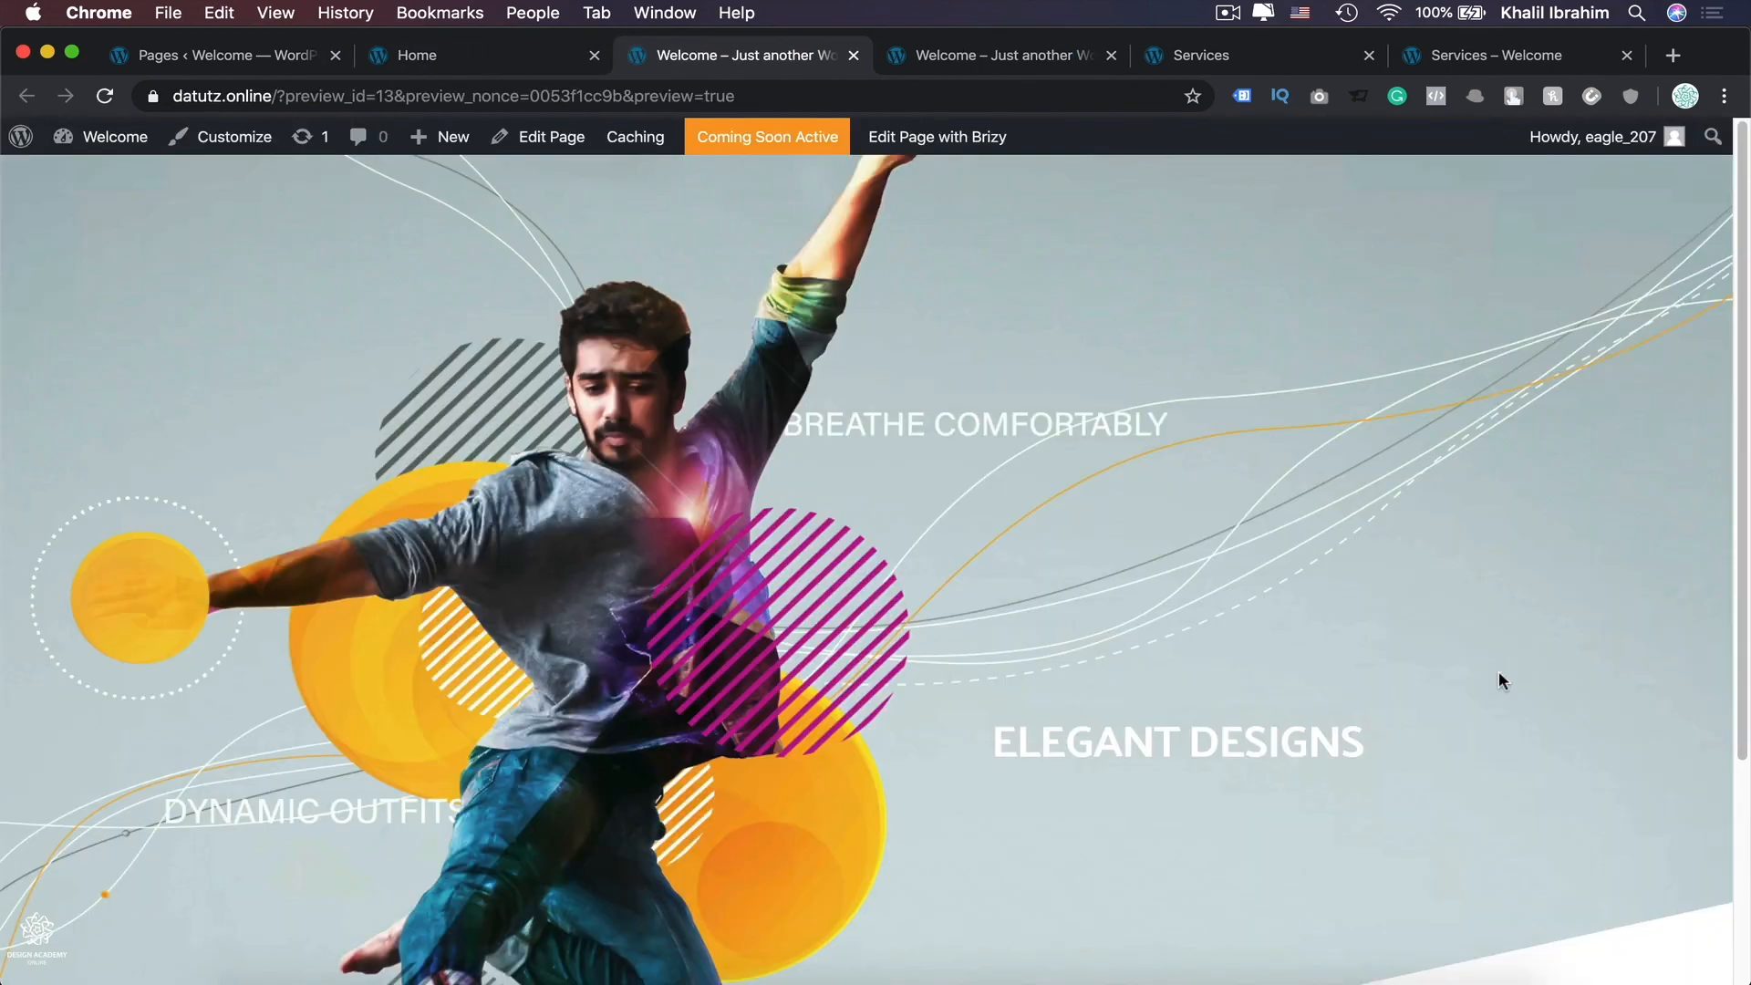
scroll(1497, 670, "down", 3)
scroll(1497, 671, "up", 3)
left_click(447, 60)
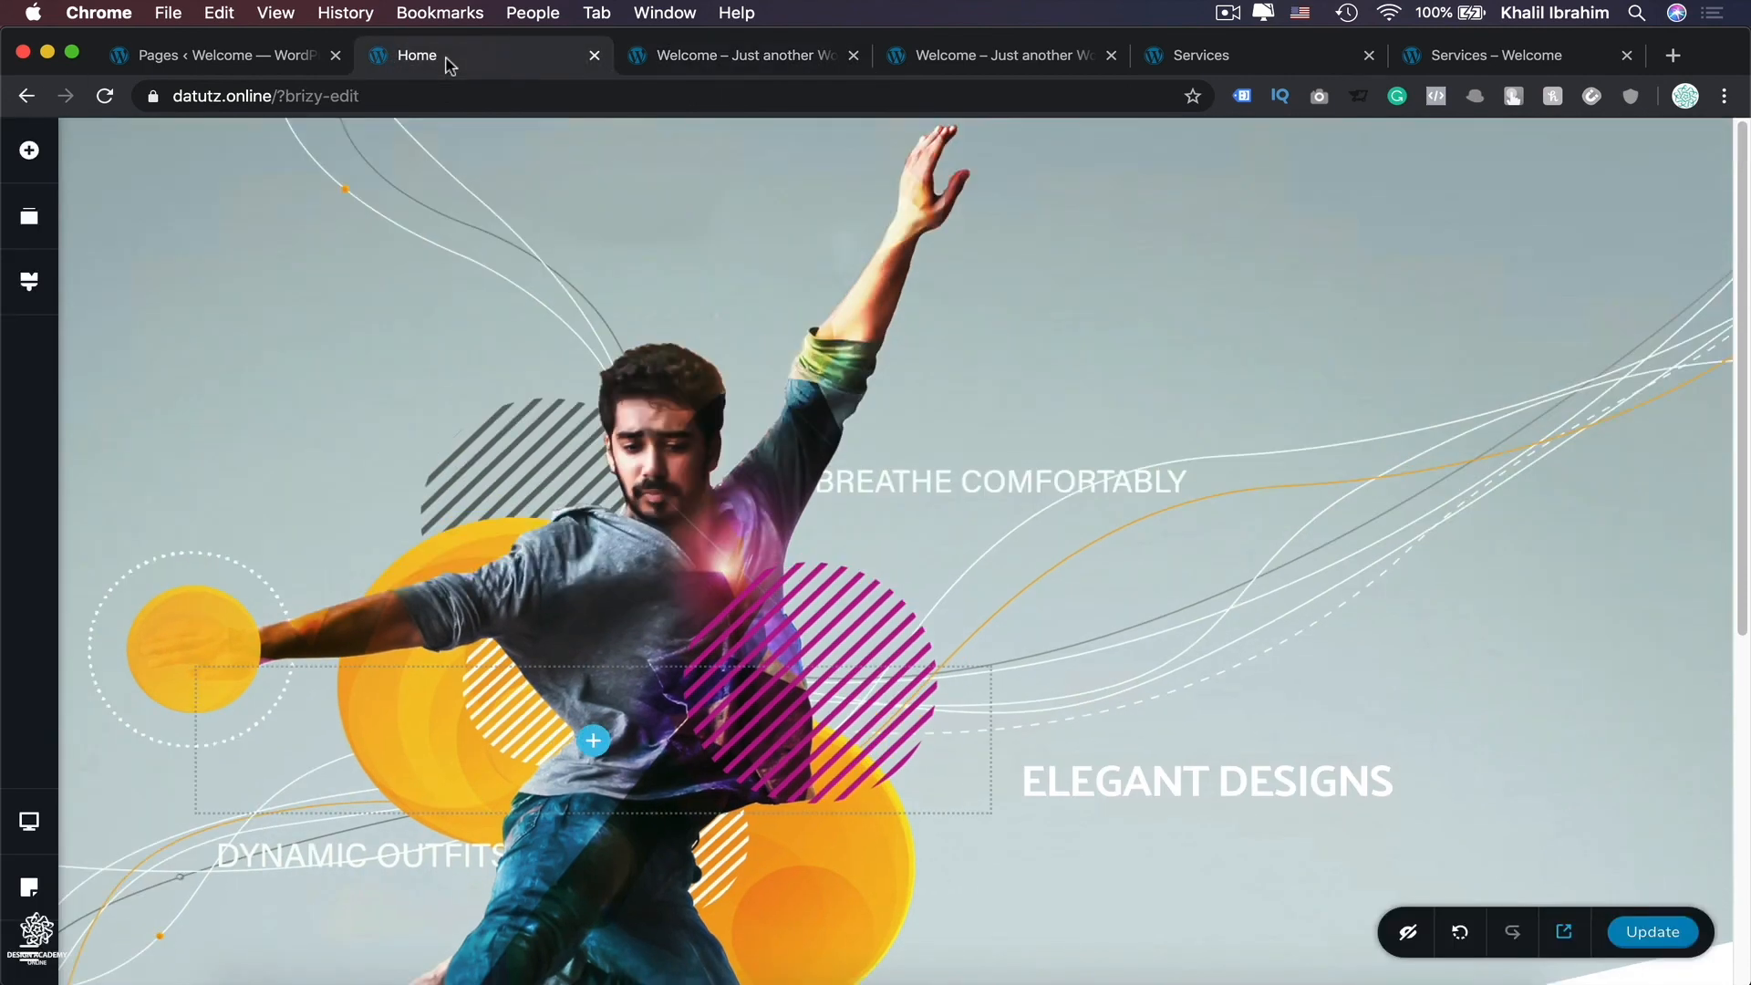
Step: In the ELEGANT DESIGNS text's advanced settings, try the Flash entrance animation and replace it with Pulse
left_click(1163, 781)
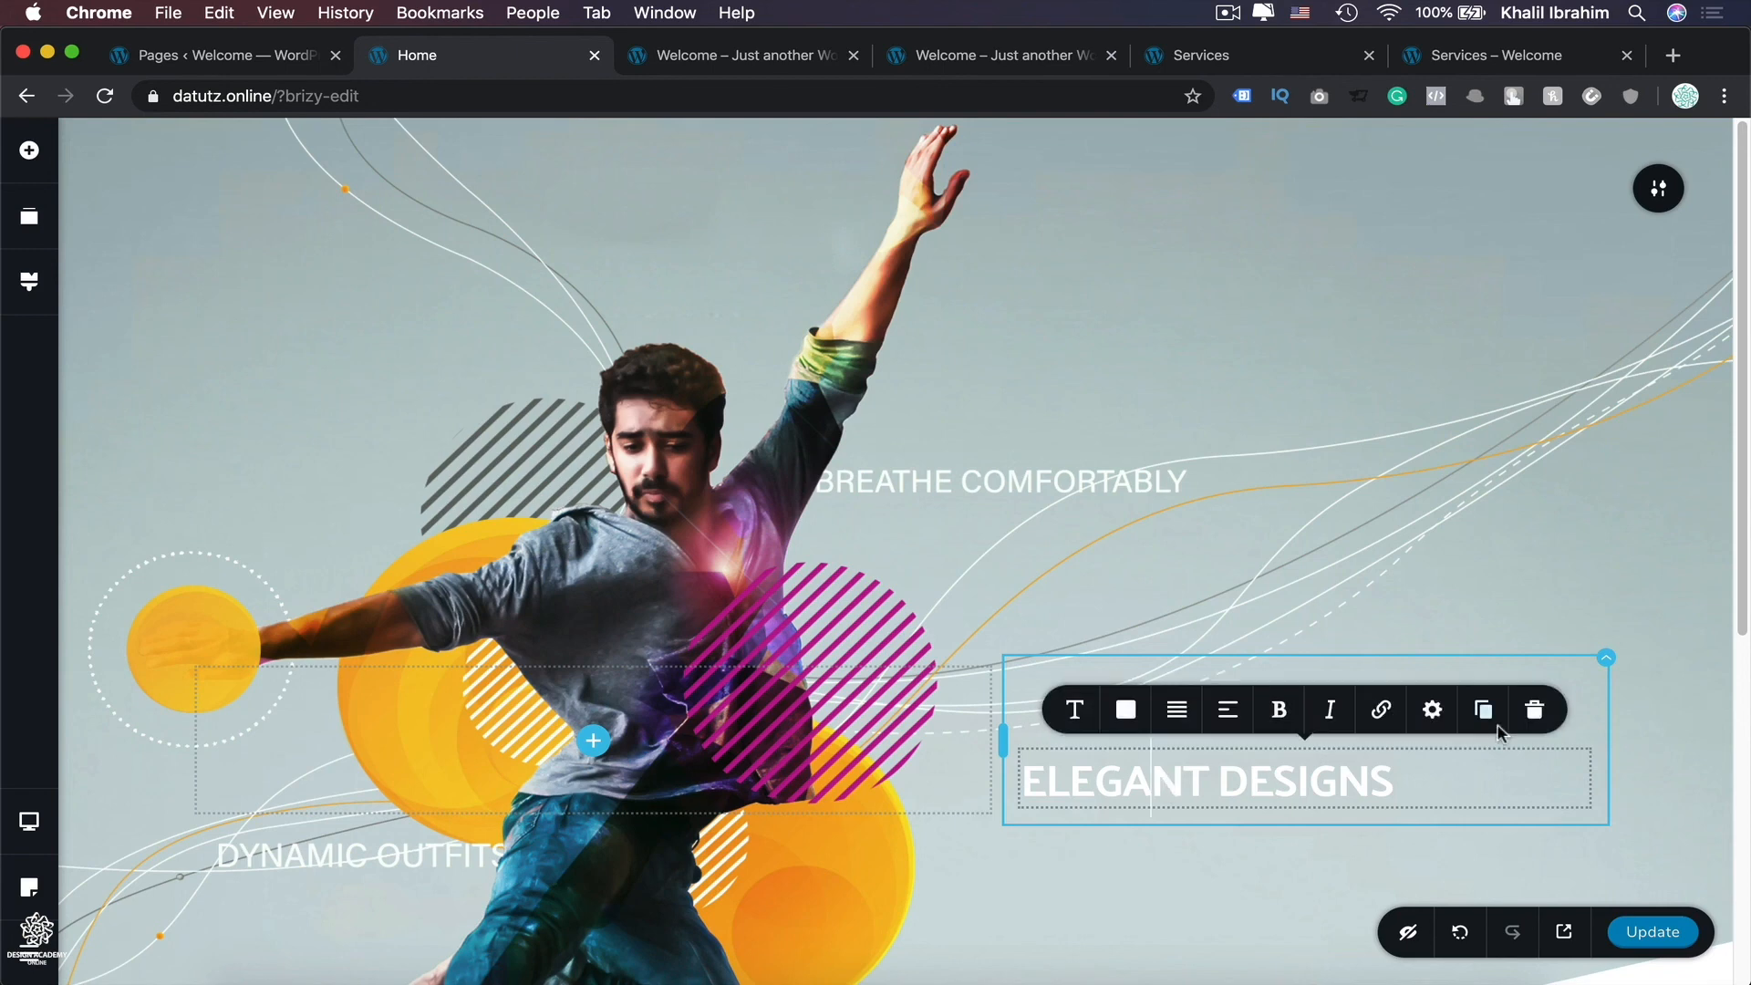
left_click(1433, 709)
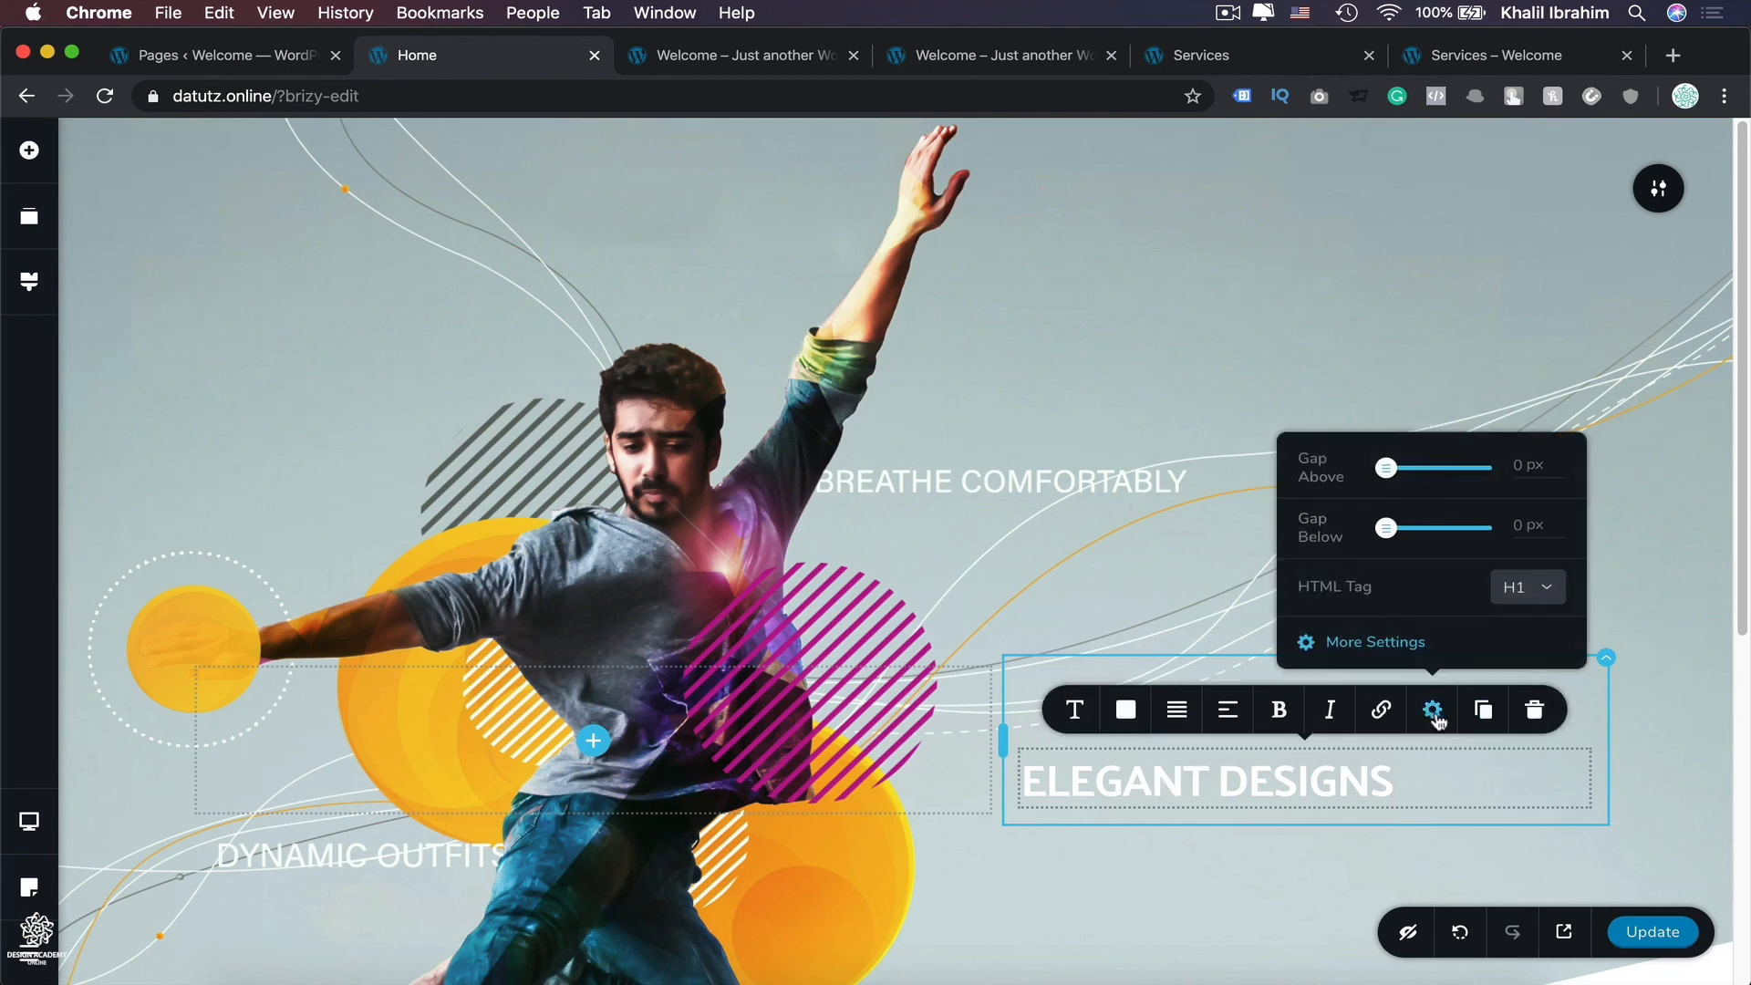
left_click(1367, 642)
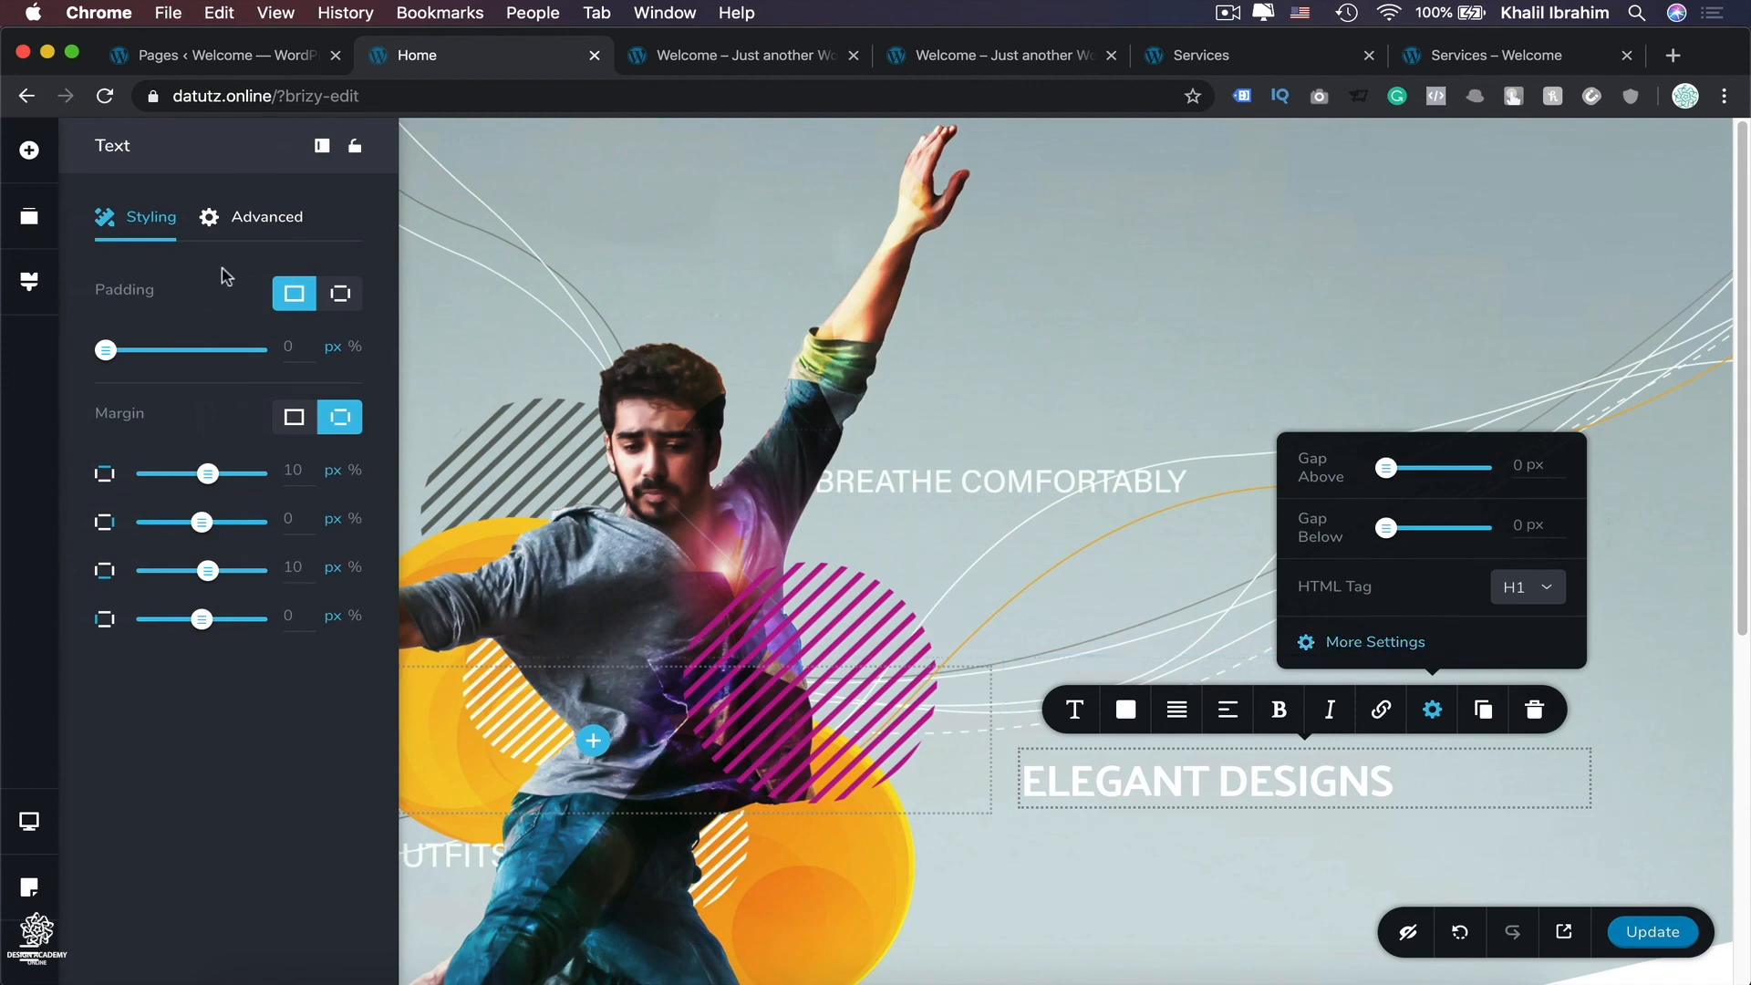
left_click(265, 217)
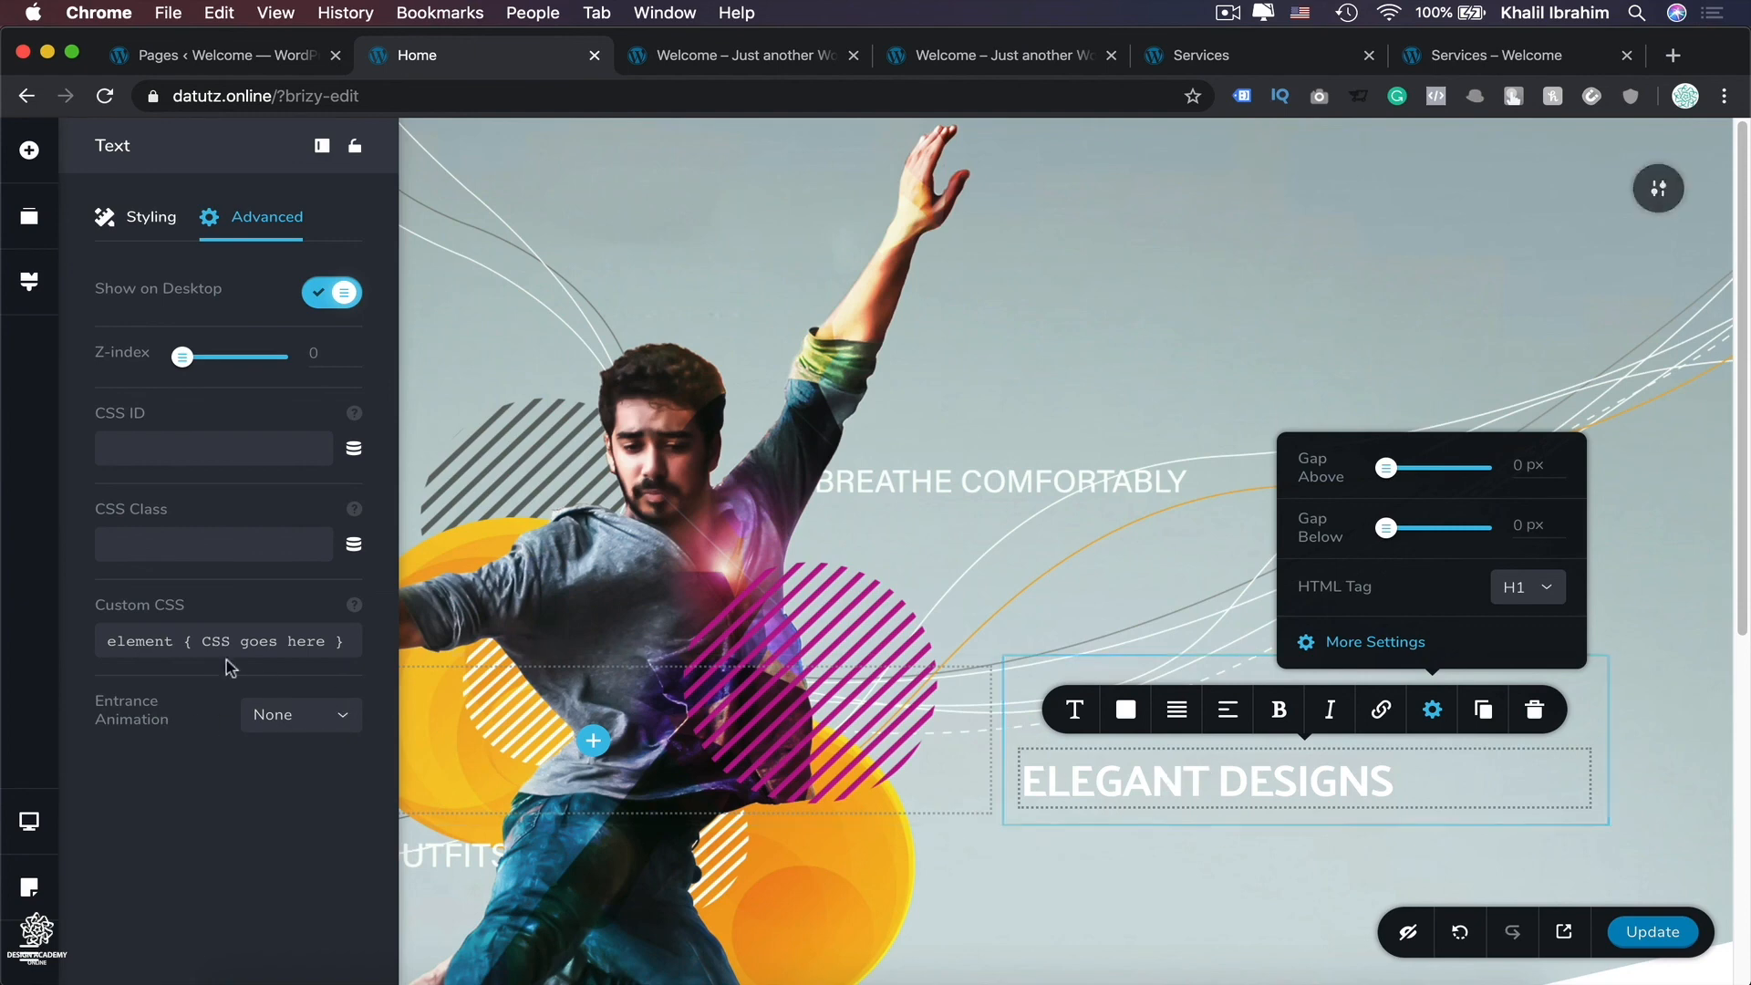
left_click(343, 719)
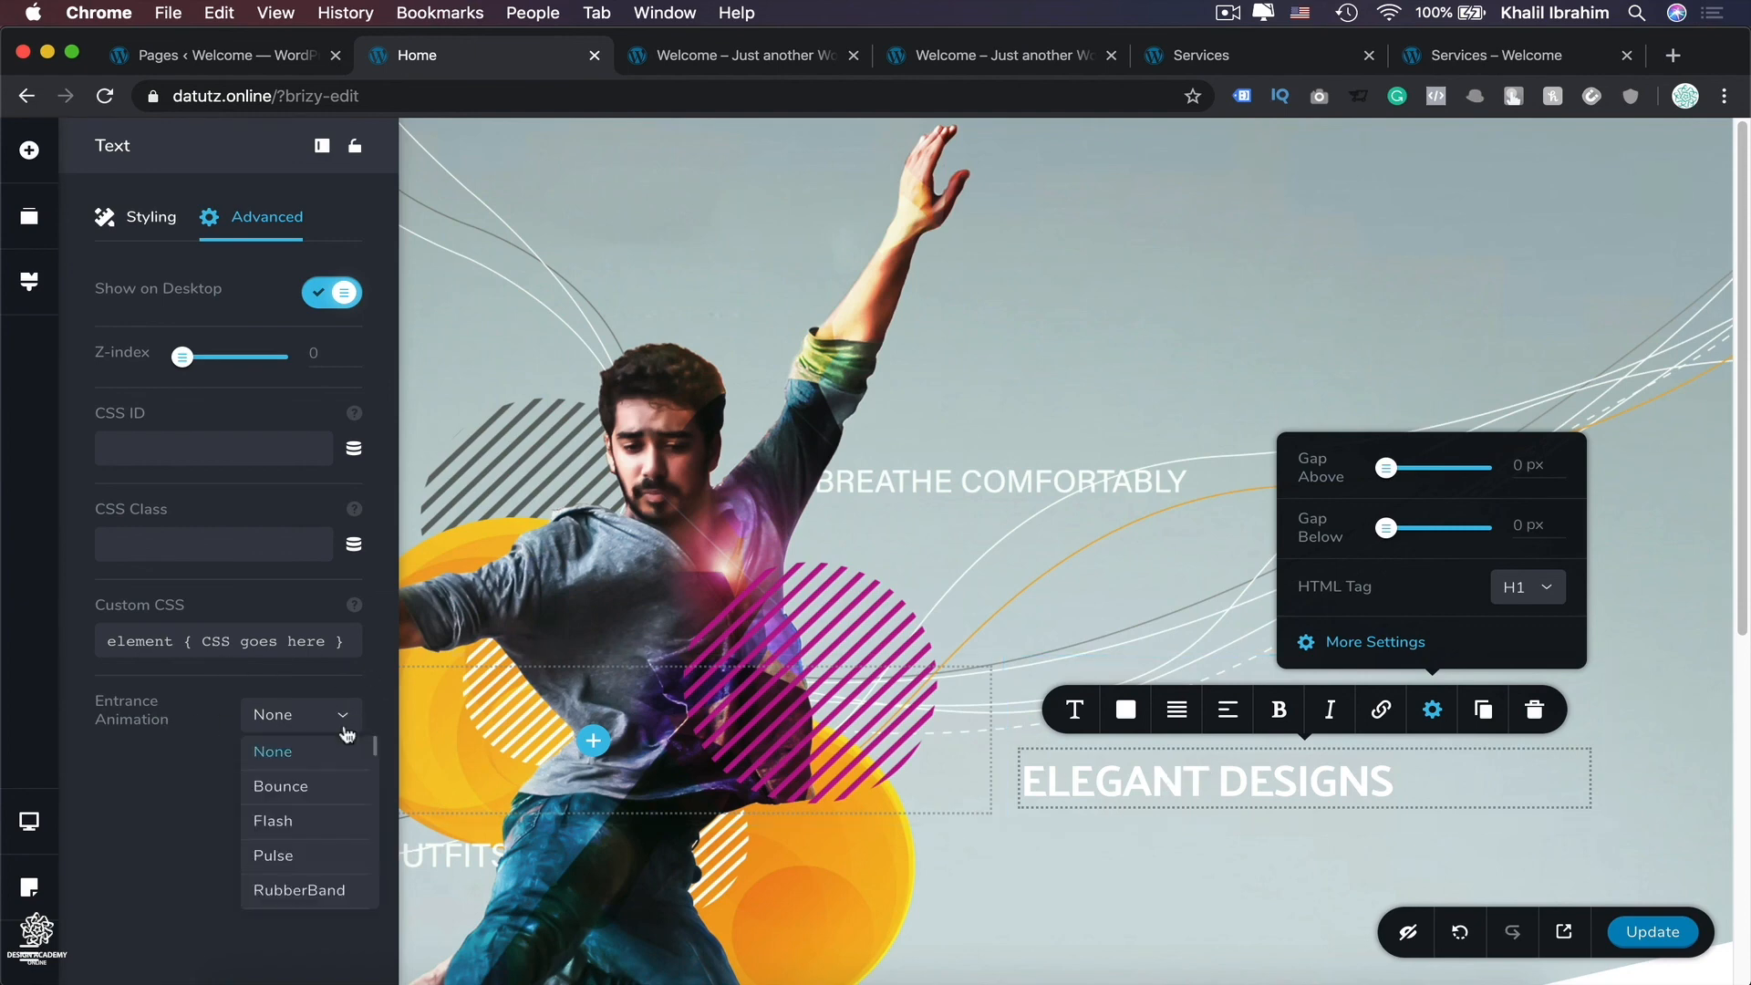
left_click(280, 830)
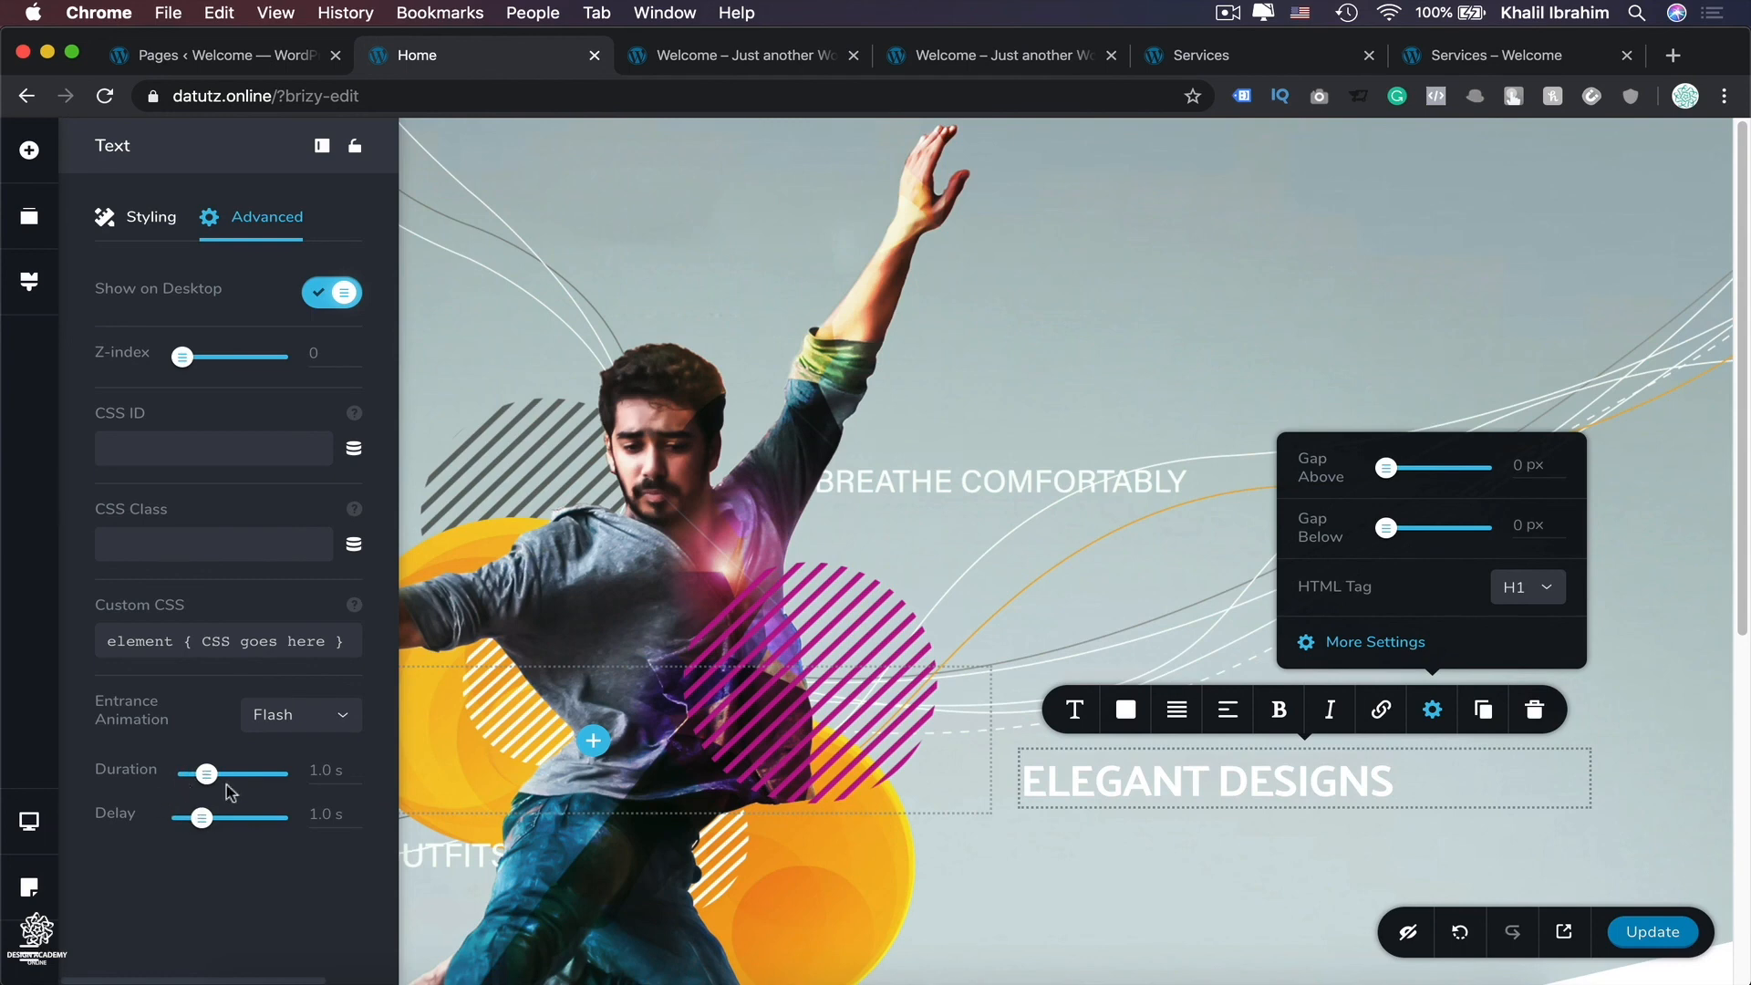
left_click(337, 729)
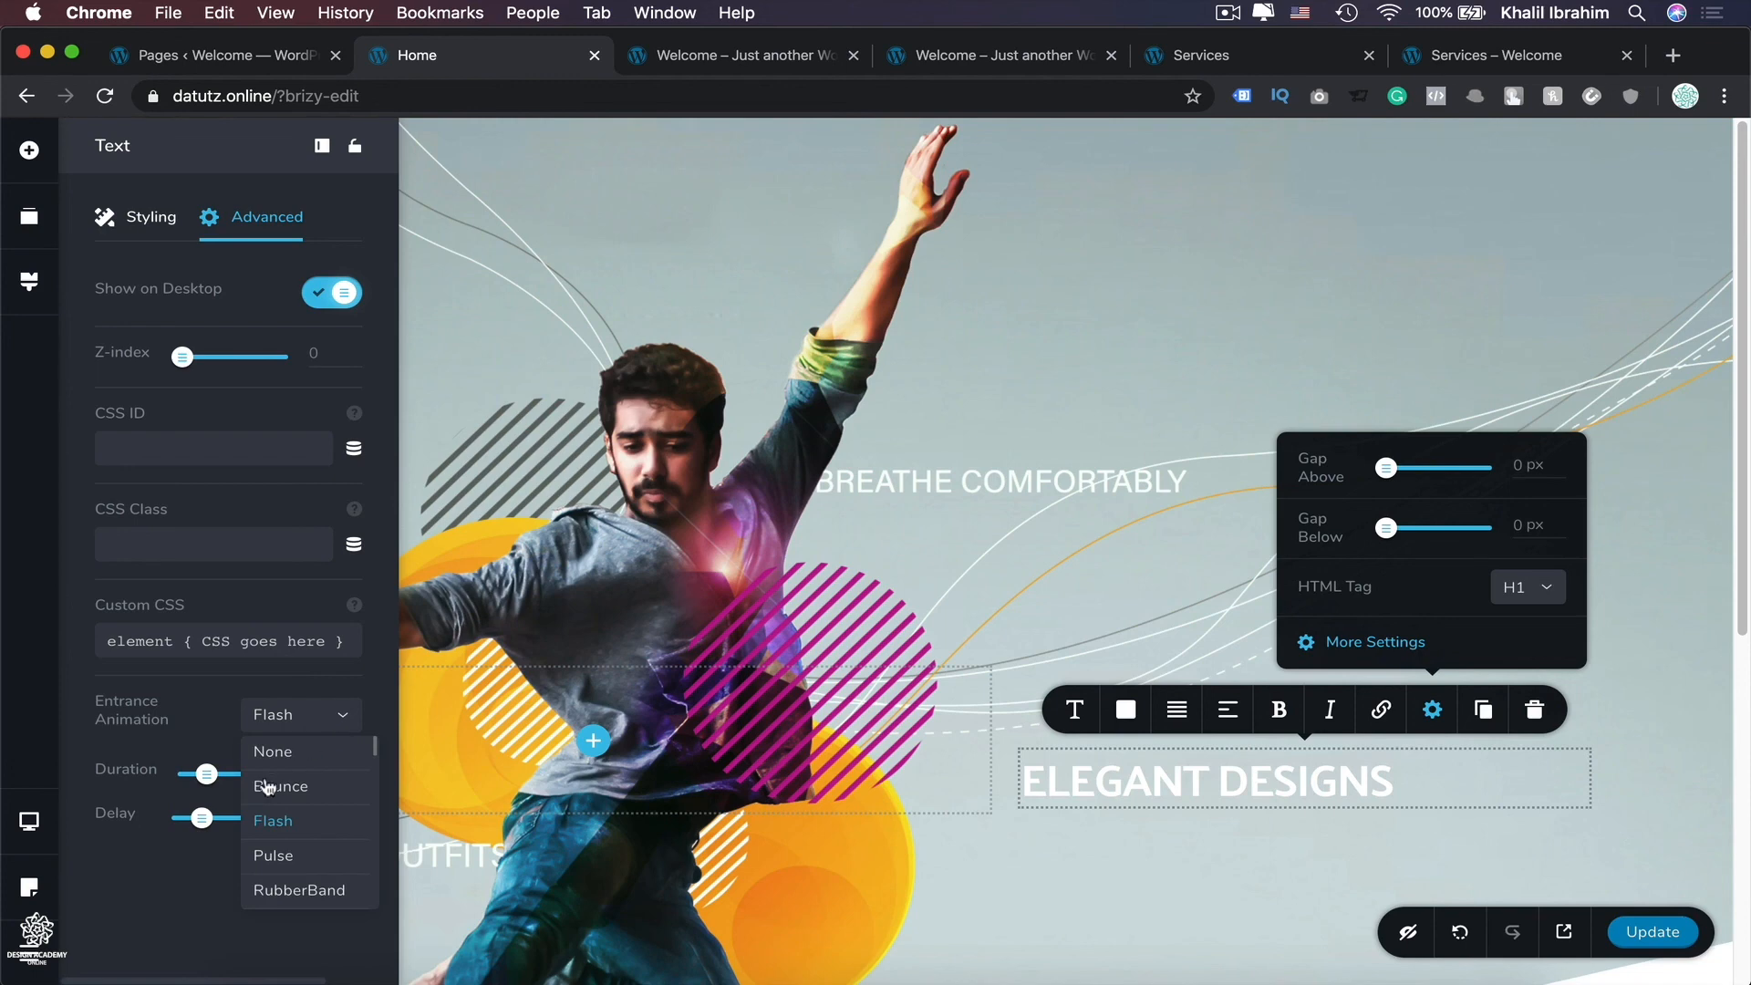
left_click(285, 854)
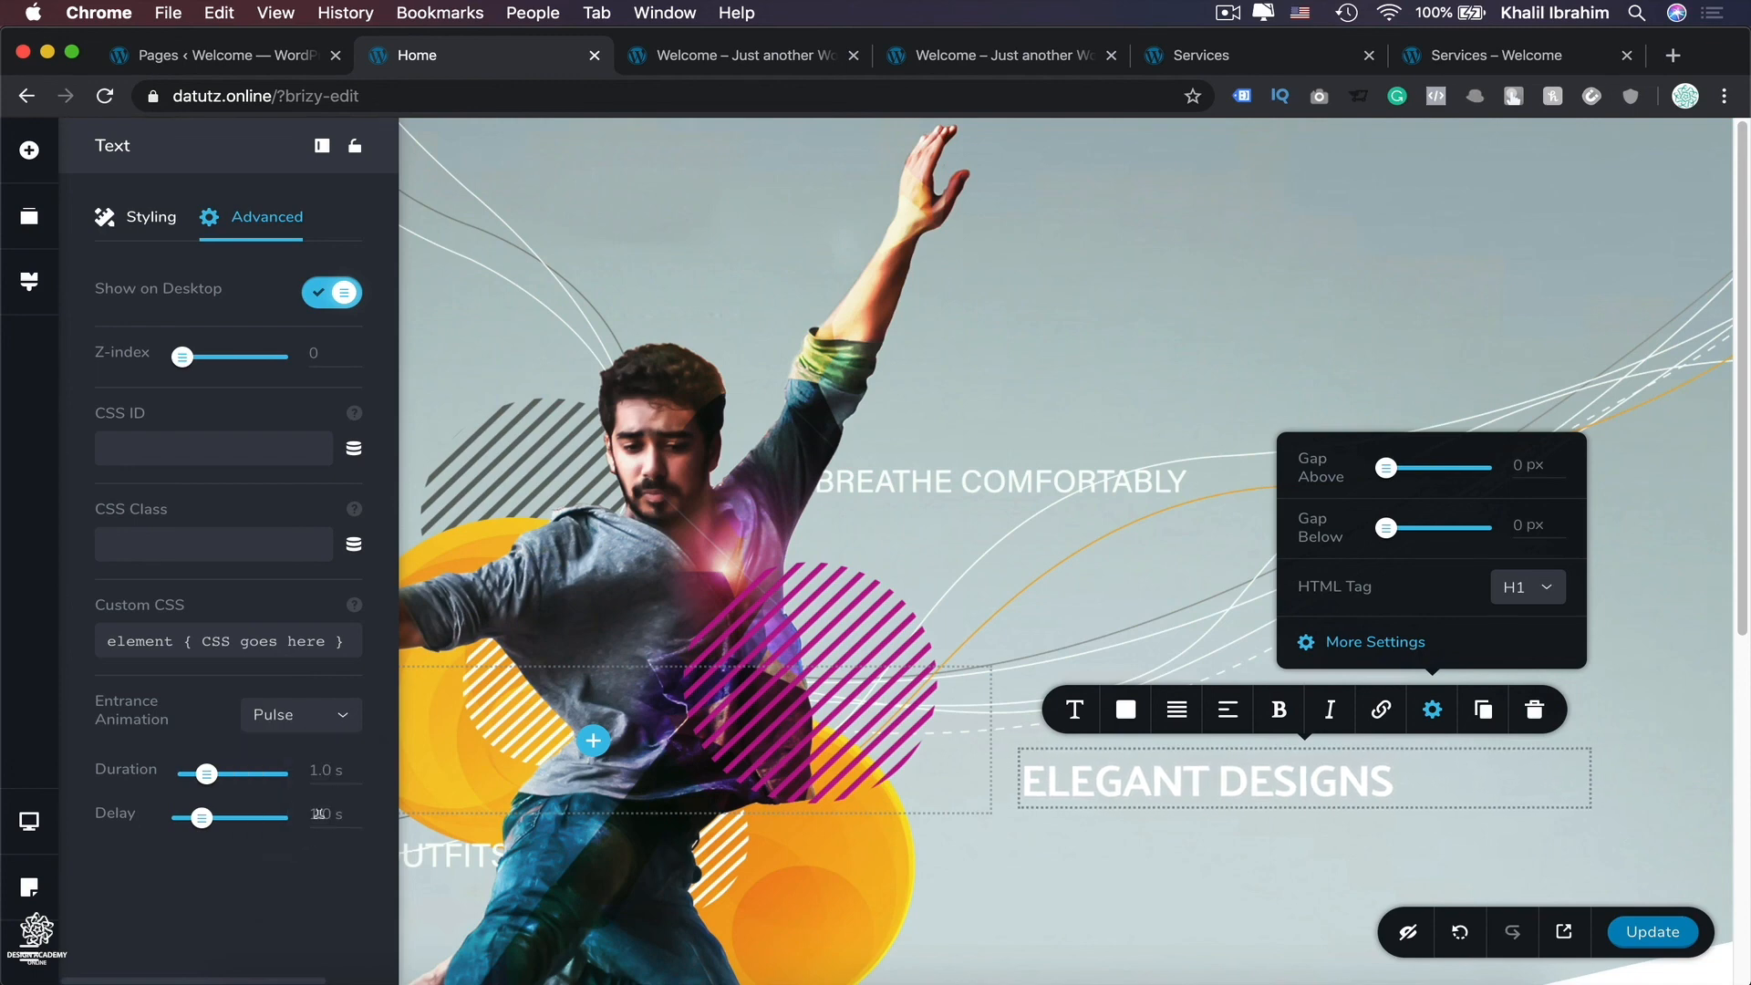
Step: Try the RubberBand entrance animation on the heading and switch it back to Pulse
left_click(341, 717)
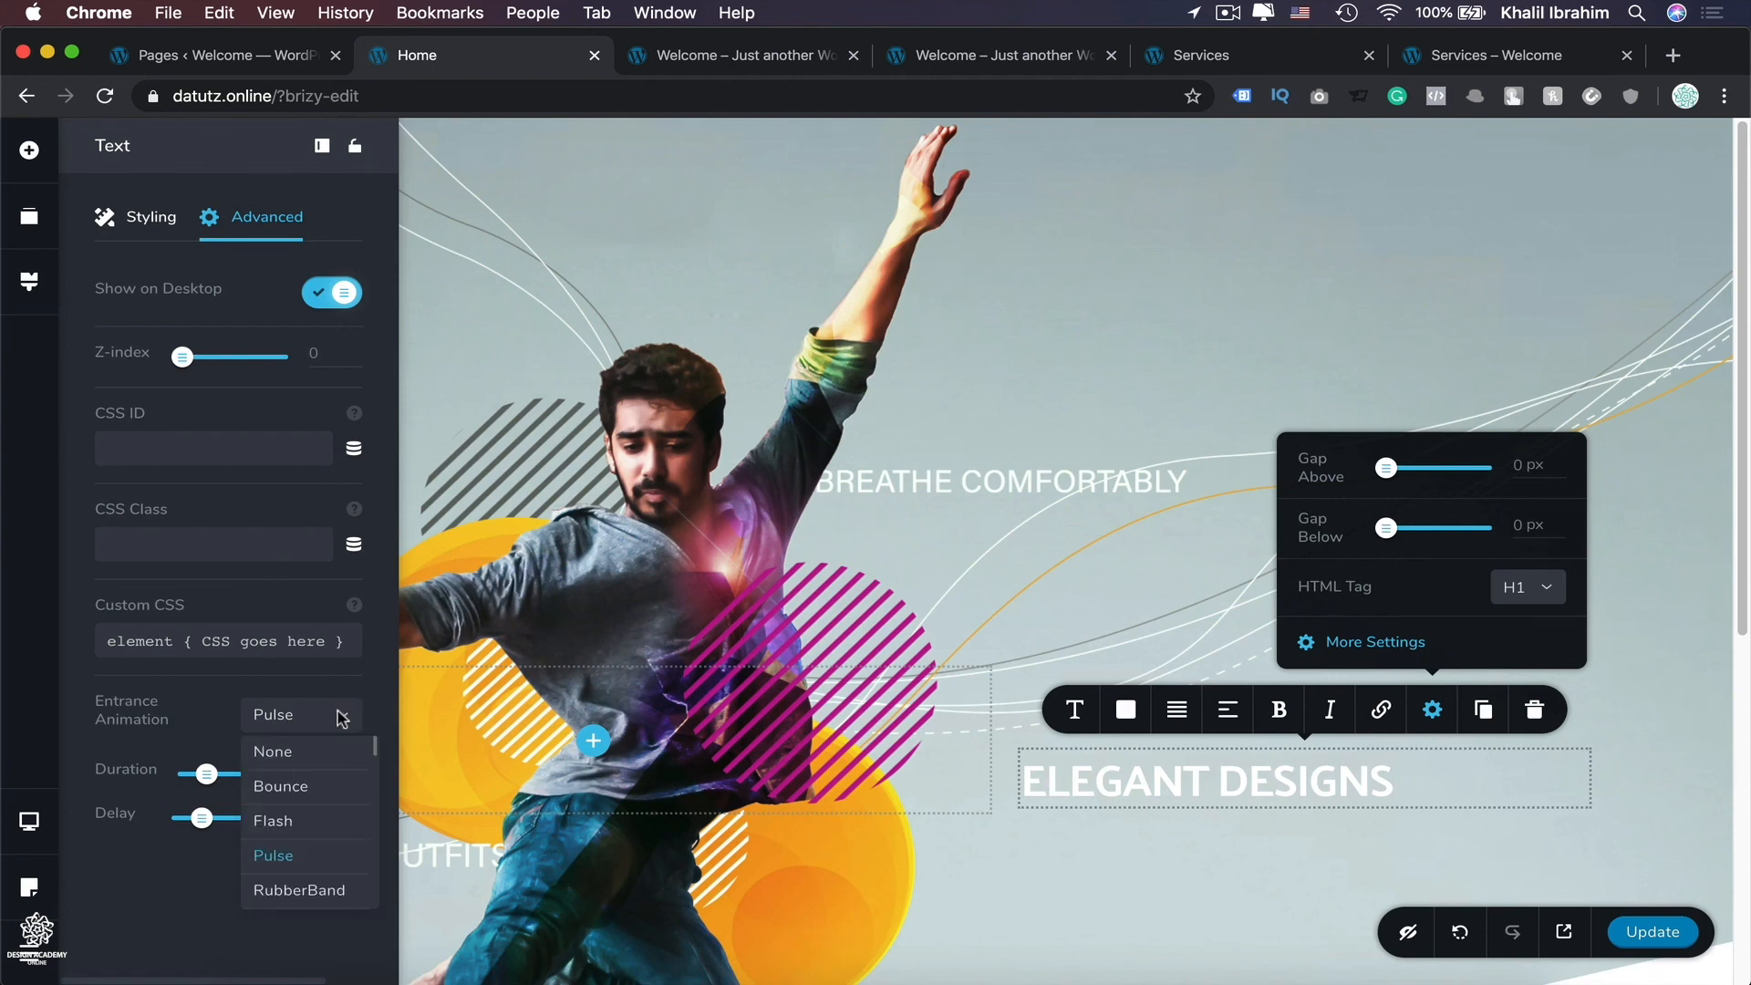
left_click(301, 890)
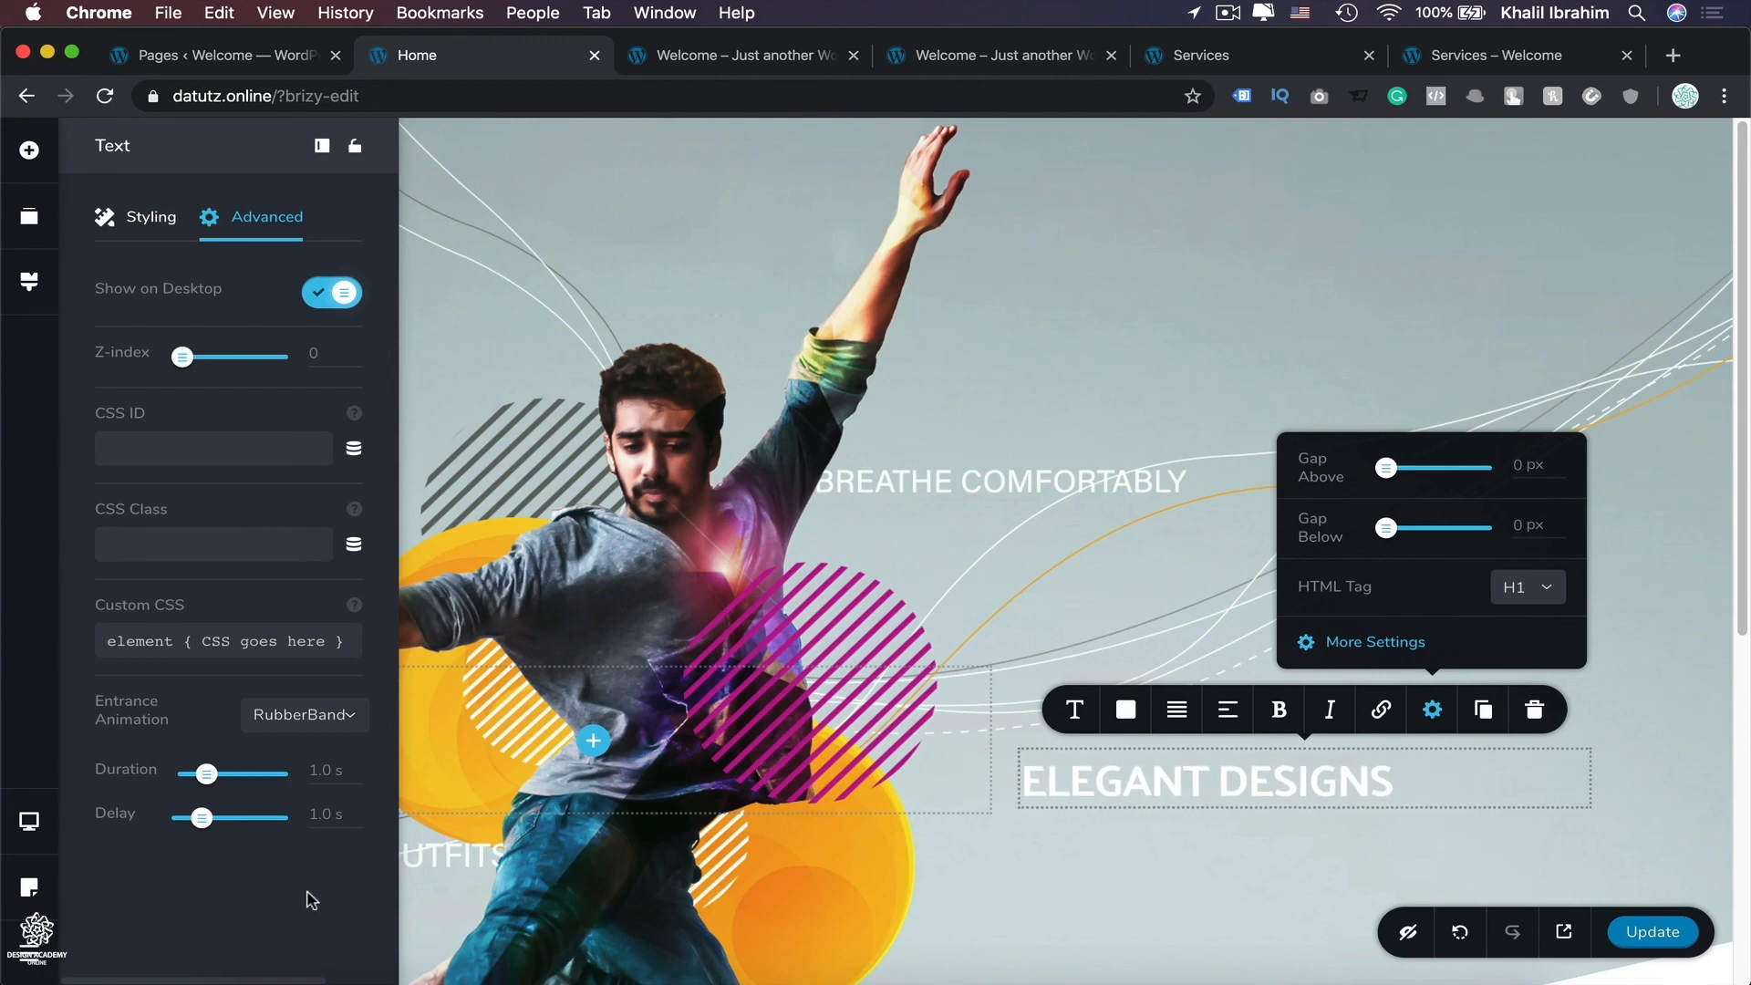
left_click(345, 719)
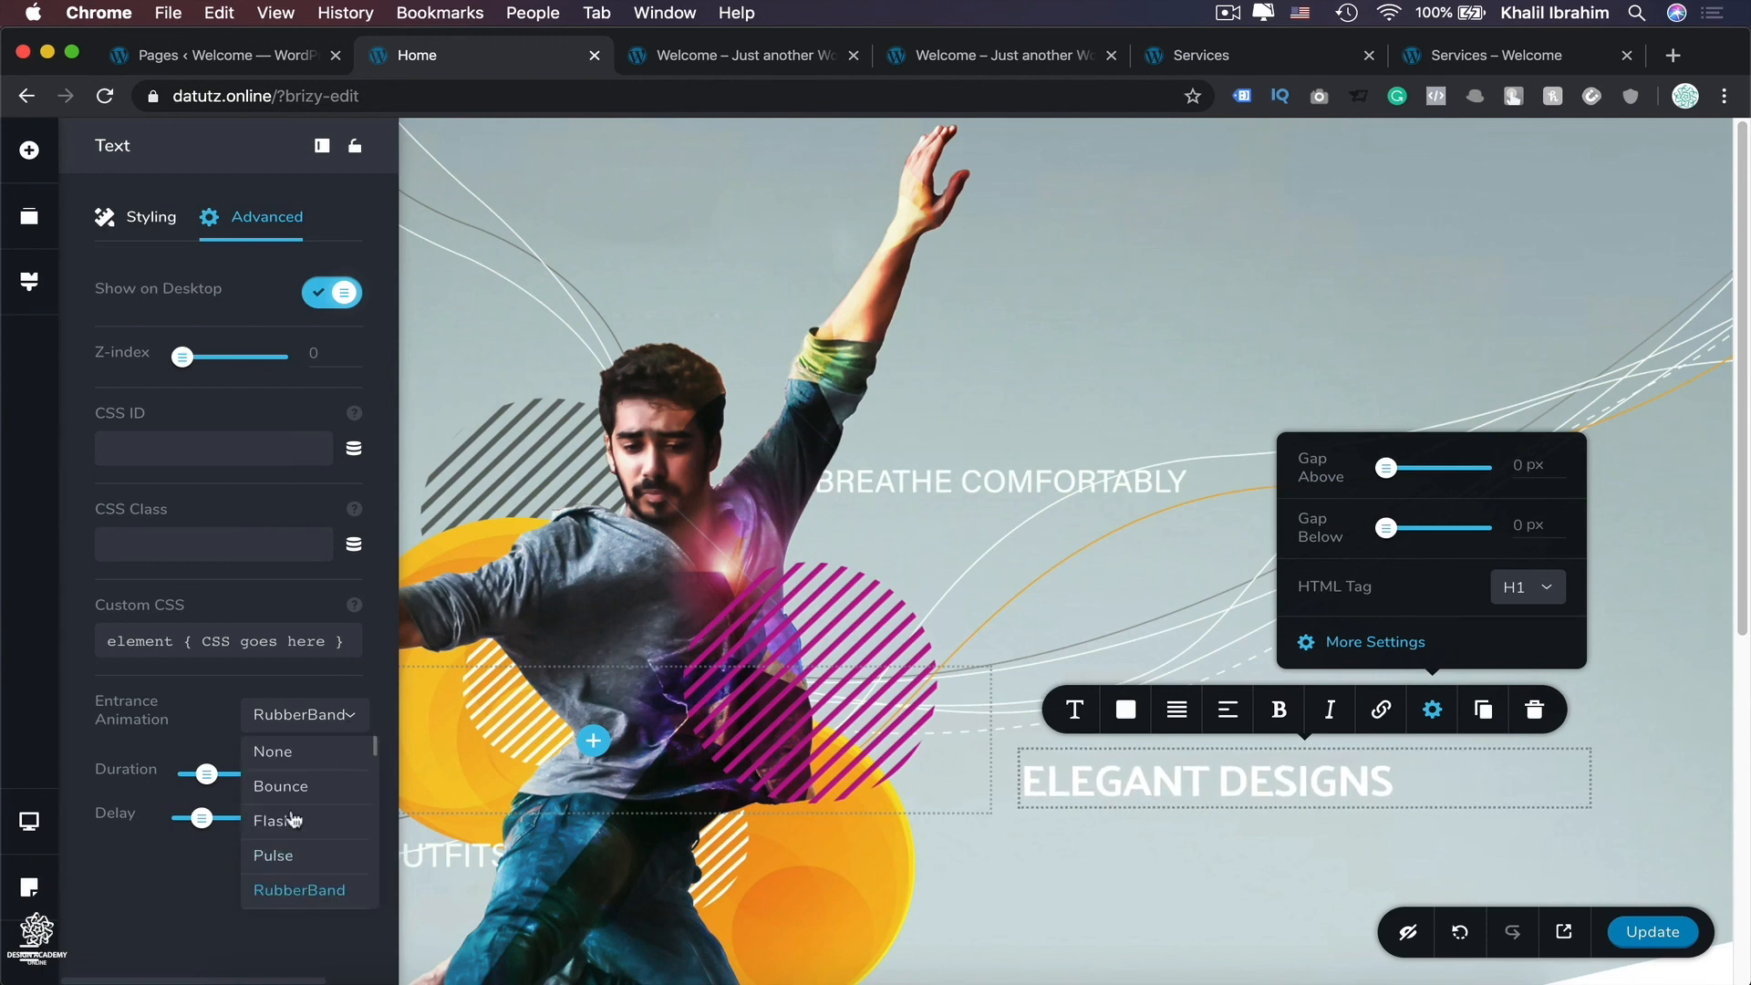
left_click(280, 859)
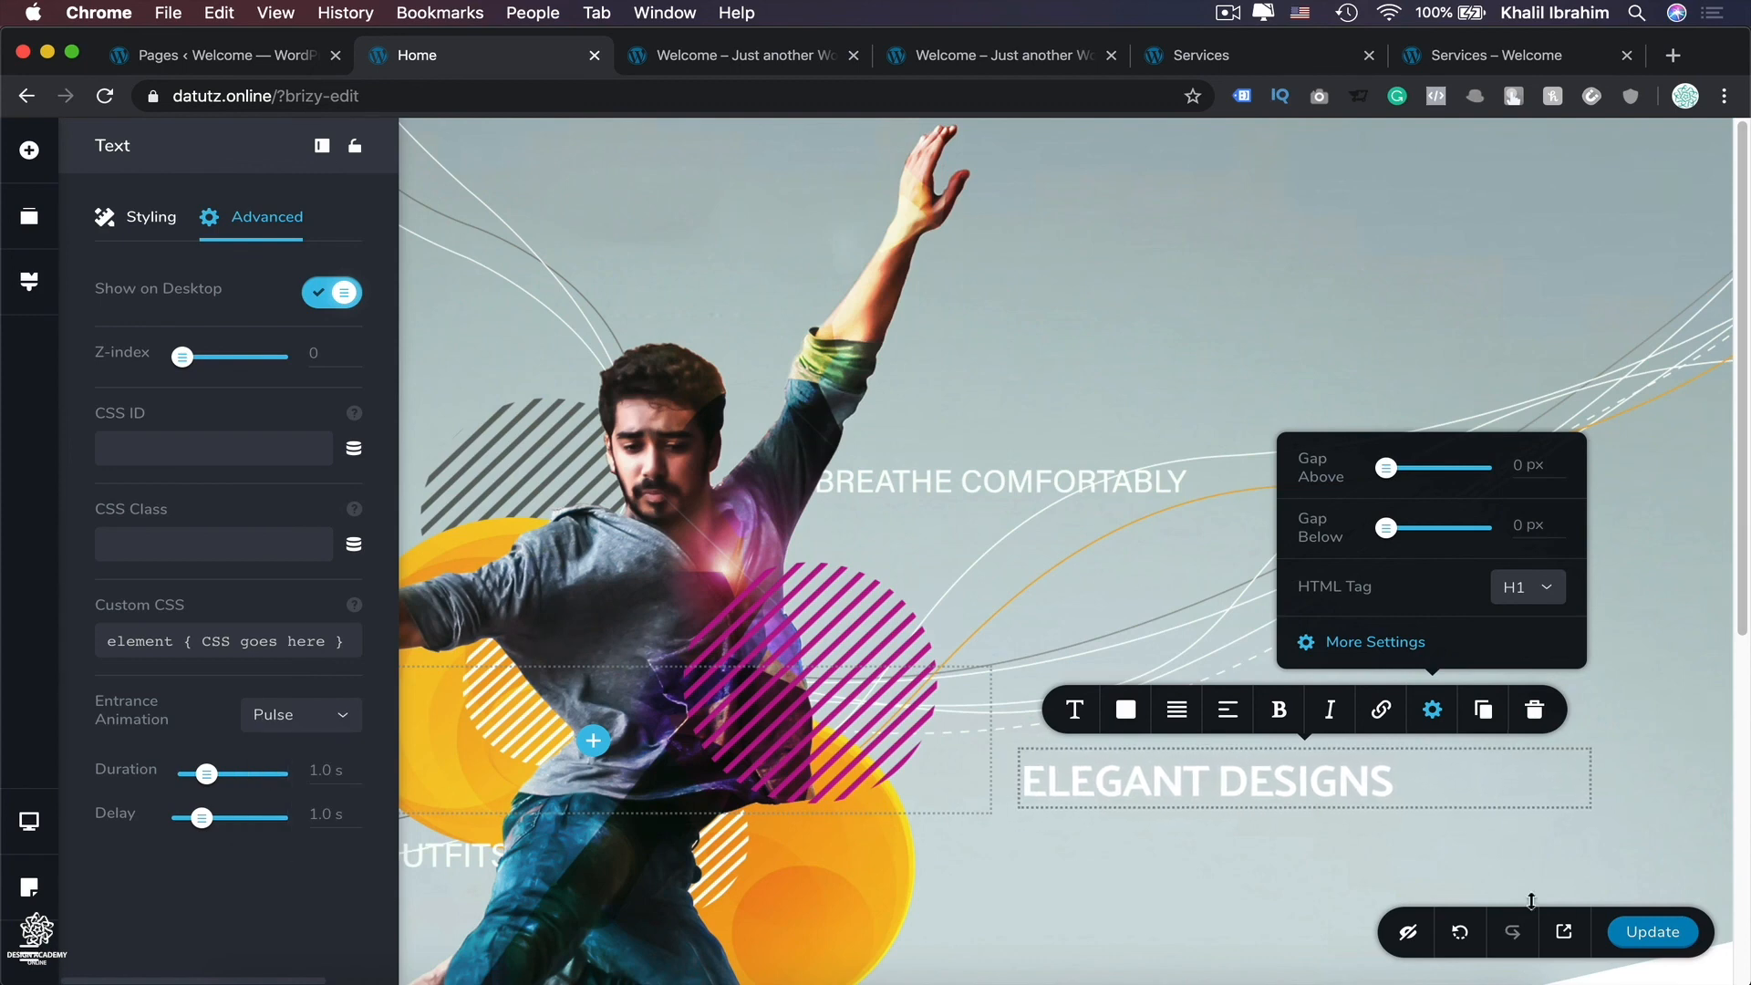
Step: Update the page, close the two old preview tabs, and open a fresh preview of the heading's animation
left_click(1634, 929)
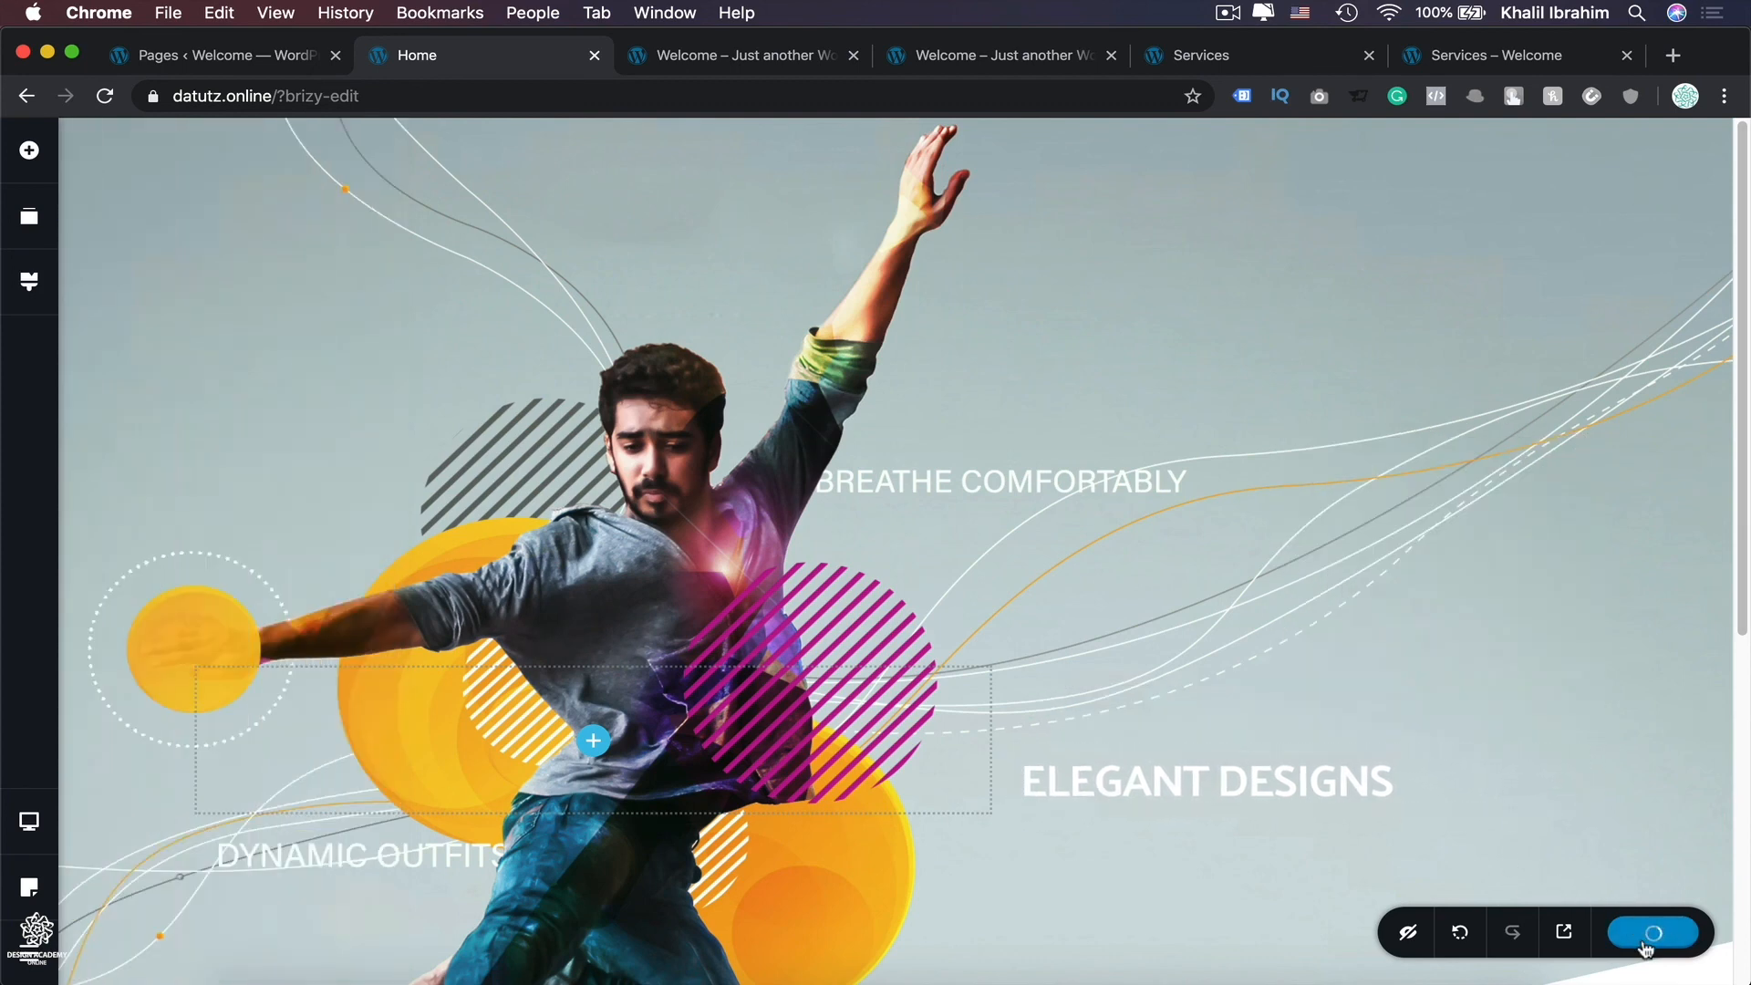
left_click(853, 56)
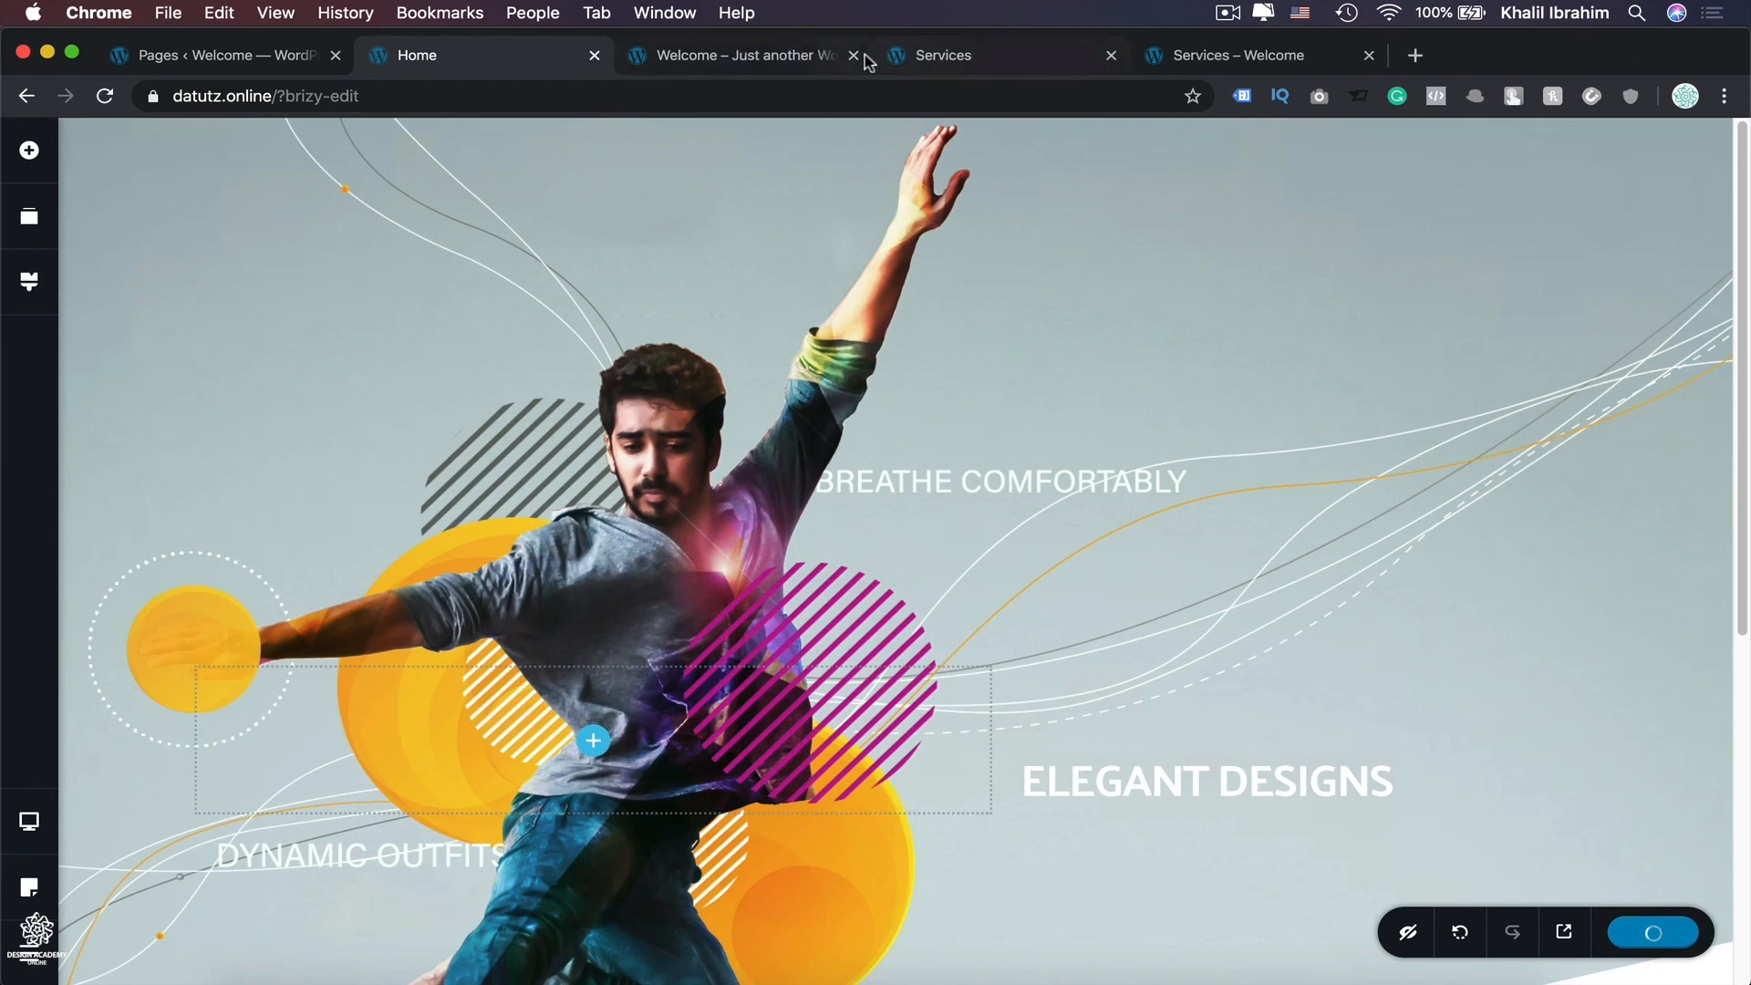
left_click(856, 57)
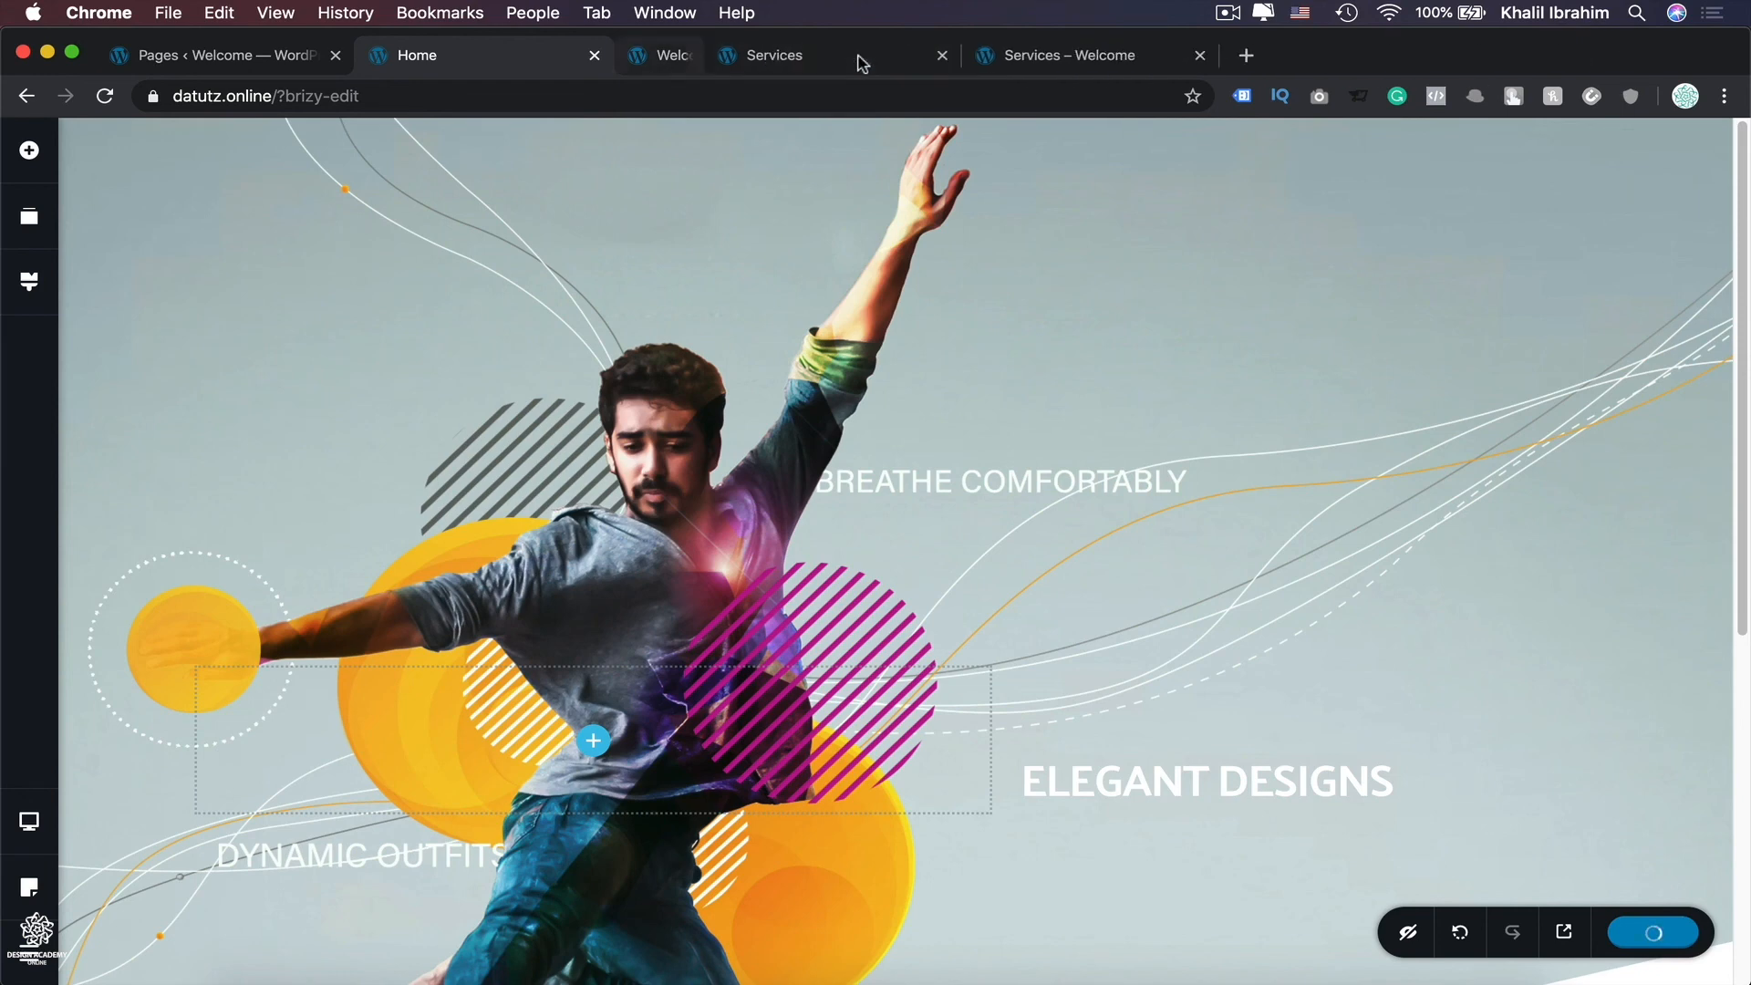
left_click(1570, 932)
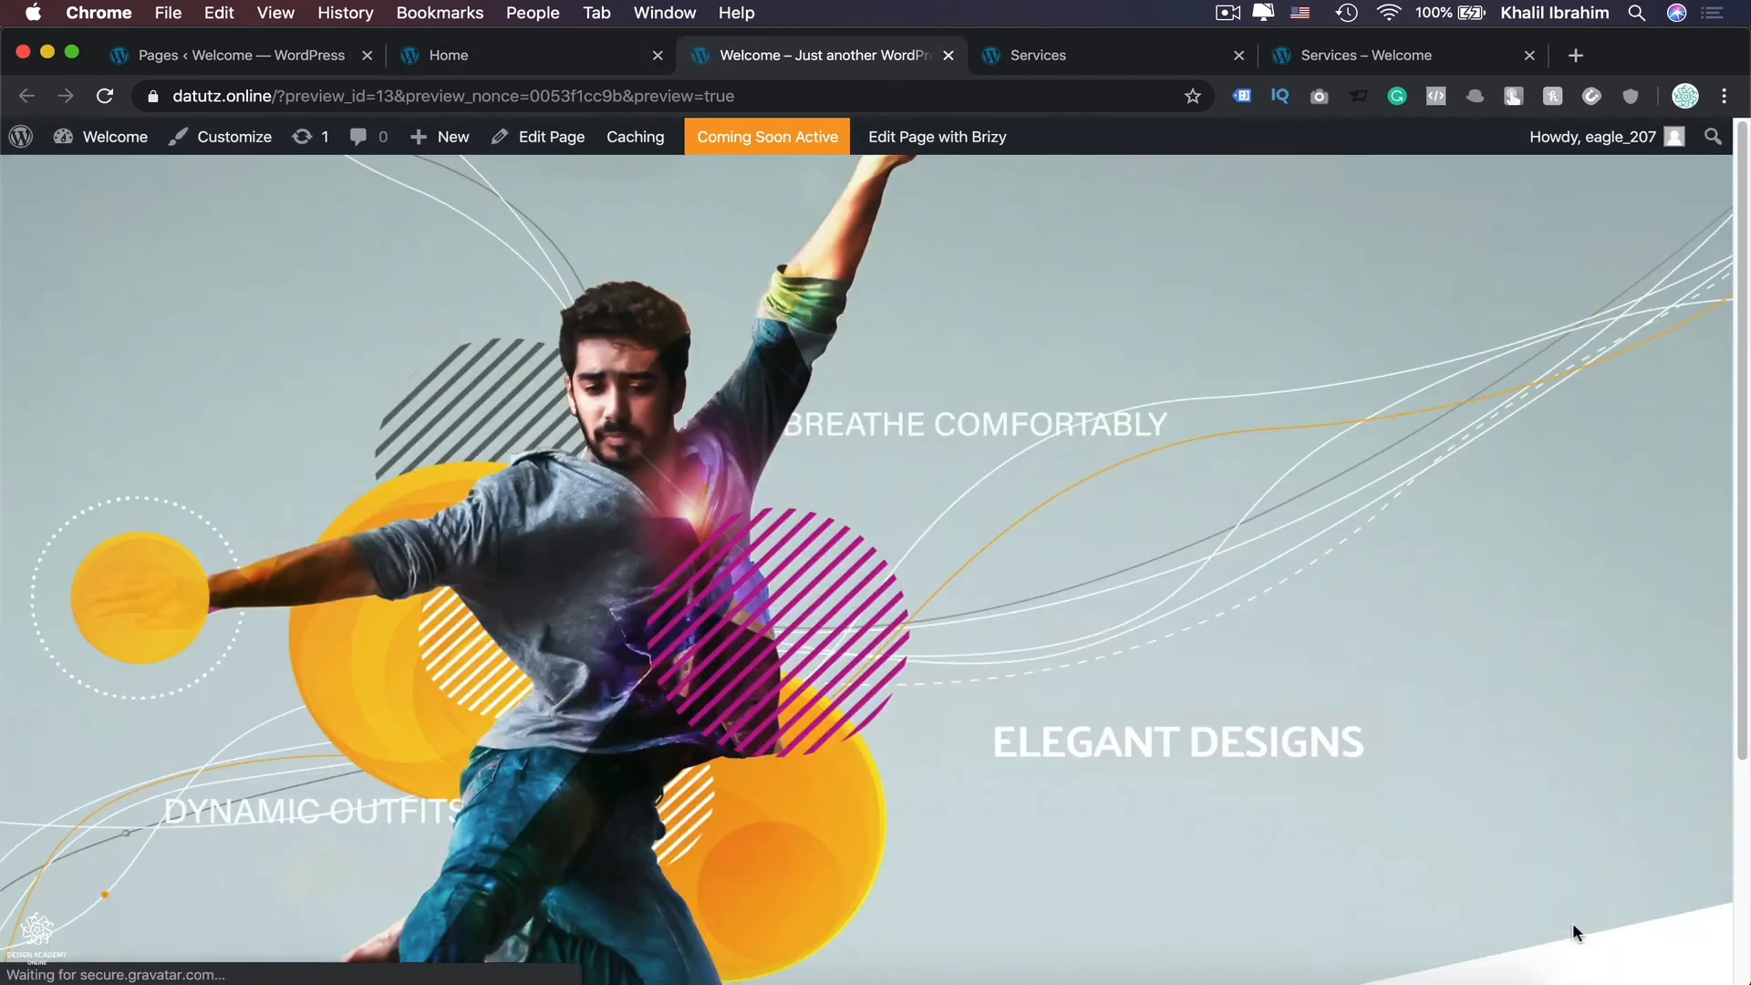